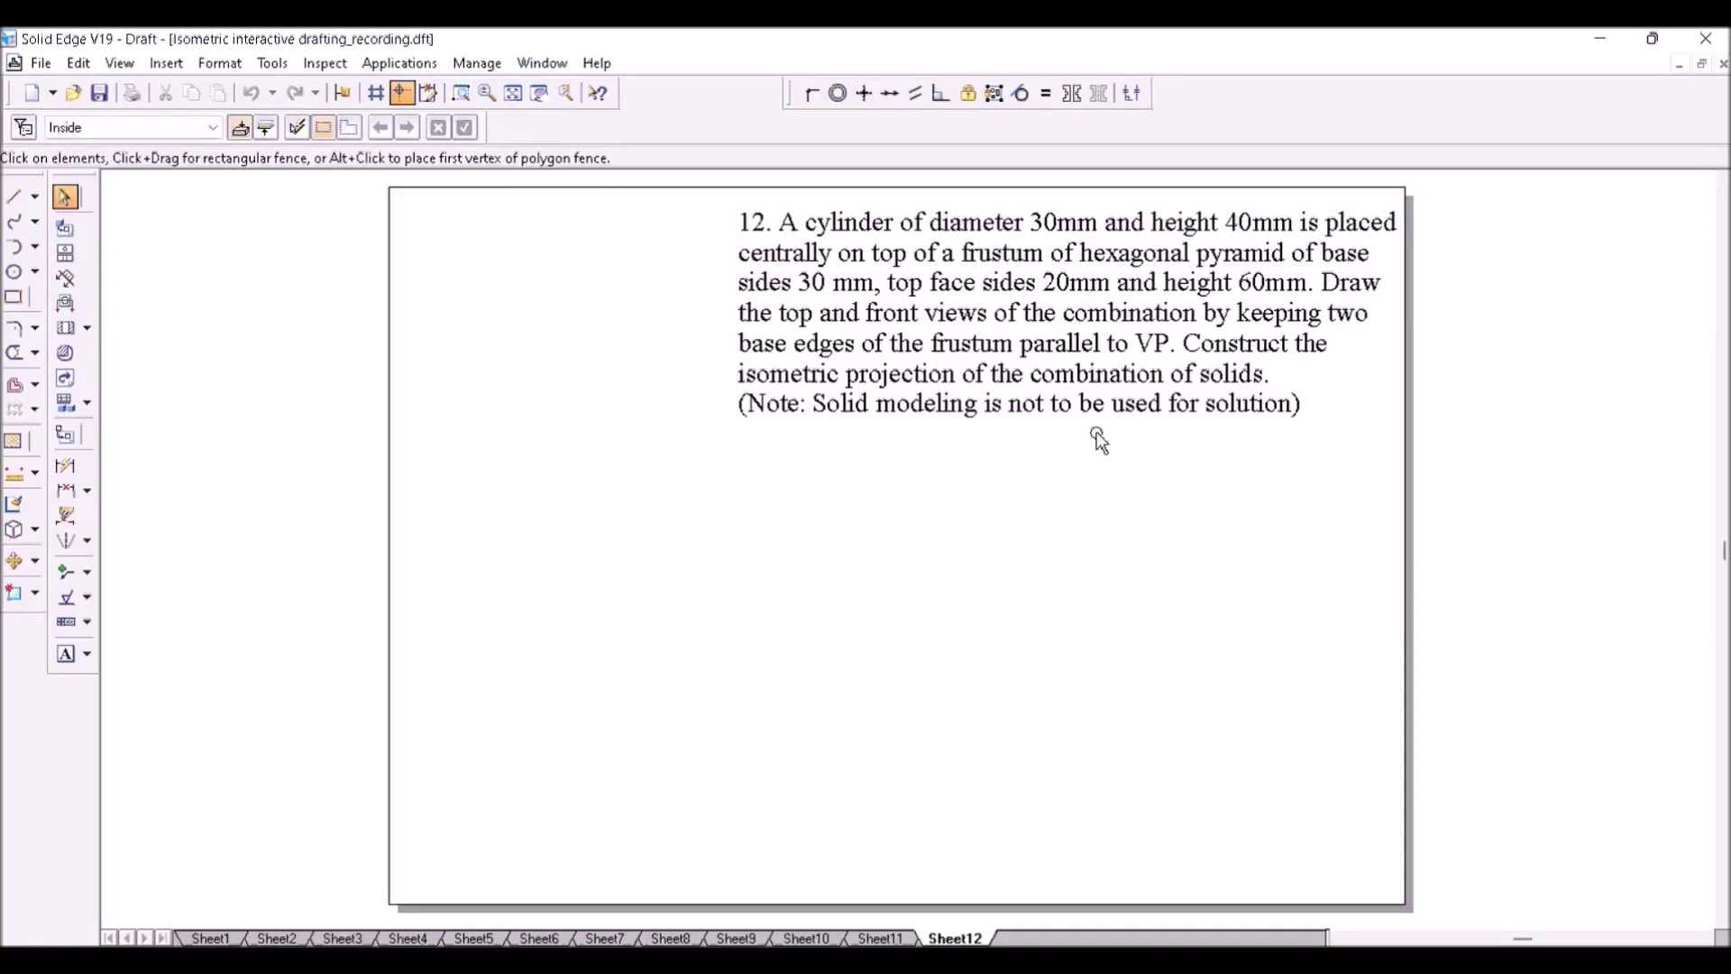
- With a 0.13 mm line width, draw the first two 20 mm hexagon sides at 0 and 60 degrees near the sheet's lower left
key(l)
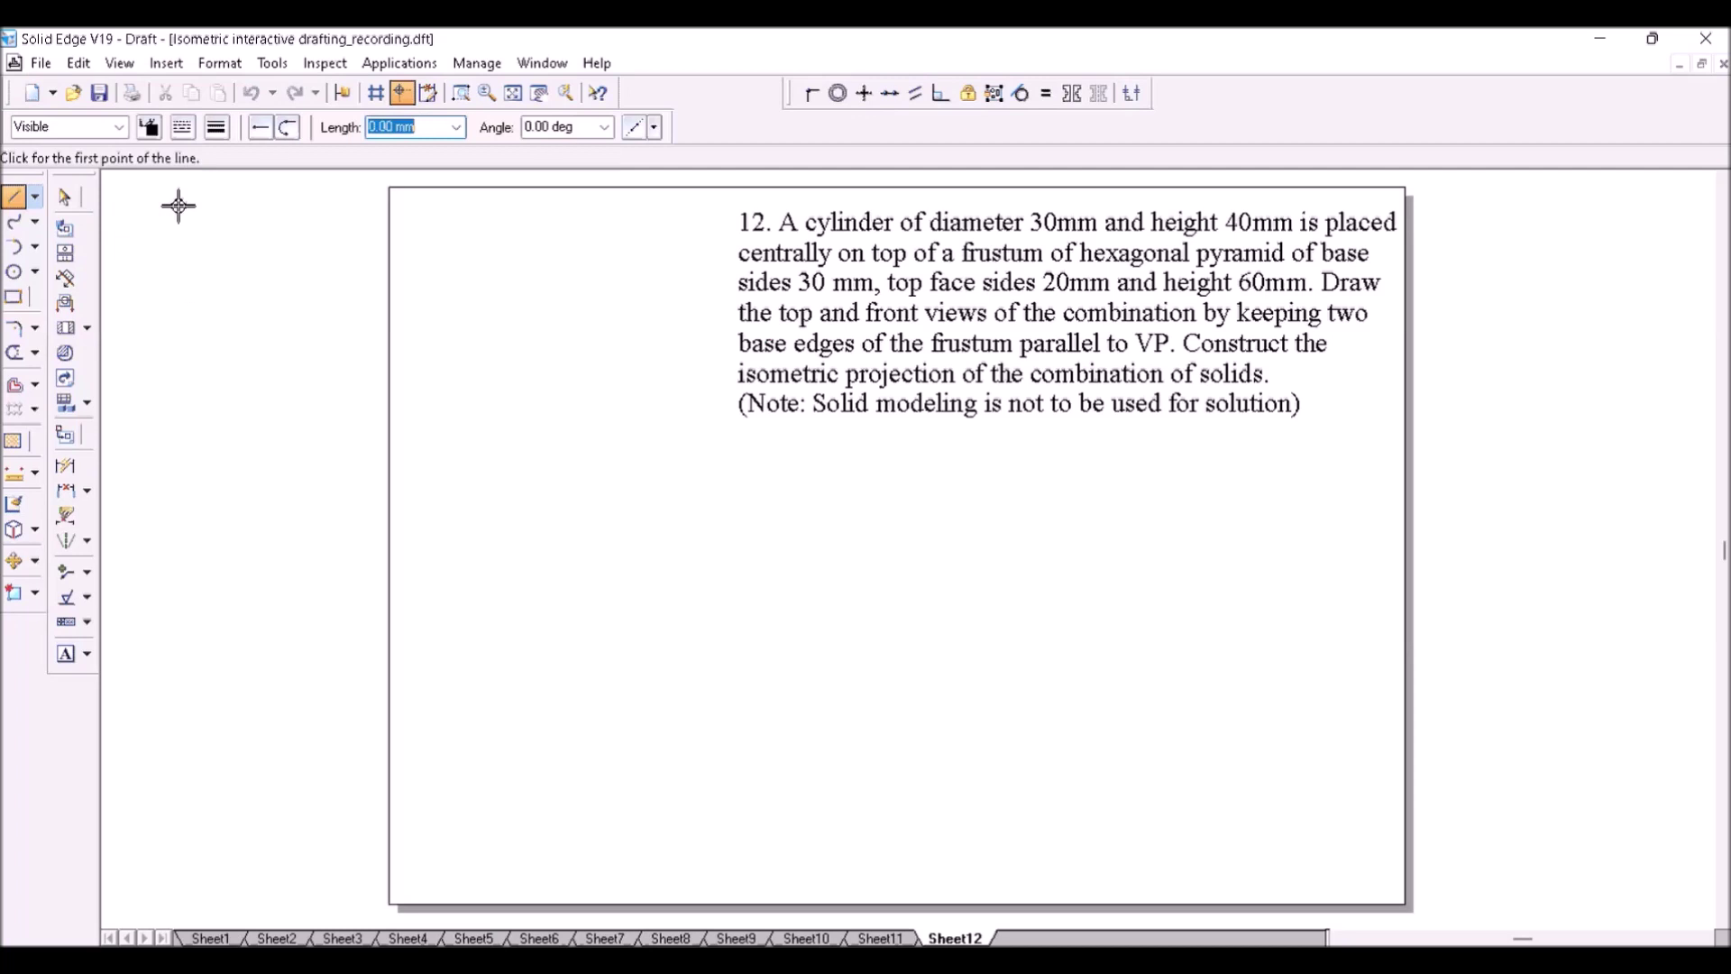
click(216, 126)
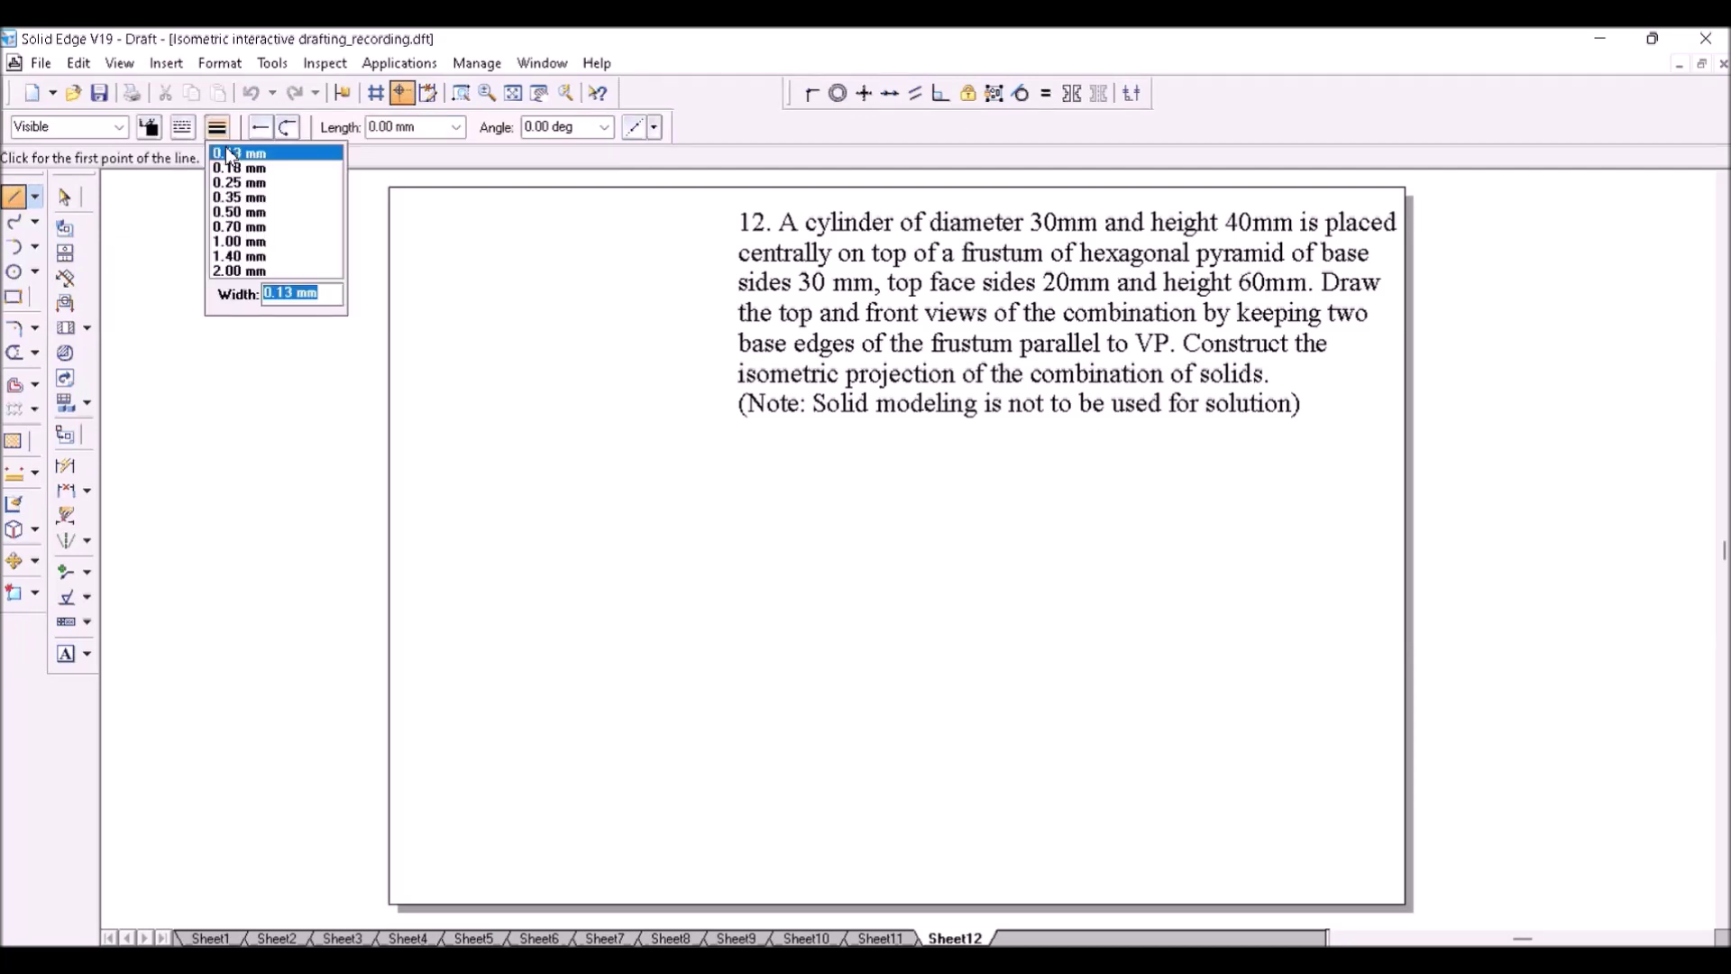
click(225, 146)
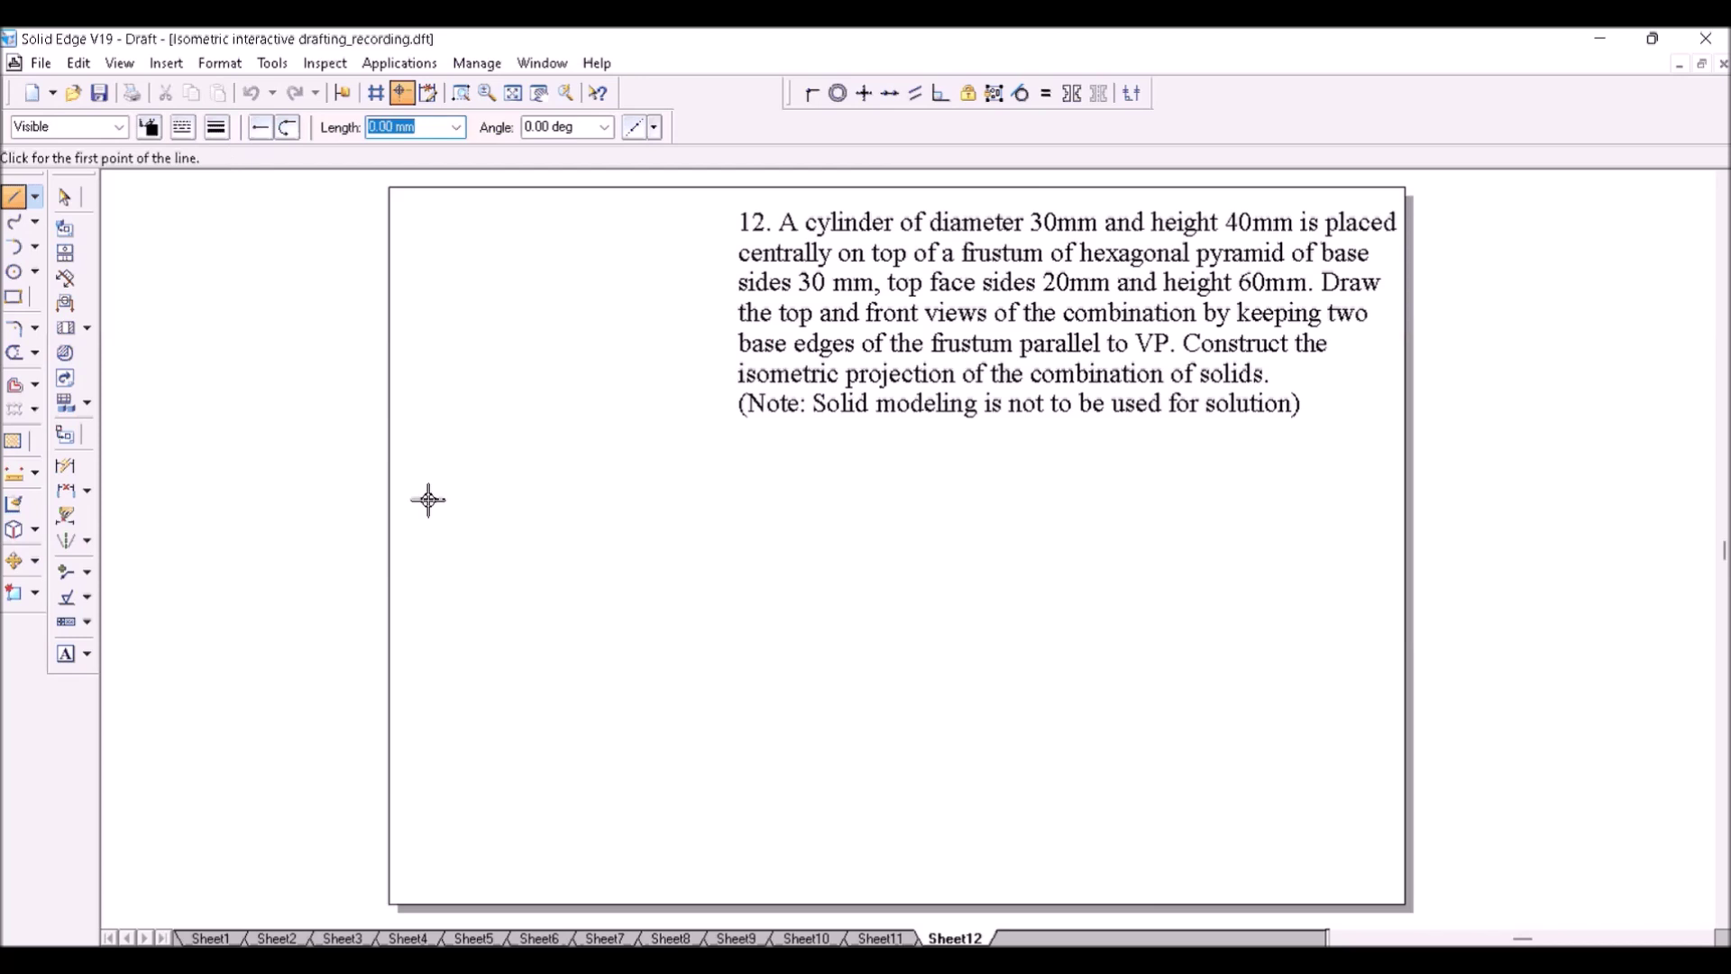
click(216, 127)
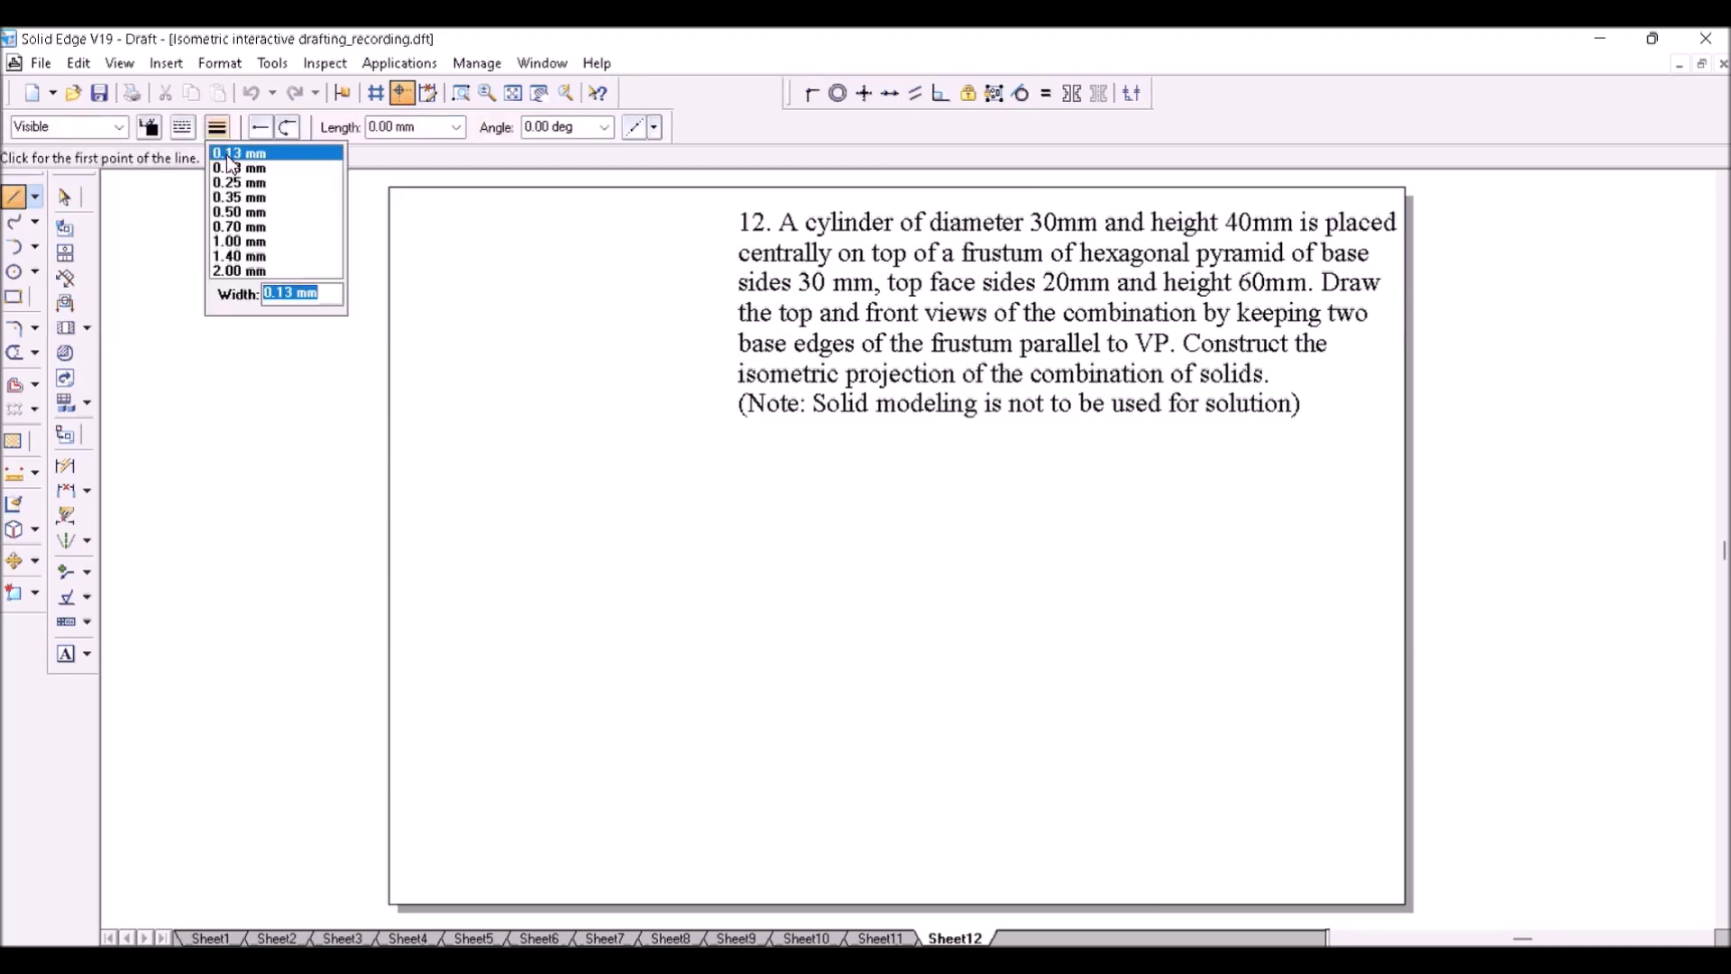
click(232, 153)
click(528, 776)
text(20)
key(Tab)
text(0)
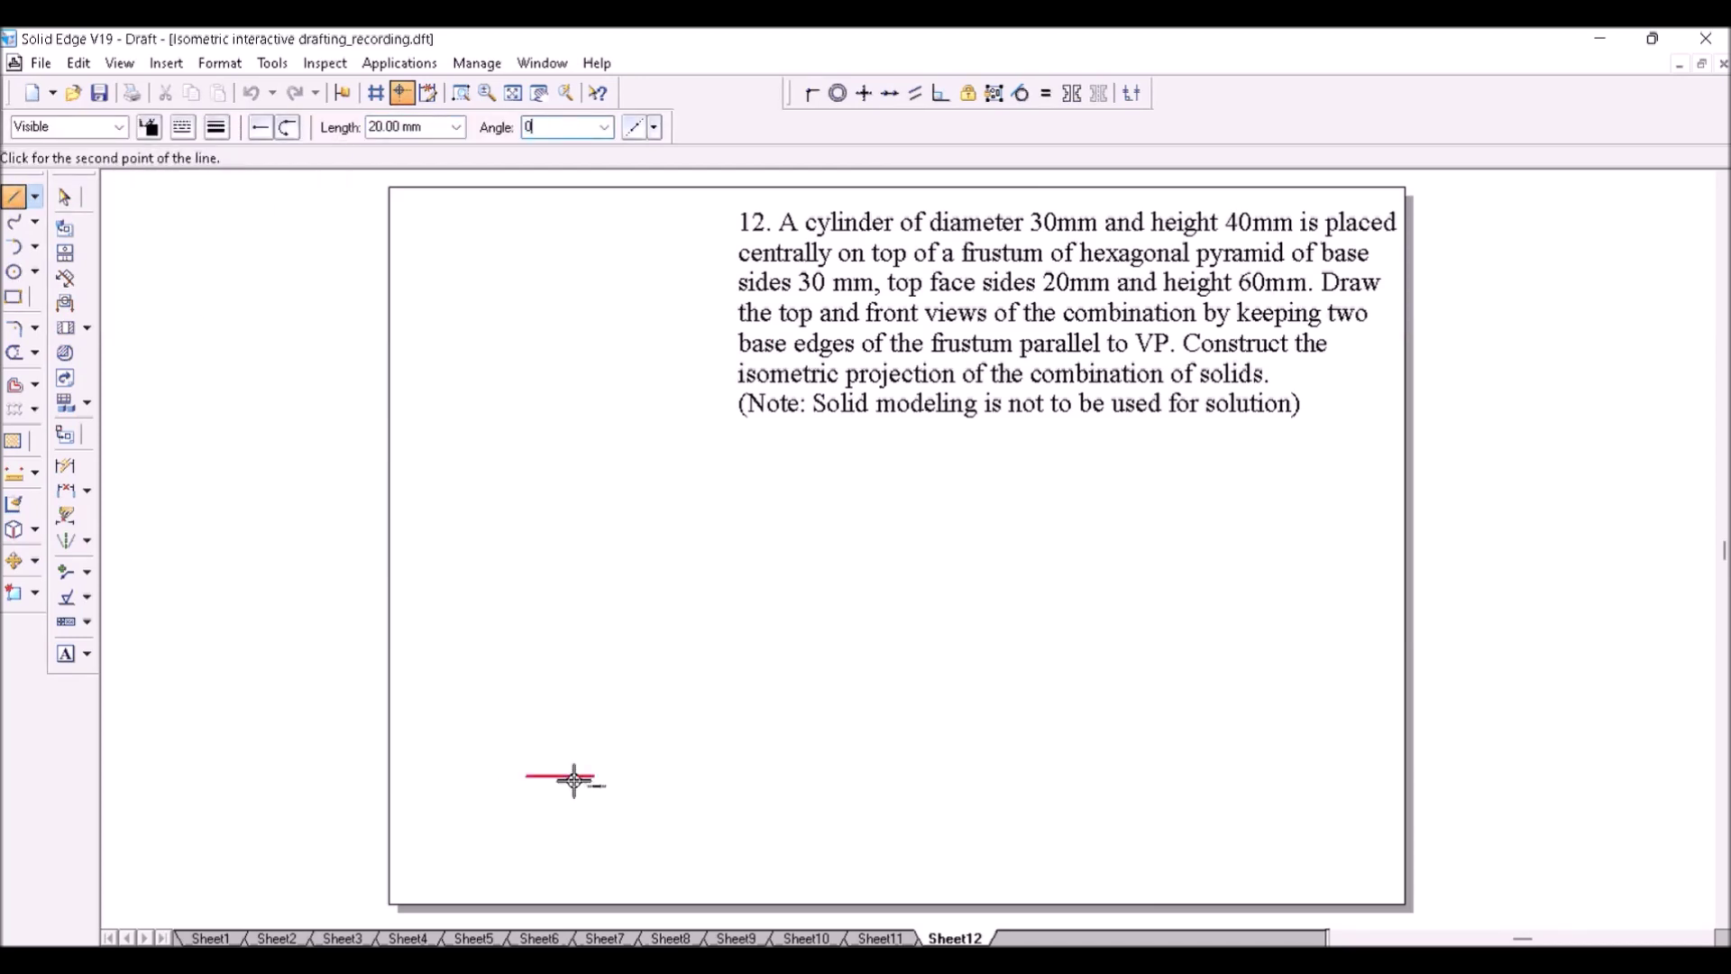
key(Return)
text(60)
key(Return)
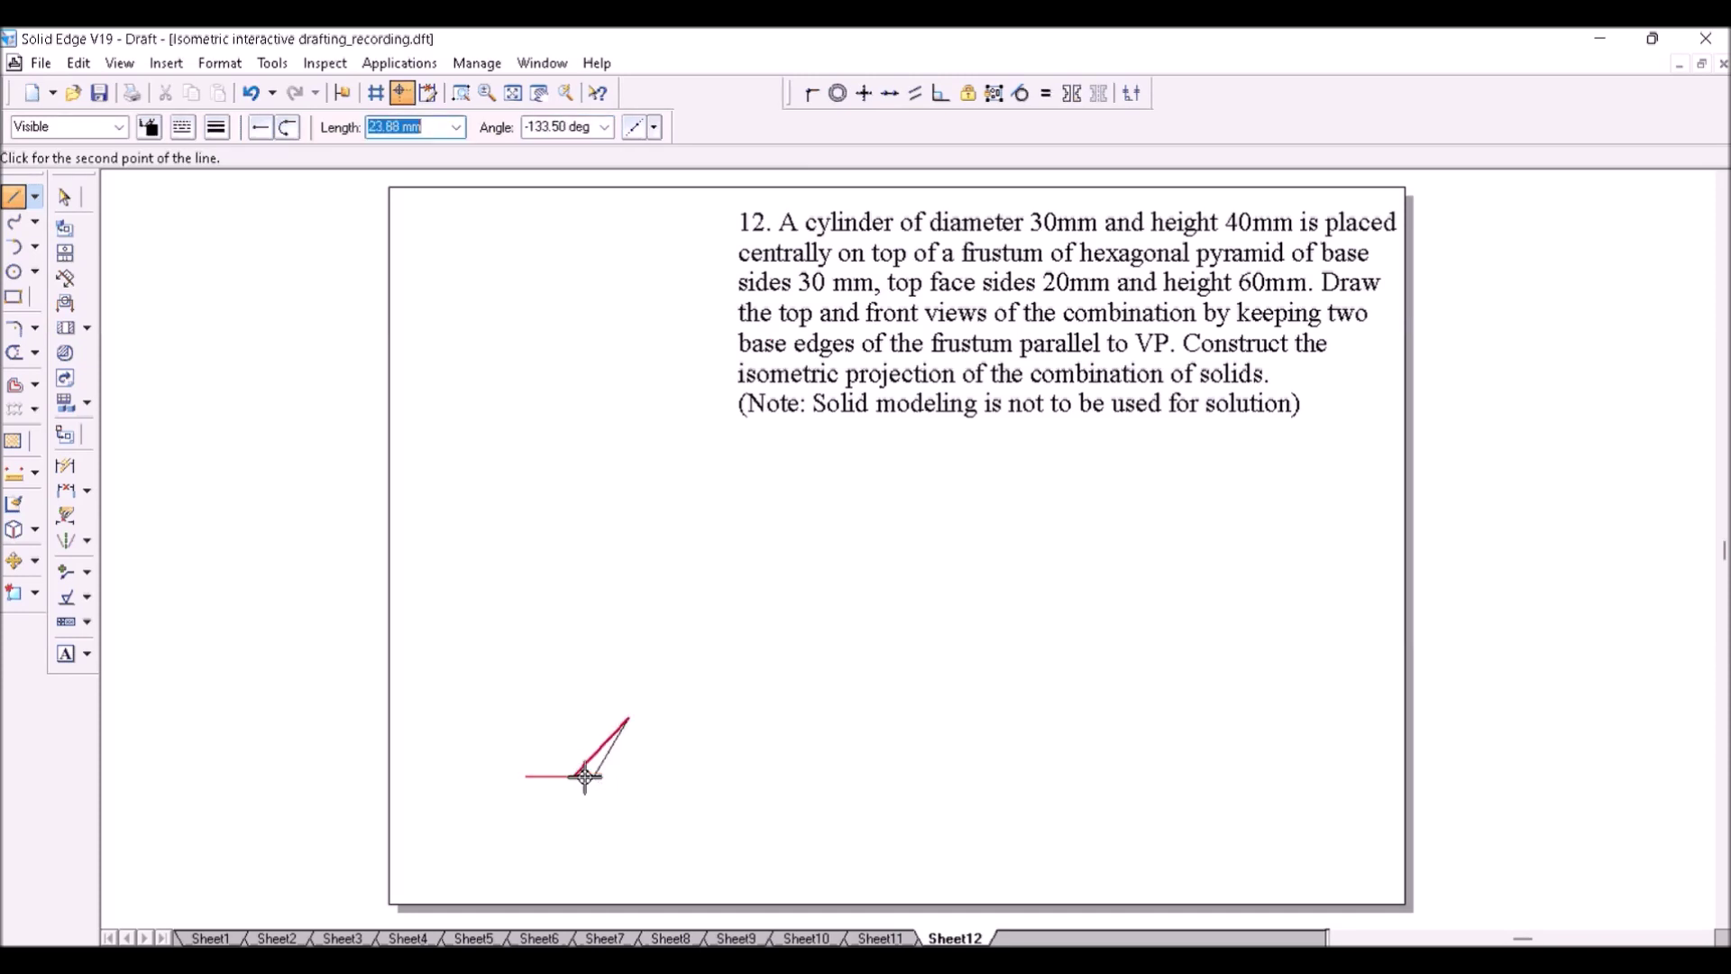
- Draw the remaining 20 mm hexagon sides at 120, 180 and 240 degrees and close the outline at its starting point
text(20)
key(Tab)
text(120)
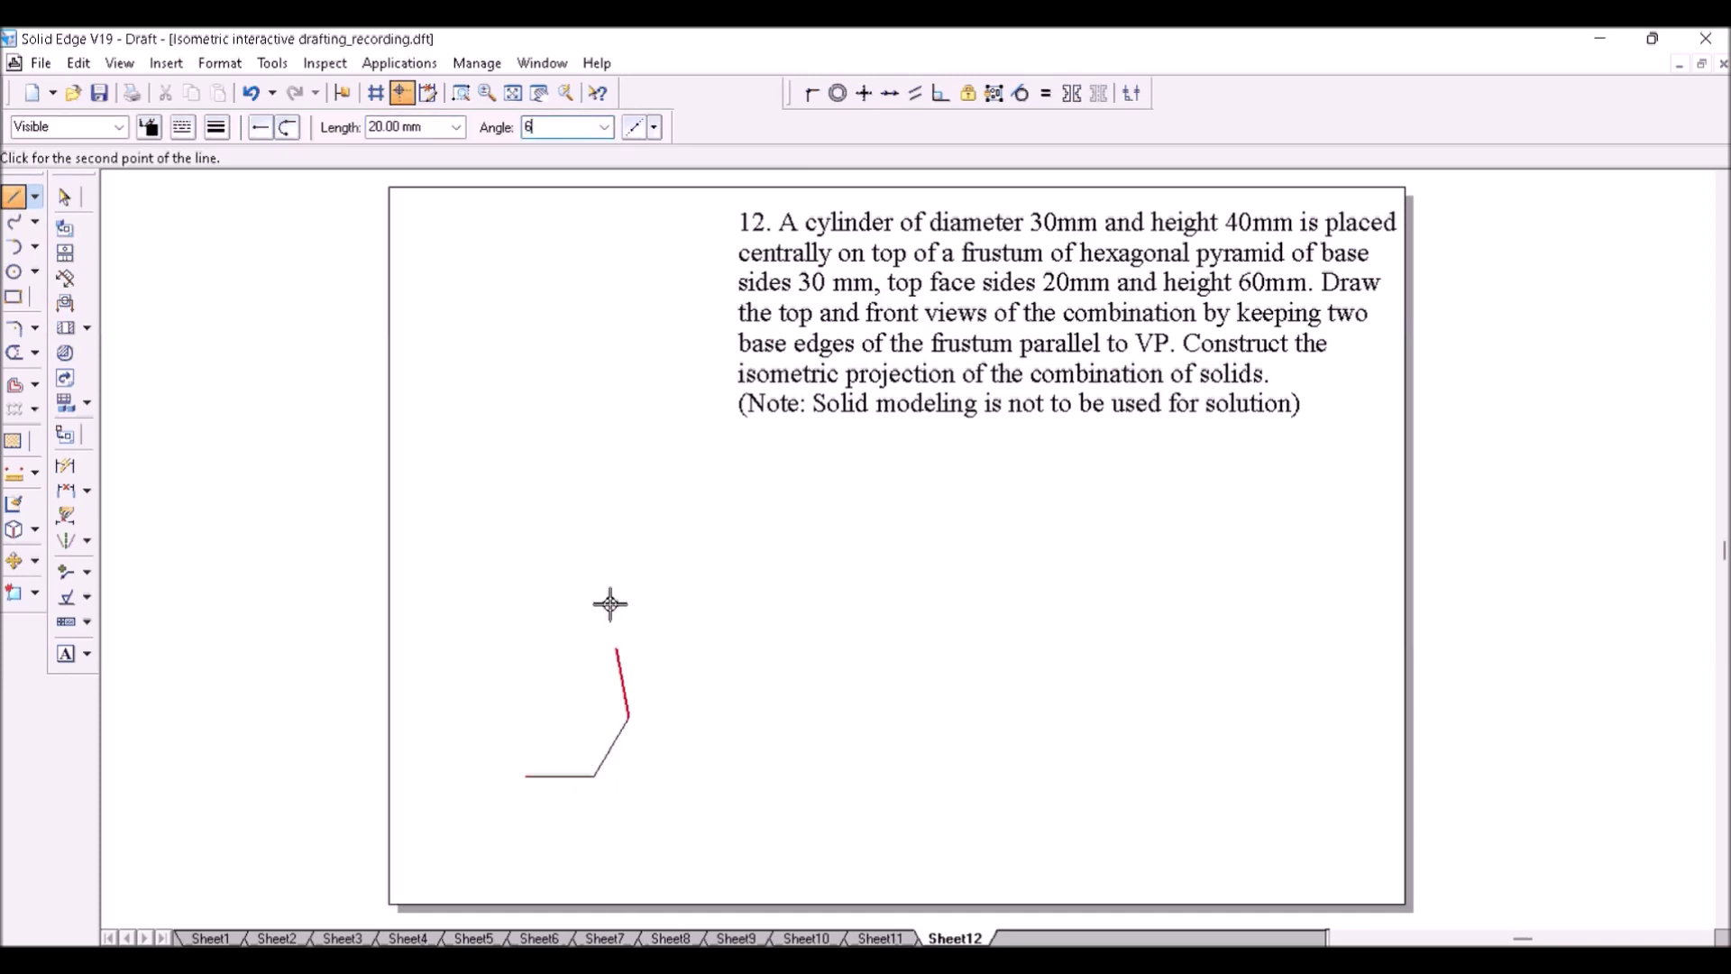
key(Return)
text(20)
key(Tab)
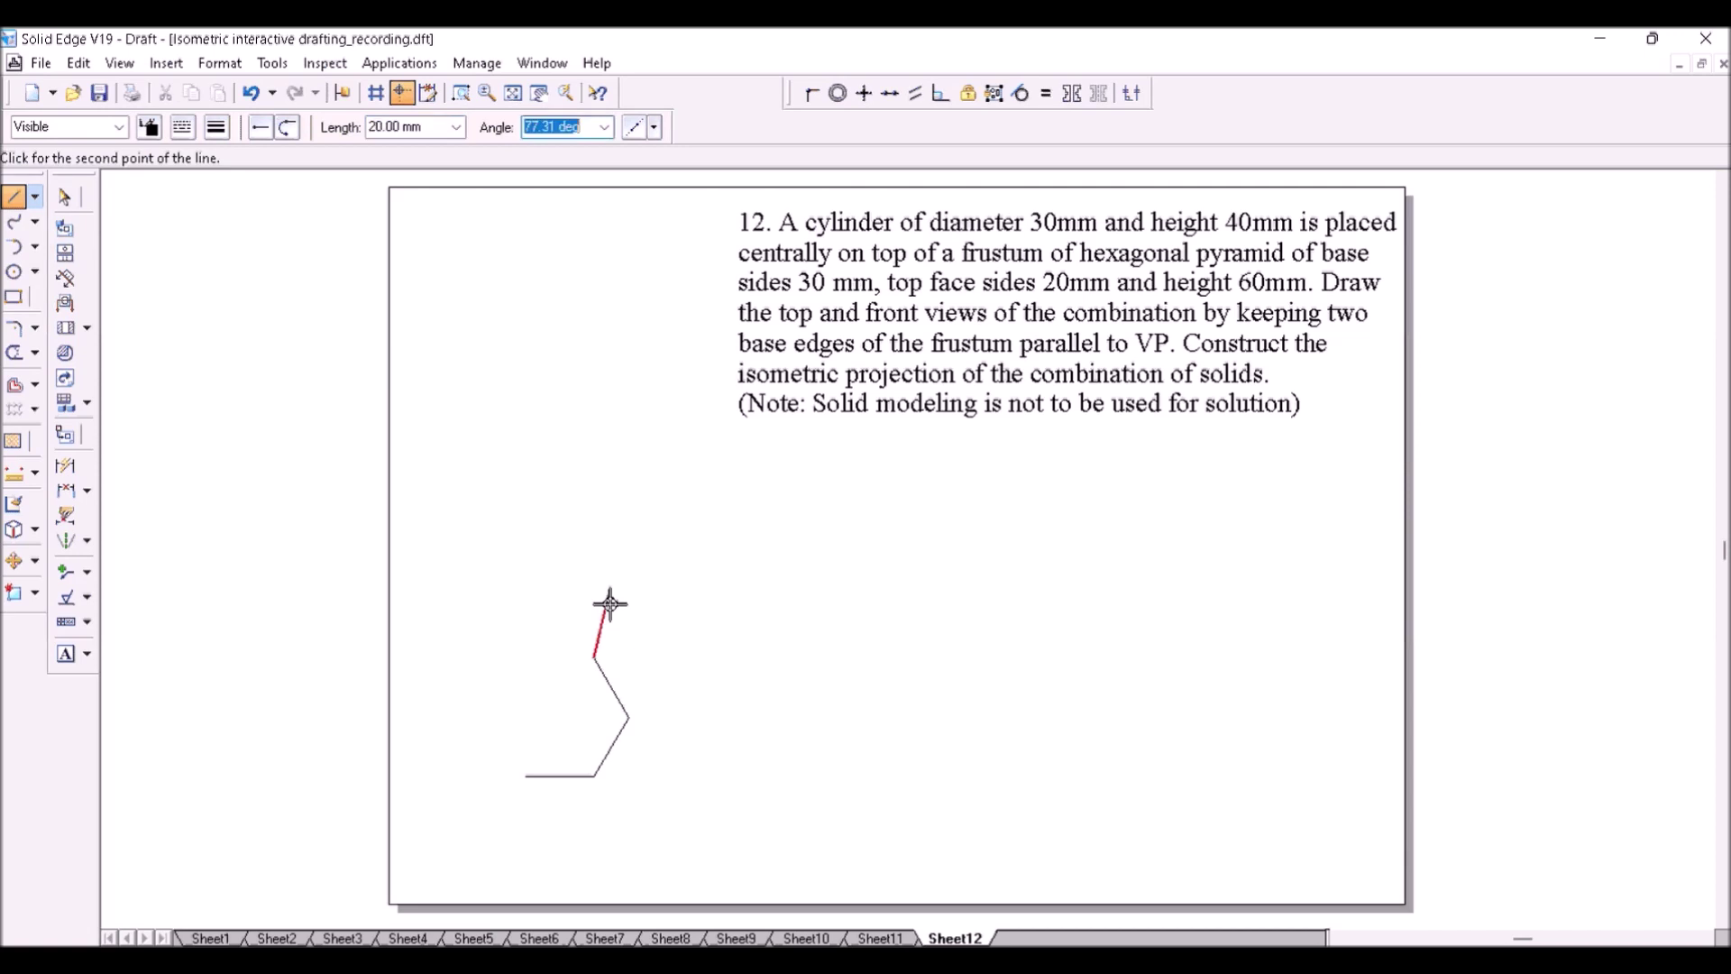
text(180)
key(Return)
text(240)
key(Return)
click(526, 776)
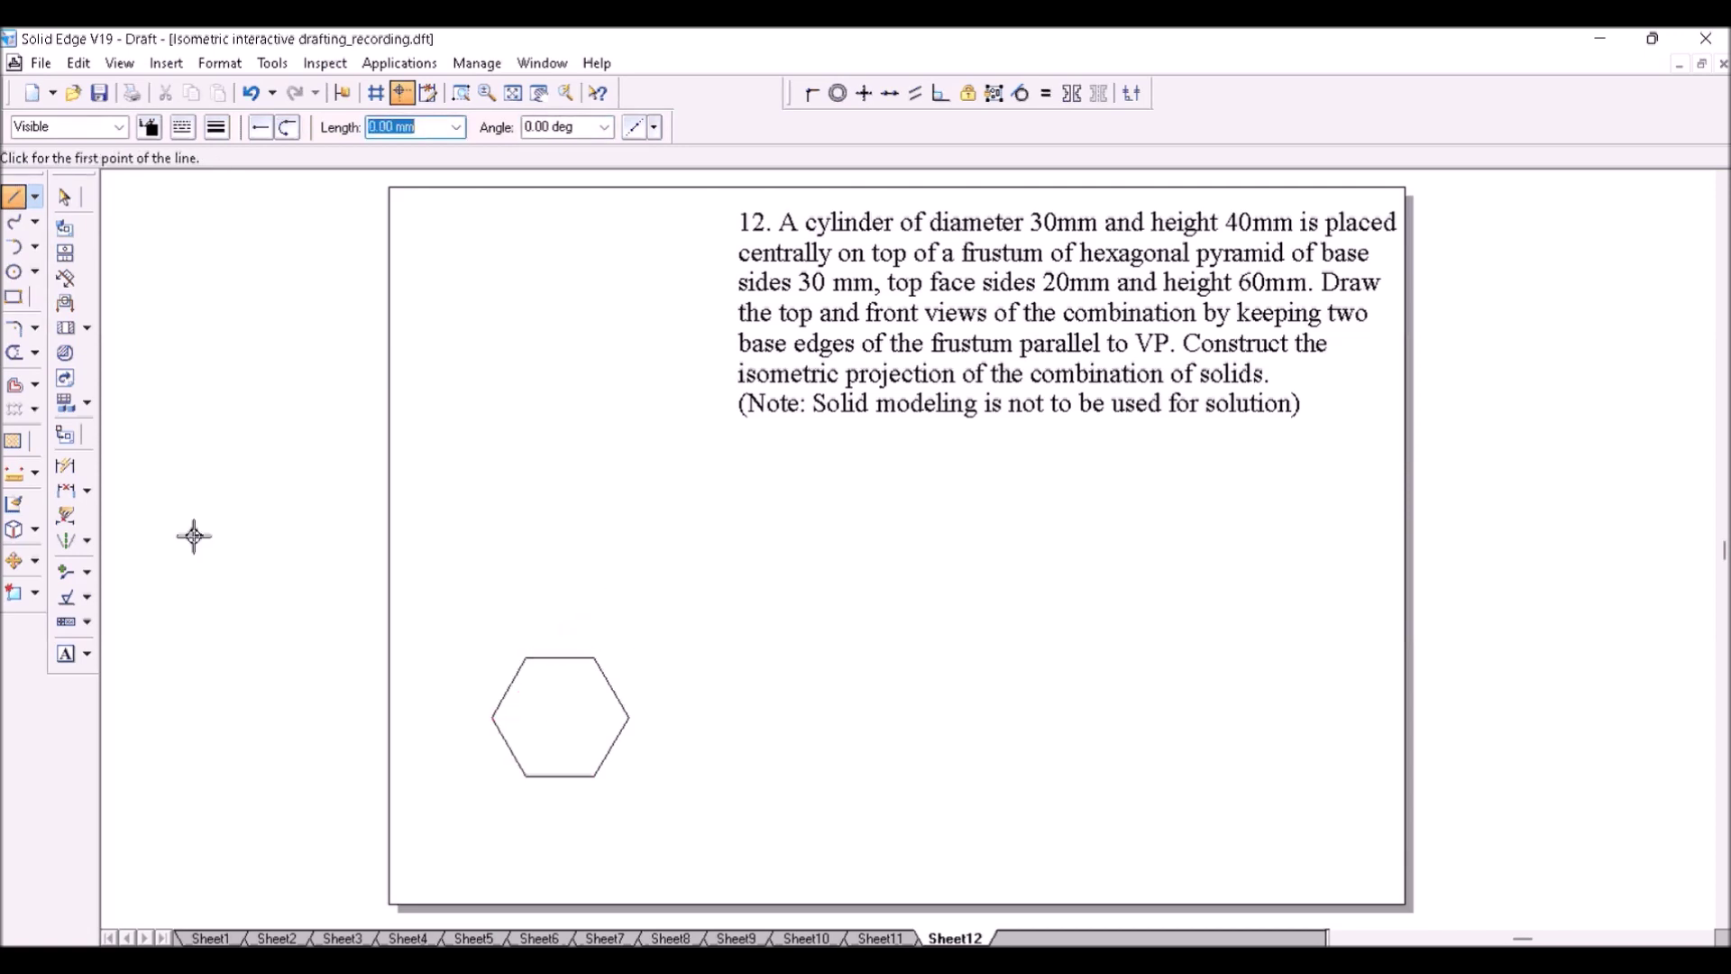
- Dimension the hexagon's bottom edge, and draw a horizontal line joining its leftmost and rightmost corners
click(65, 465)
click(556, 777)
click(555, 811)
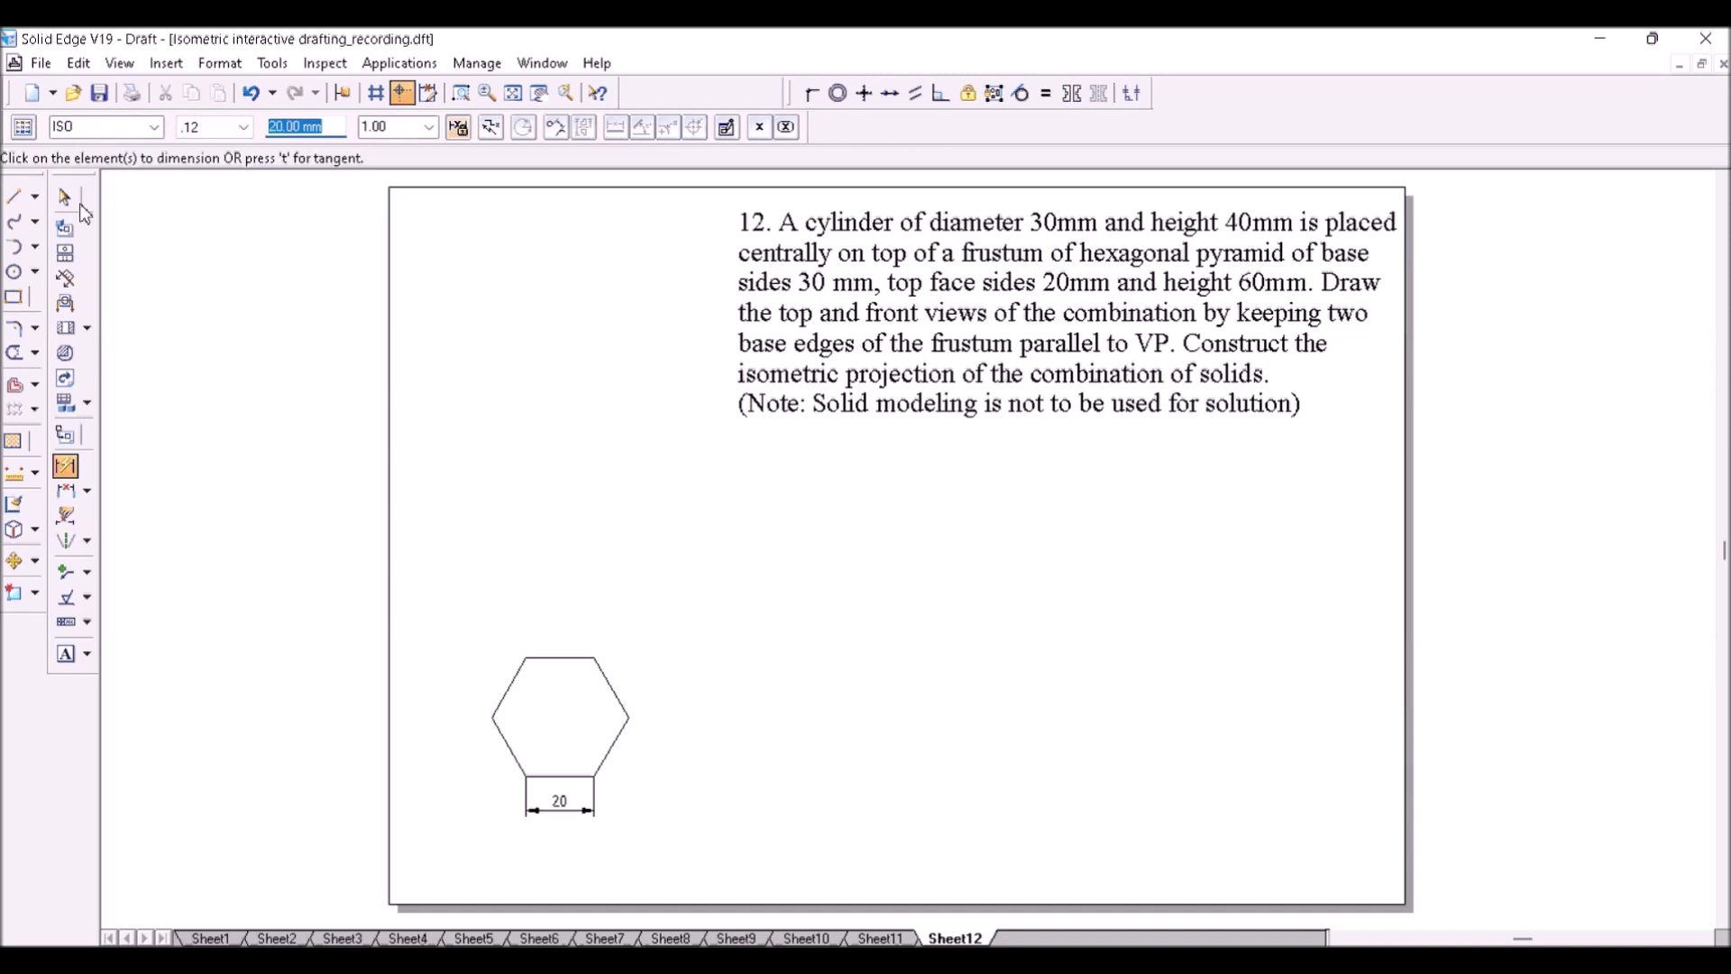
click(16, 198)
click(494, 717)
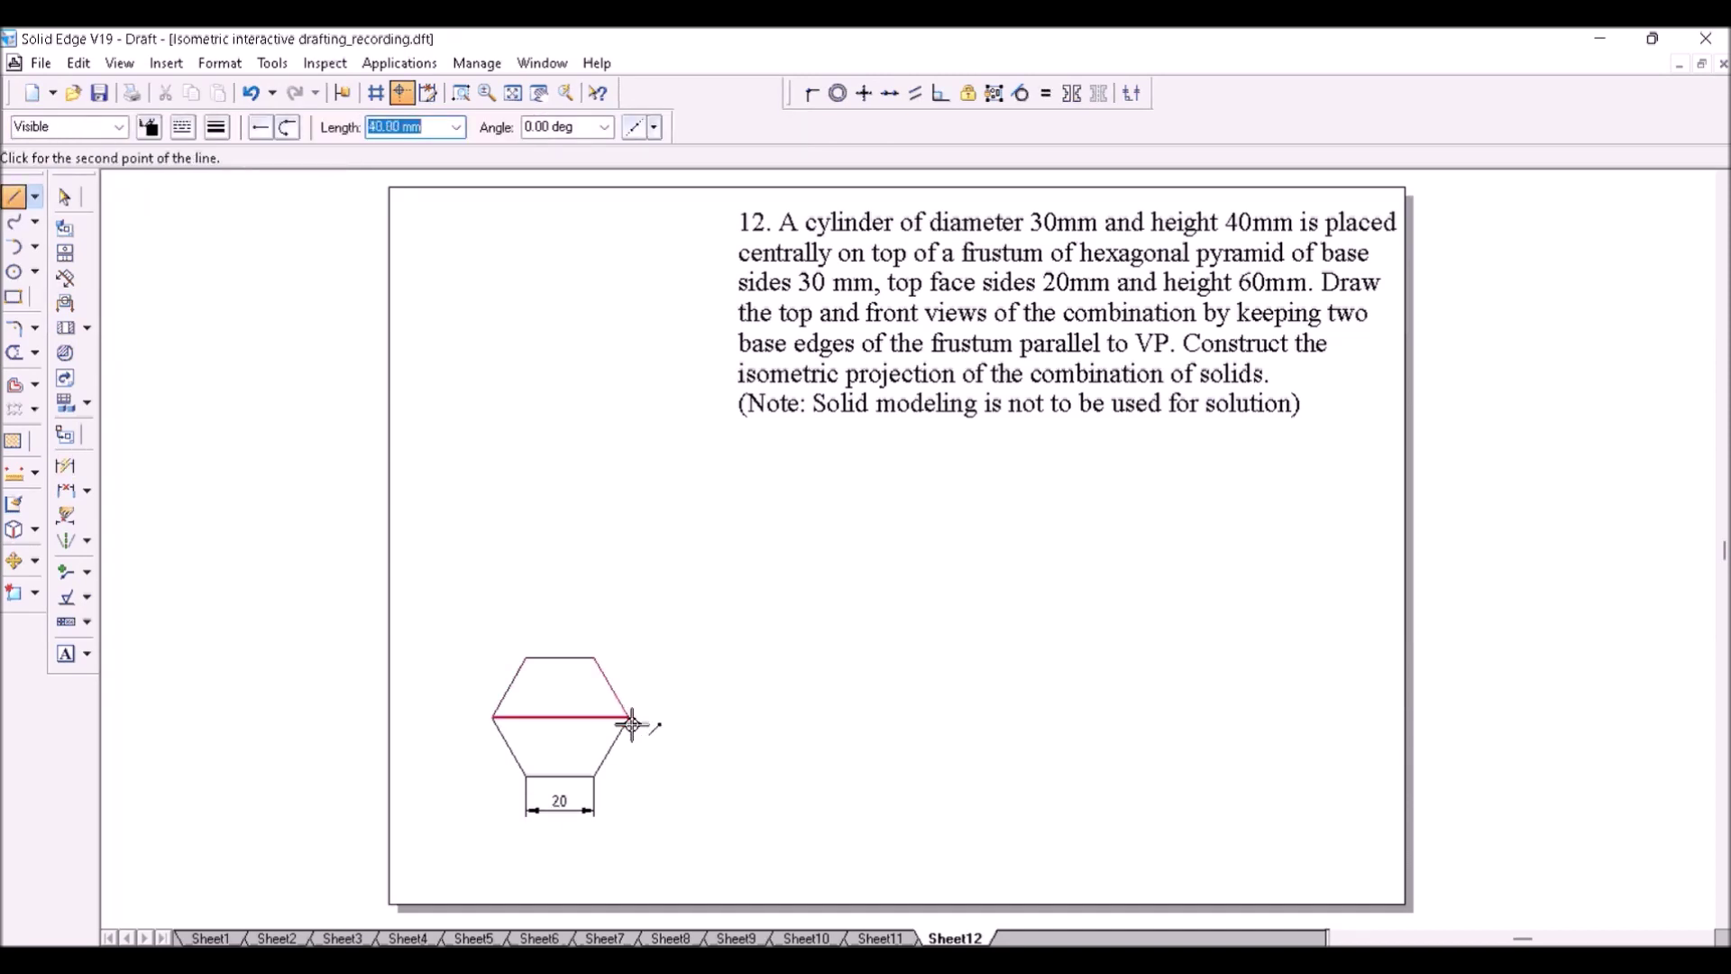
click(631, 721)
key(Escape)
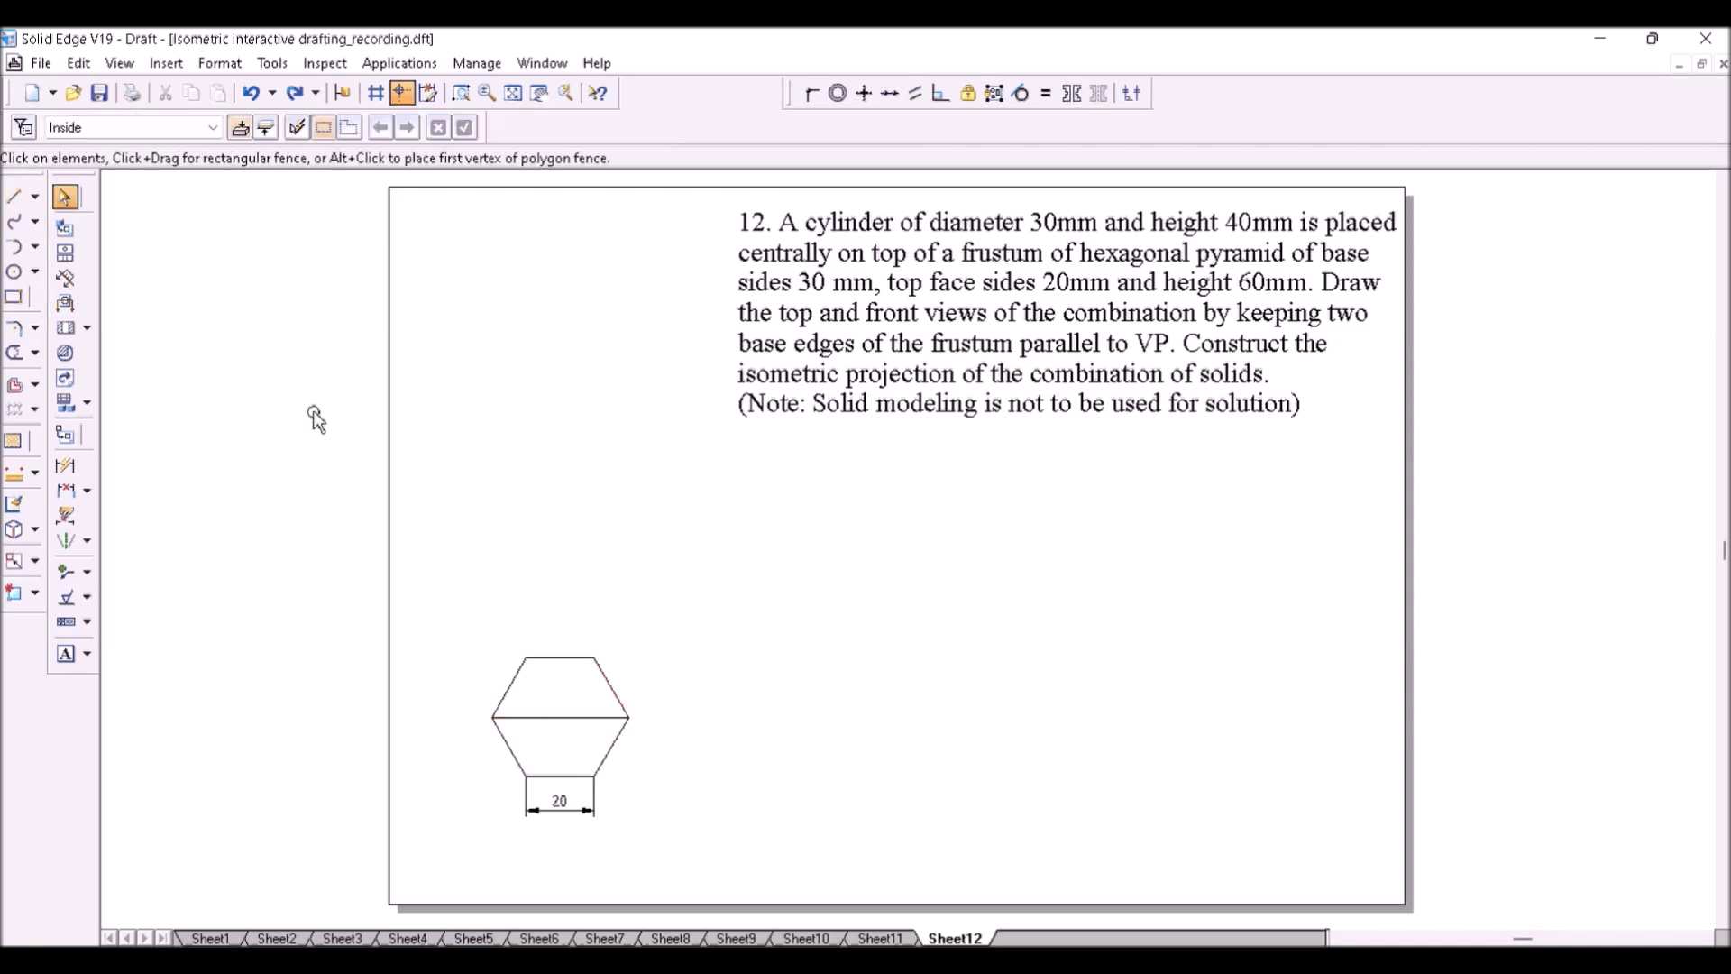
- Scale a copy of the hexagon and its horizontal diagonal by 3/2 about the hexagon's centre
click(13, 561)
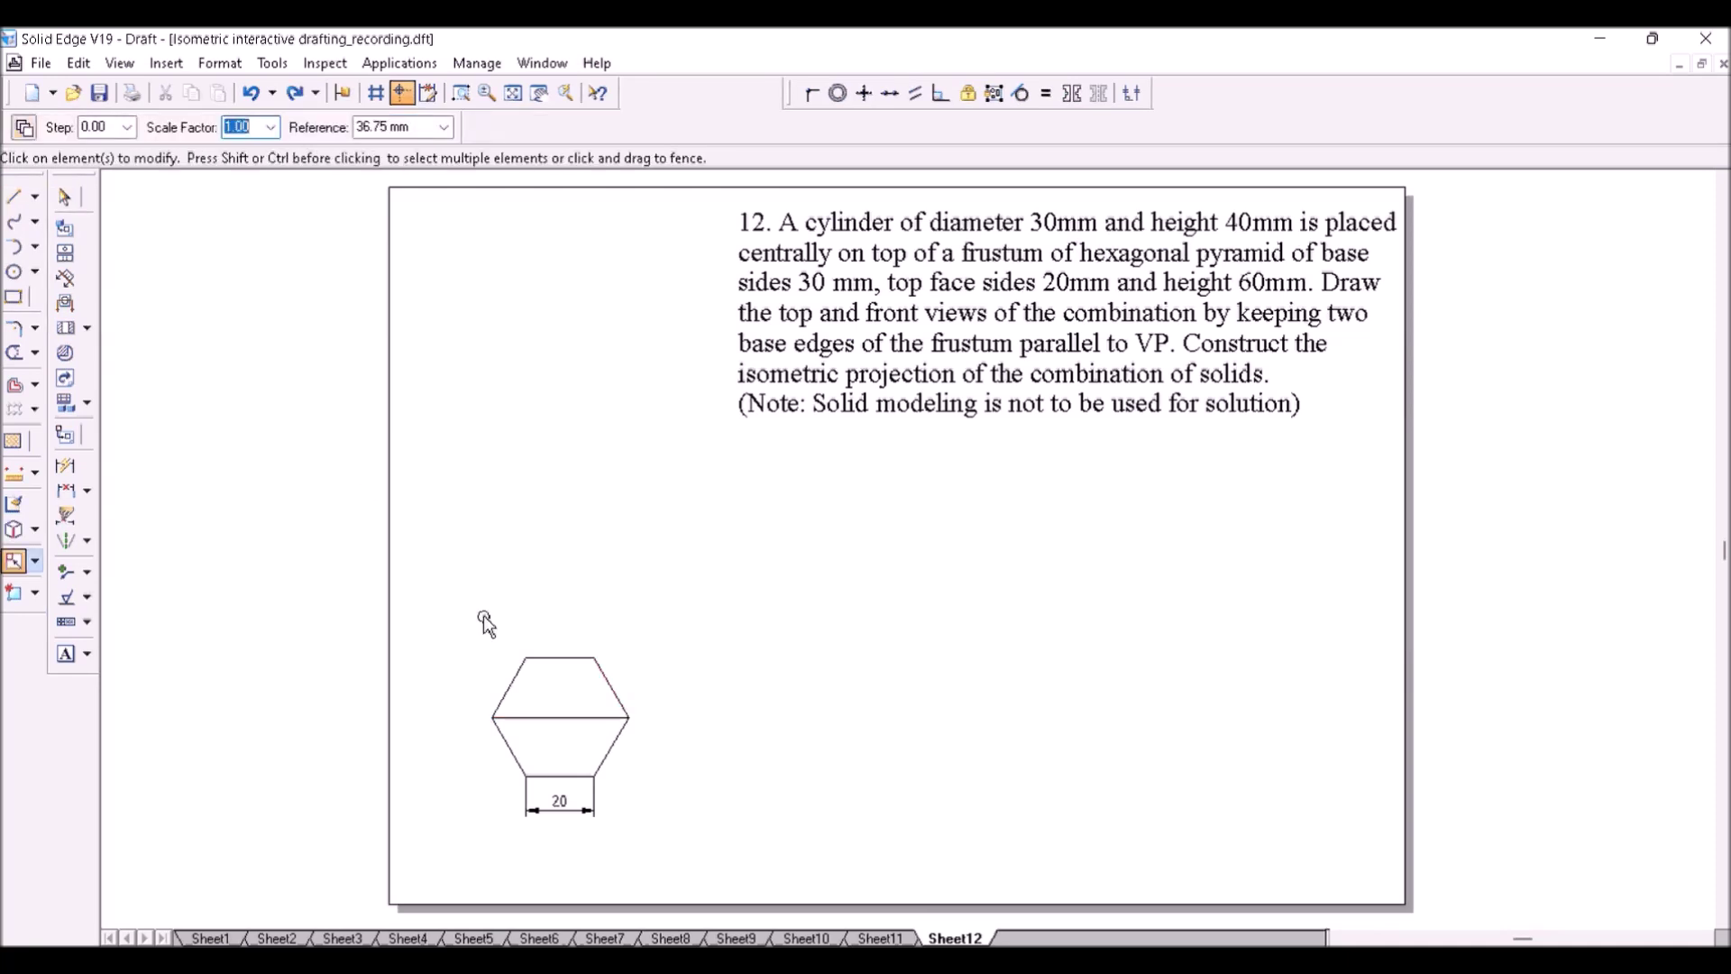
drag(484, 621, 636, 785)
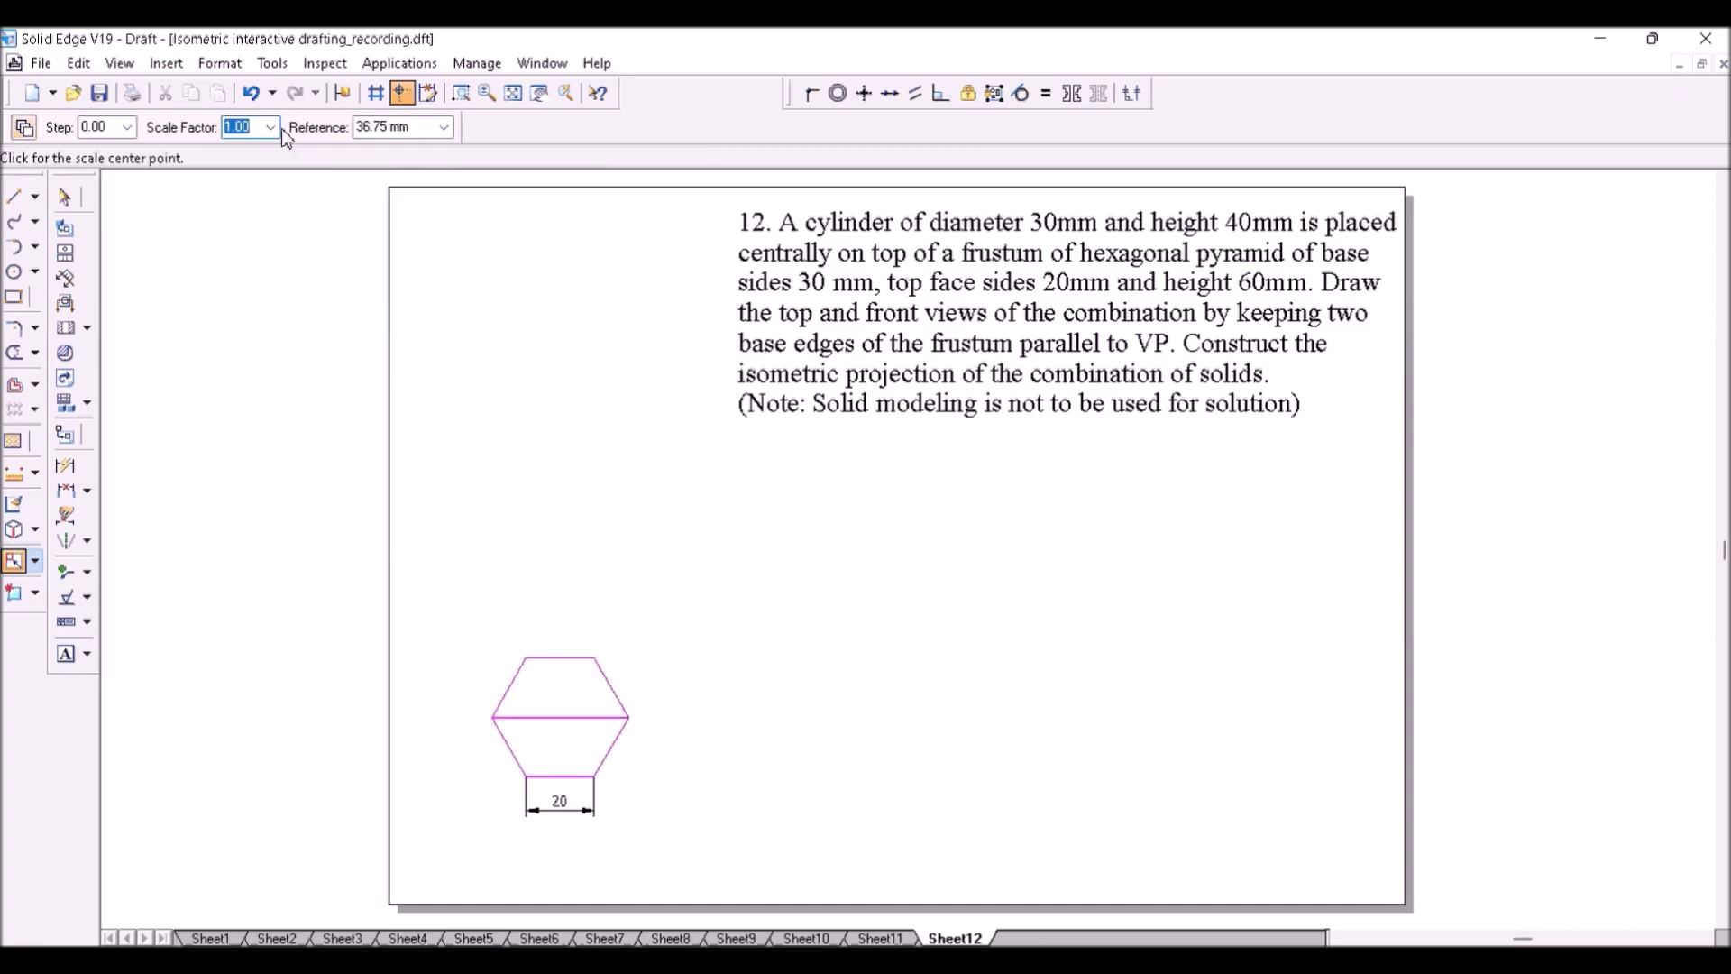
text(3/2)
key(Tab)
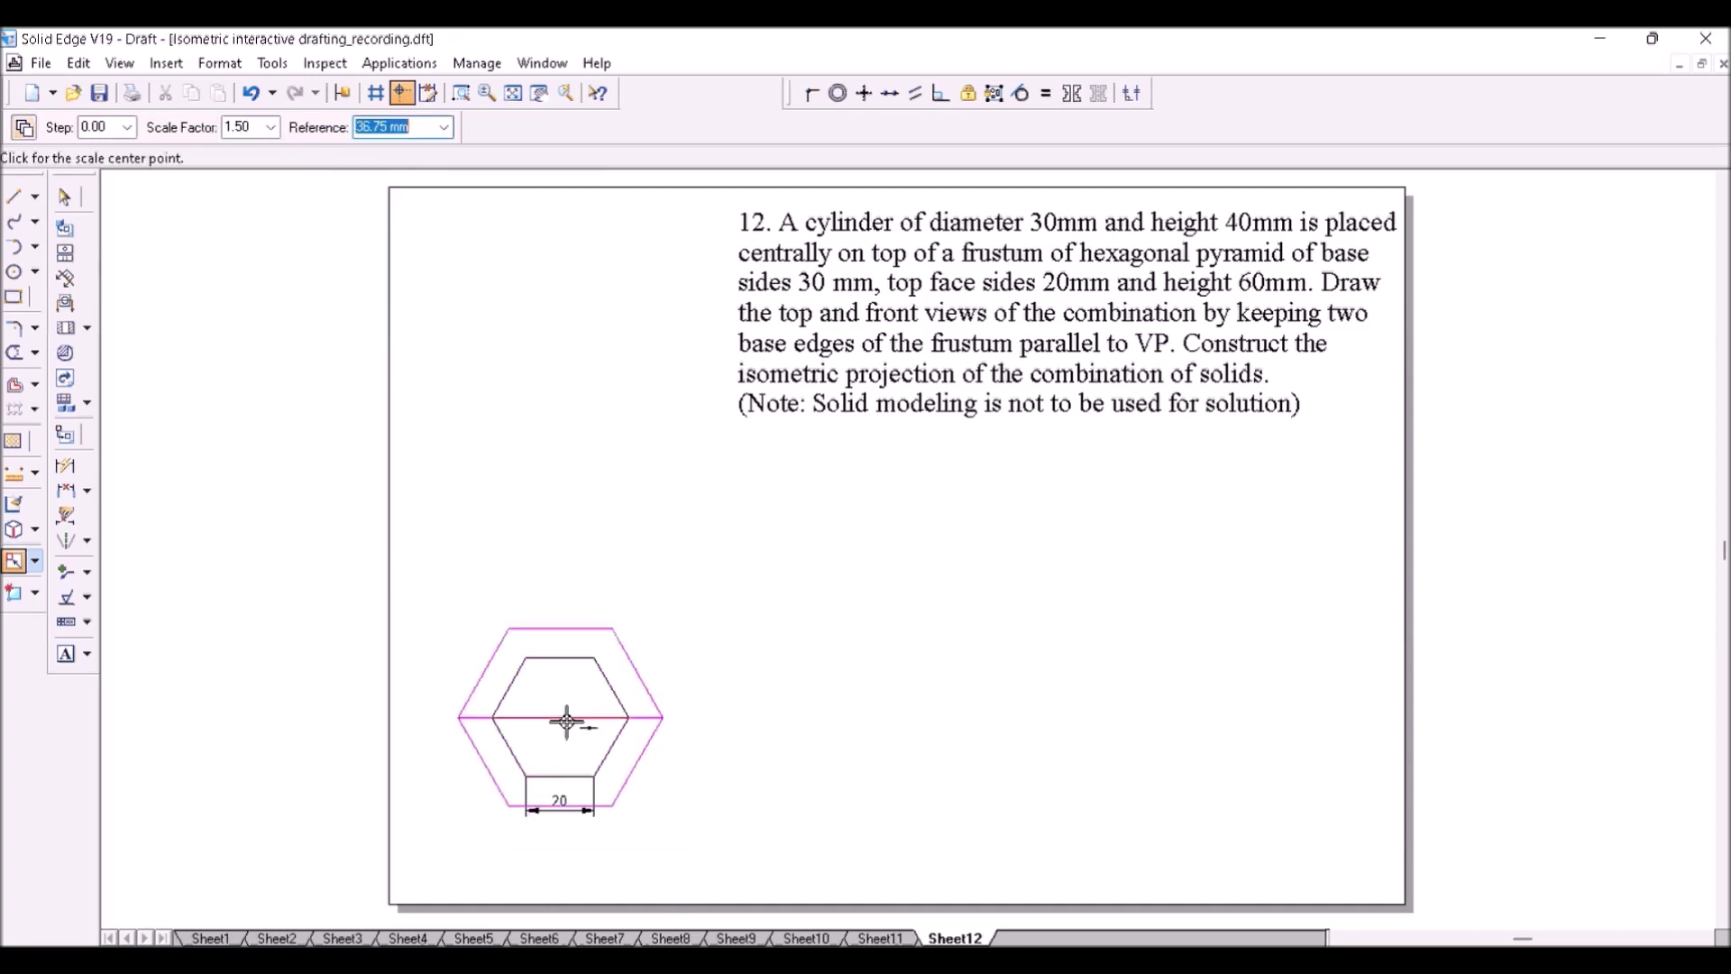
click(566, 721)
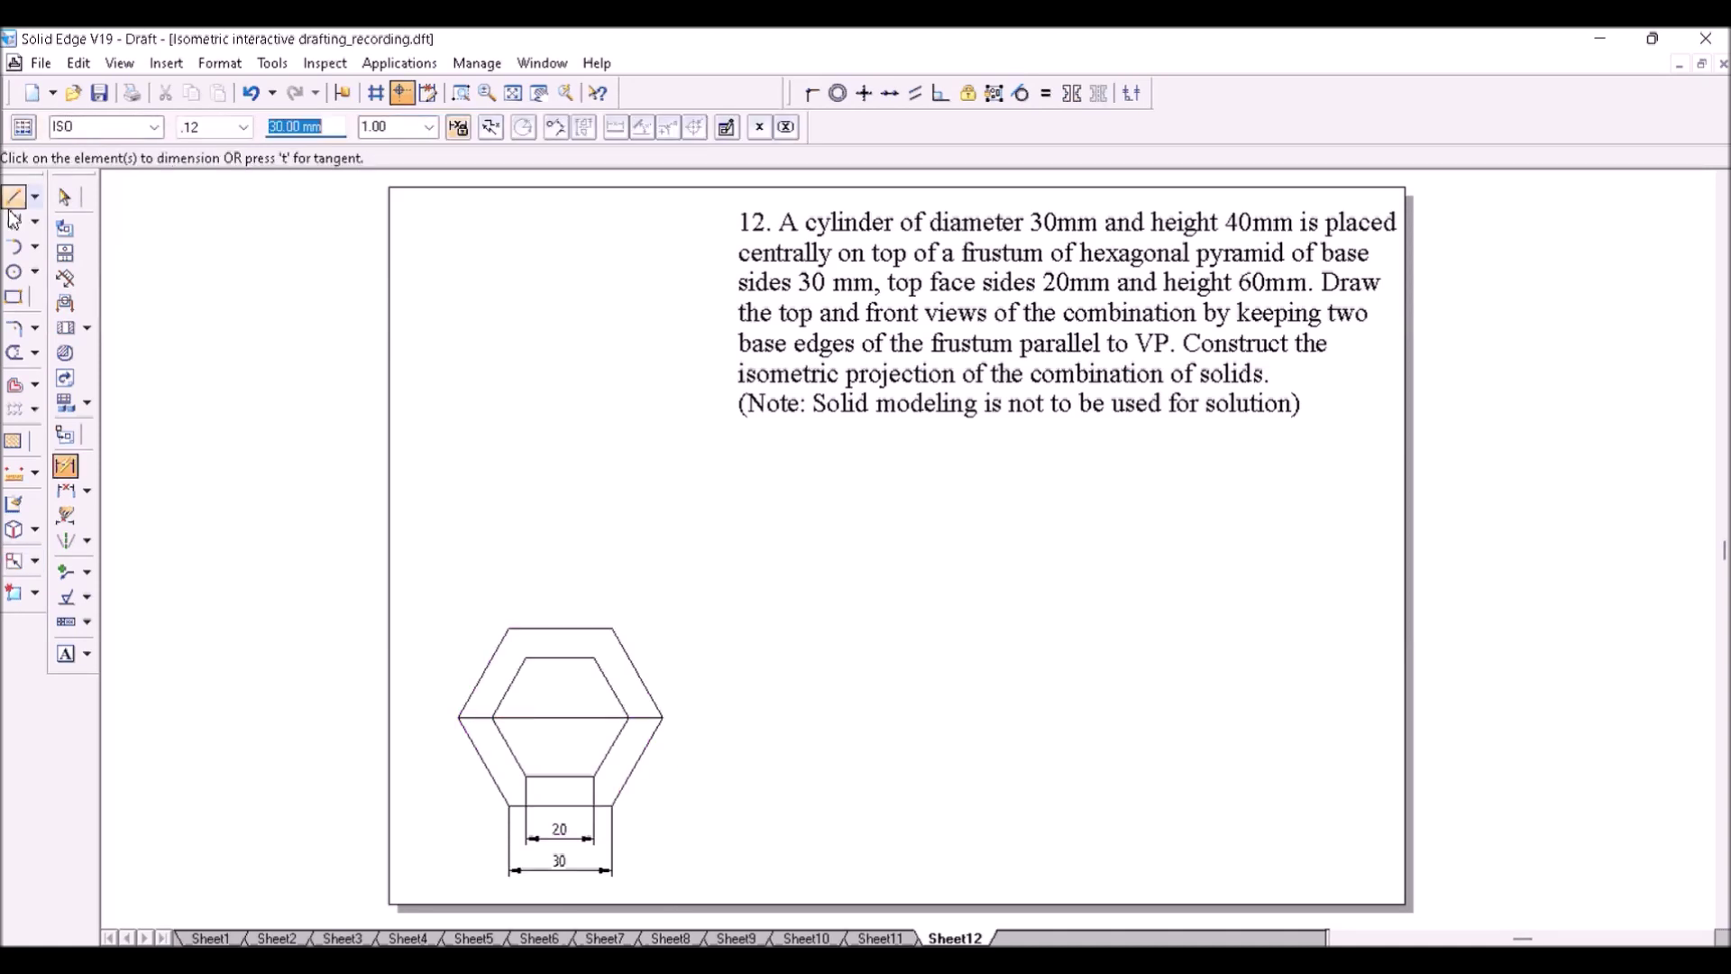
- Draw lines joining the four upper and lower corners of the inner hexagon to the matching outer hexagon corners
click(12, 200)
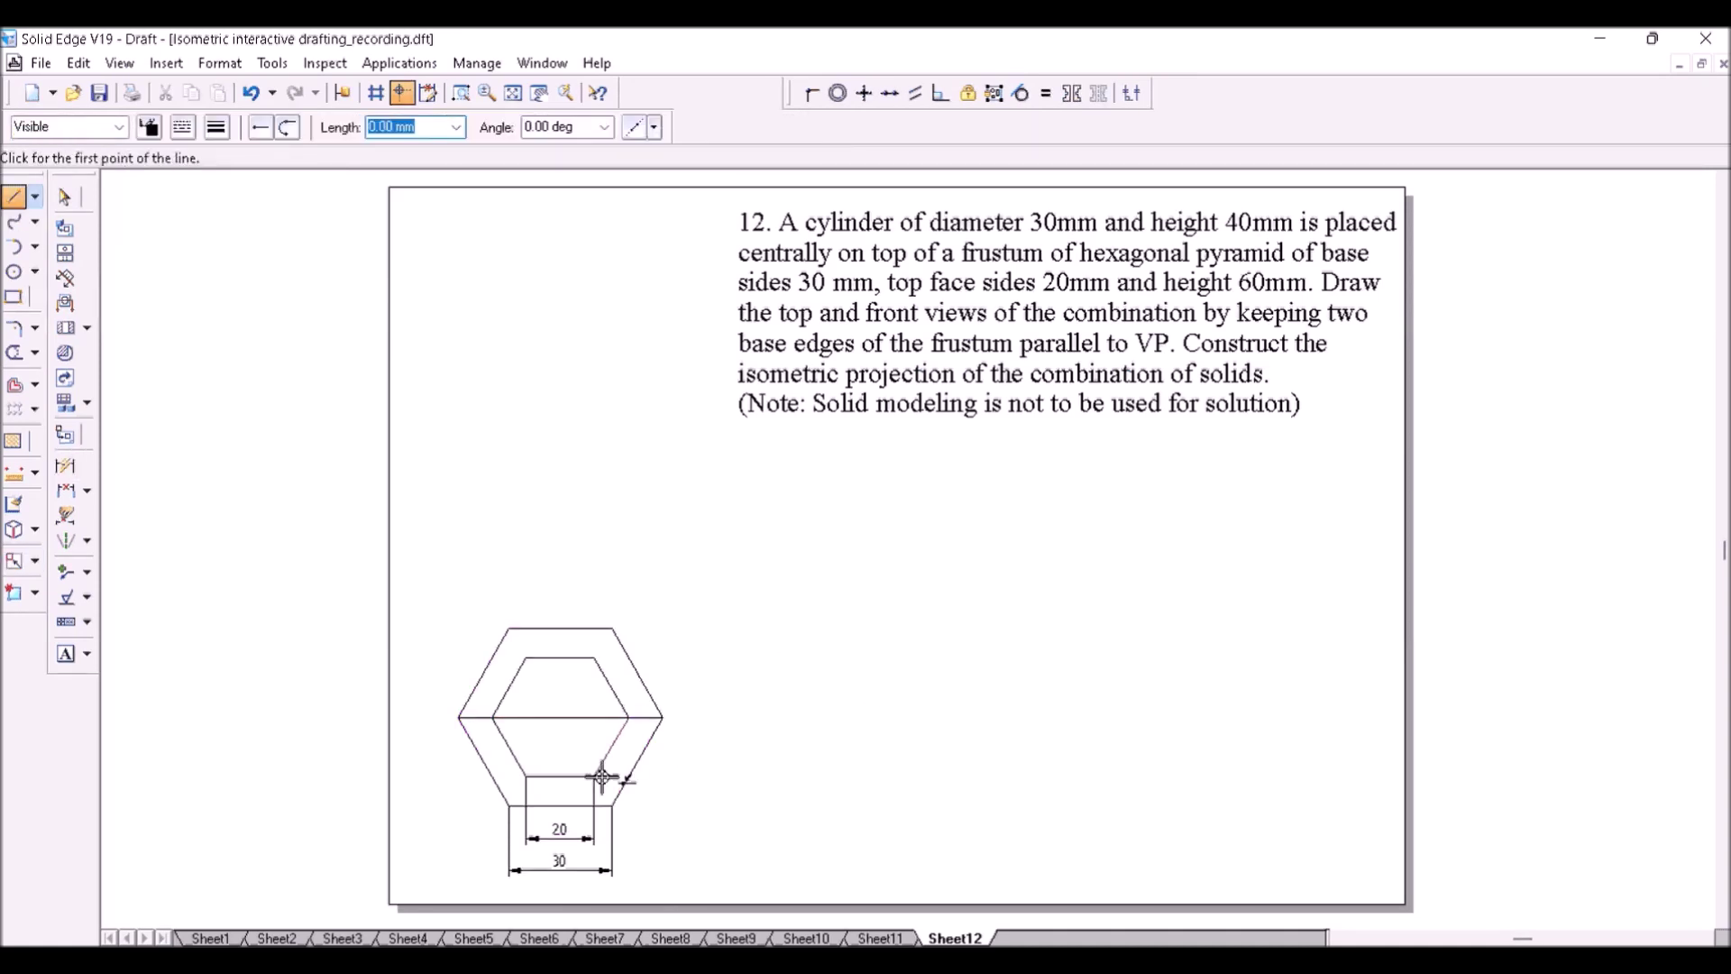
click(594, 777)
click(612, 805)
right_click(612, 805)
click(594, 657)
click(612, 627)
right_click(651, 593)
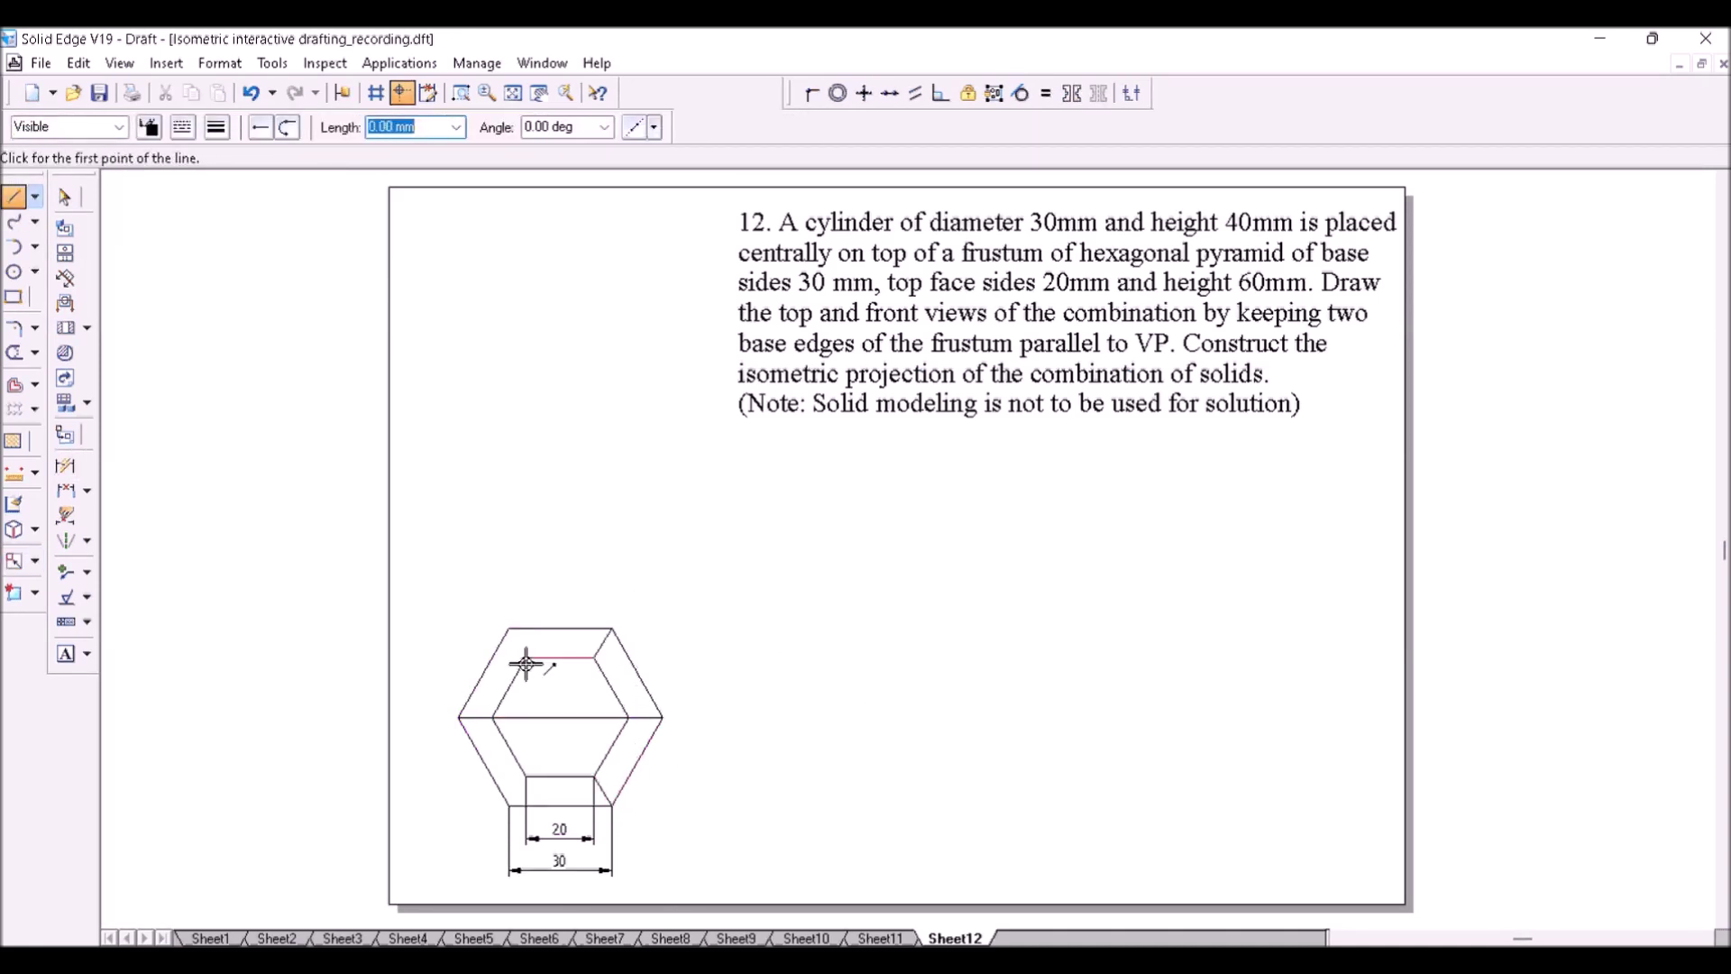
click(525, 658)
click(509, 627)
right_click(526, 568)
click(526, 776)
right_click(525, 802)
- Split the horizontal diagonal at the inner hexagon's left and right corners and delete the portion inside the inner hexagon
click(35, 353)
click(109, 433)
click(546, 718)
click(492, 718)
click(560, 718)
click(628, 717)
key(Escape)
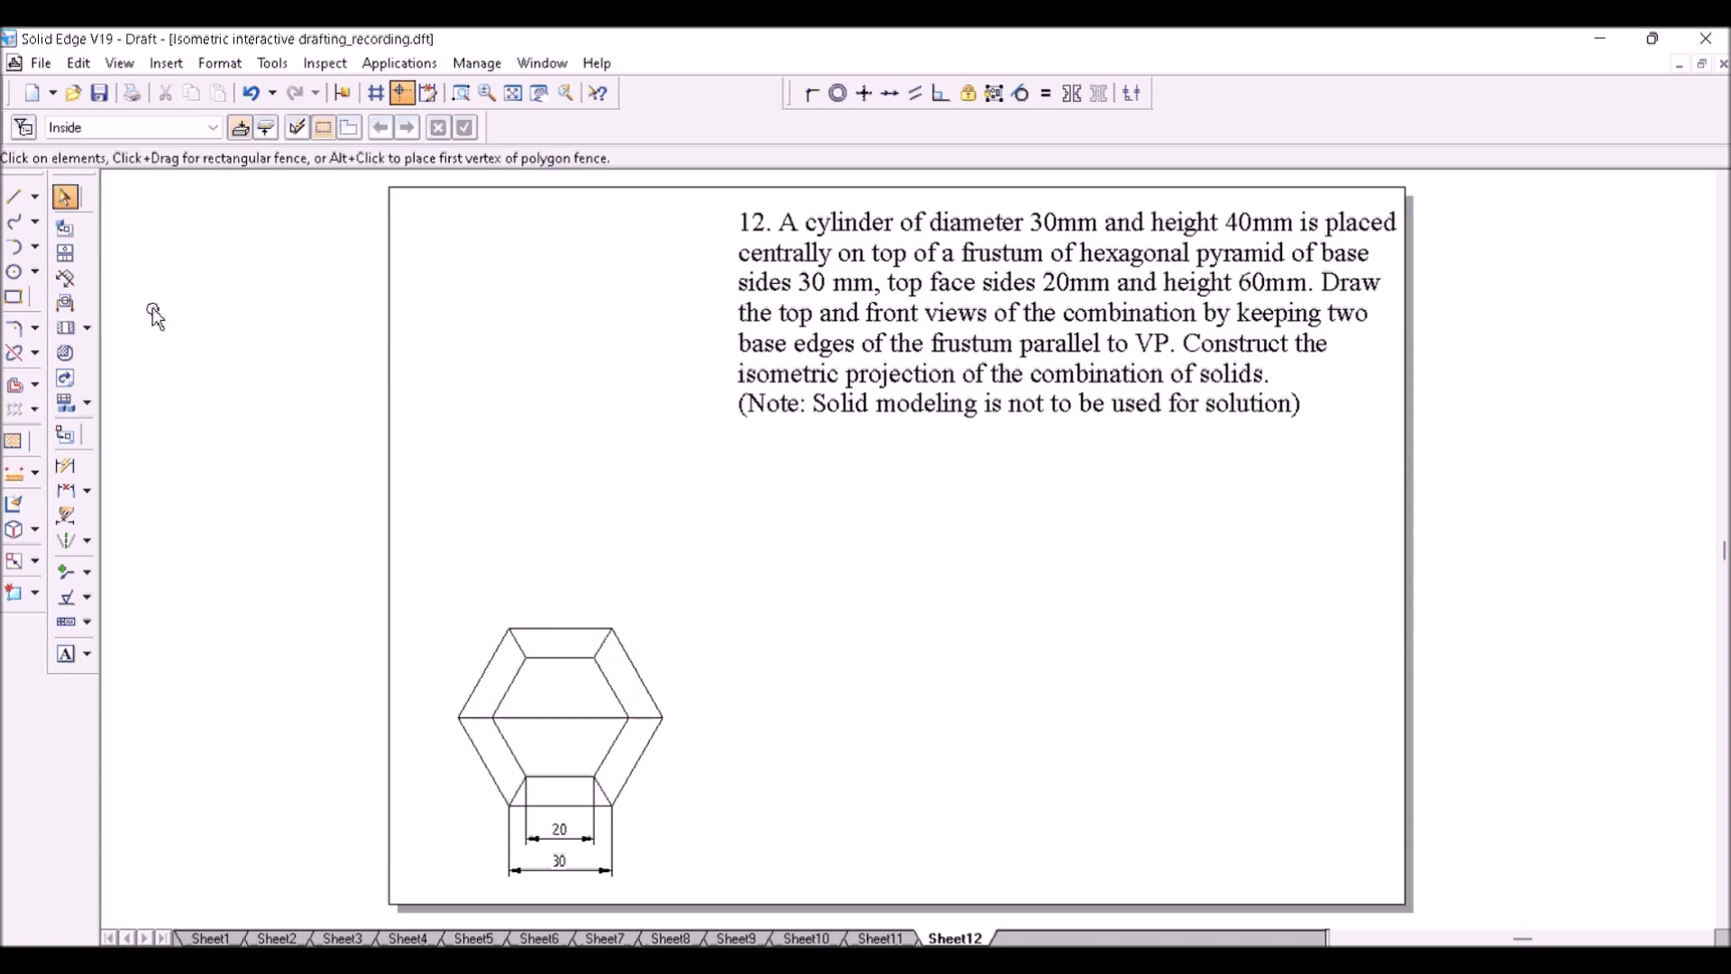
click(545, 719)
key(Delete)
- Draw a horizontal reference line above the top view, and add the two slanted diagonals of the inner hexagon
key(l)
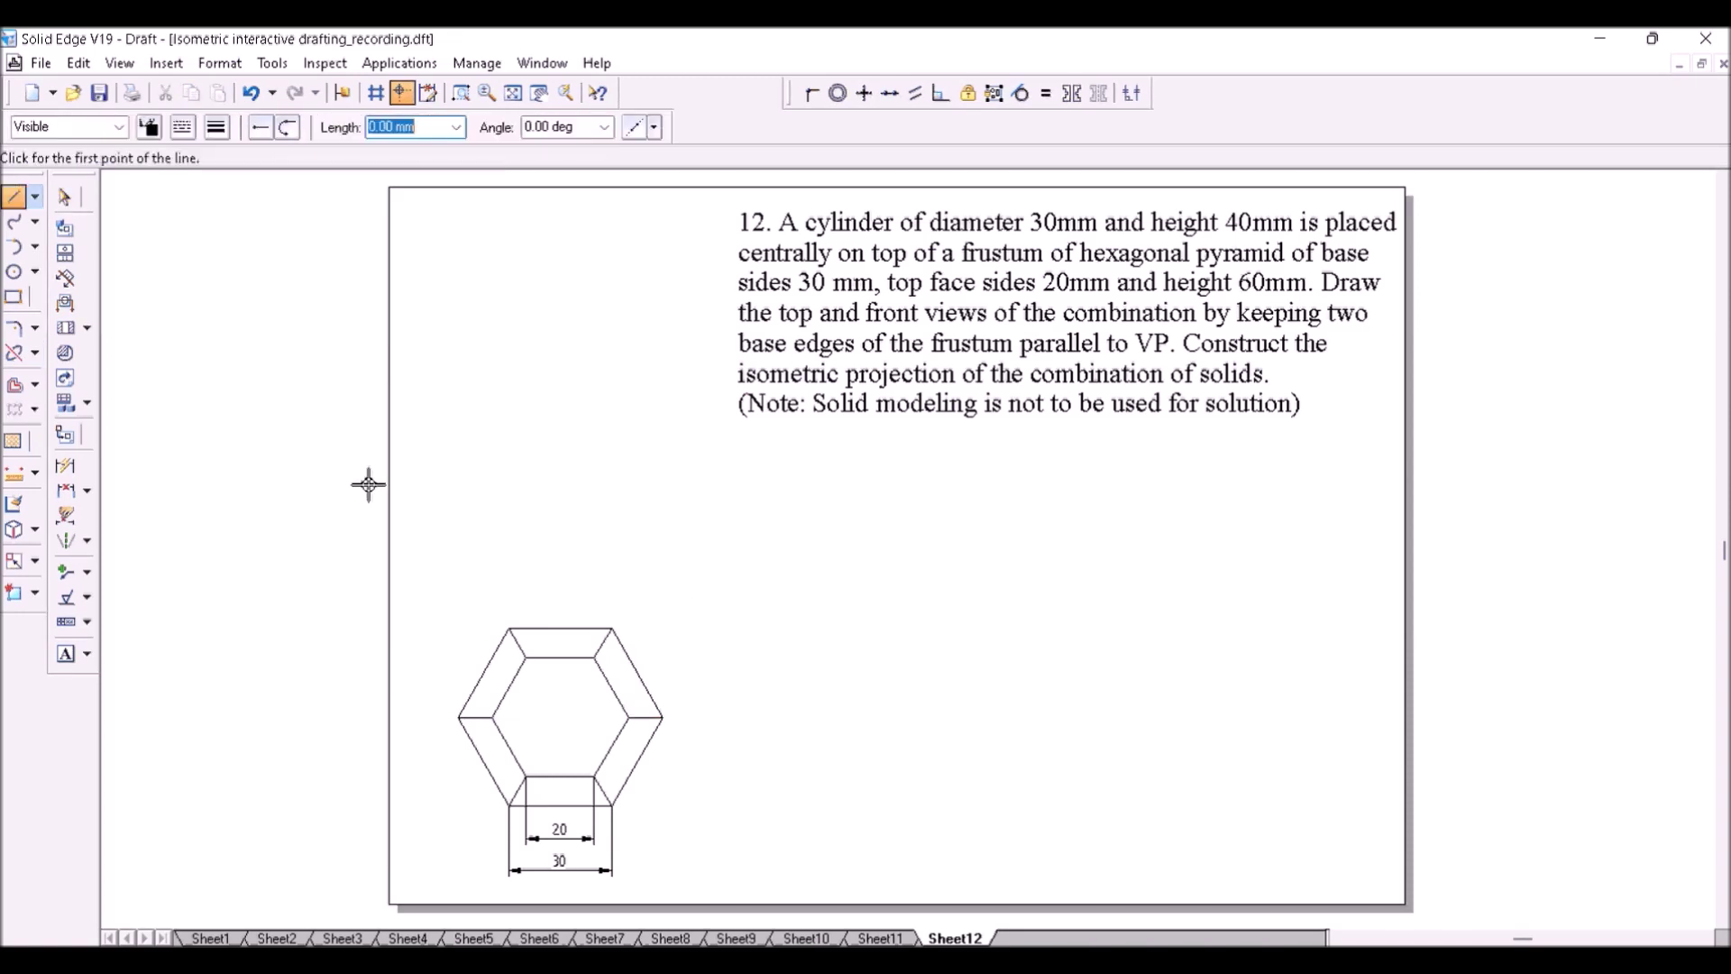
click(400, 600)
click(760, 599)
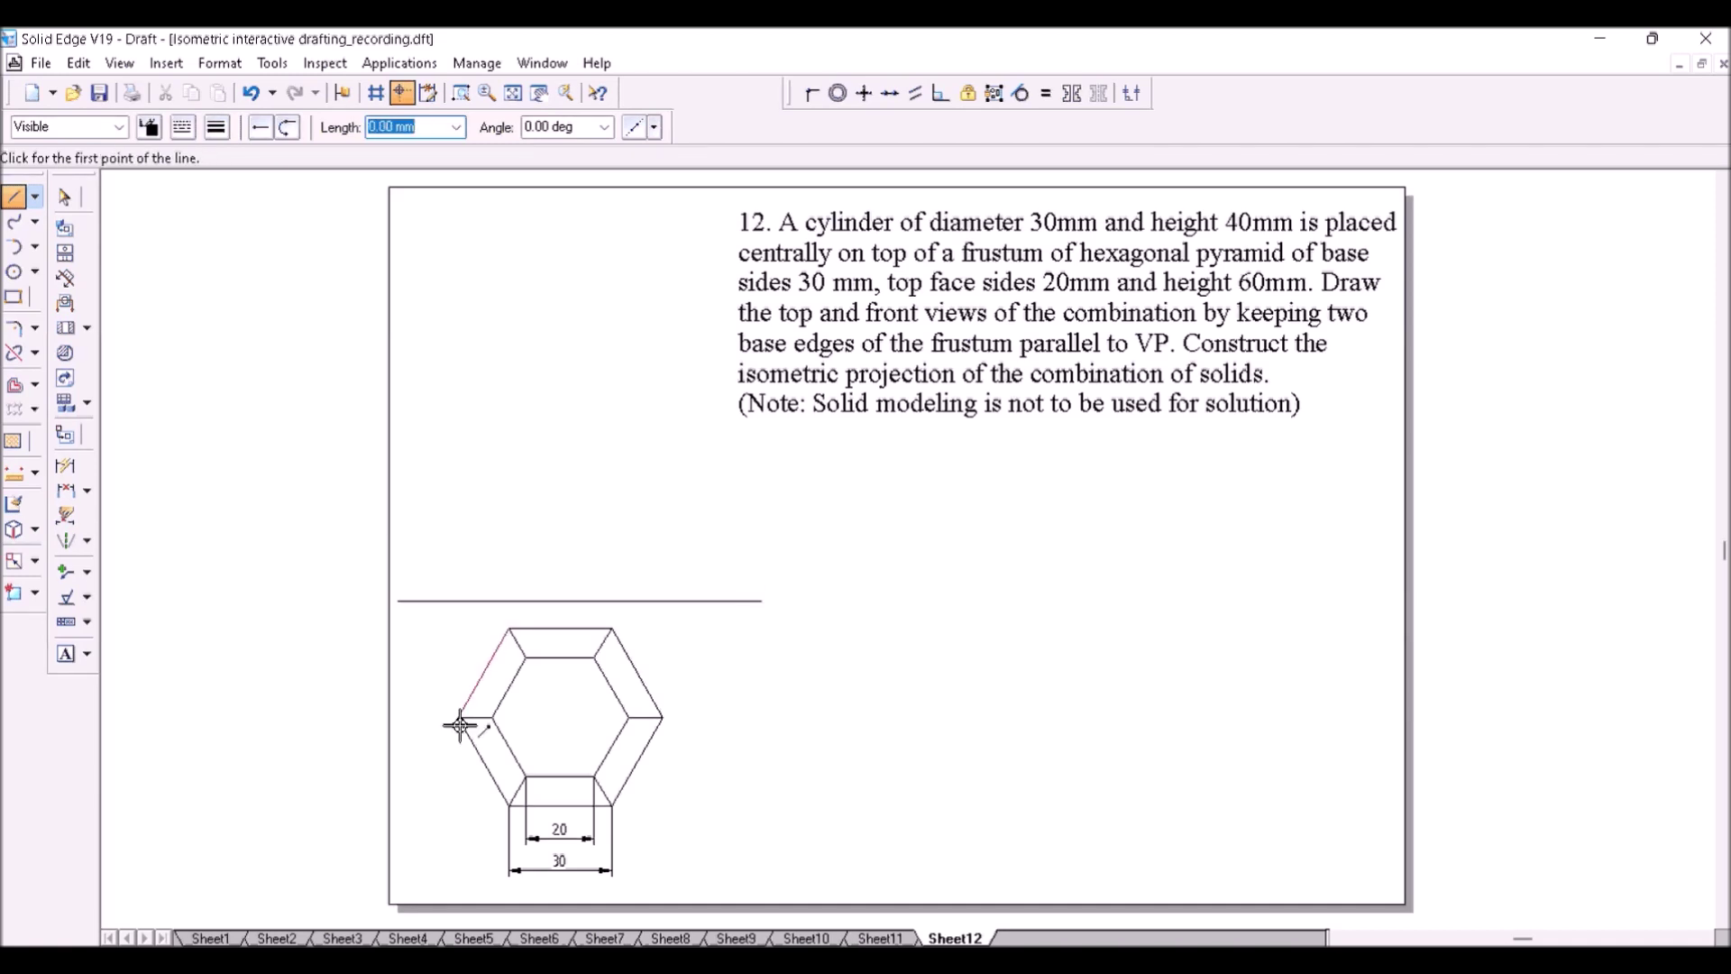
click(525, 658)
click(595, 777)
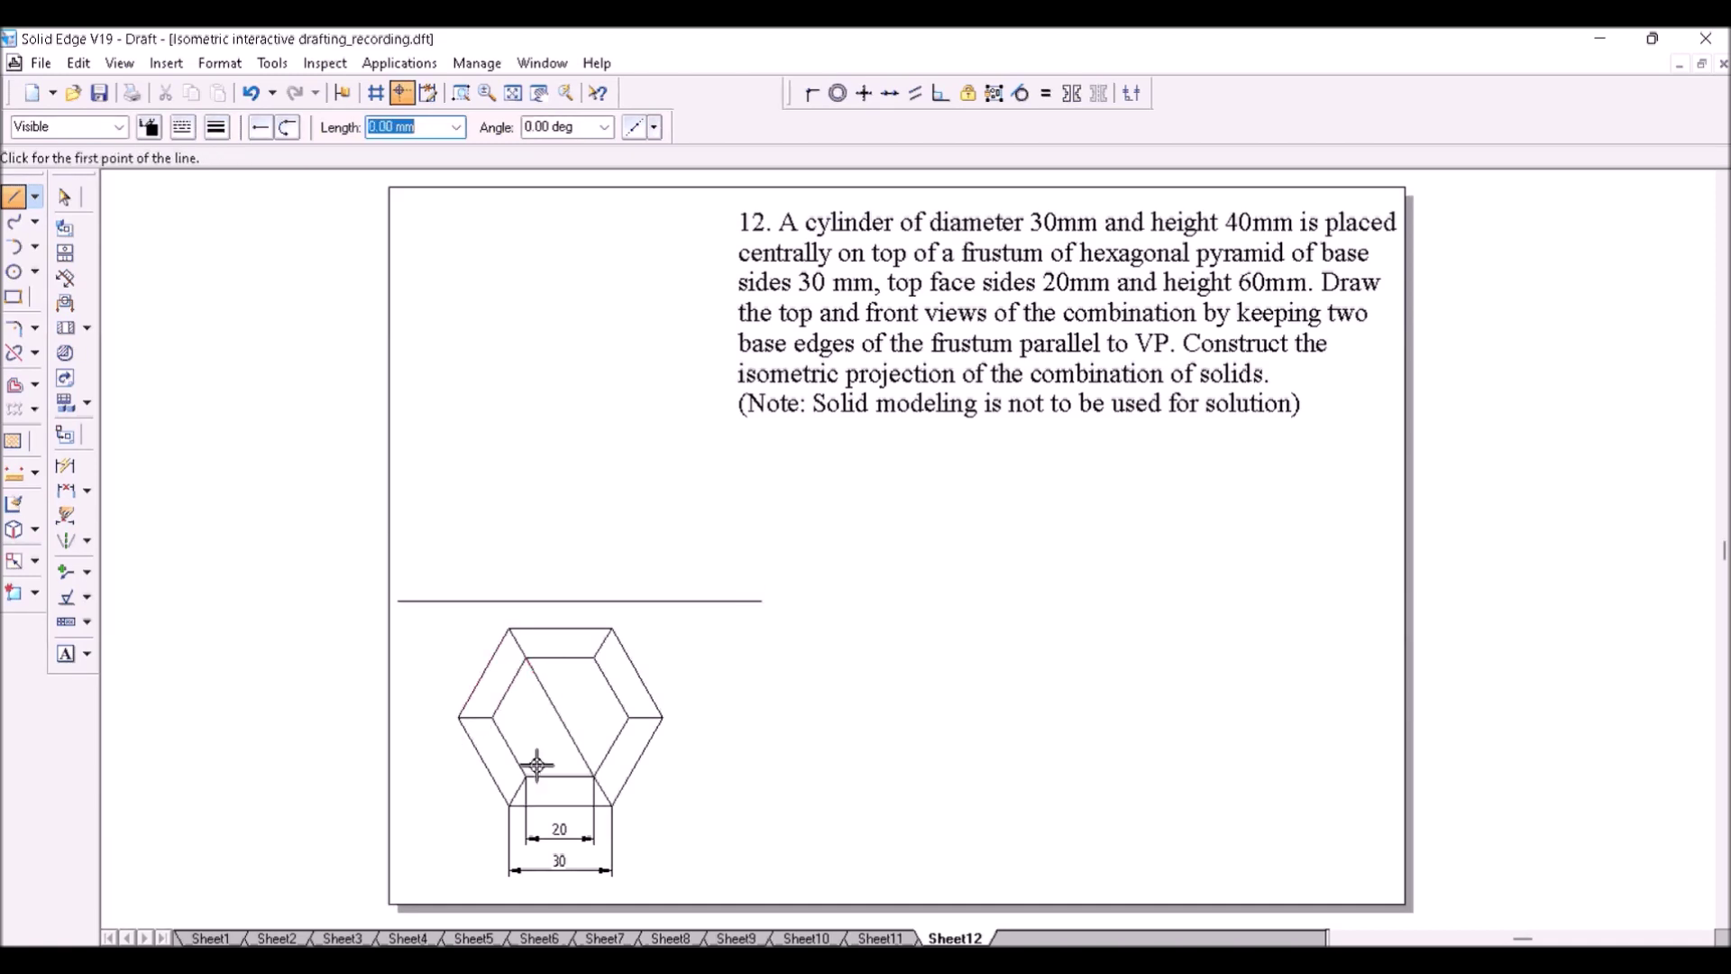
click(526, 776)
click(595, 658)
- Draw vertical projection lines from the outer hexagon's left, lower-left, lower-right and right corners up to the reference line
click(458, 717)
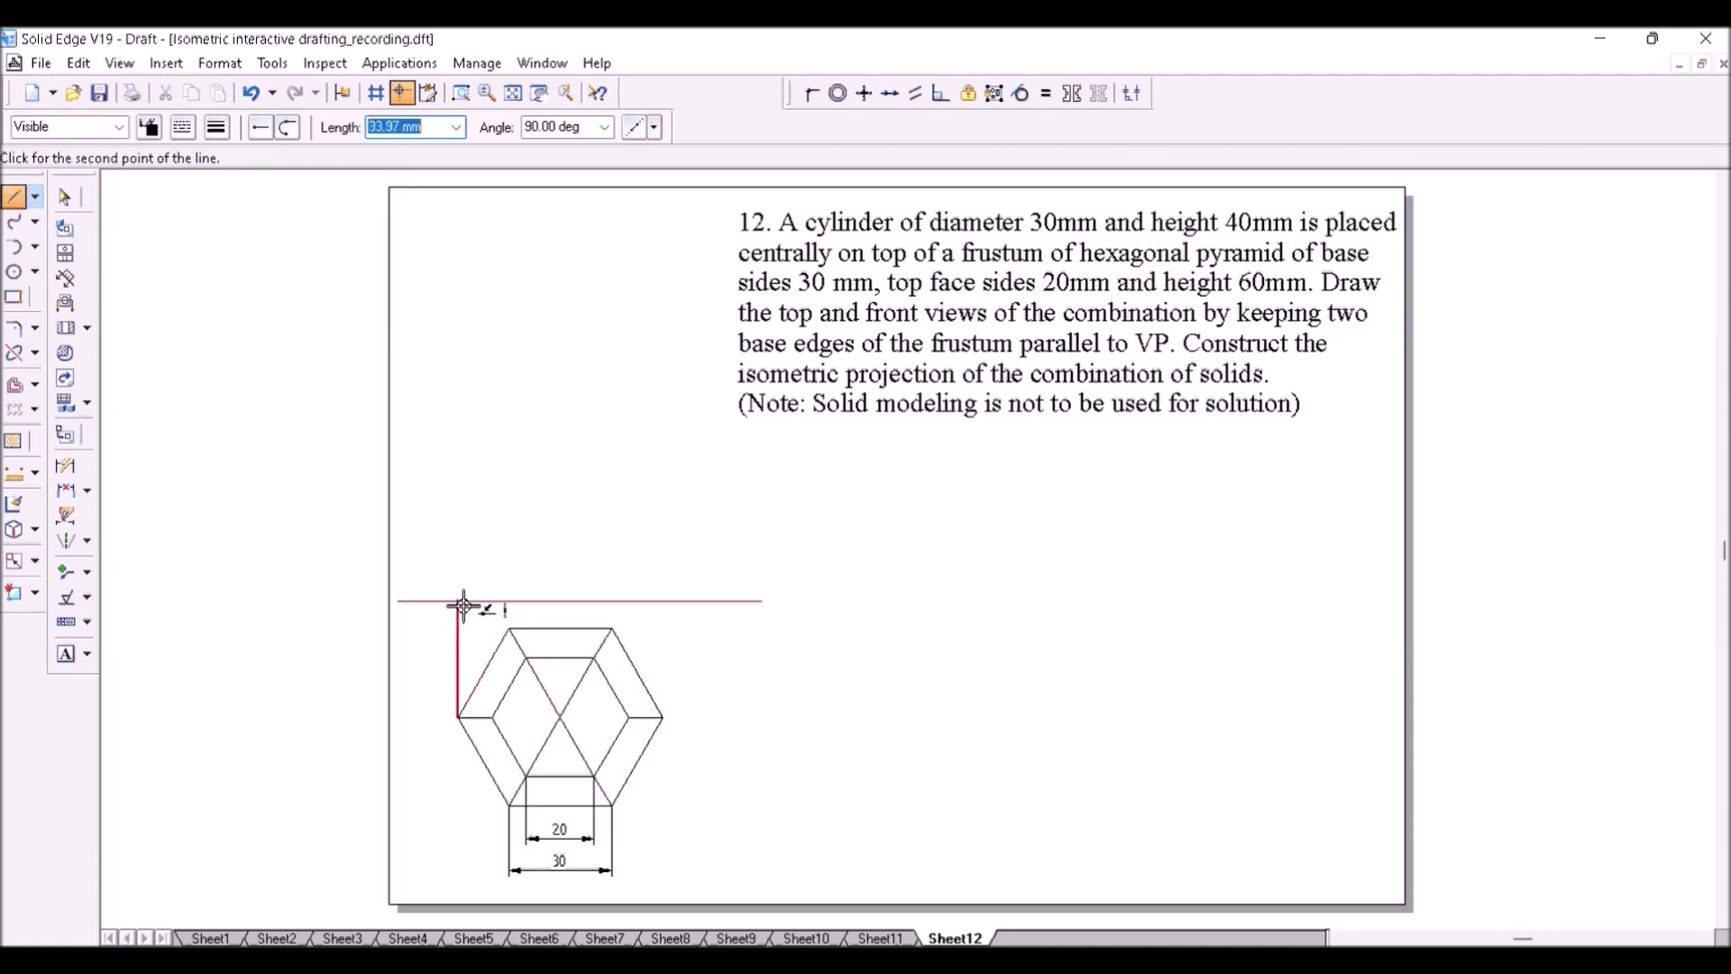
click(459, 601)
click(509, 803)
click(509, 600)
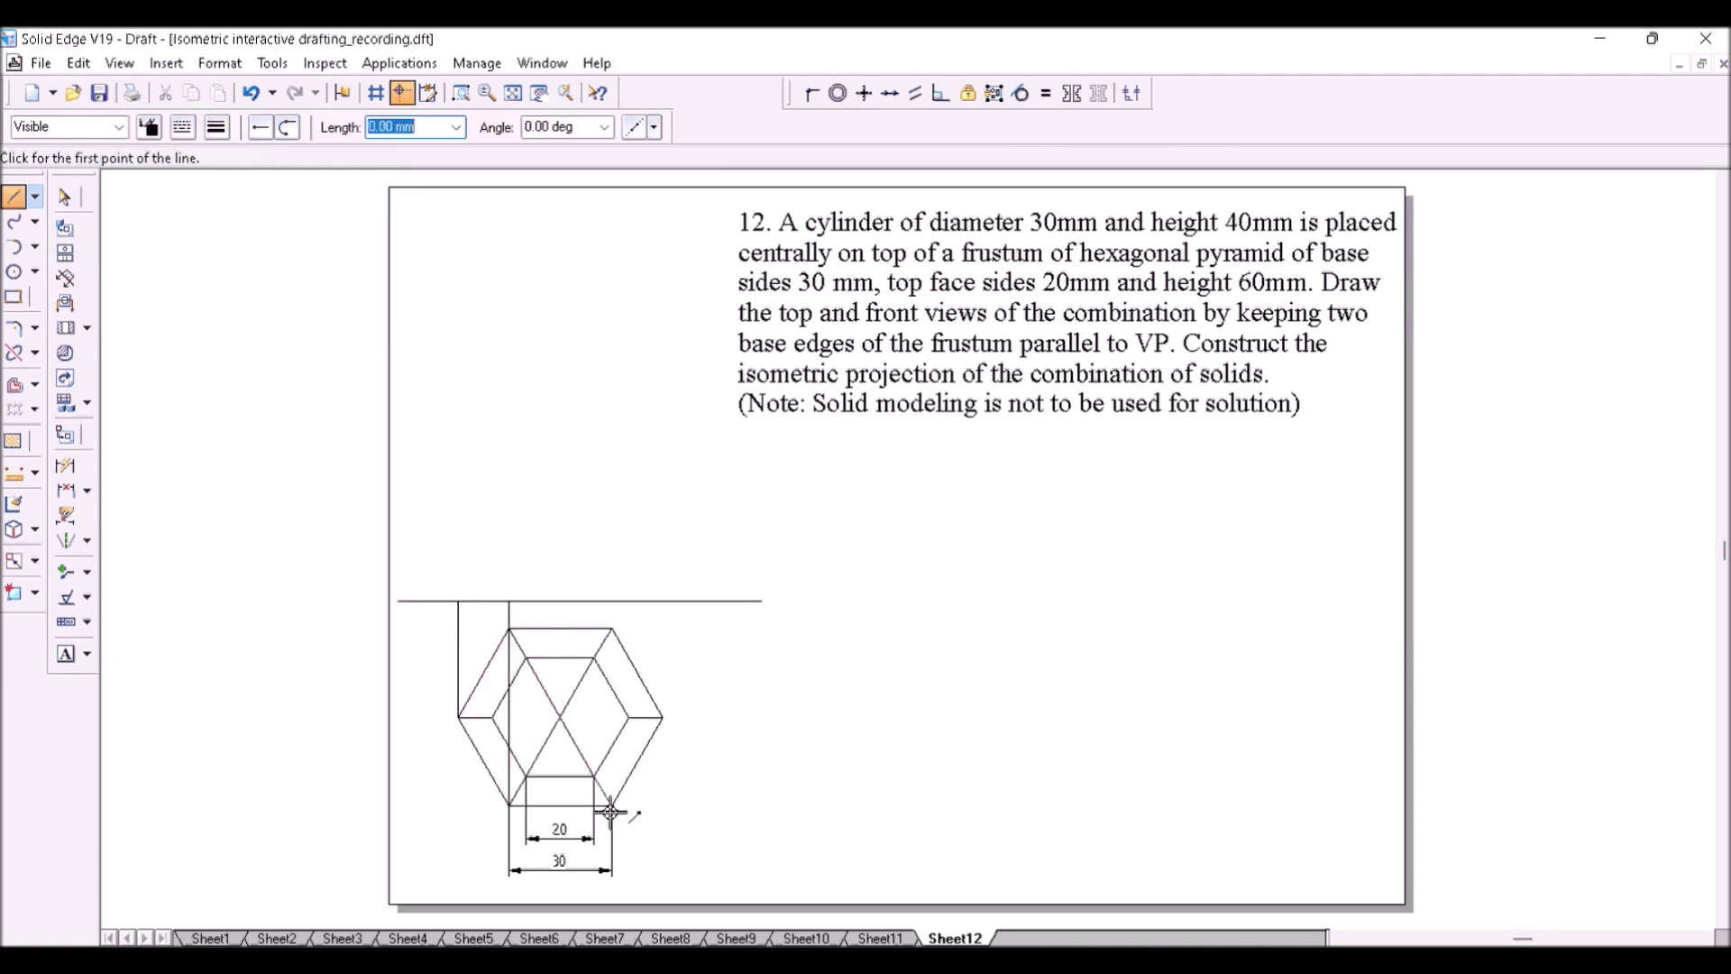
click(612, 803)
click(612, 600)
click(663, 718)
click(663, 600)
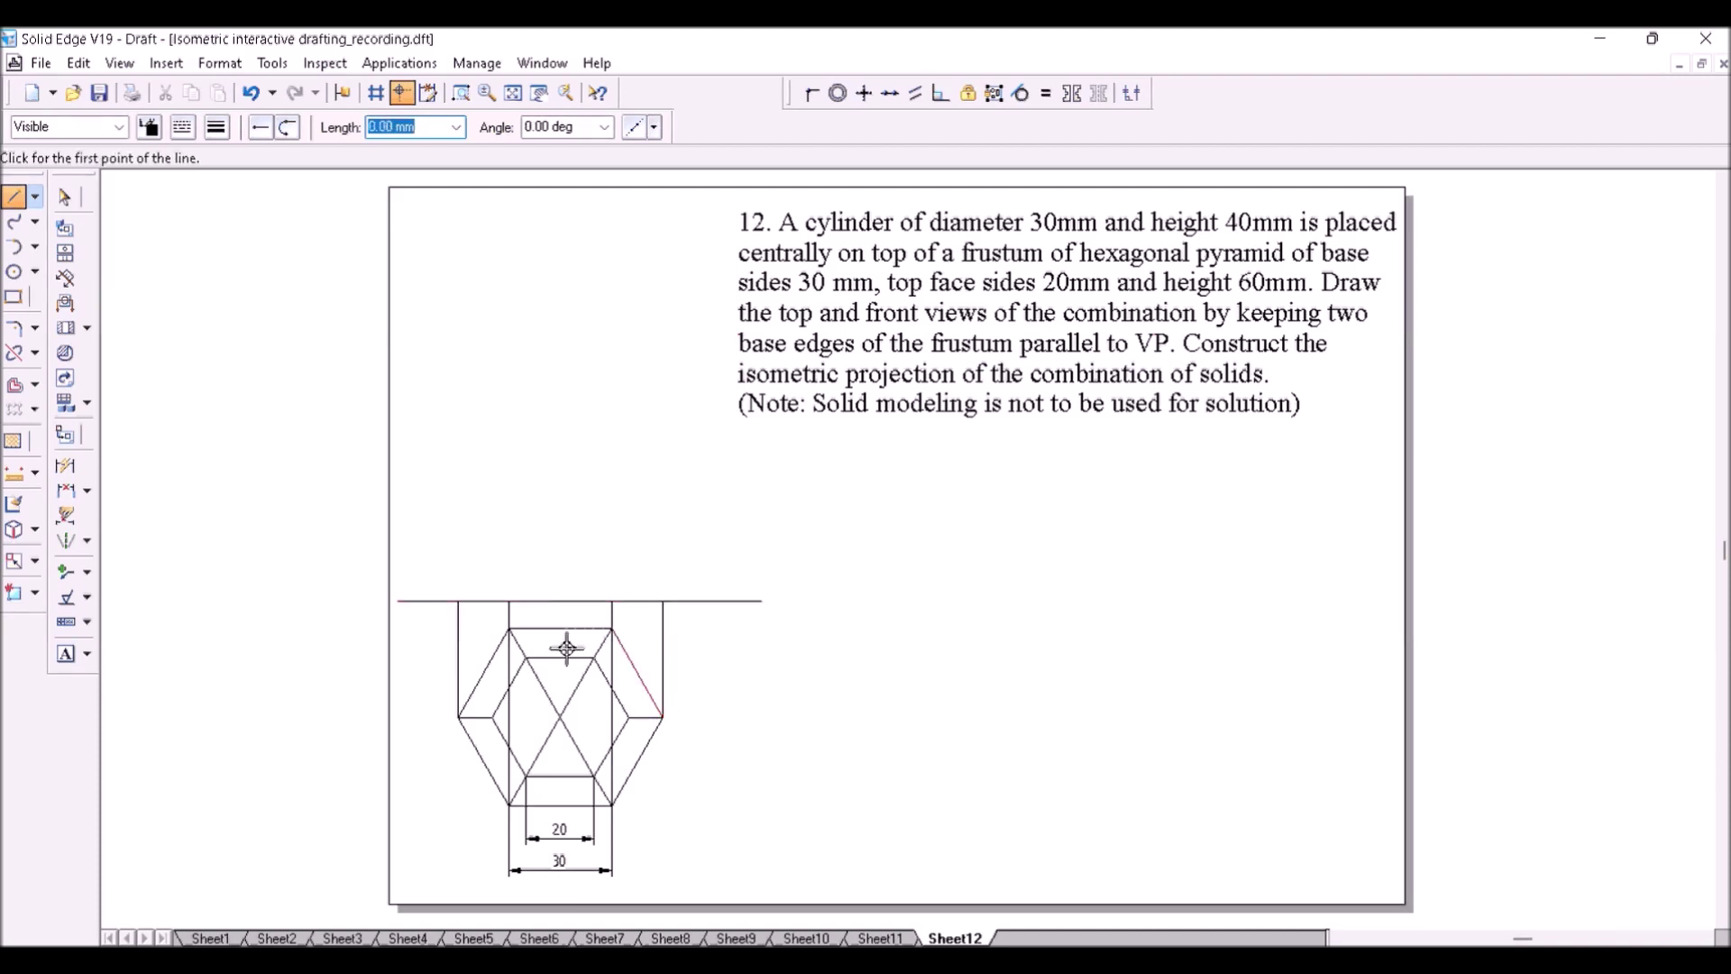
- Project the hexagon centre and inner left corner about 60 mm above the reference line and join their upper ends horizontally
click(559, 717)
click(560, 396)
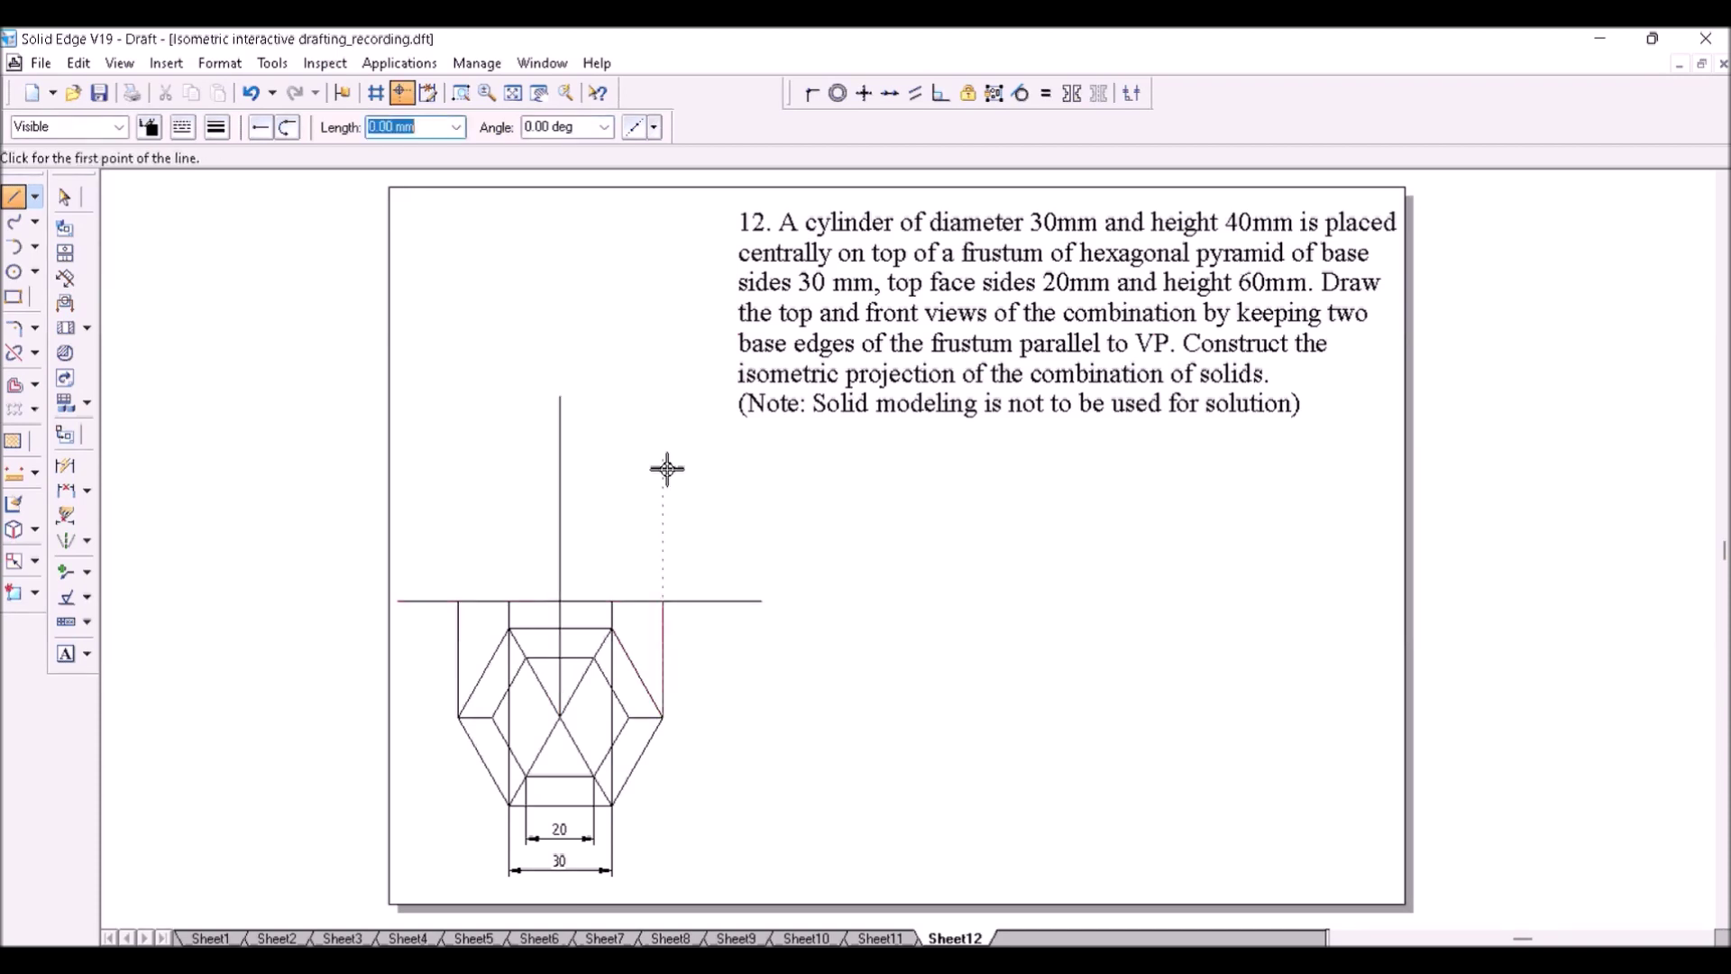
click(493, 718)
click(492, 397)
click(560, 397)
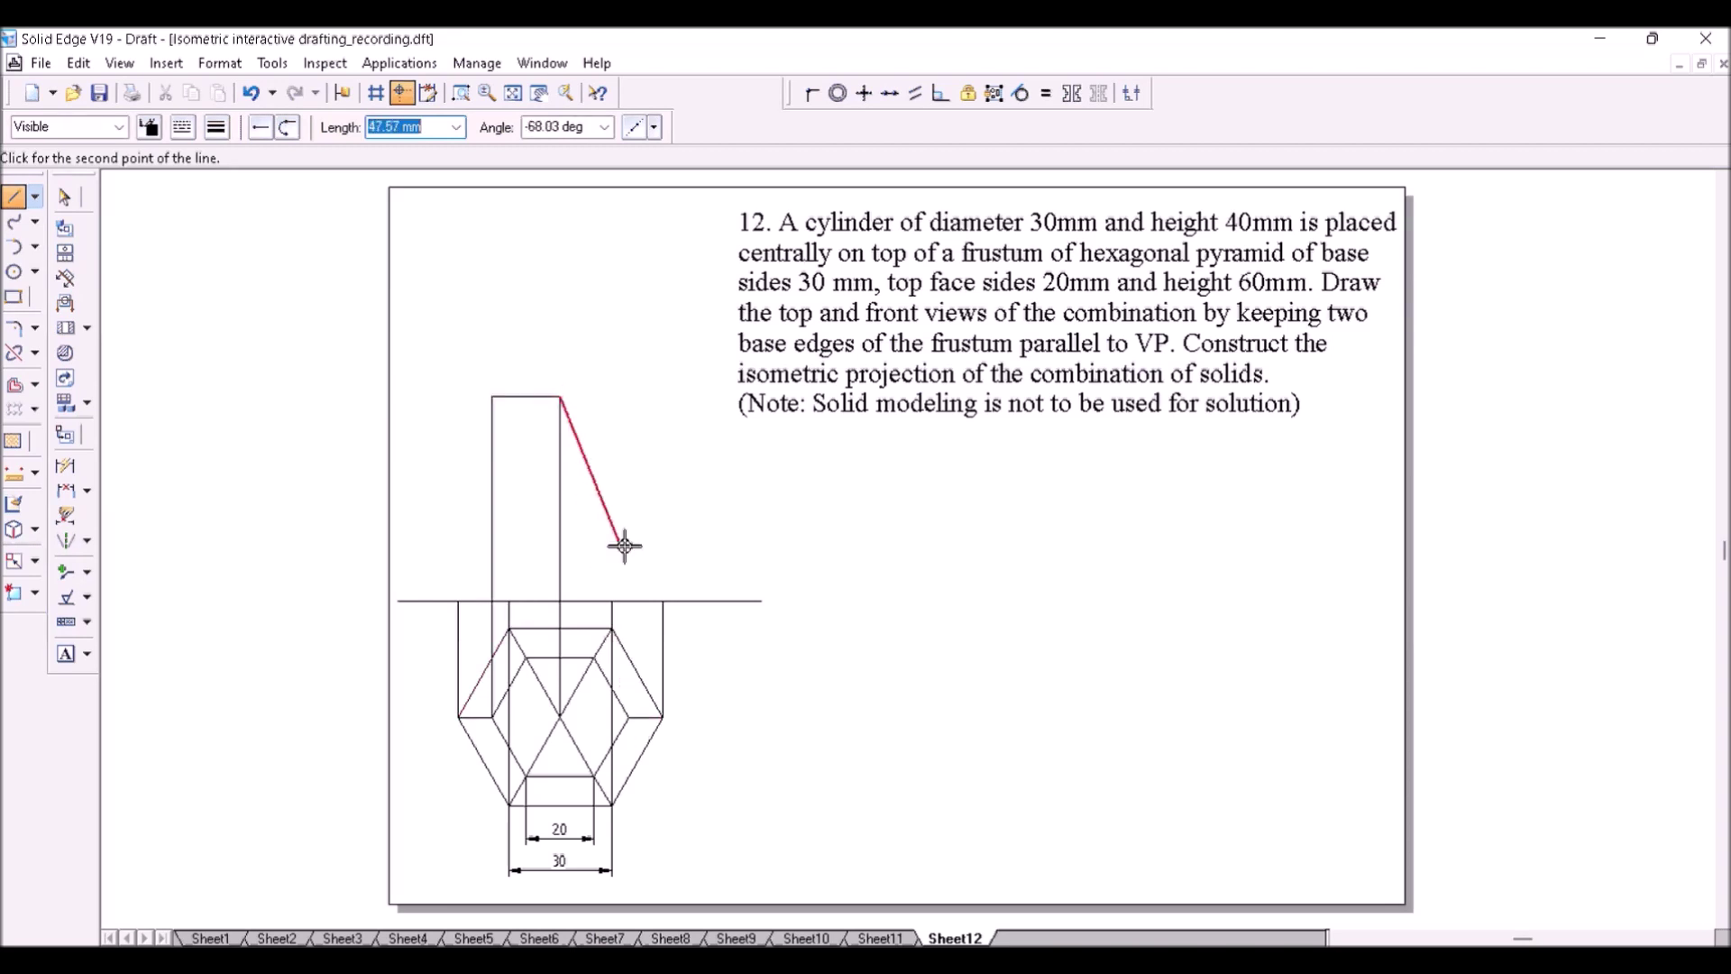
right_click(629, 421)
- Project the inner hexagon's right corner up to the frustum's top level and join it horizontally to the centre line
click(629, 717)
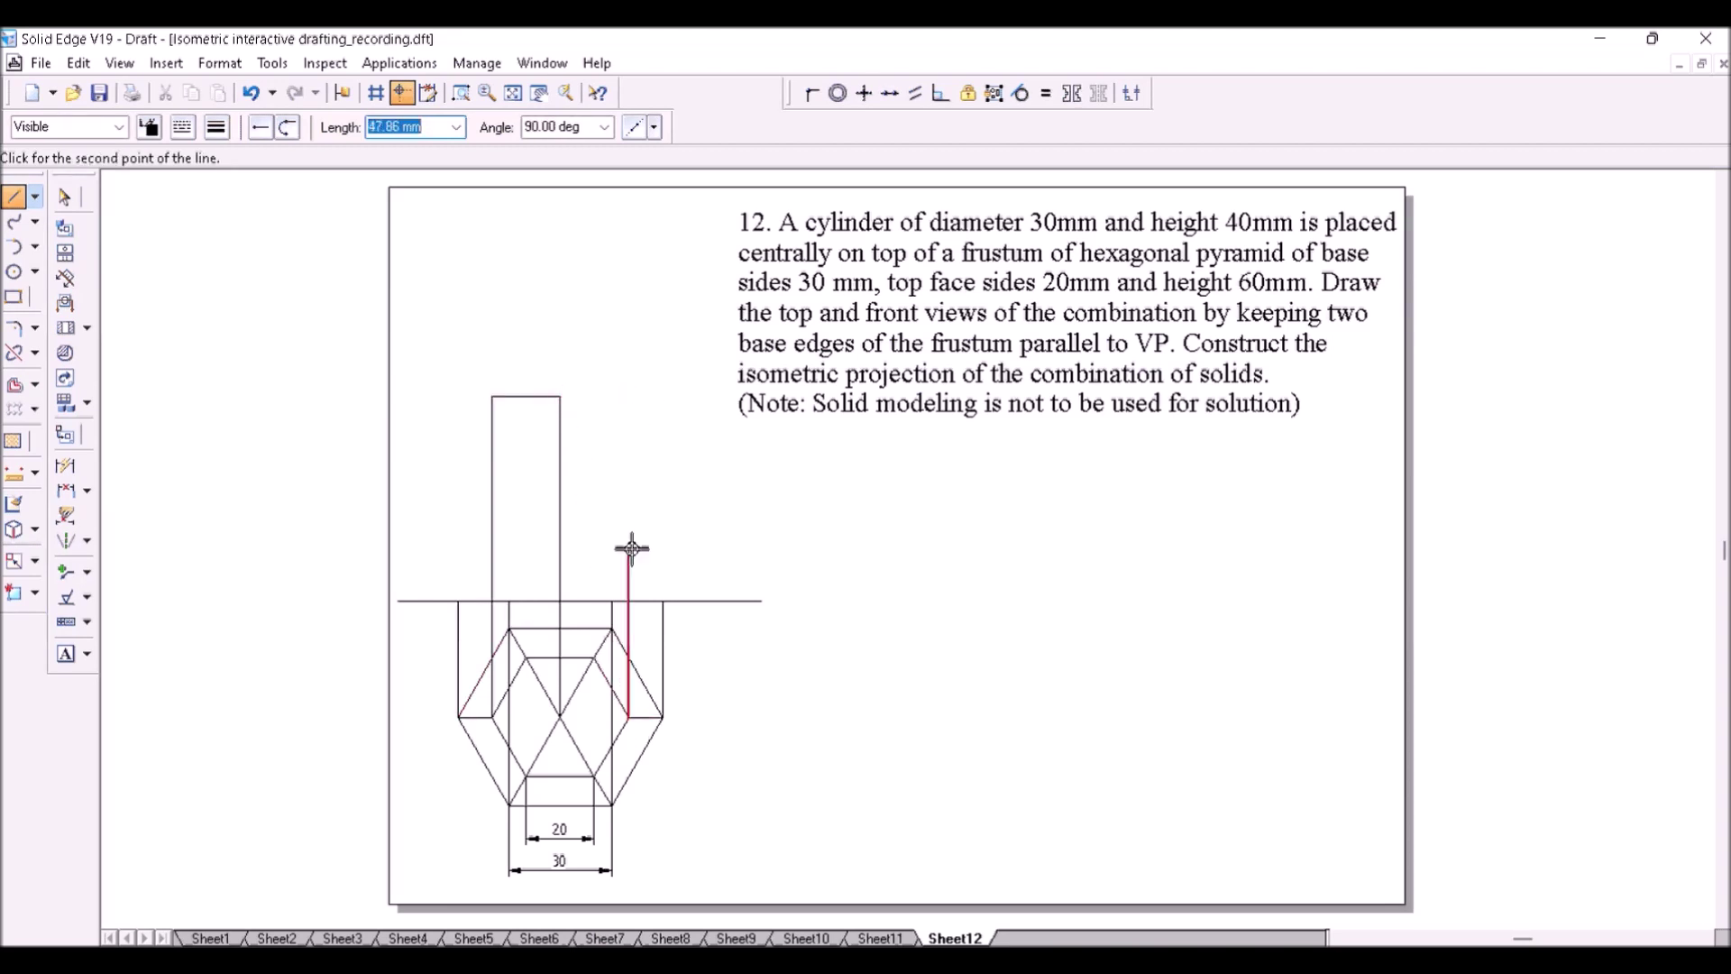
click(629, 397)
click(560, 397)
right_click(634, 401)
- Draw the frustum's two outer slanted edges in the front view between the reference line and the ends of the top edge
click(629, 397)
click(663, 601)
right_click(663, 600)
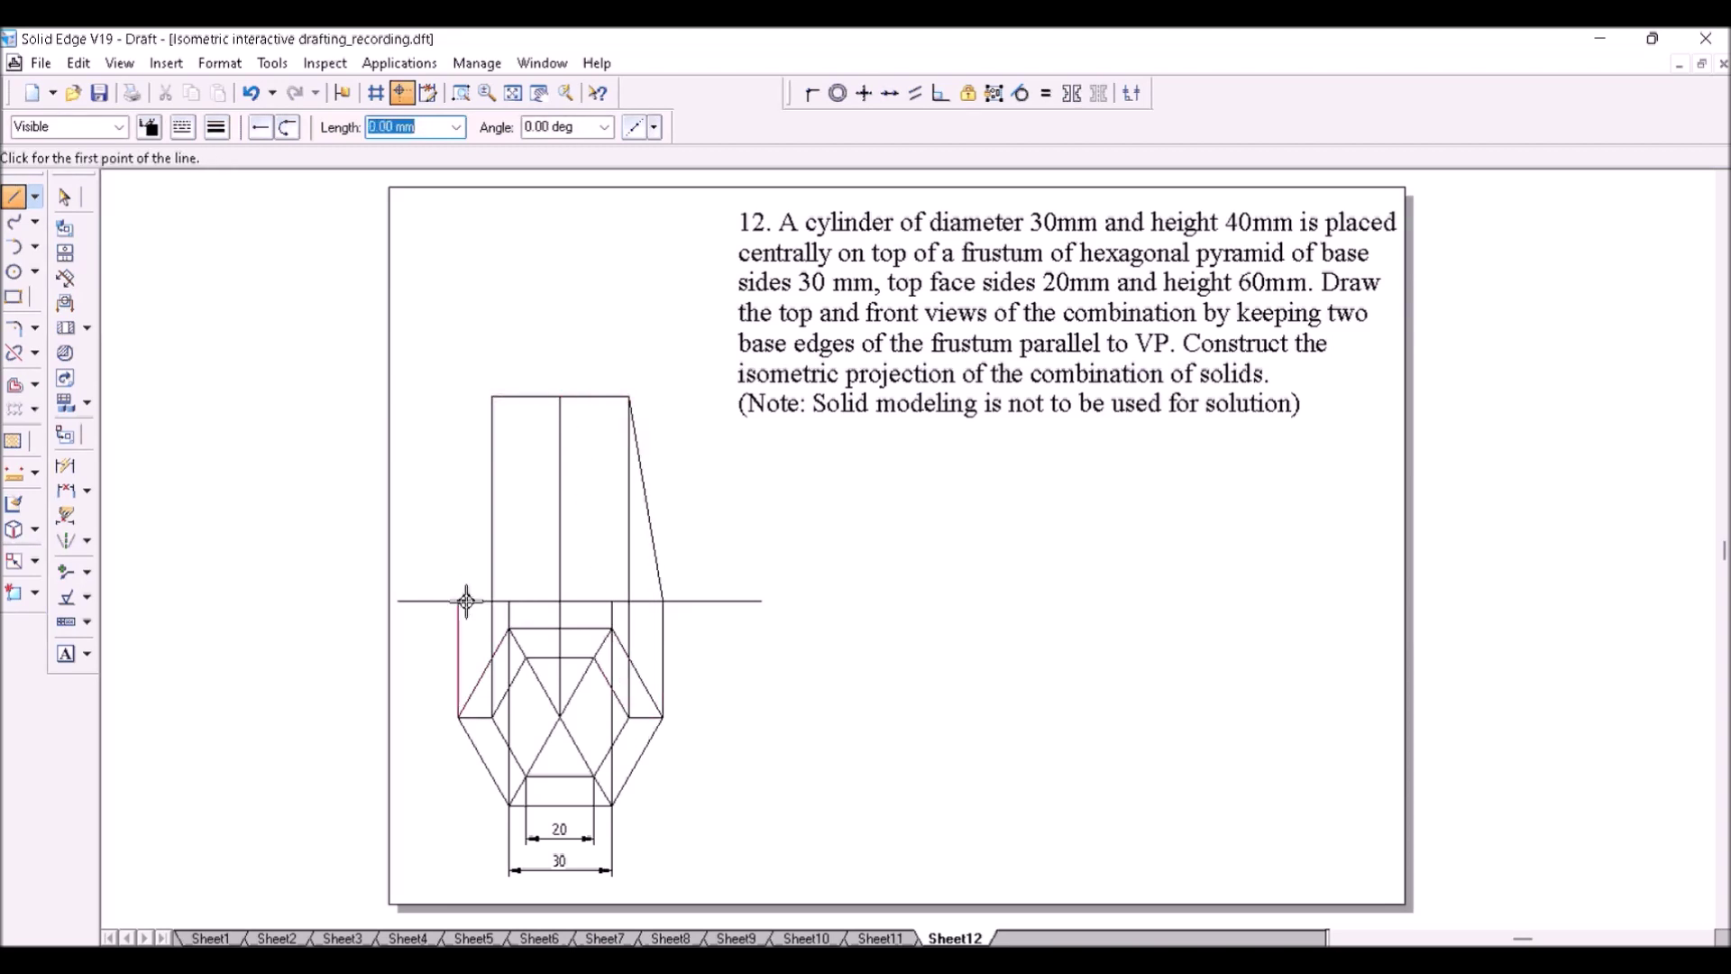
click(458, 600)
click(492, 397)
right_click(544, 335)
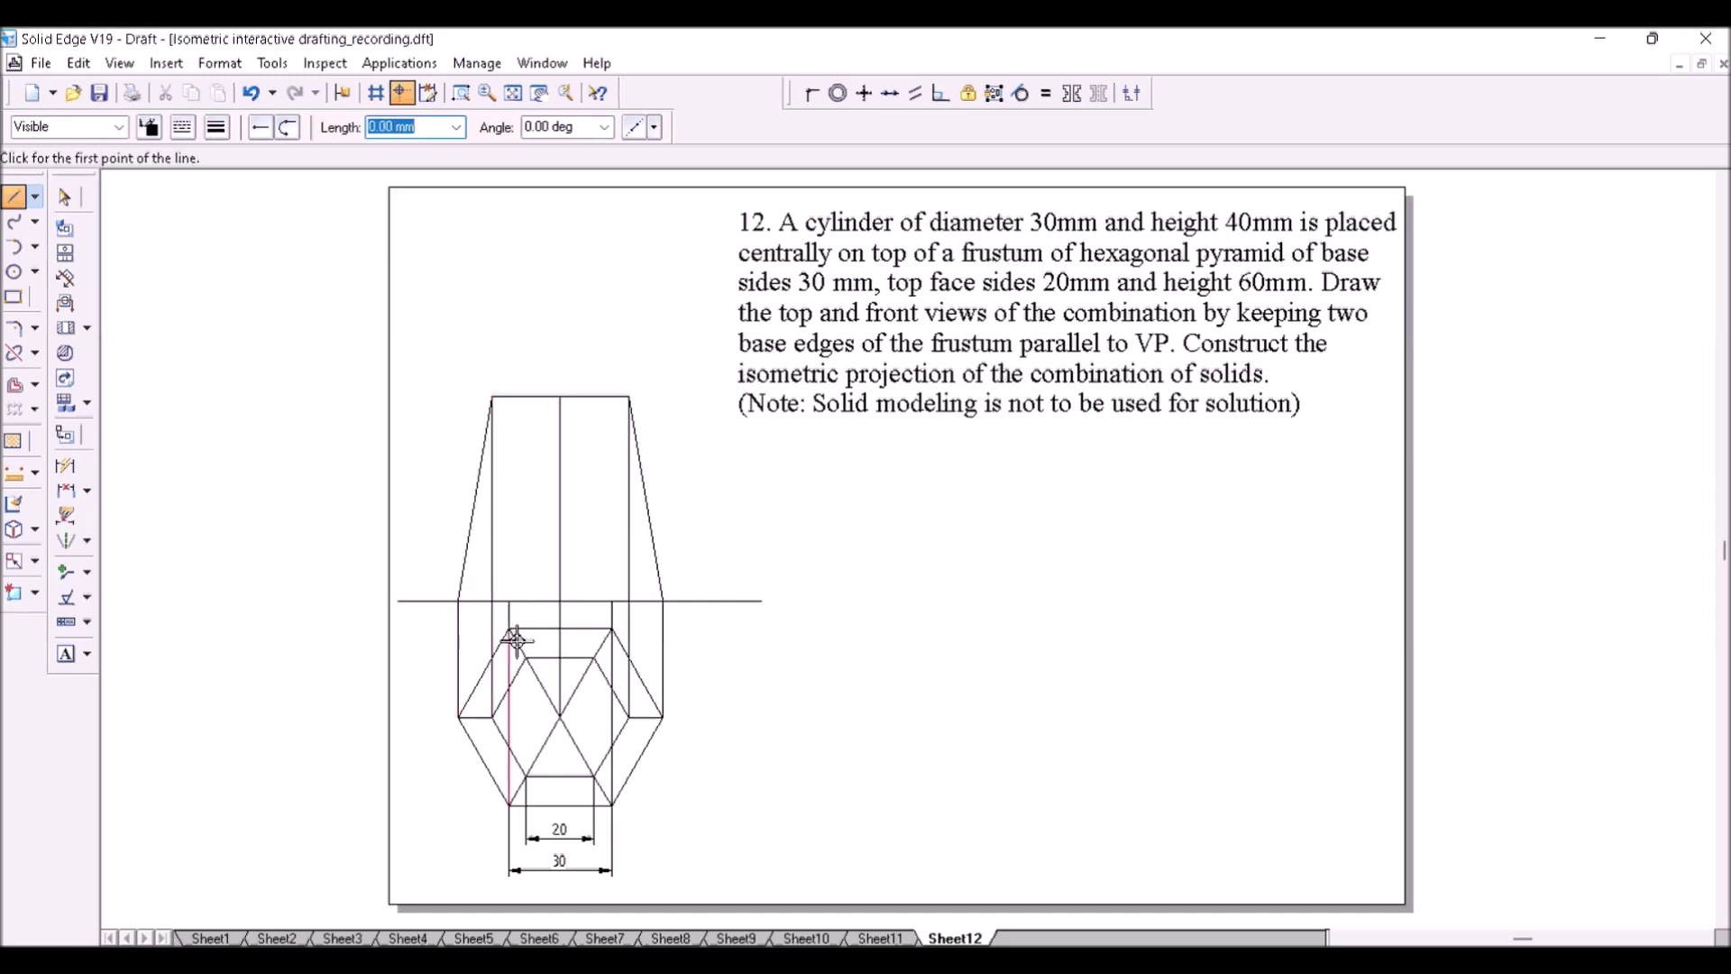
- Project the ends of the inner hexagon's horizontal sides vertically up to the front view's top edge
click(525, 775)
click(525, 658)
click(525, 397)
right_click(523, 397)
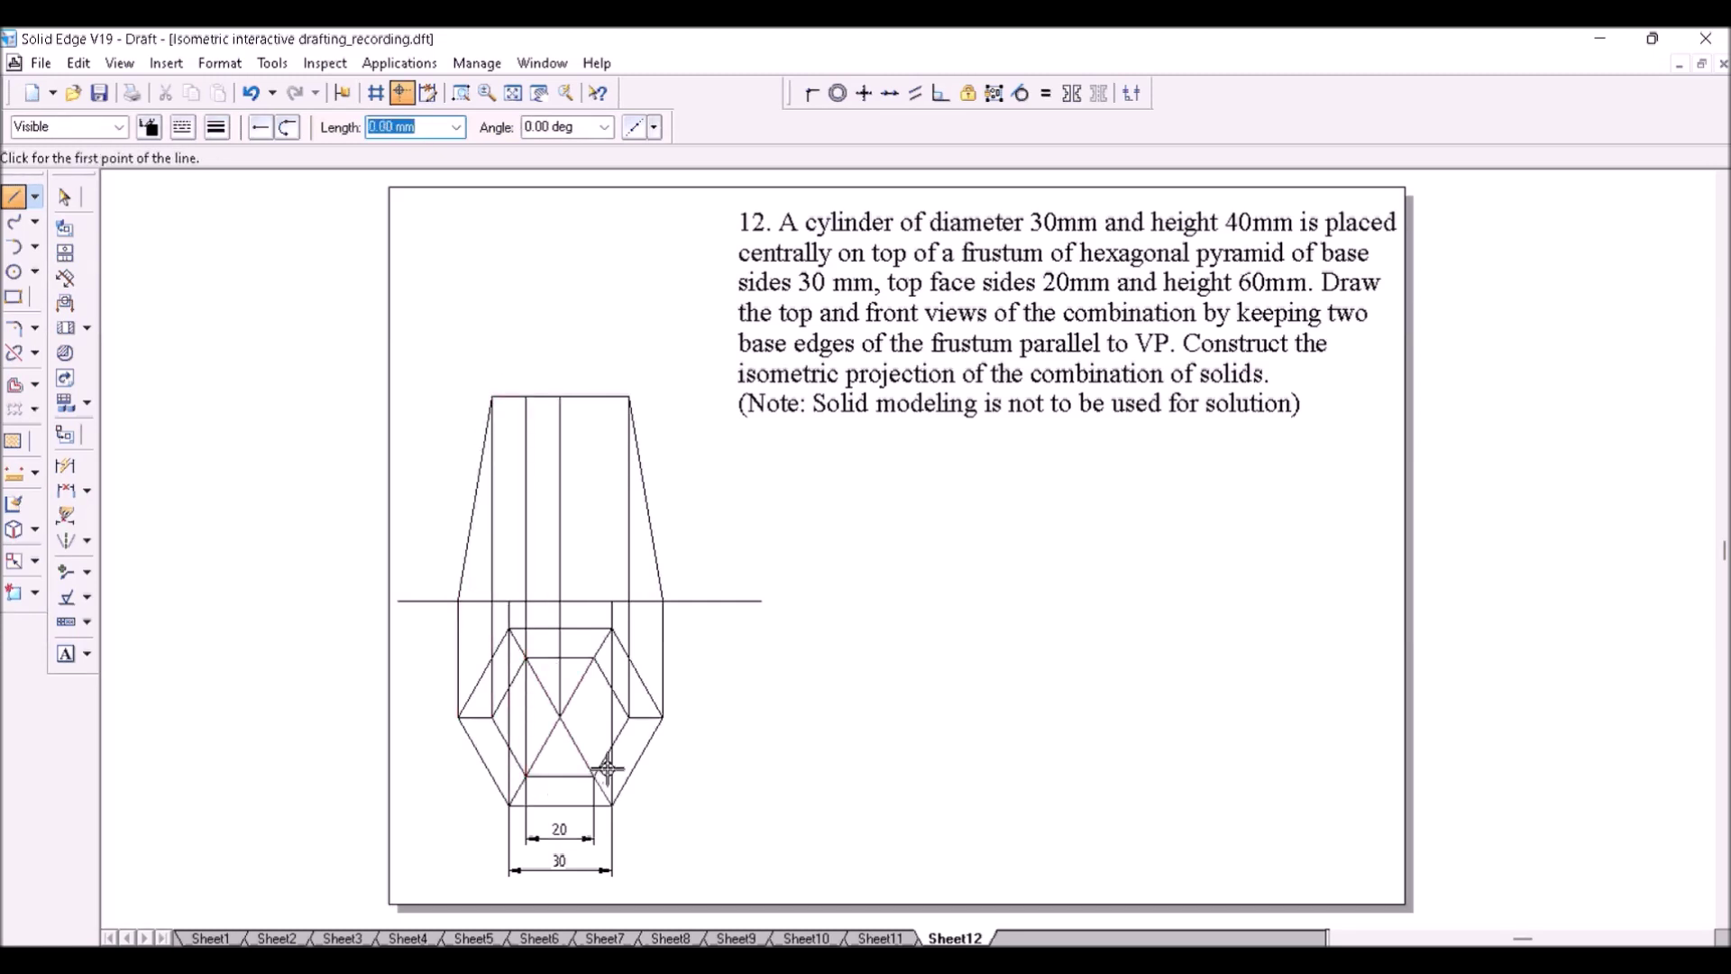
click(594, 658)
click(594, 398)
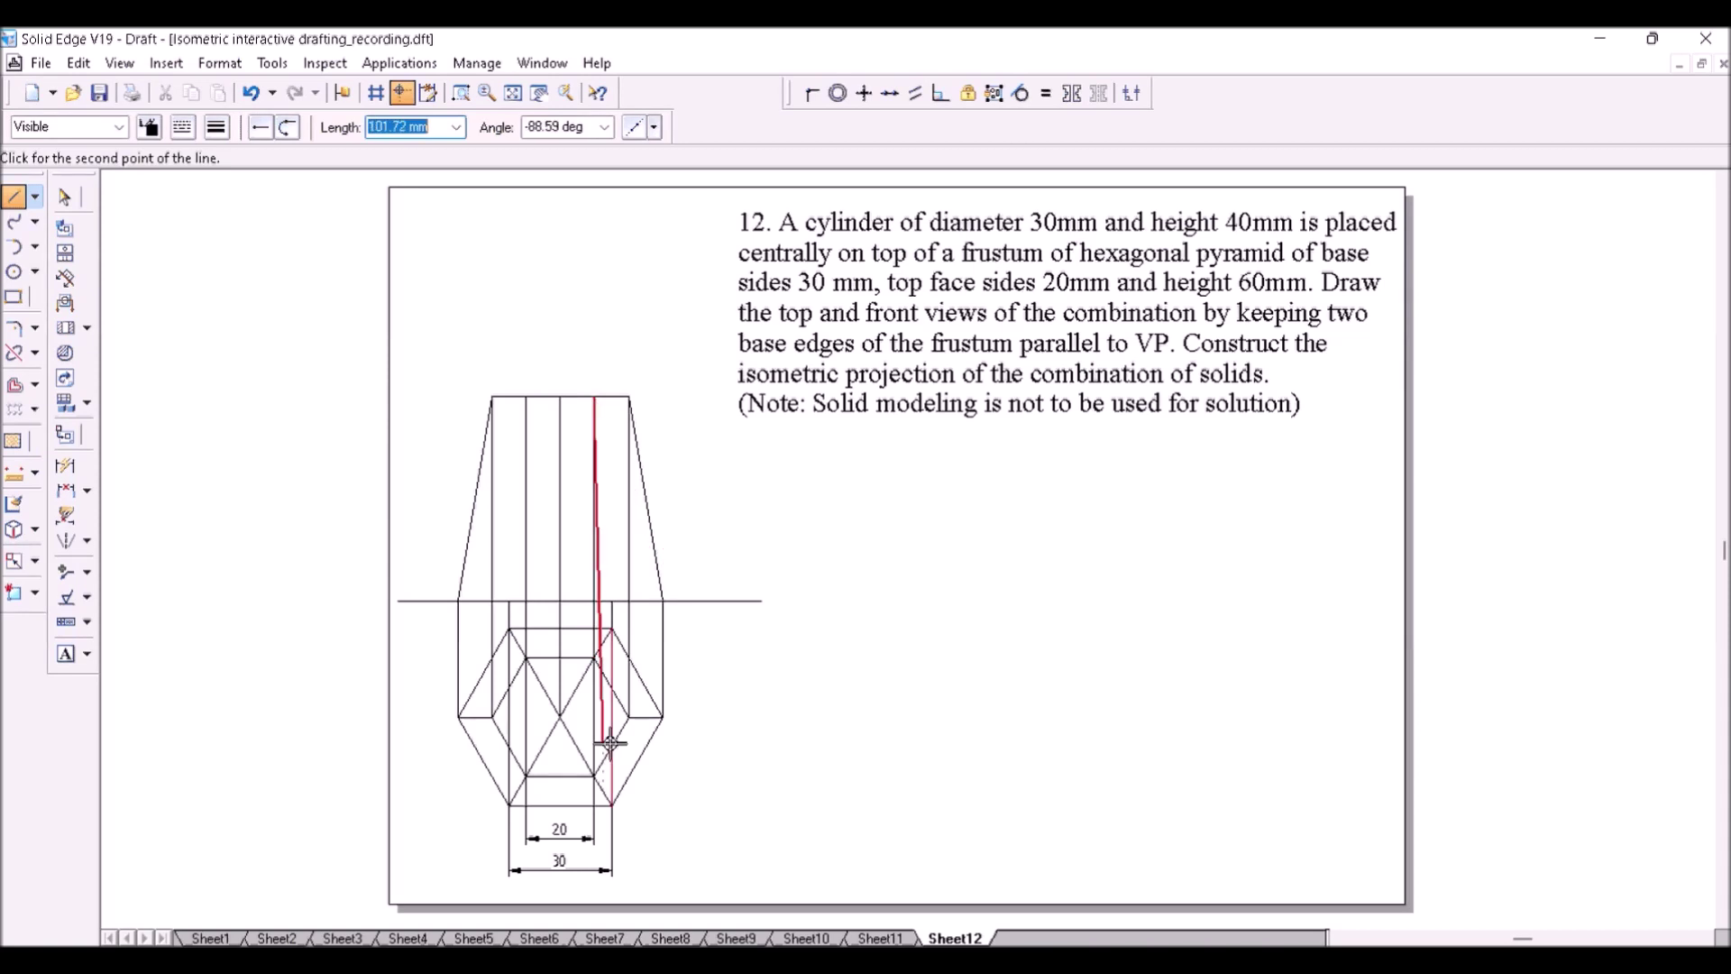
- Draw the frustum's two inner slanted edges in the front view from the projected top corners to the base corners
click(611, 600)
right_click(577, 600)
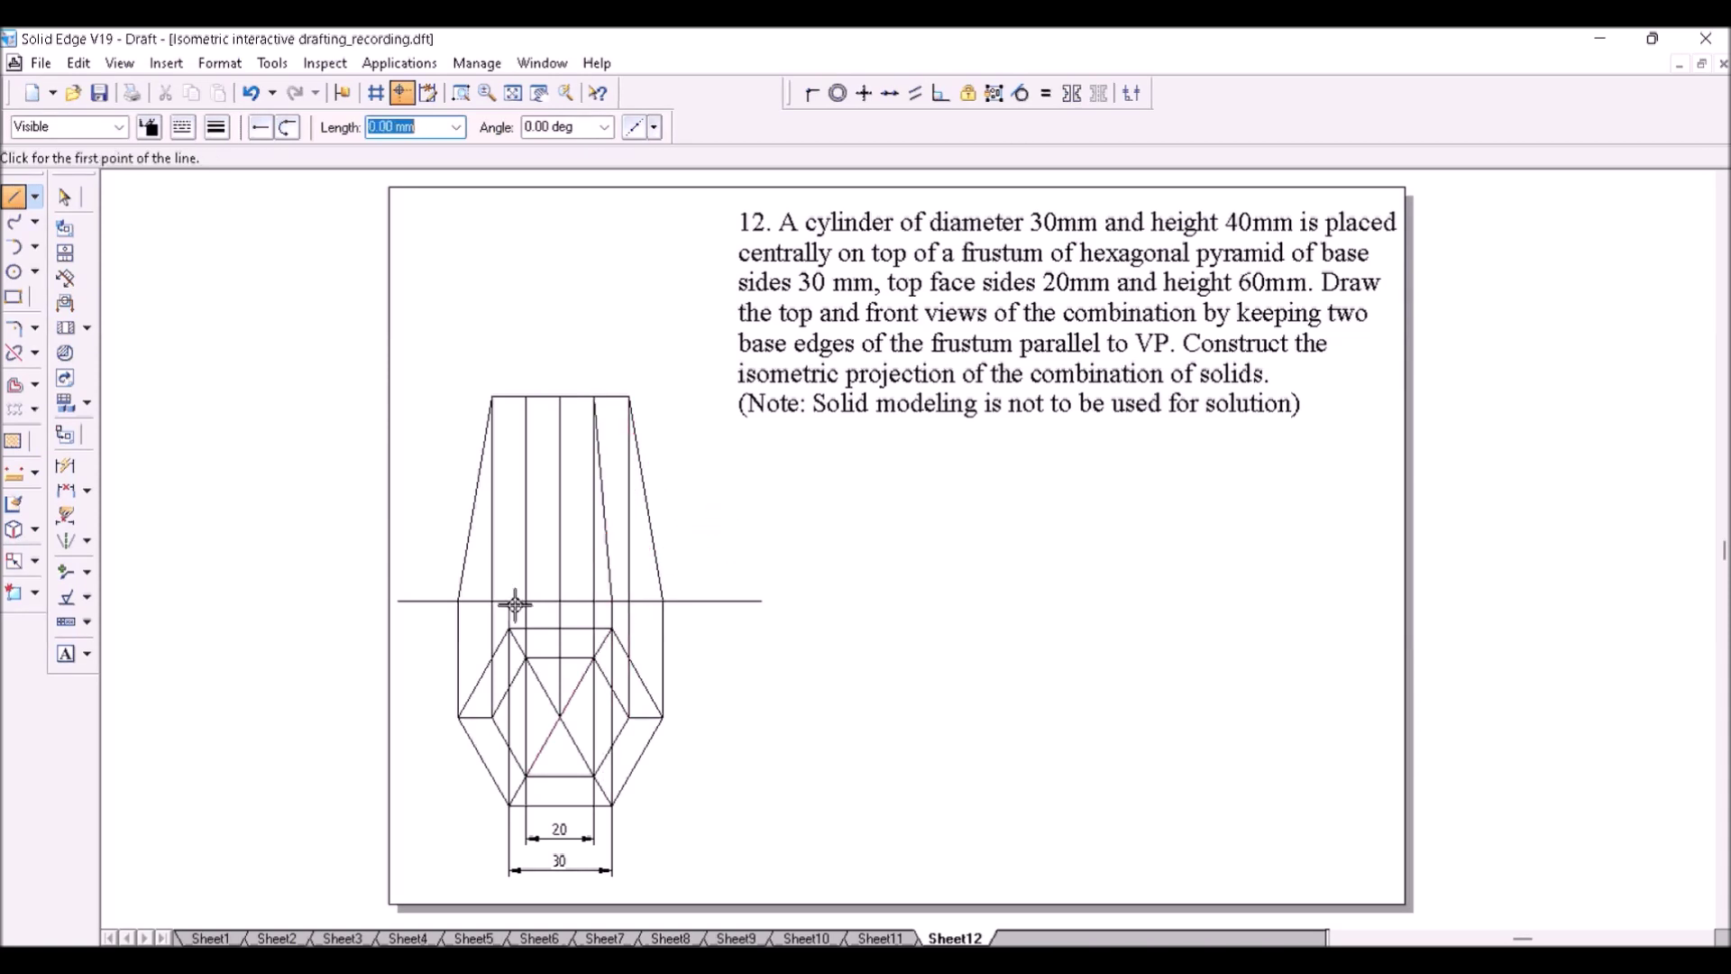
click(509, 601)
click(525, 397)
right_click(830, 551)
key(Escape)
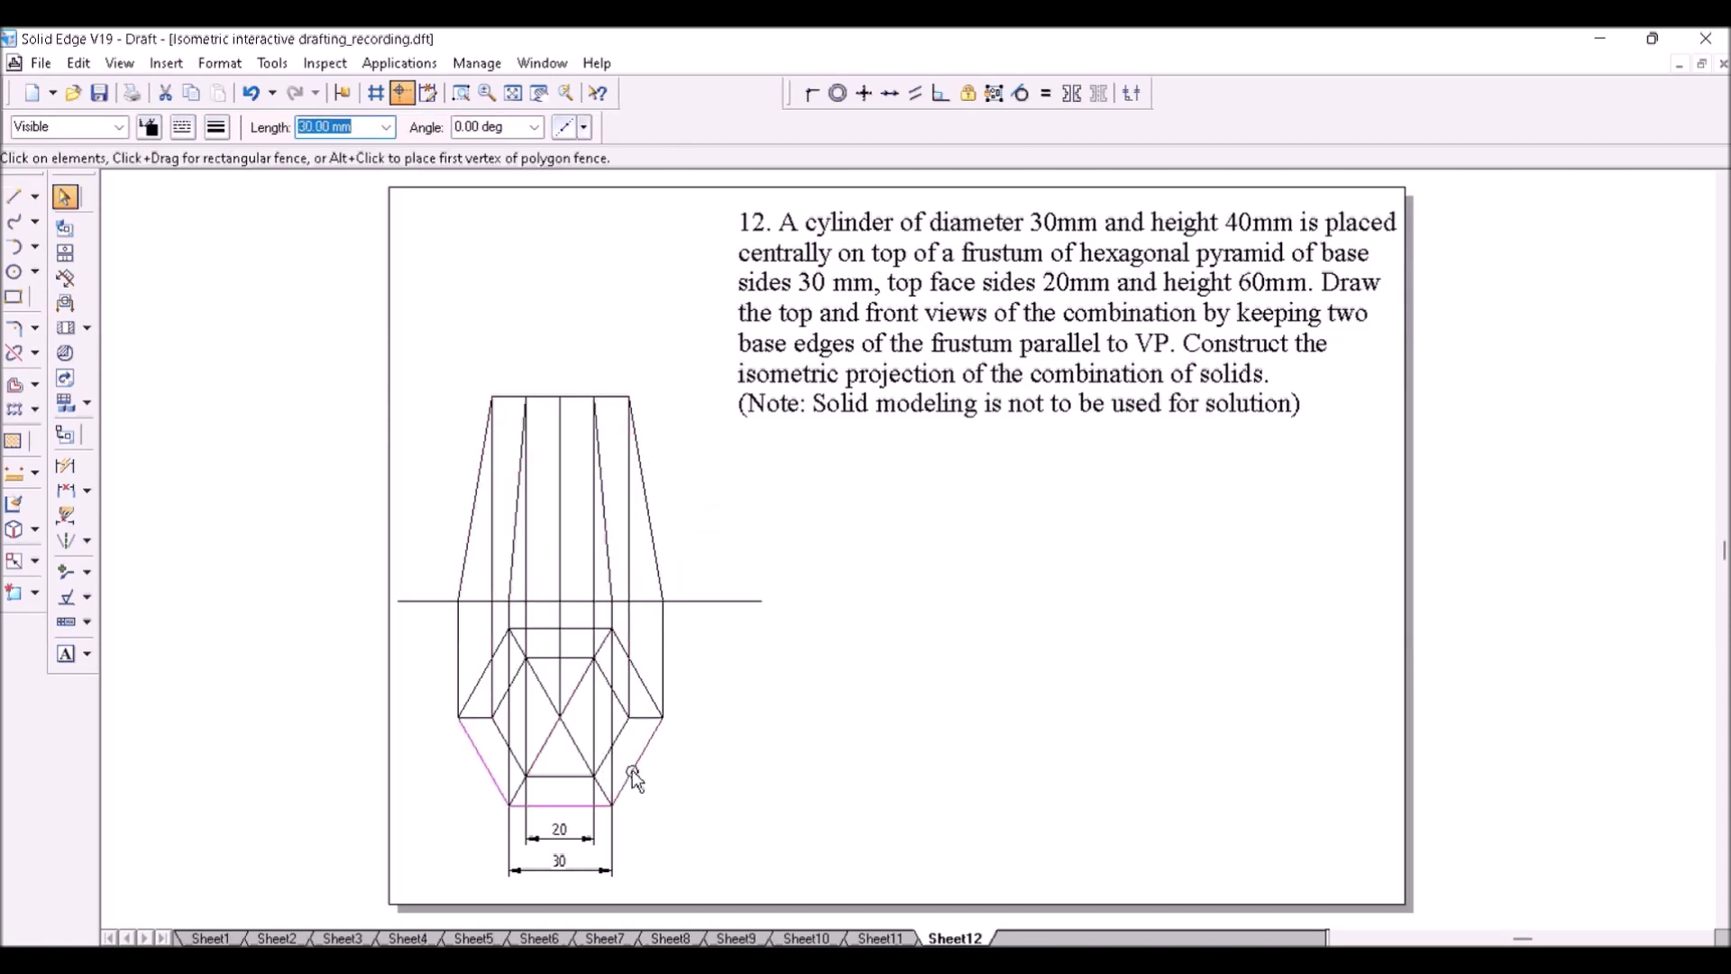
- Set the line width of both hexagons and their connecting corner edges in the top view to 0.50 mm
ctrl+click(502, 697)
ctrl+click(549, 658)
ctrl+click(604, 678)
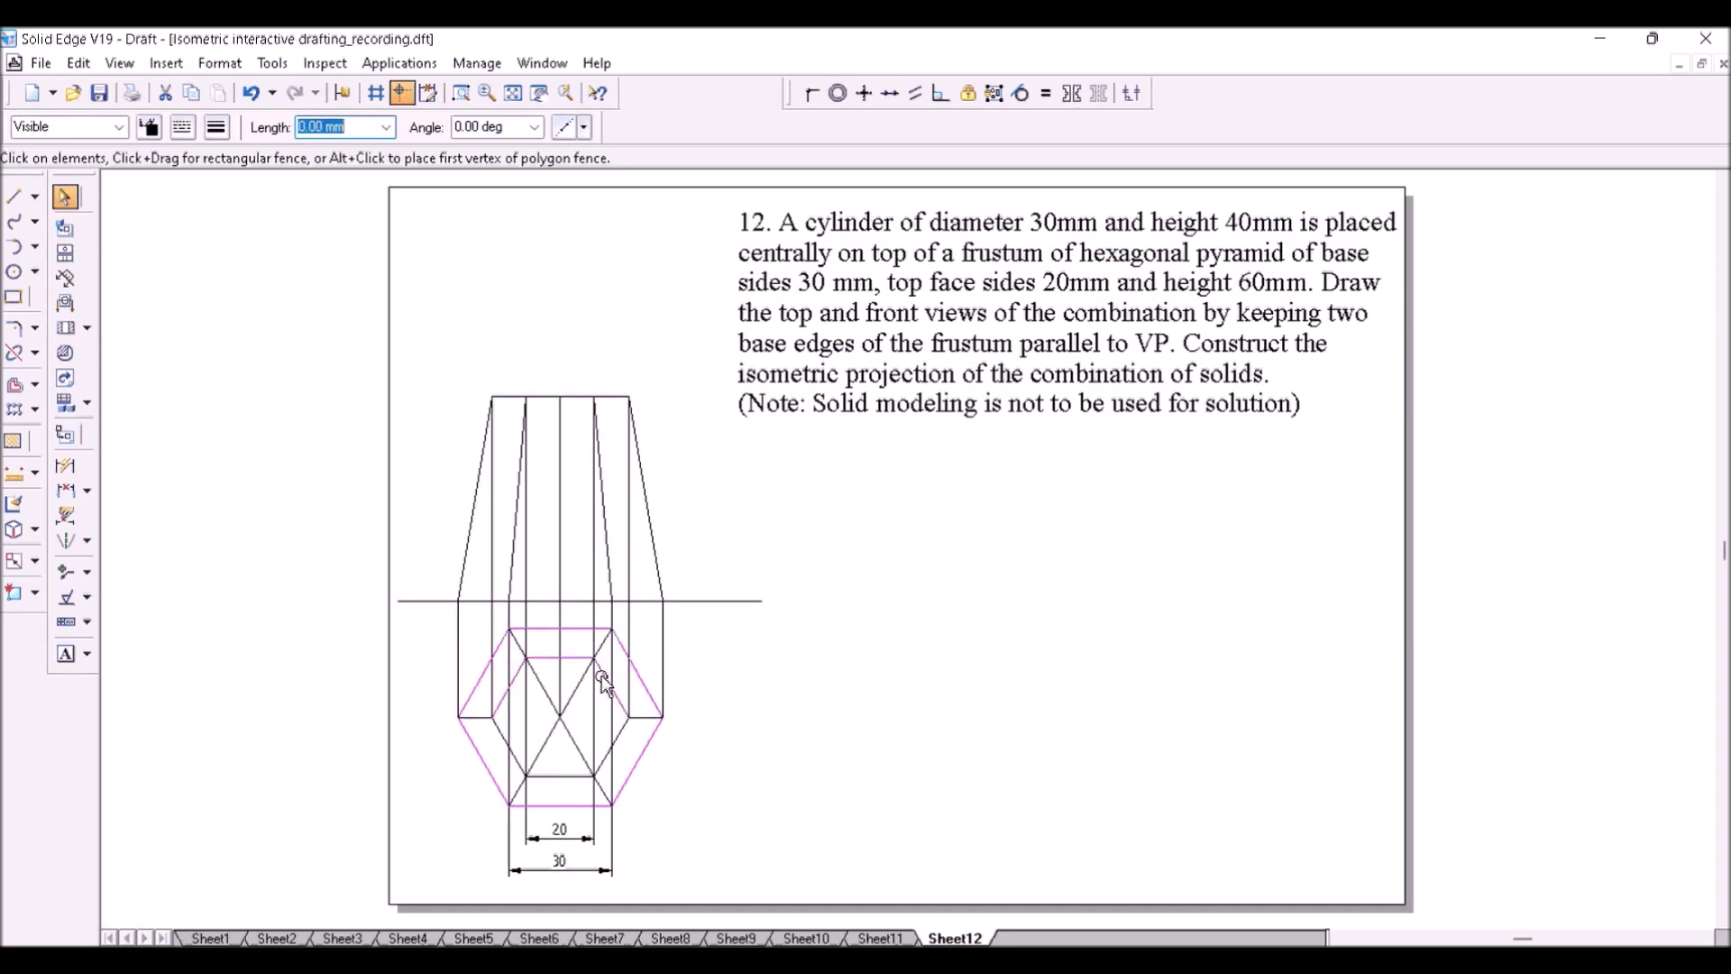
ctrl+click(554, 775)
ctrl+click(499, 732)
ctrl+click(608, 754)
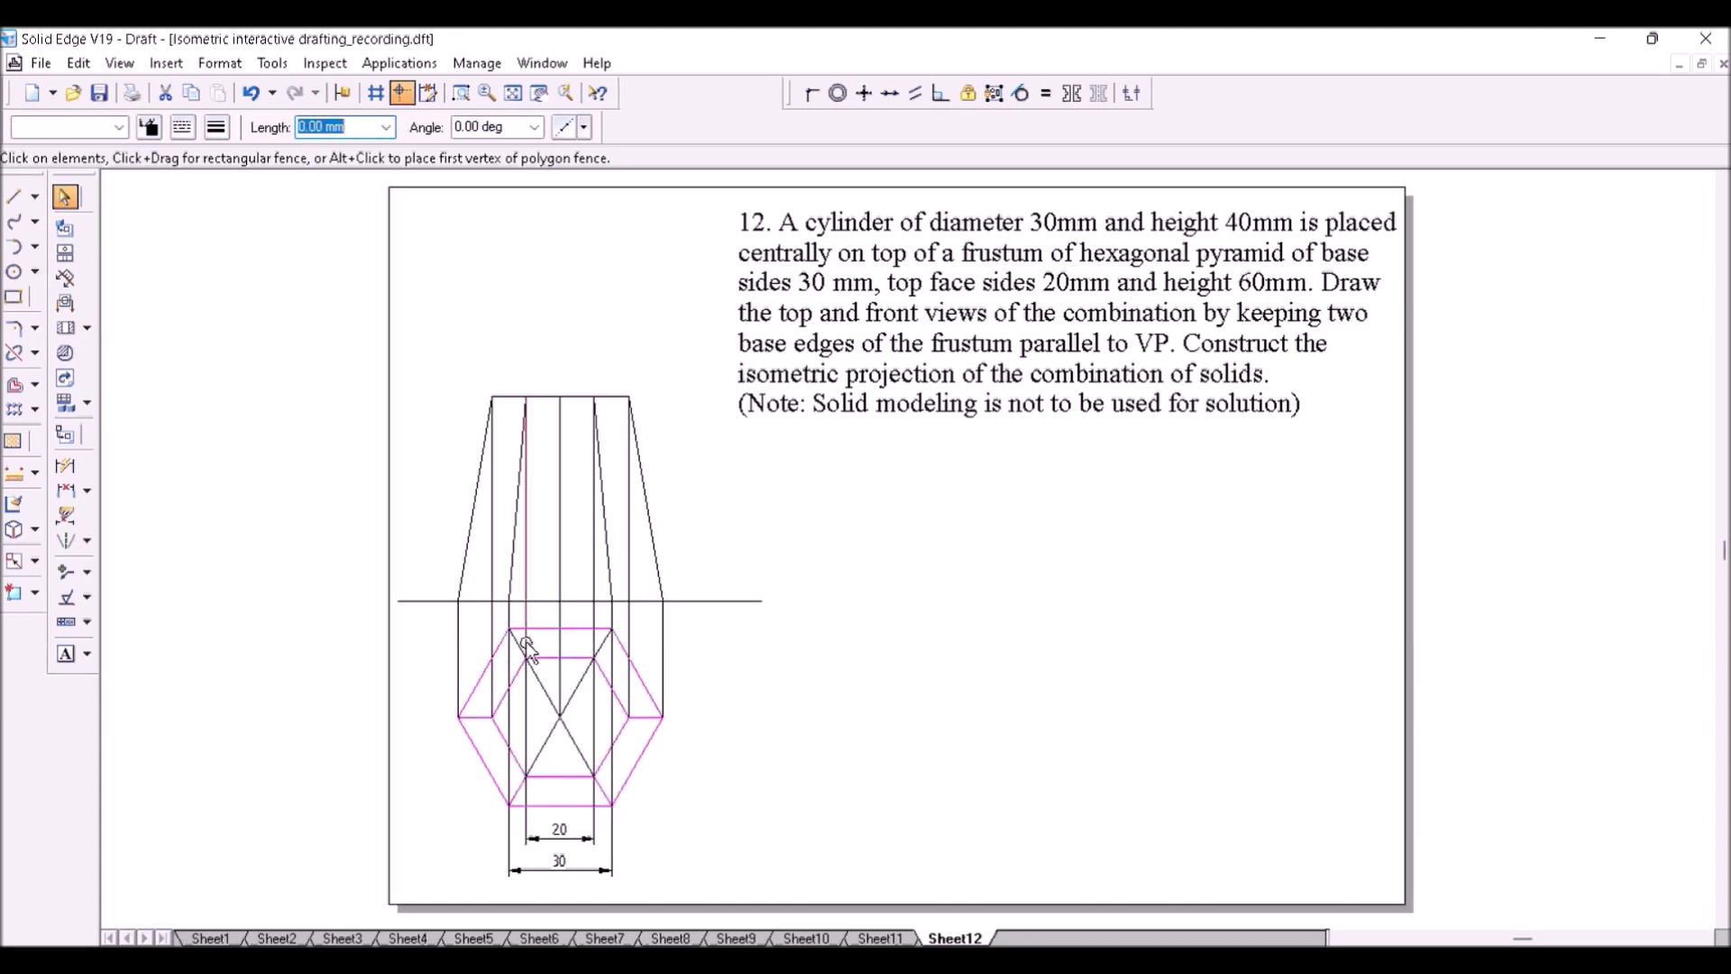
ctrl+click(601, 646)
click(216, 128)
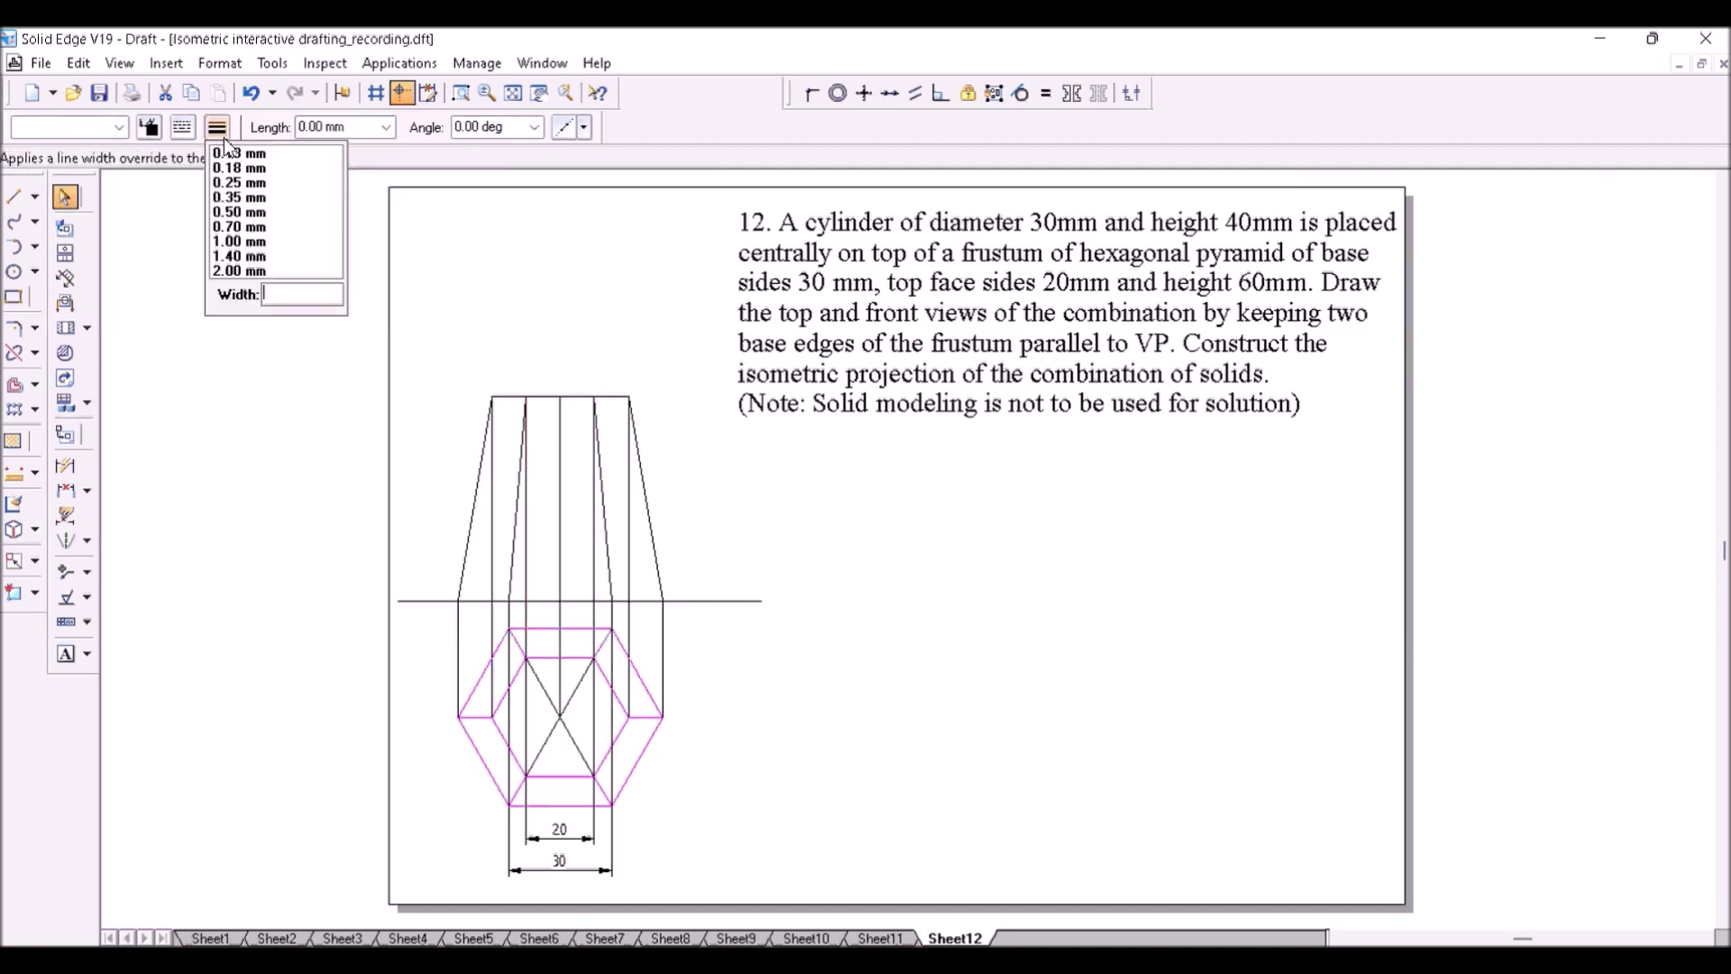
click(236, 214)
click(453, 385)
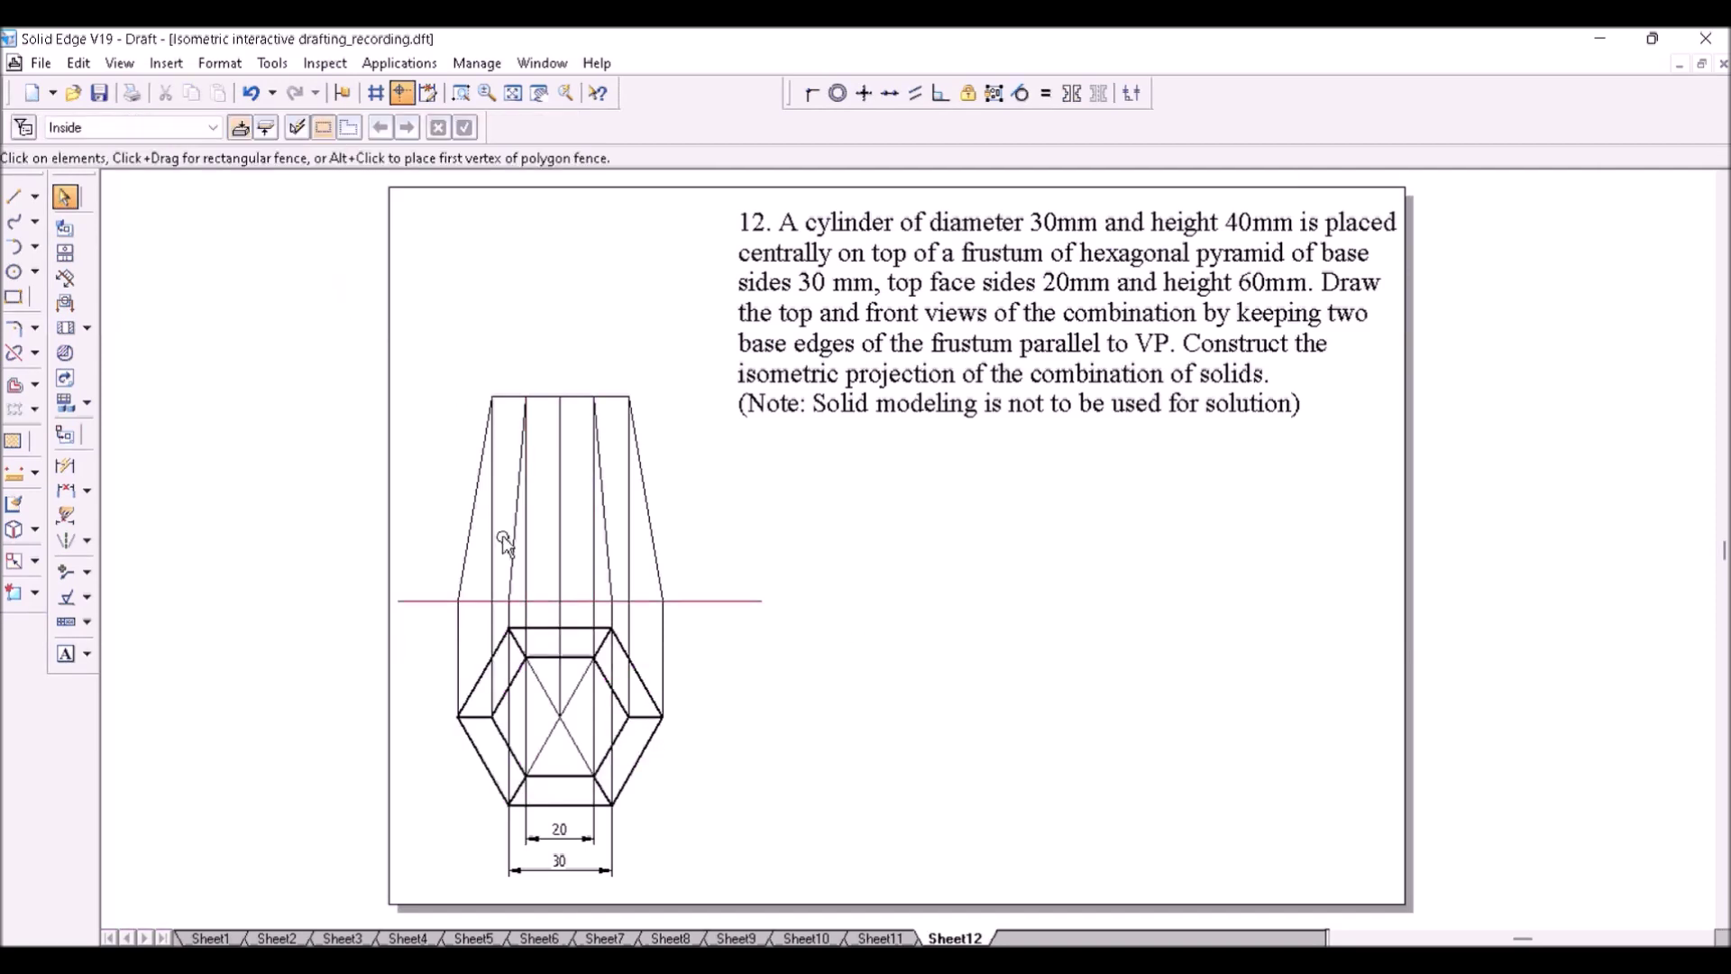
- Draw the frustum's base edge along the reference line, joining the lower ends of its two outer slanted edges
click(467, 564)
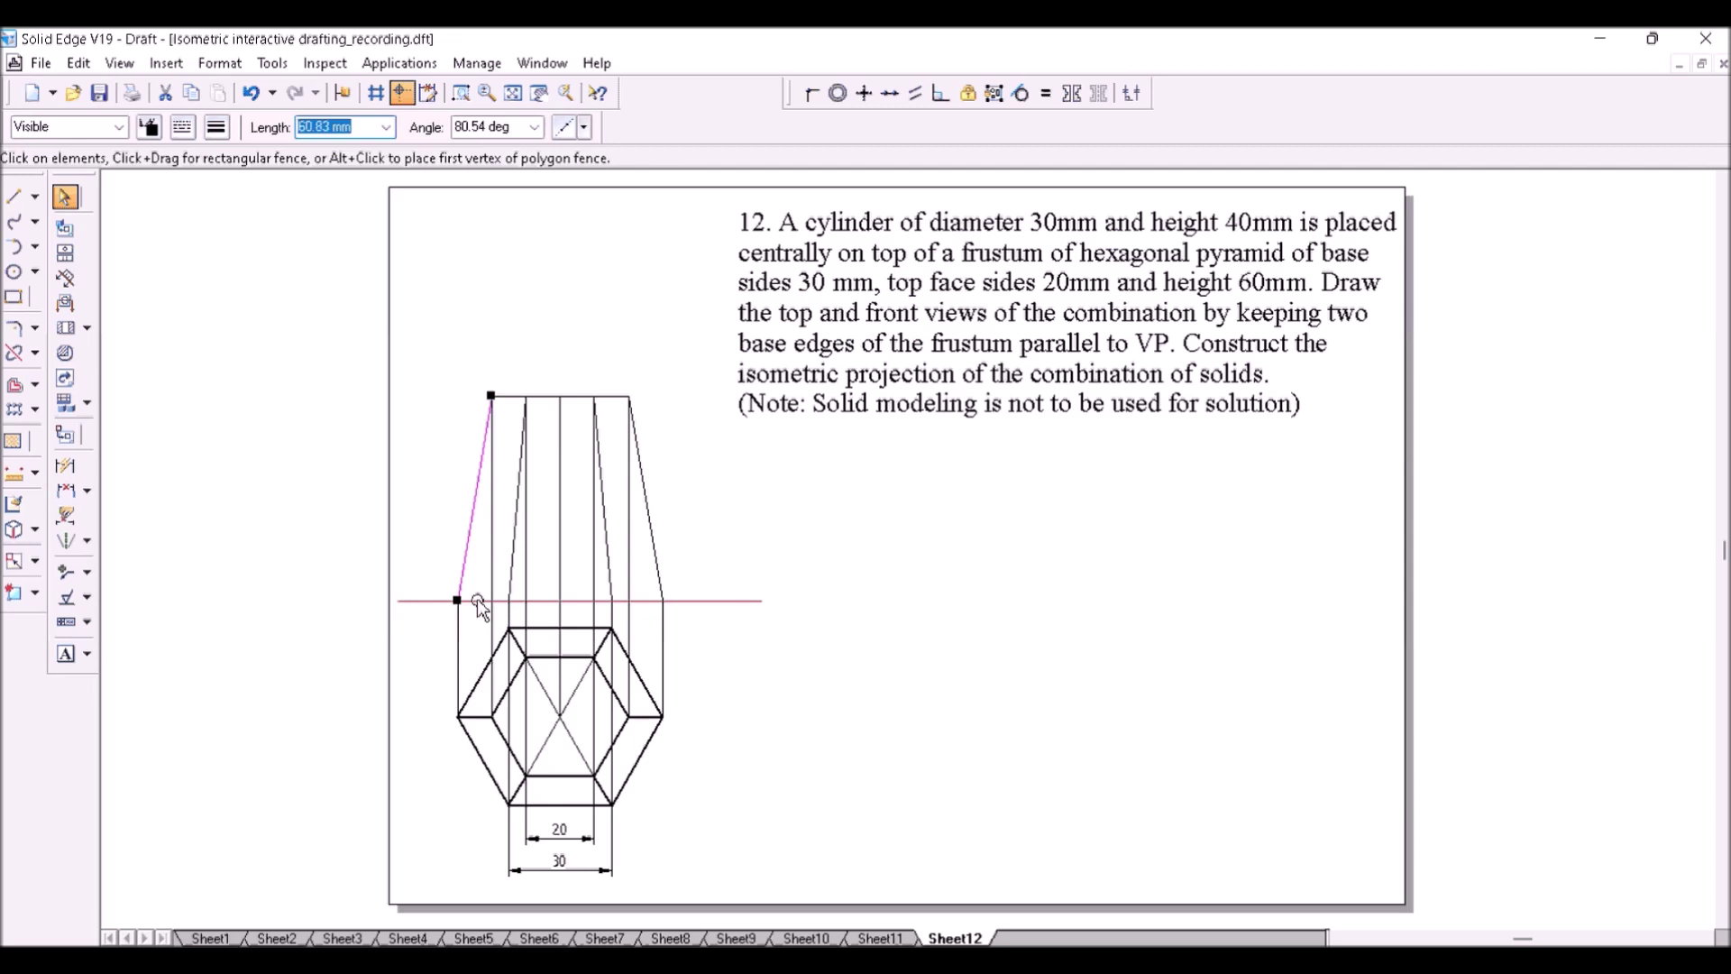
click(704, 437)
key(l)
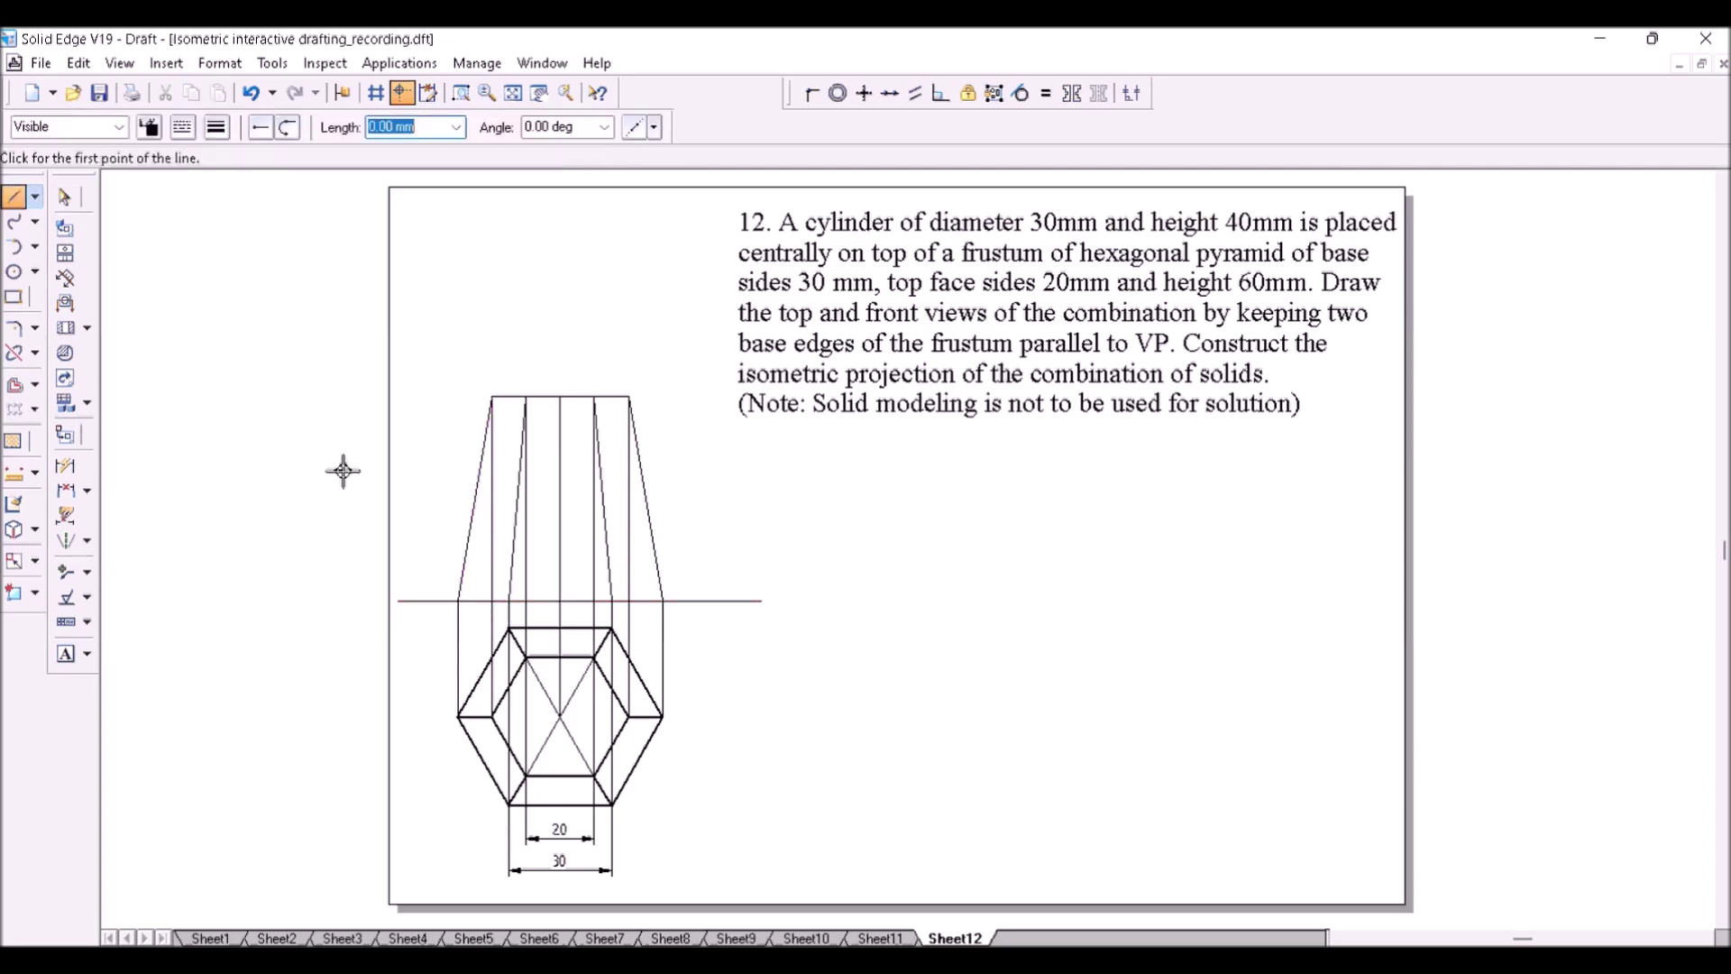
click(459, 602)
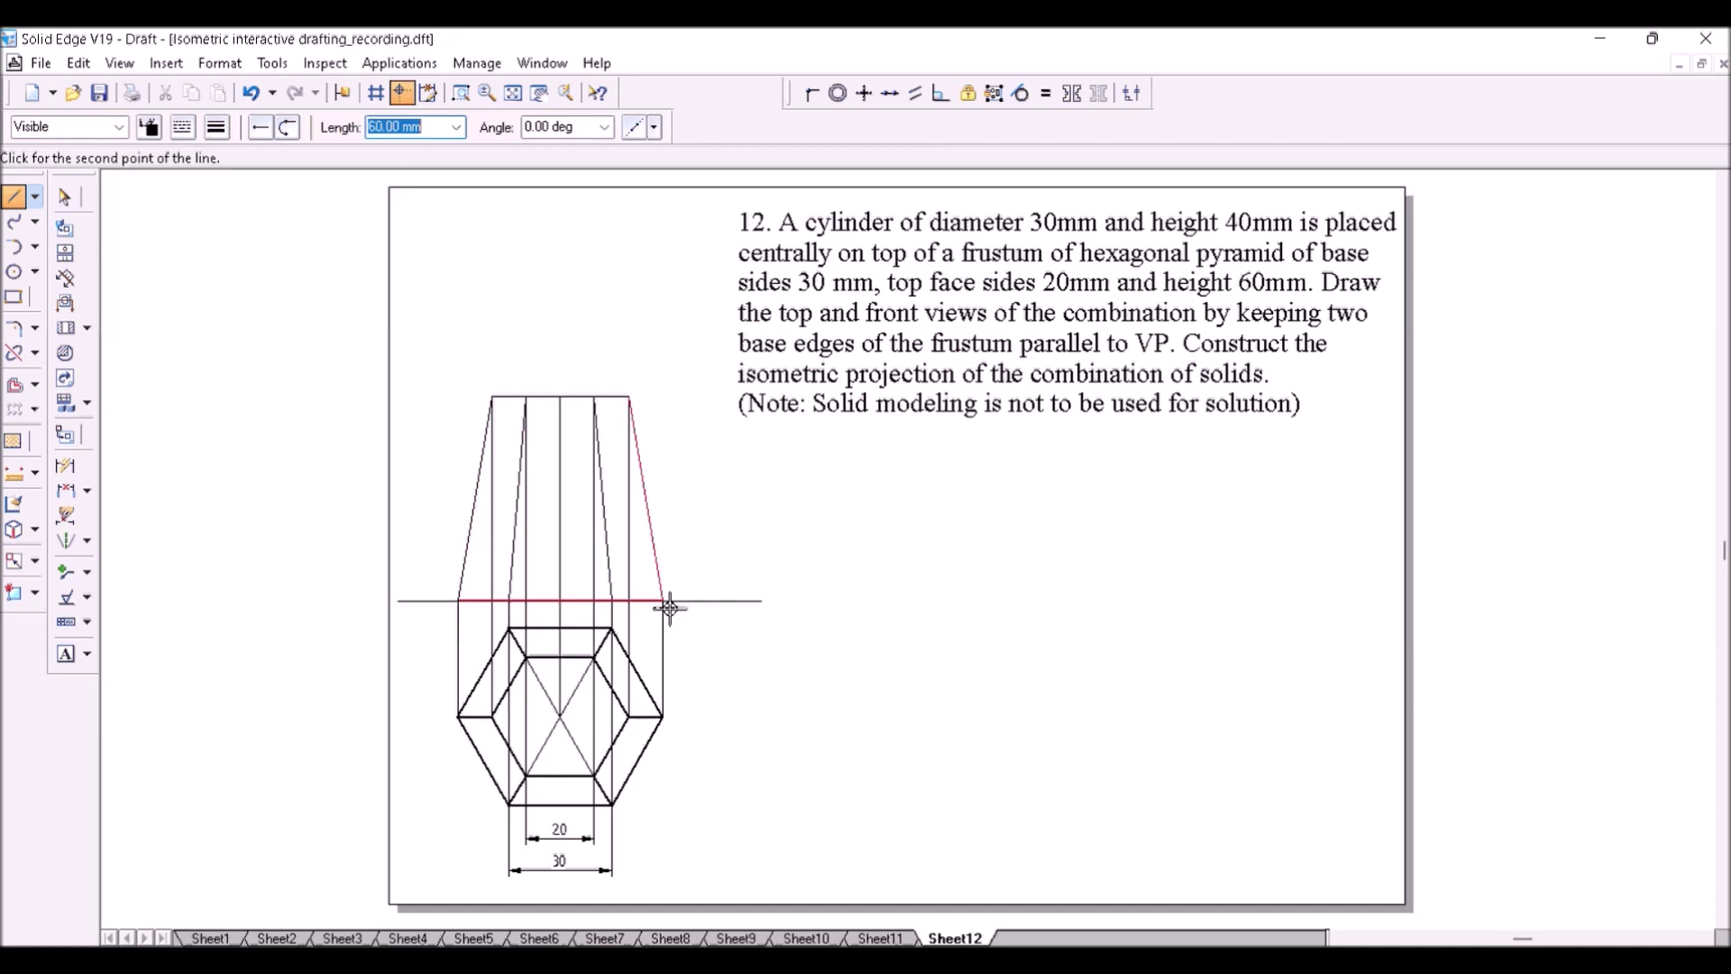
click(664, 602)
key(Escape)
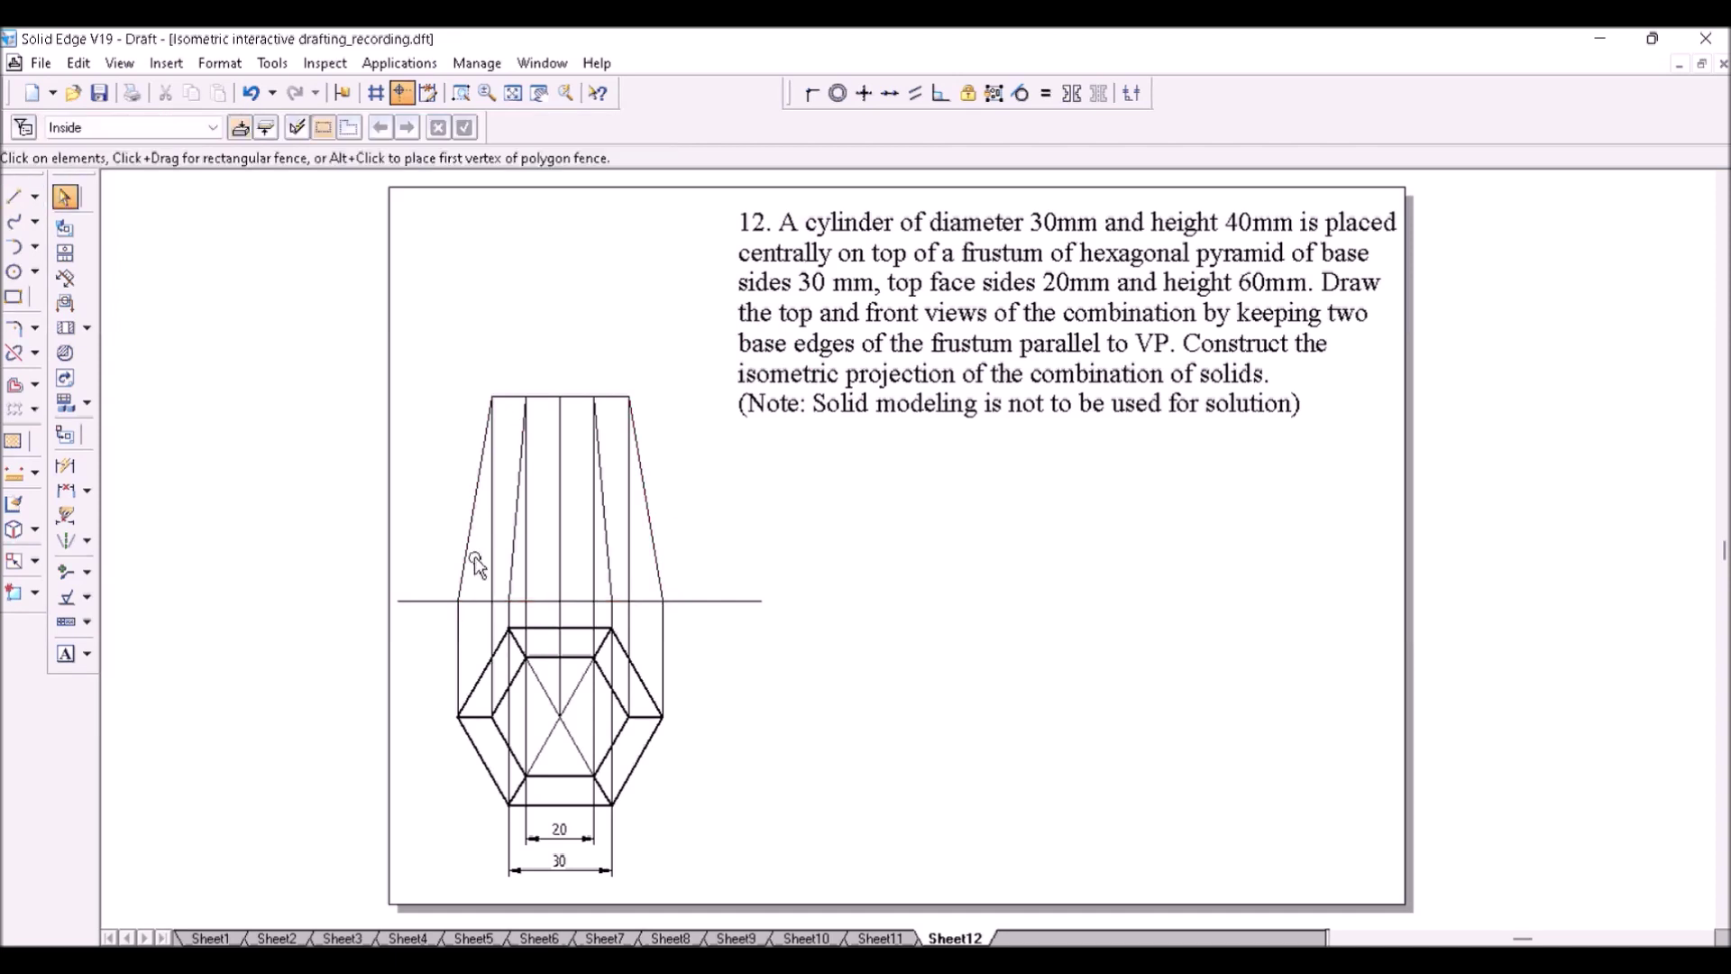
- Apply a thicker line width to the frustum's base, top and four slanted edges in the front view
click(468, 559)
shift+click(492, 600)
shift+click(643, 483)
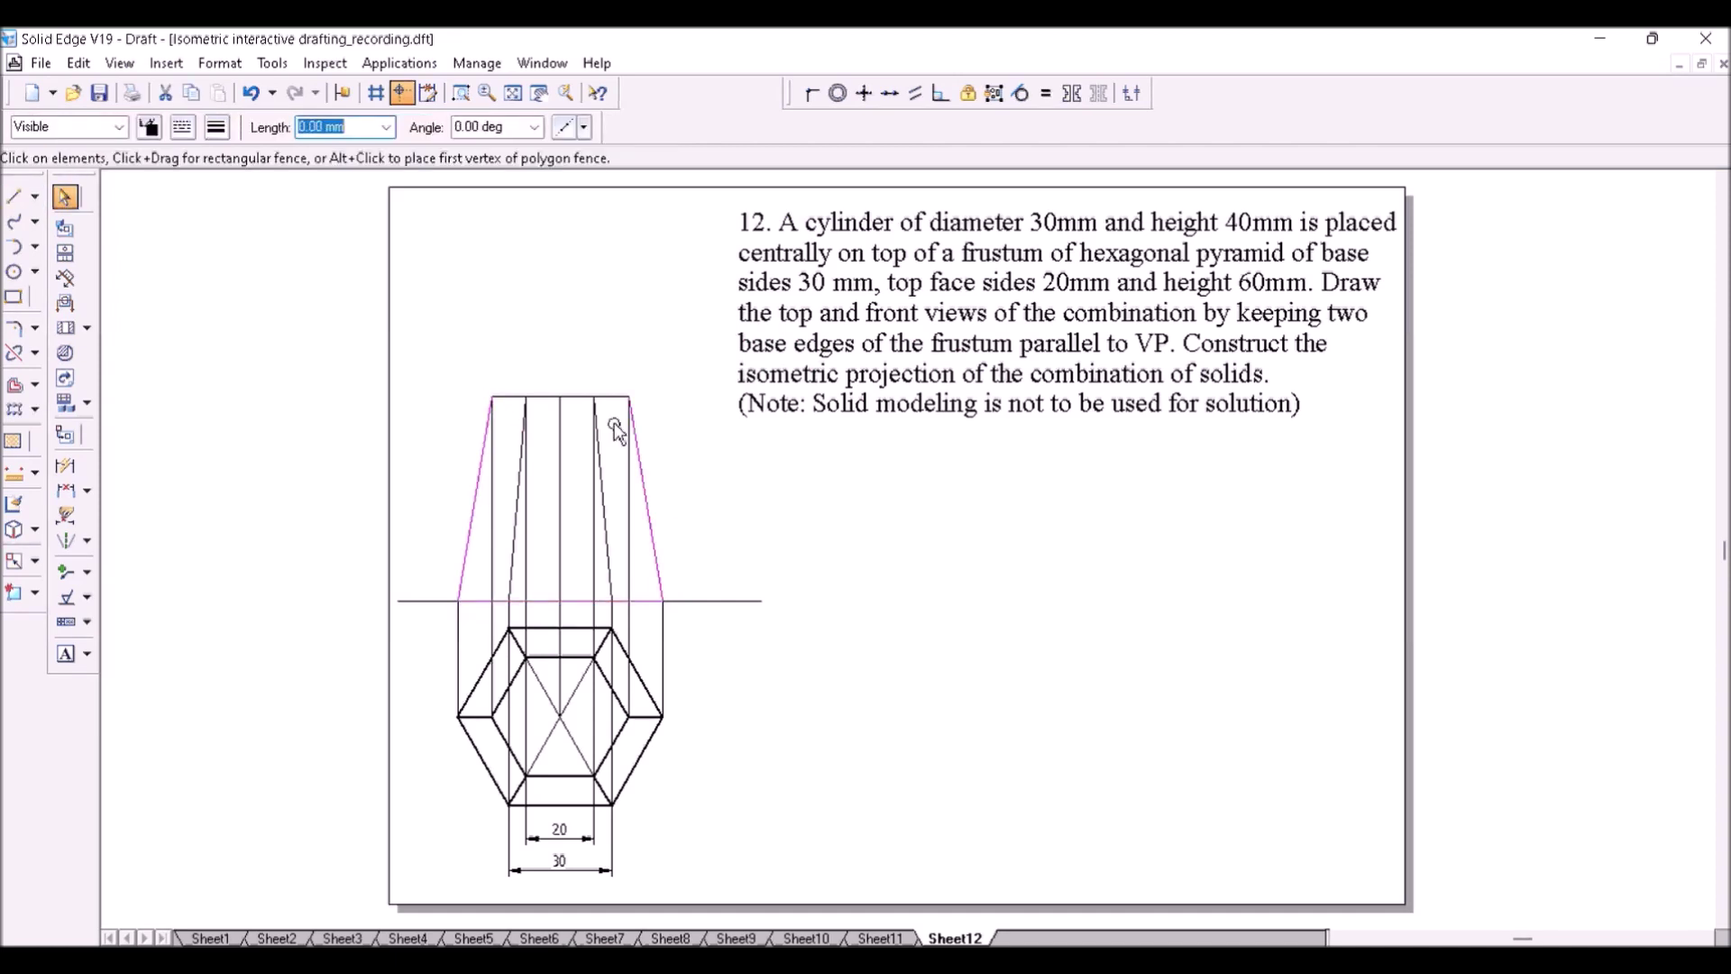
shift+click(513, 396)
shift+click(513, 545)
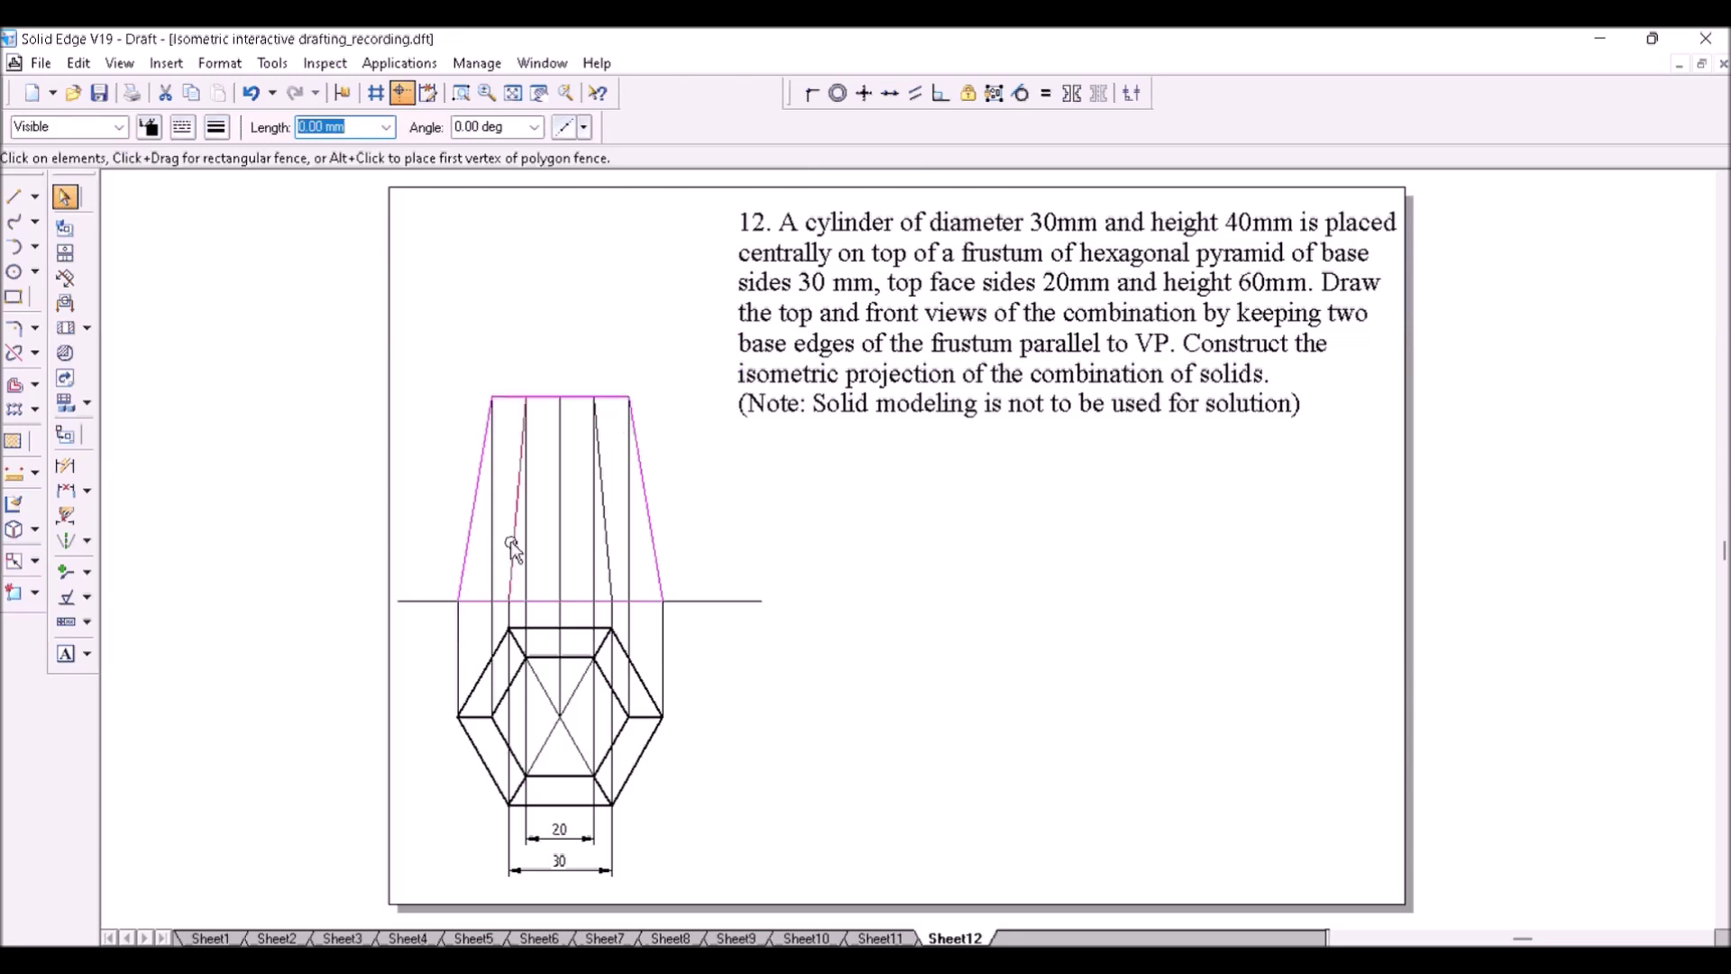
shift+click(600, 469)
click(215, 127)
click(248, 225)
click(821, 512)
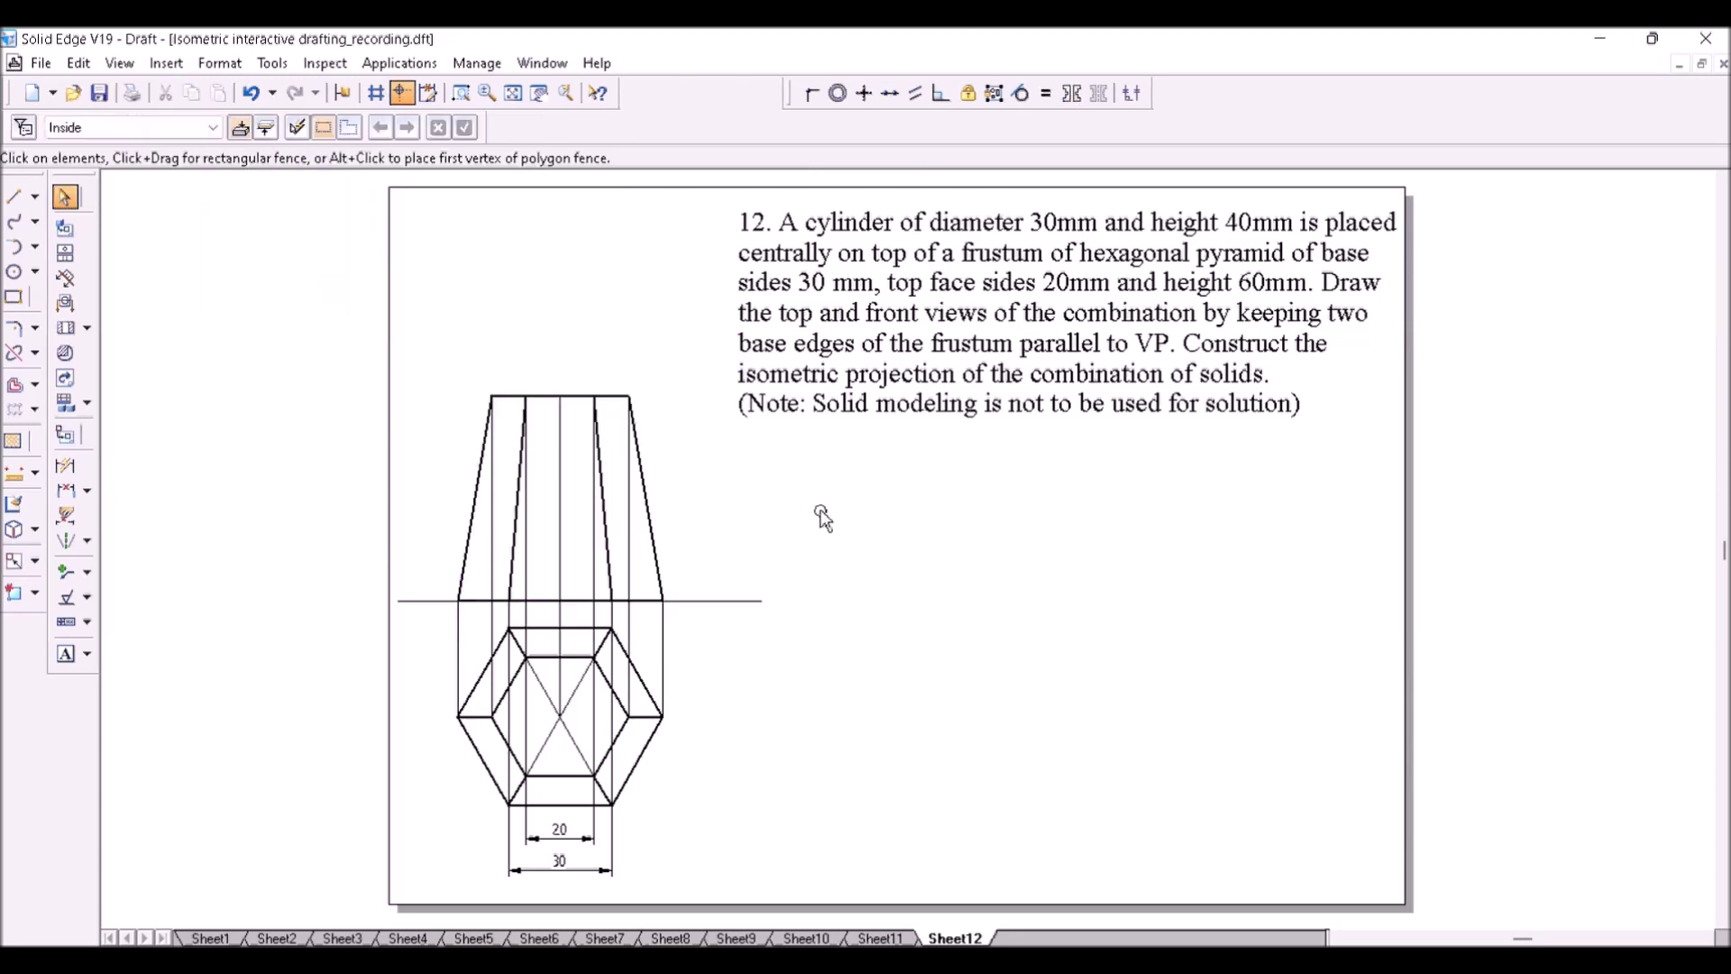
- Change the frustum's vertical centre line to a dash-dot line type and dimension the frustum's height in the front view
click(560, 411)
click(182, 127)
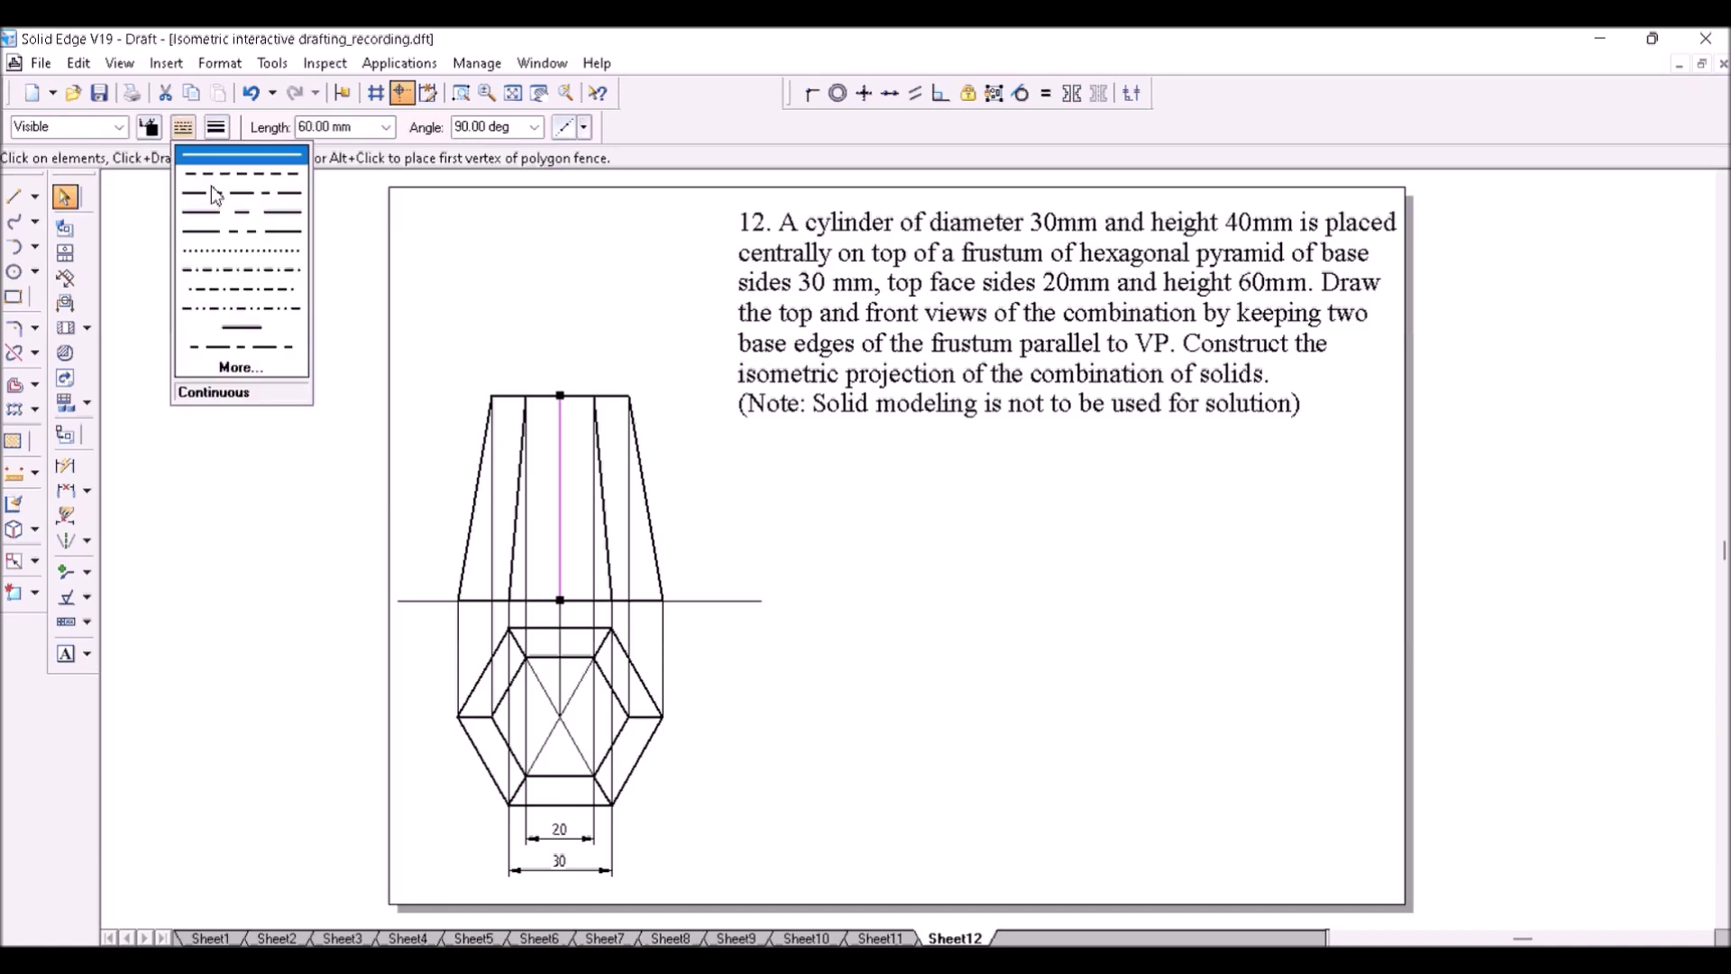
click(214, 193)
click(757, 501)
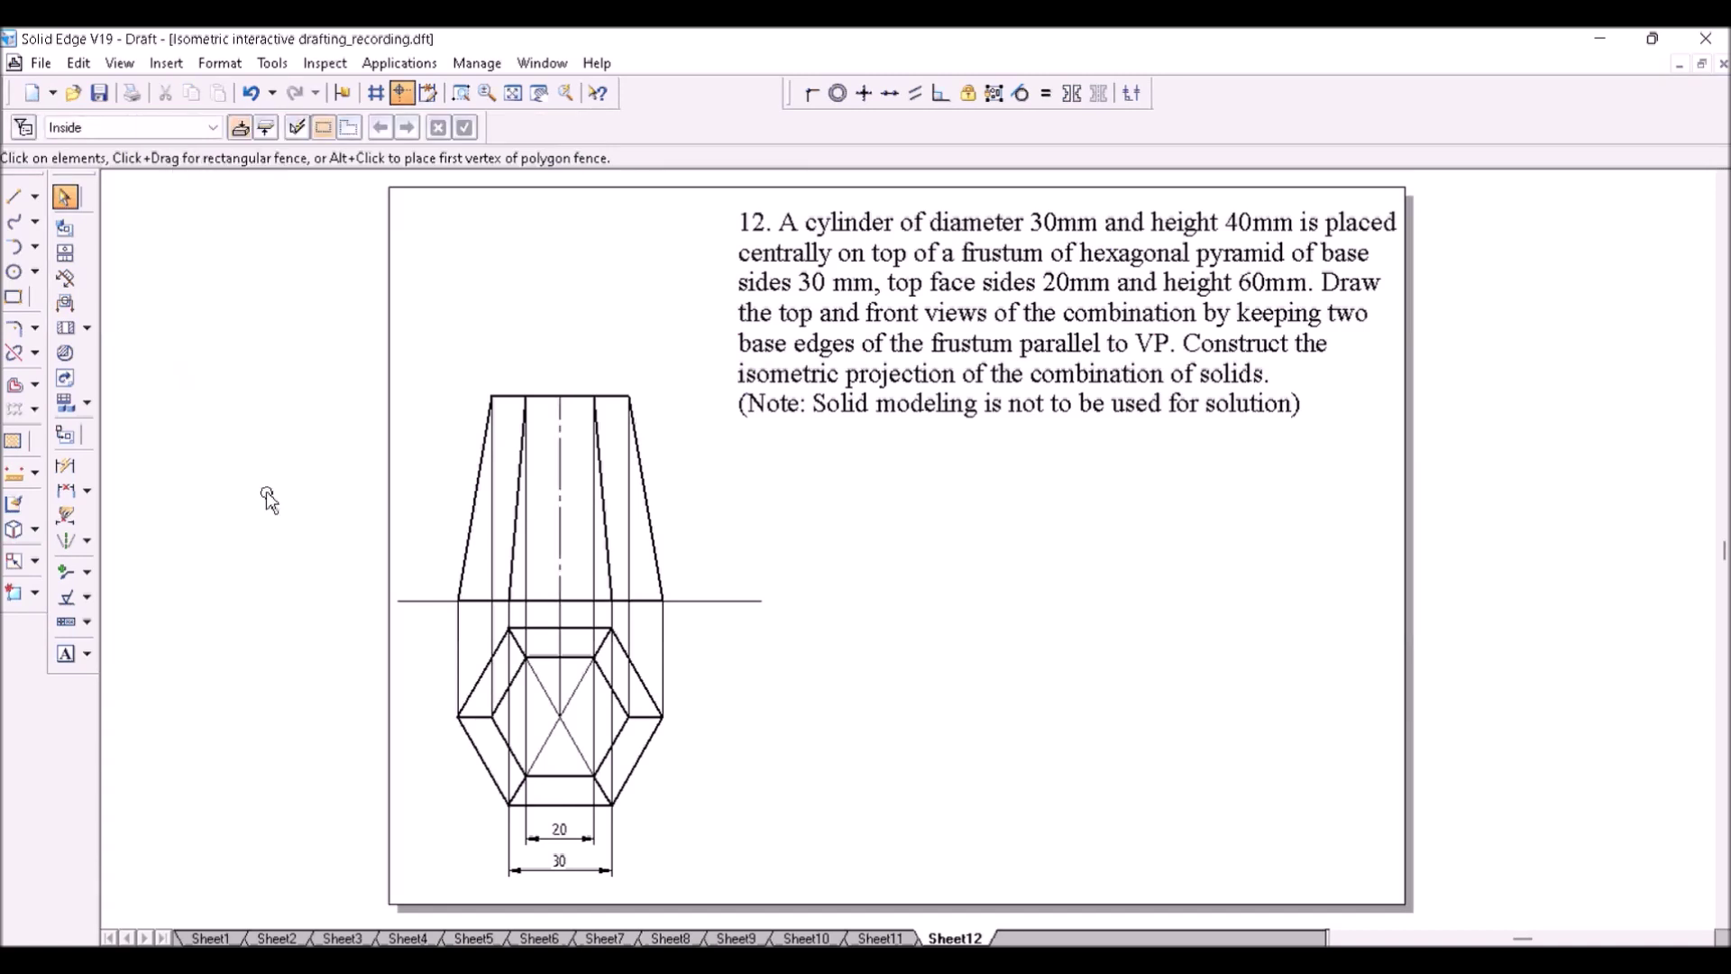
click(65, 465)
click(561, 494)
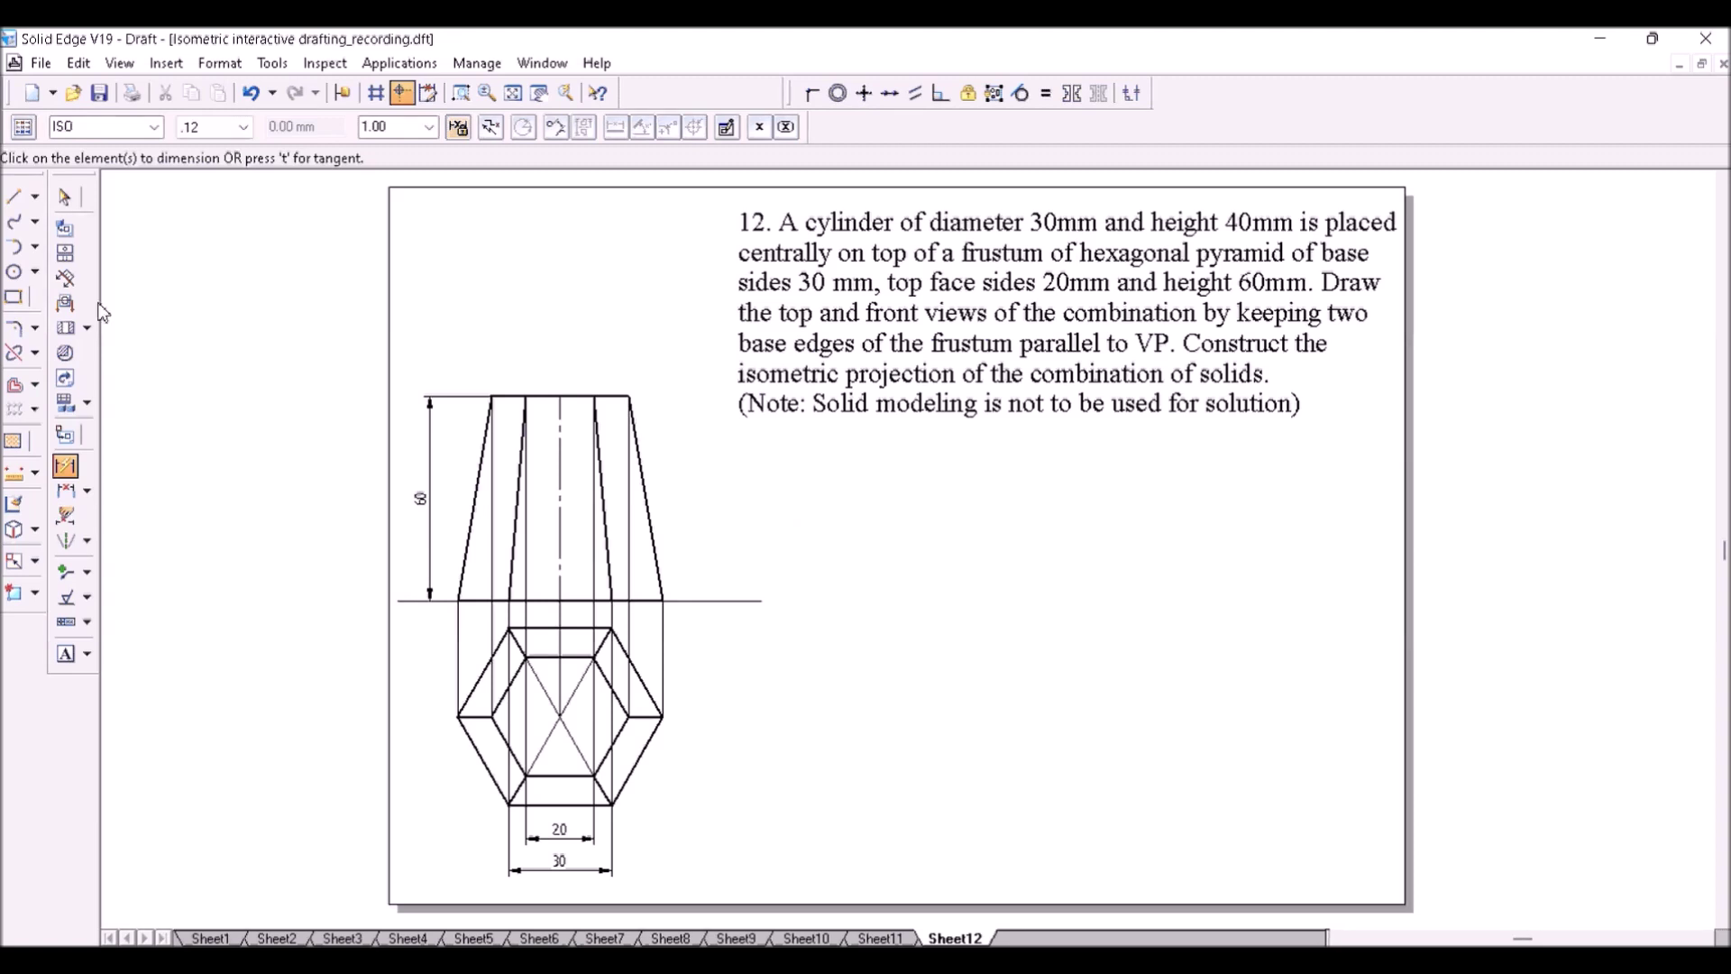
- Draw a 30 mm diameter circle centred on the hexagons in the top view
click(13, 271)
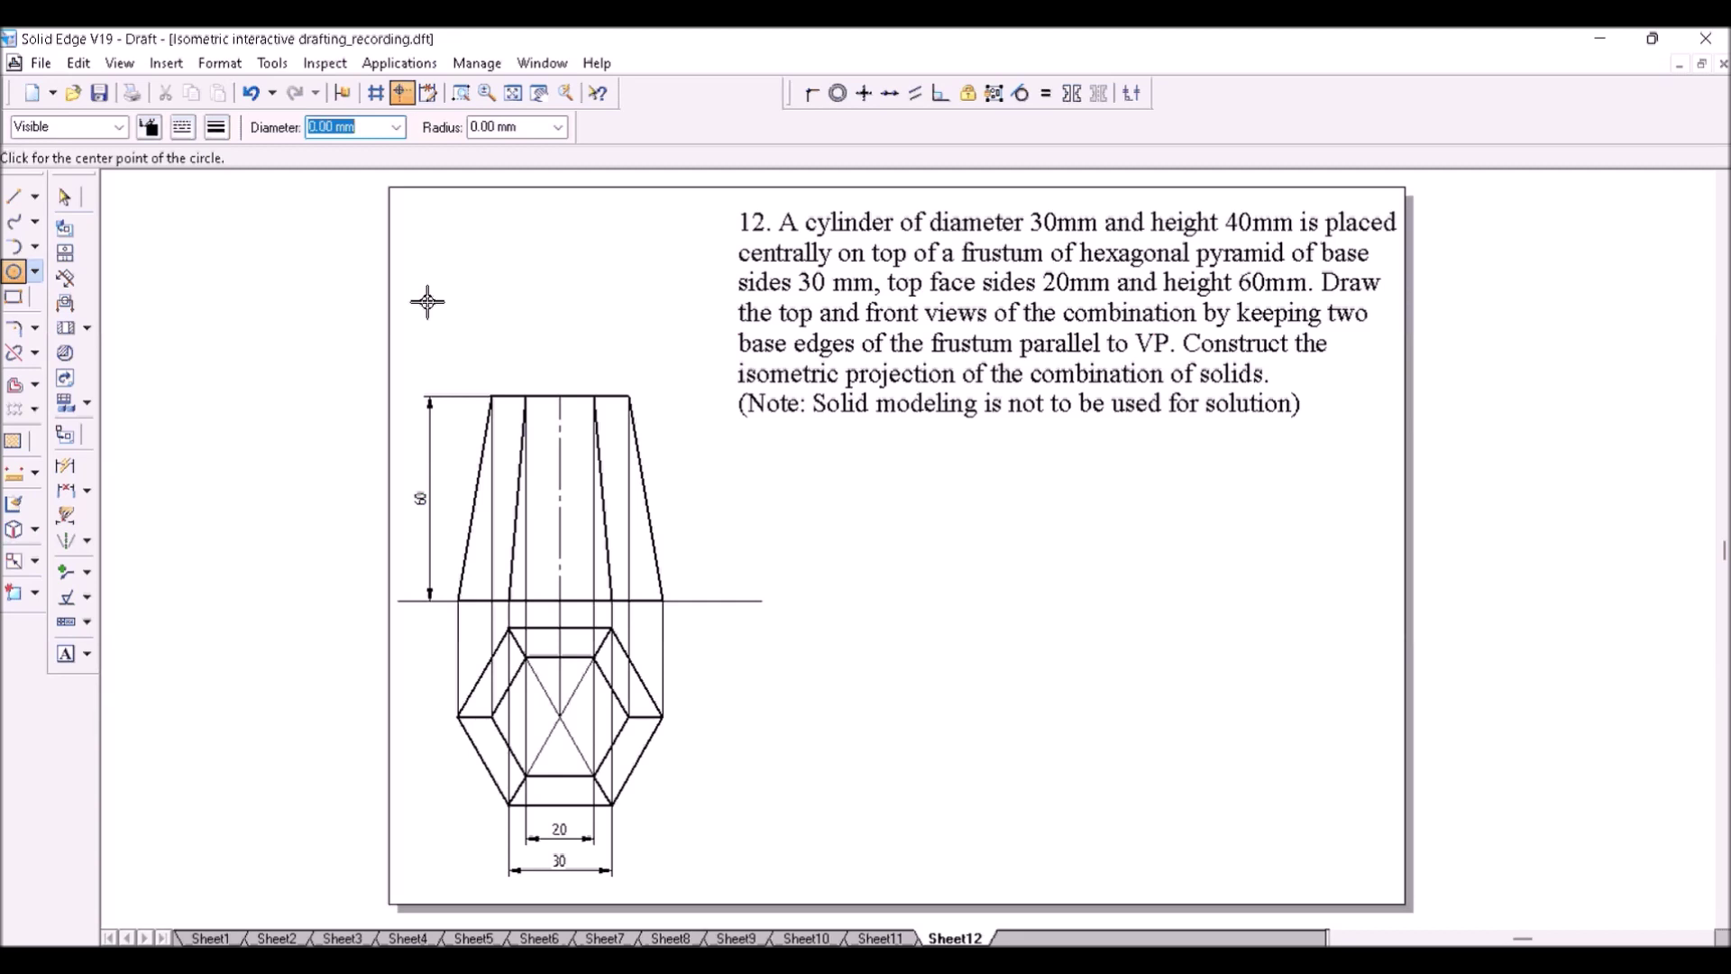
text(30)
key(Tab)
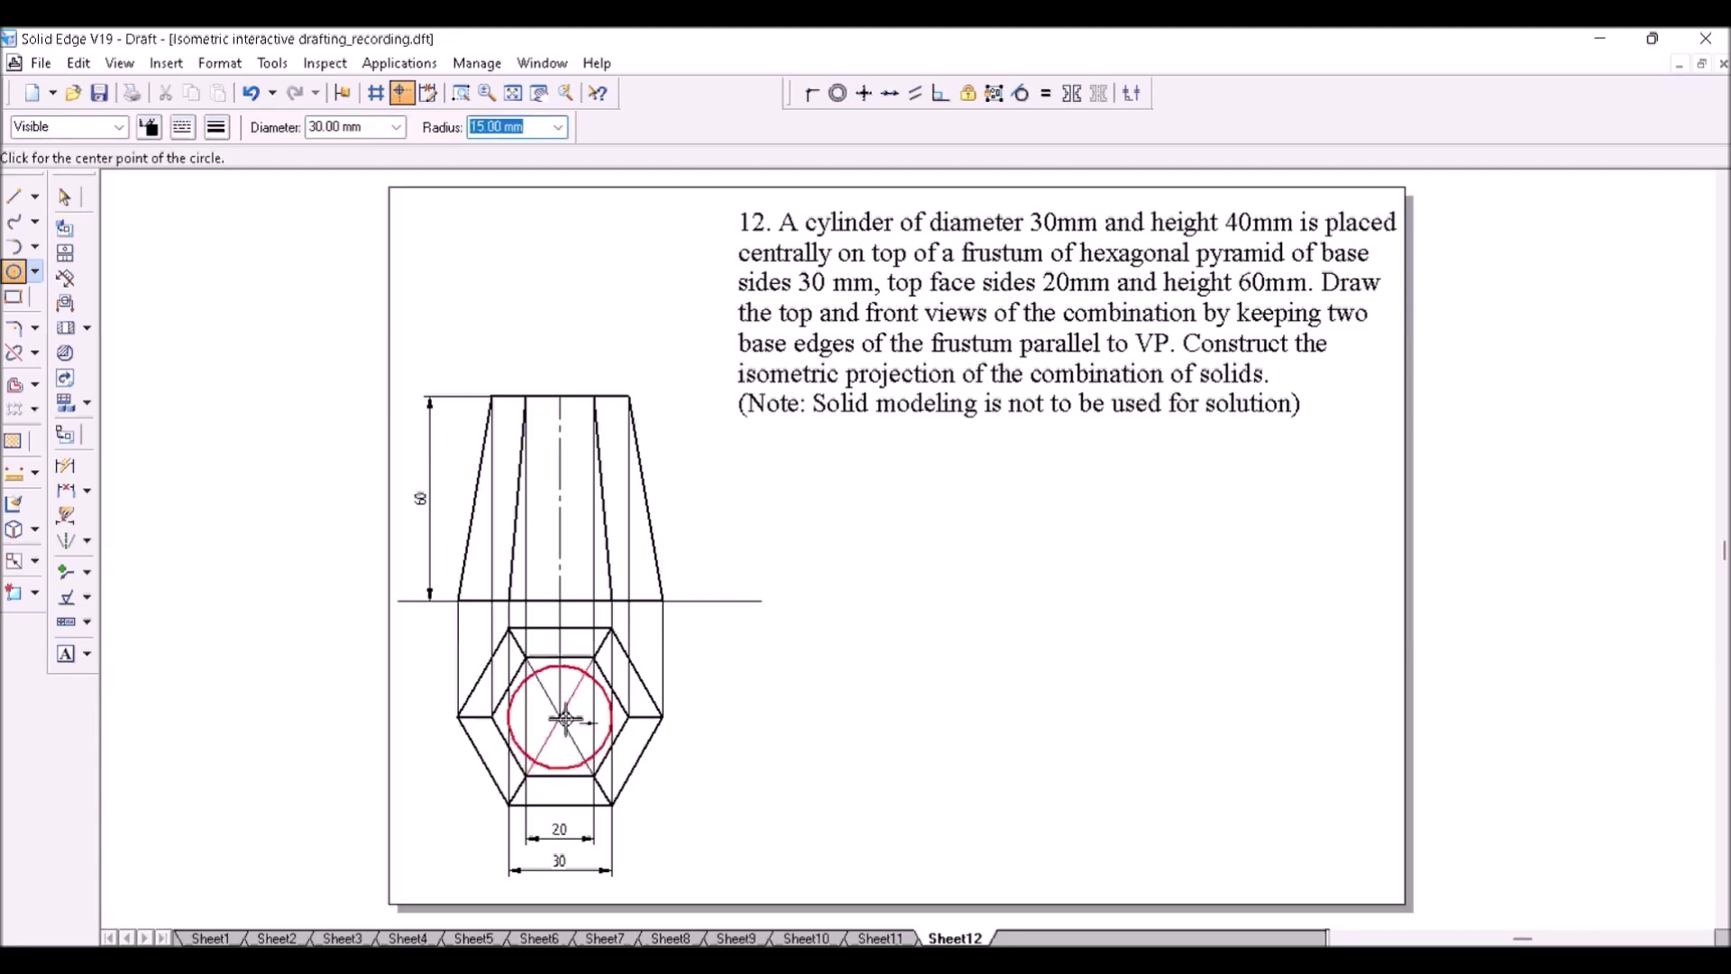
click(564, 719)
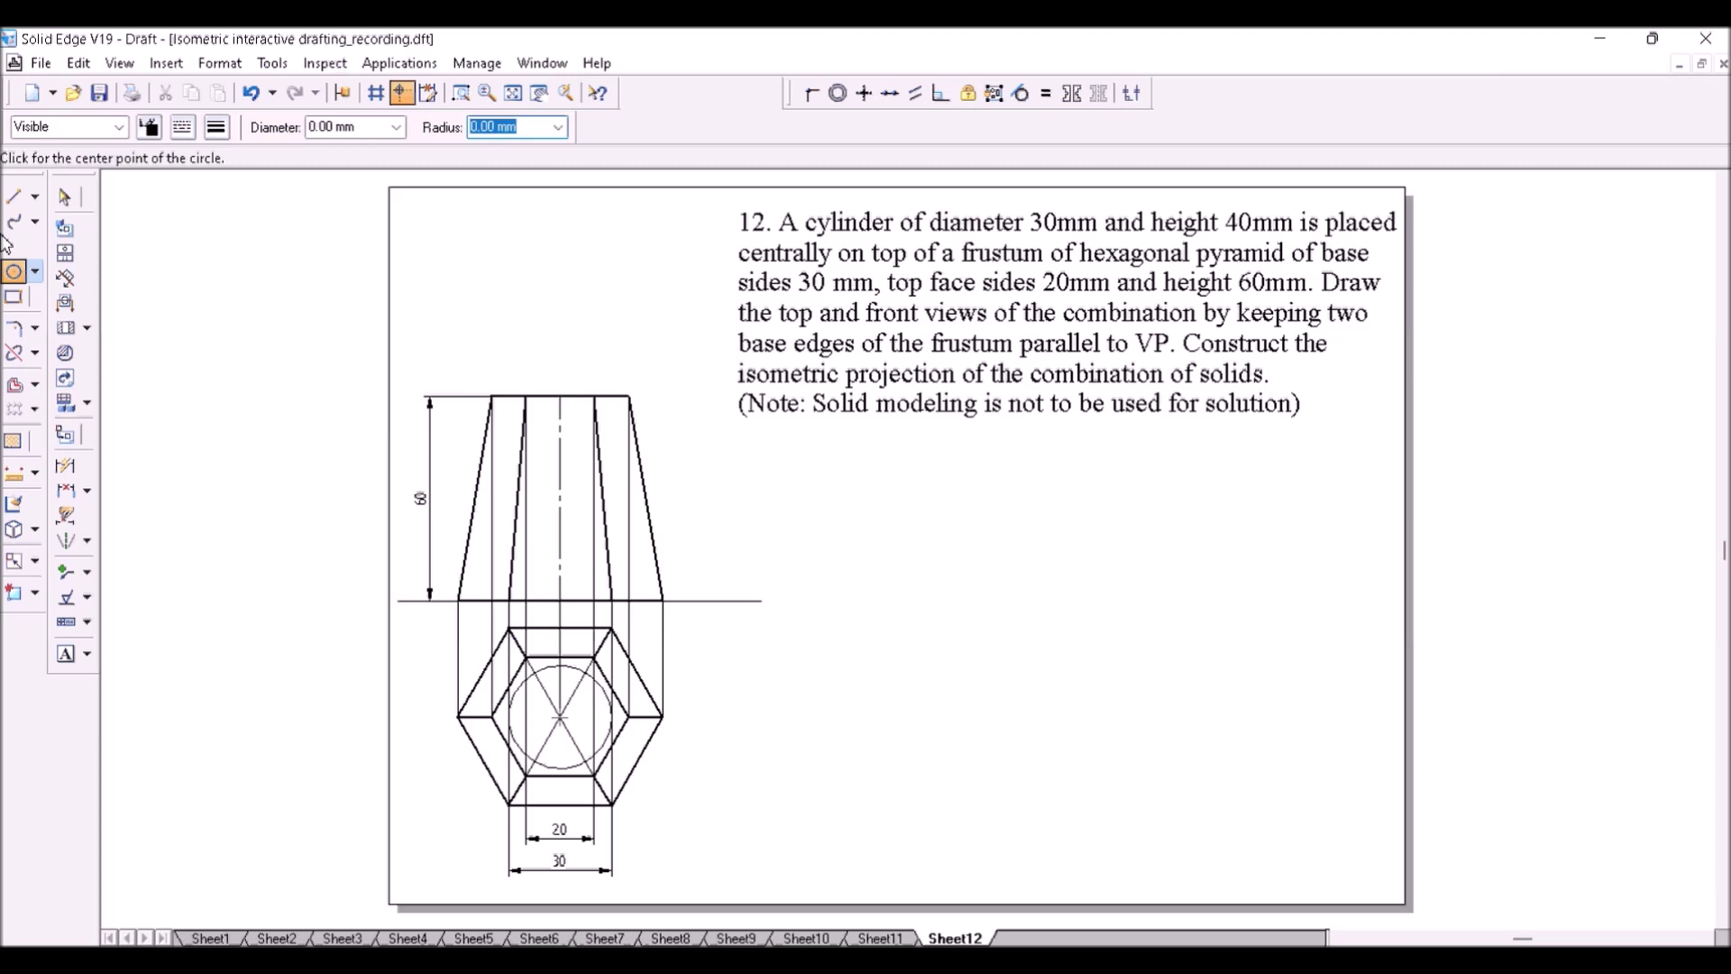
- Project the circle's left side vertically from the reference line to the frustum's top edge, continuing it 40 mm upward
click(14, 197)
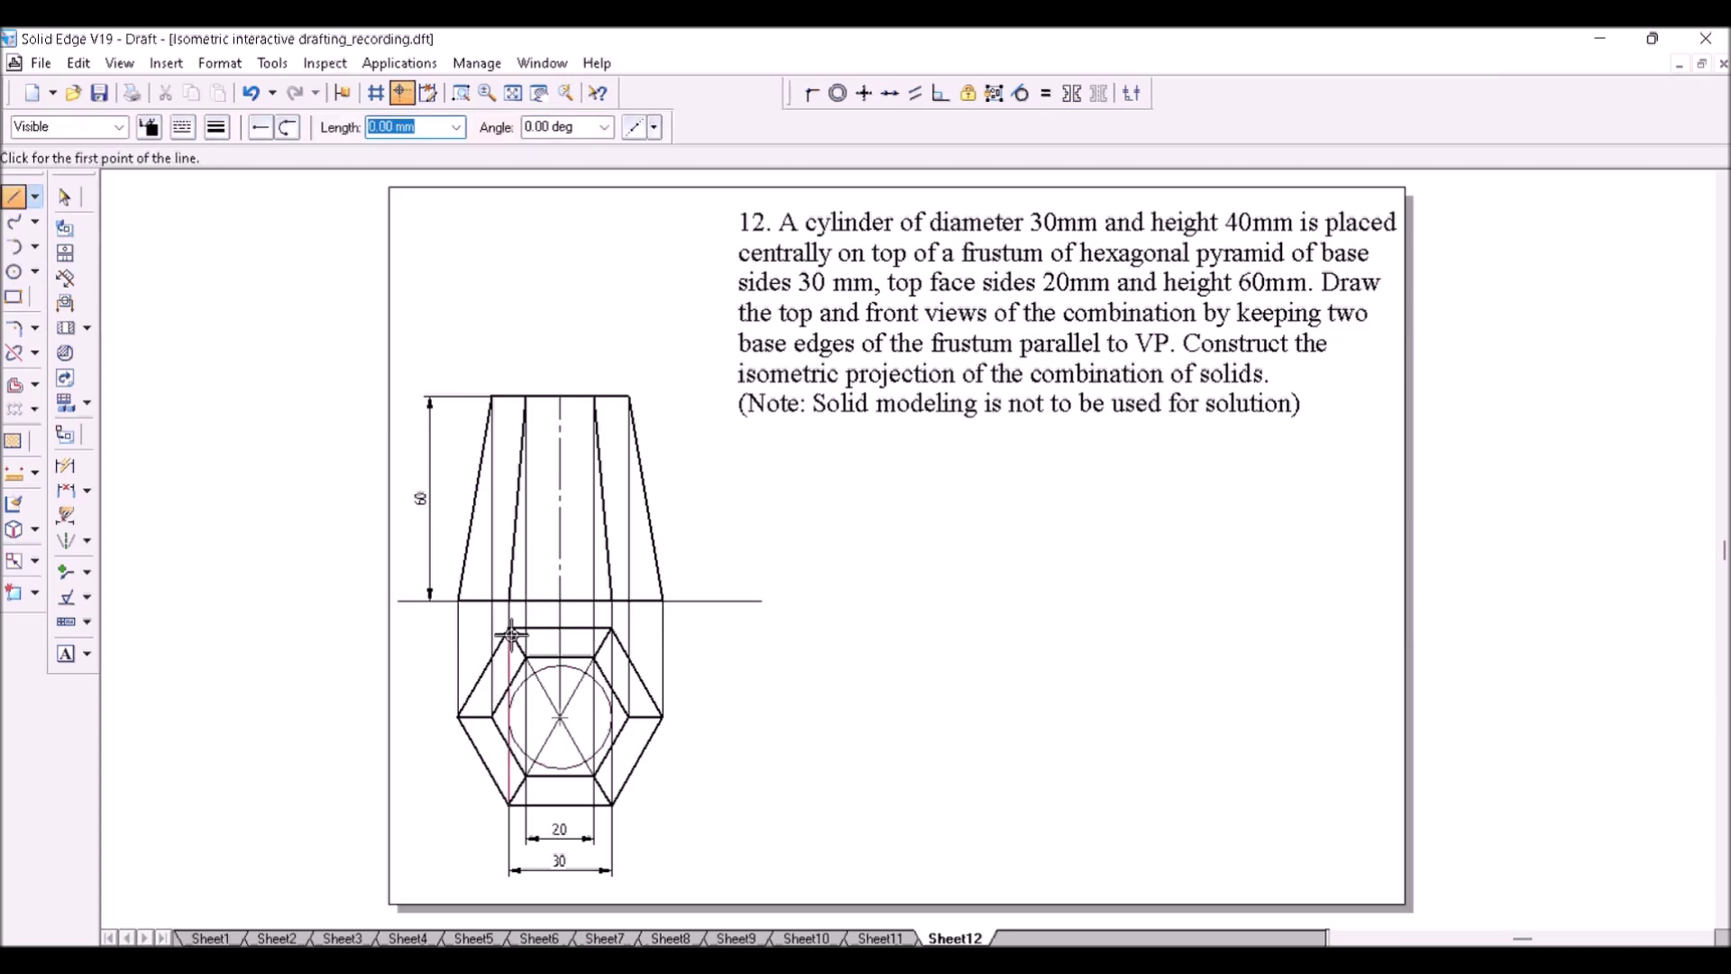
click(509, 599)
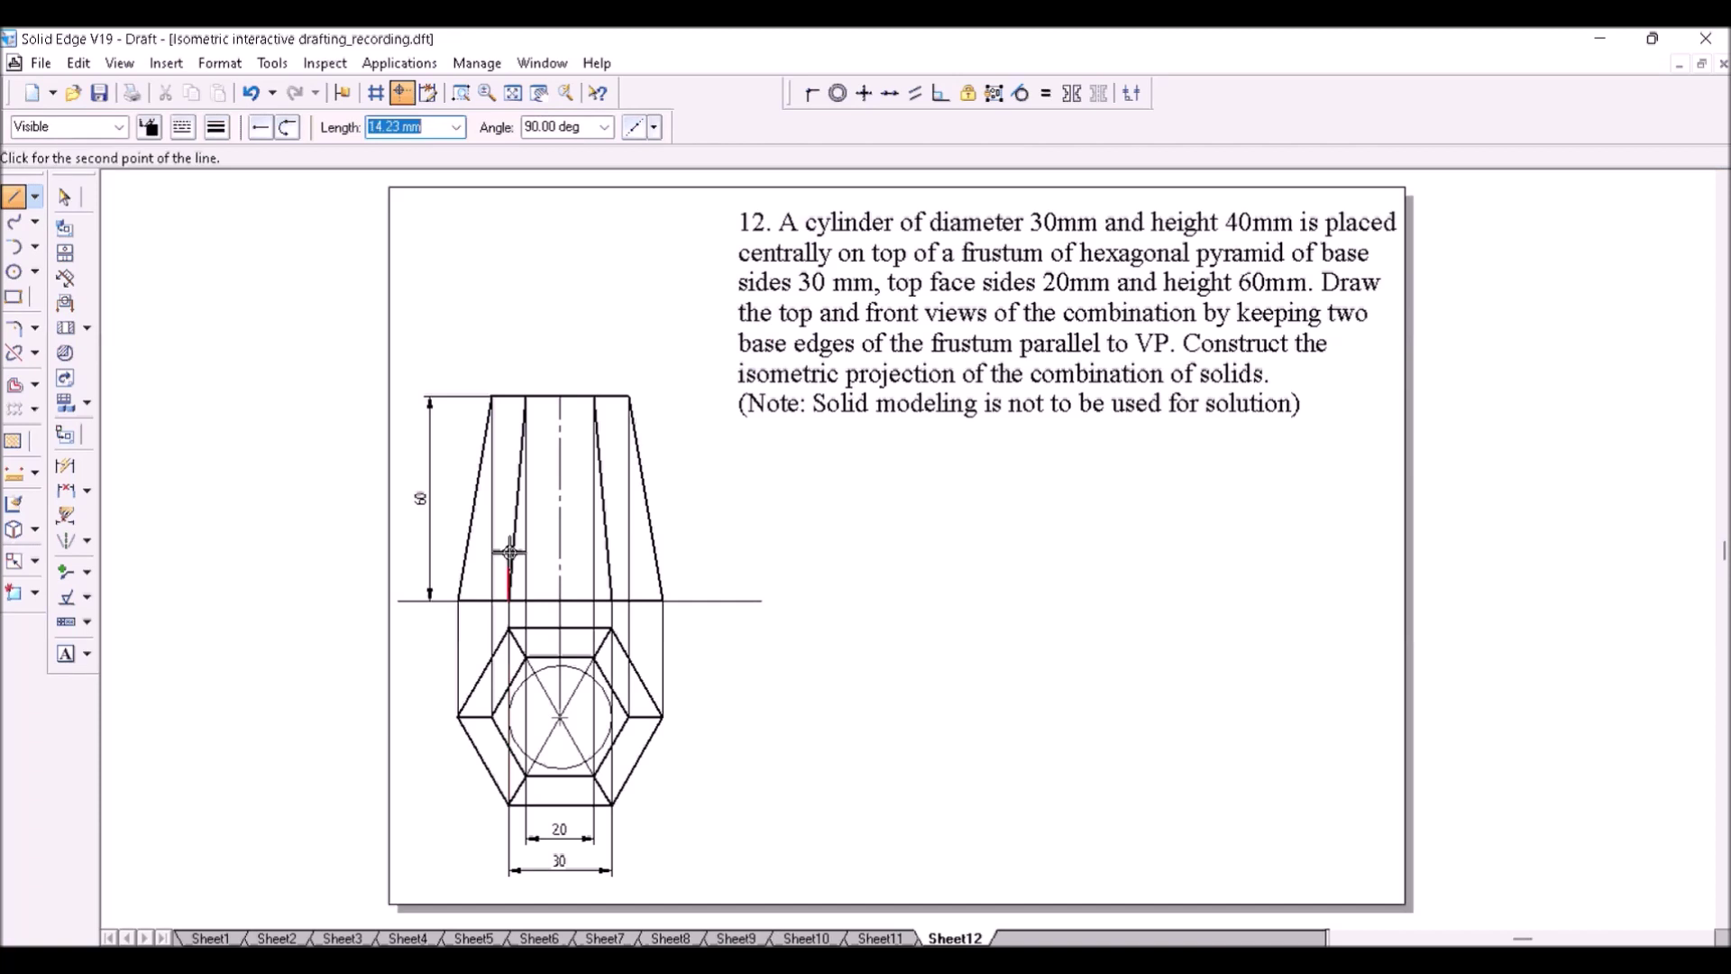
click(510, 396)
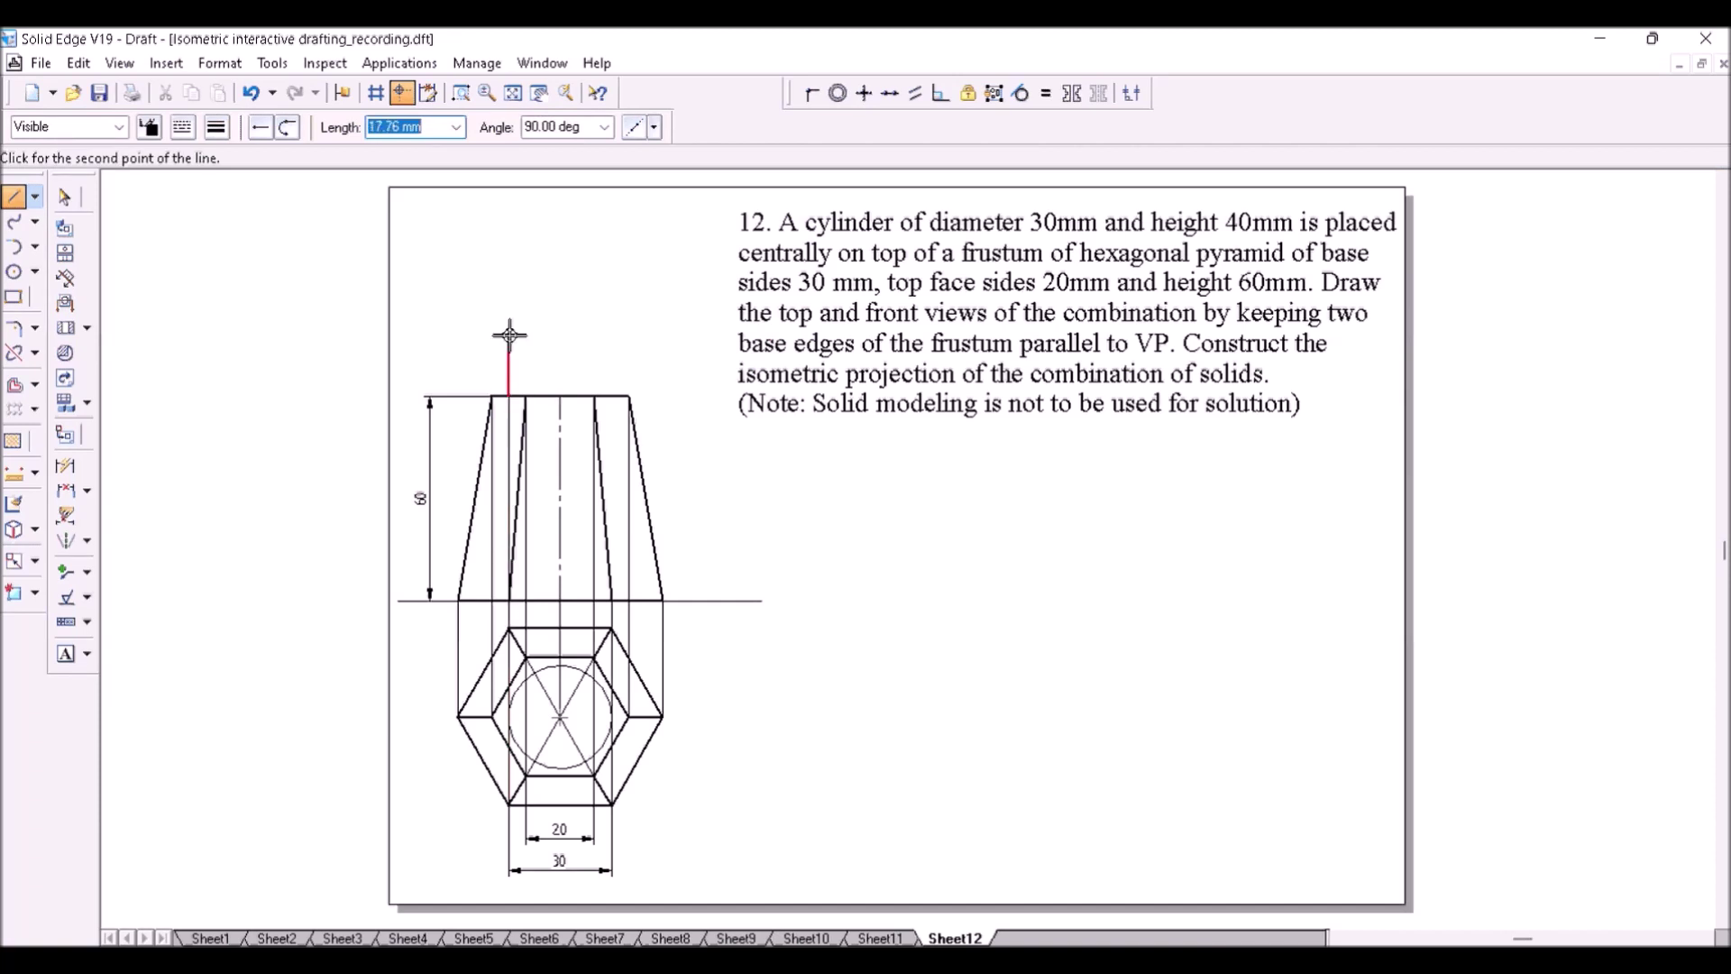
text(4)
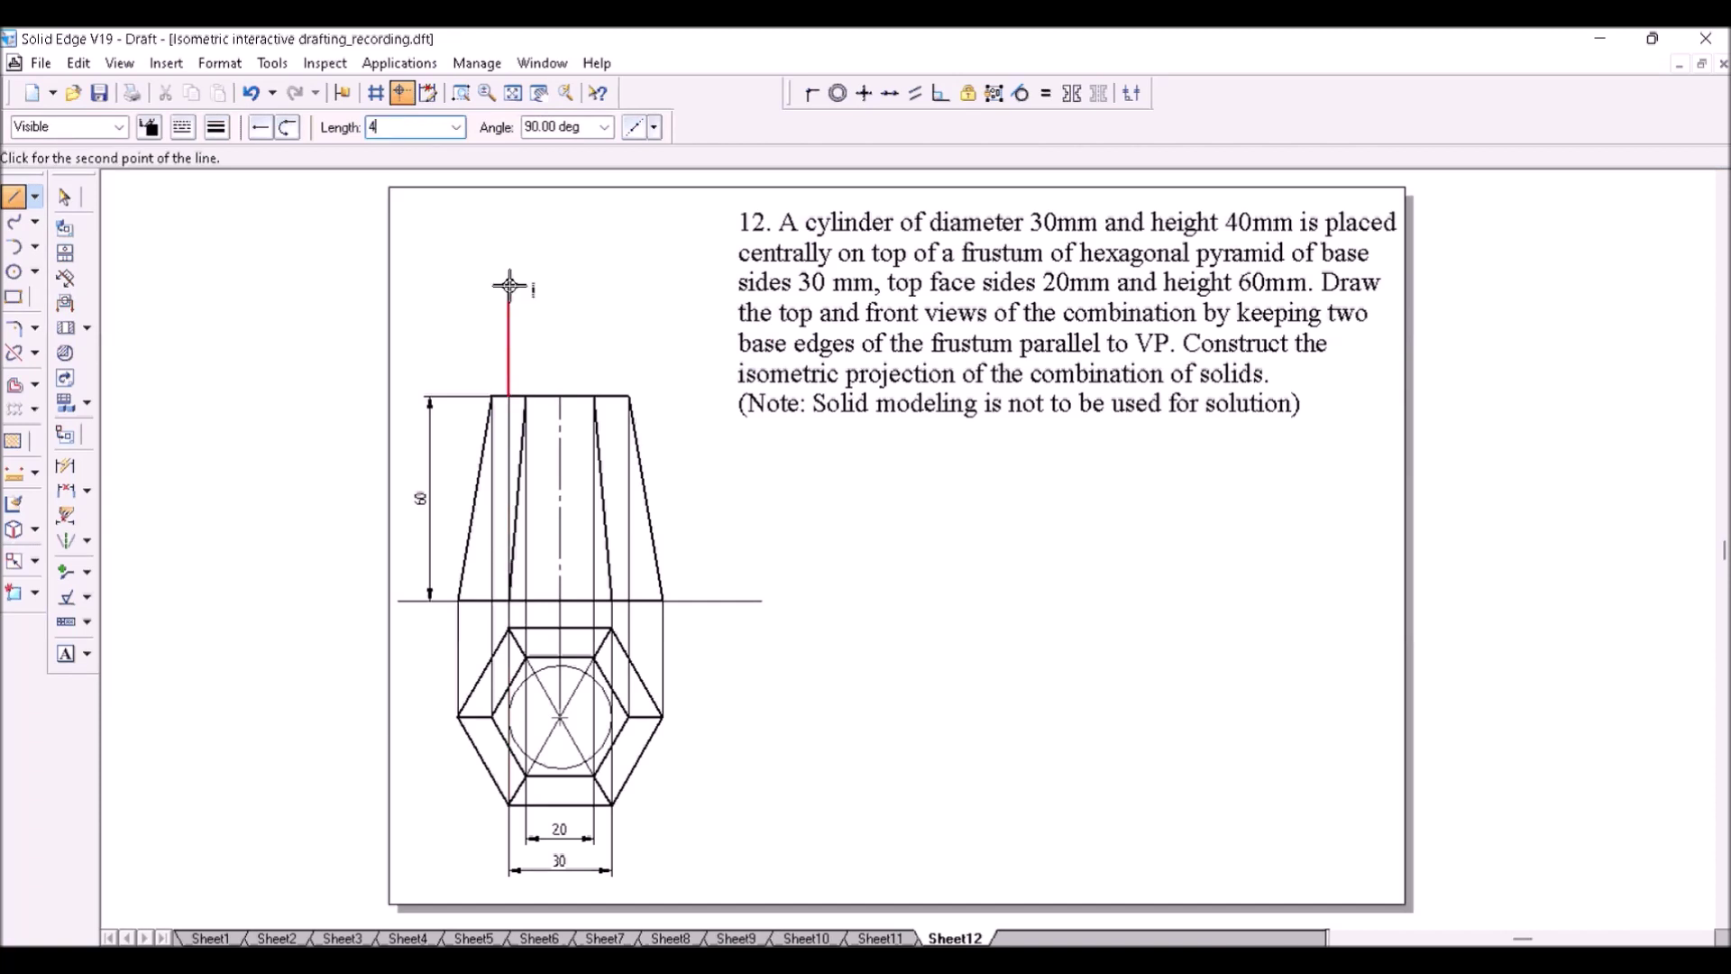
text(0)
key(Tab)
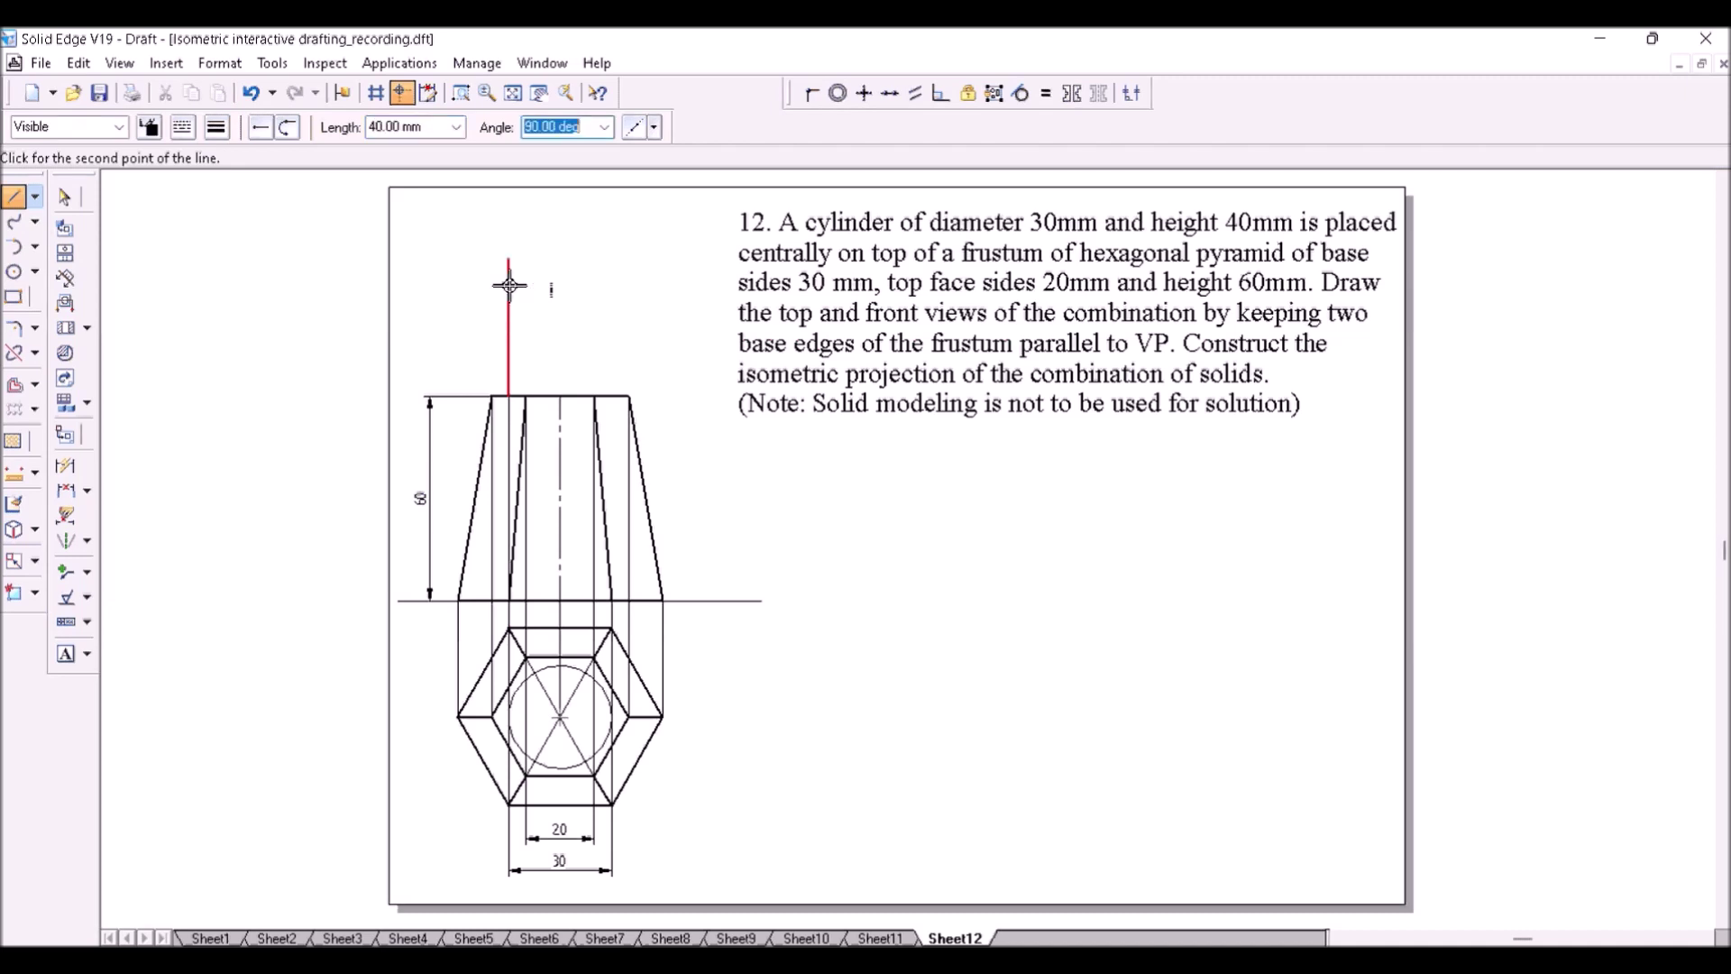
click(509, 285)
- Draw the cylinder's 30 mm horizontal top edge and drop its right side vertically to the reference line
text(30)
key(Tab)
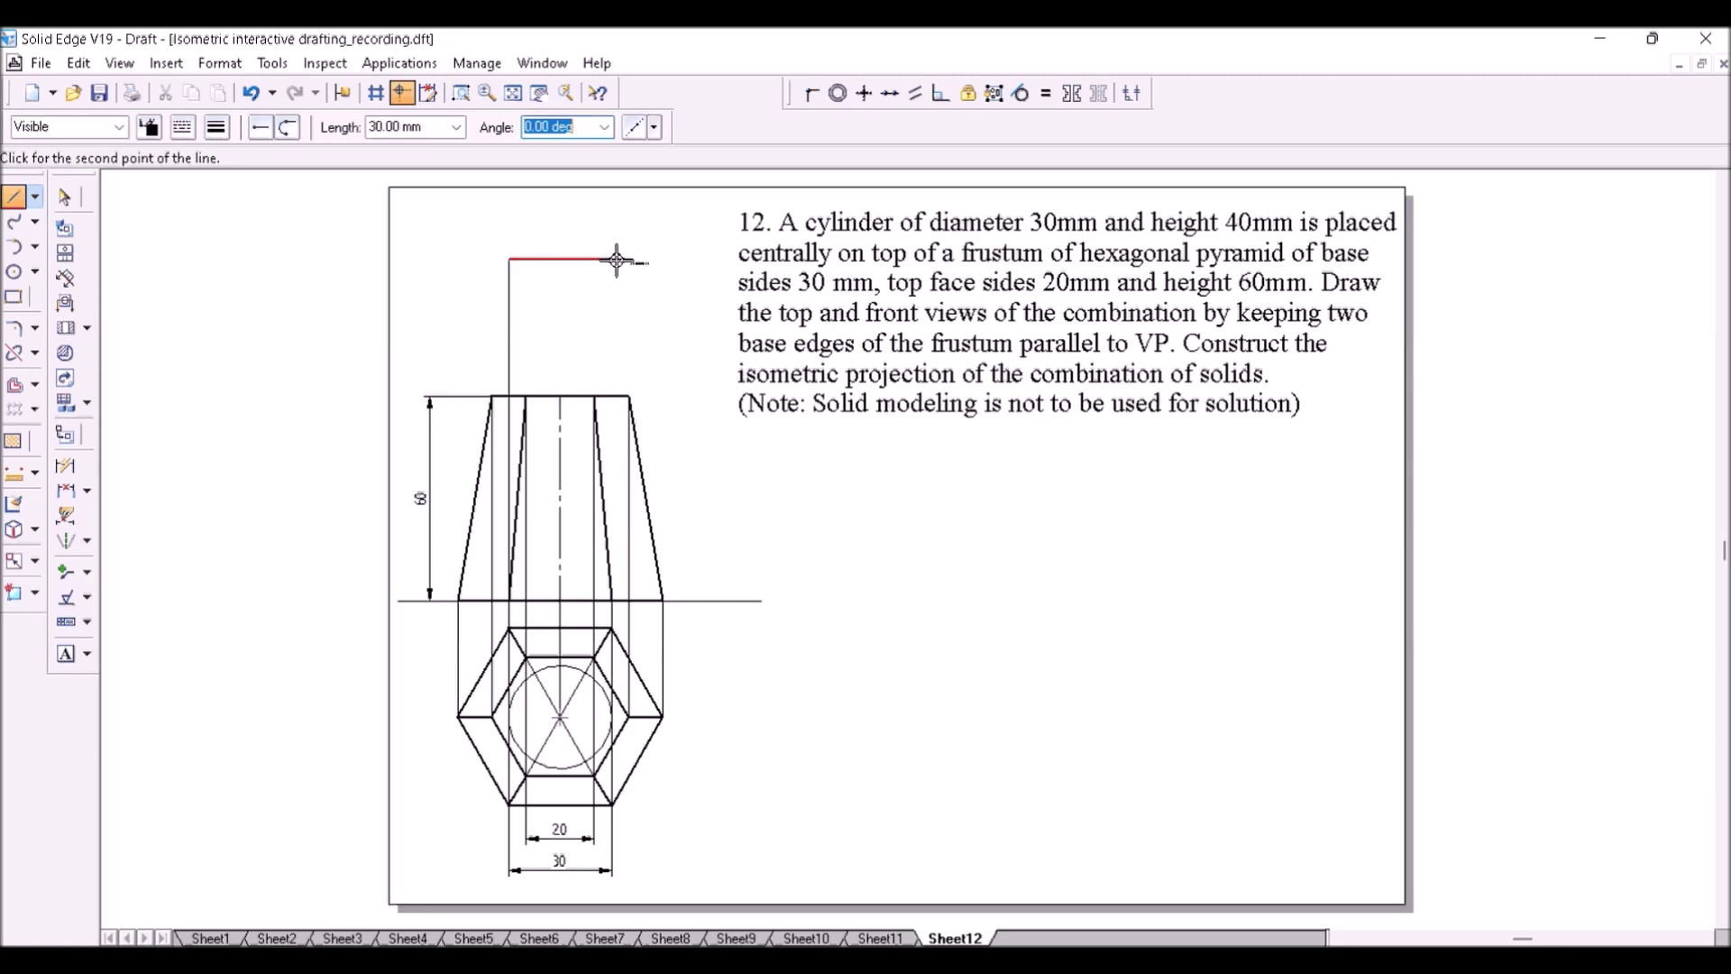
click(617, 260)
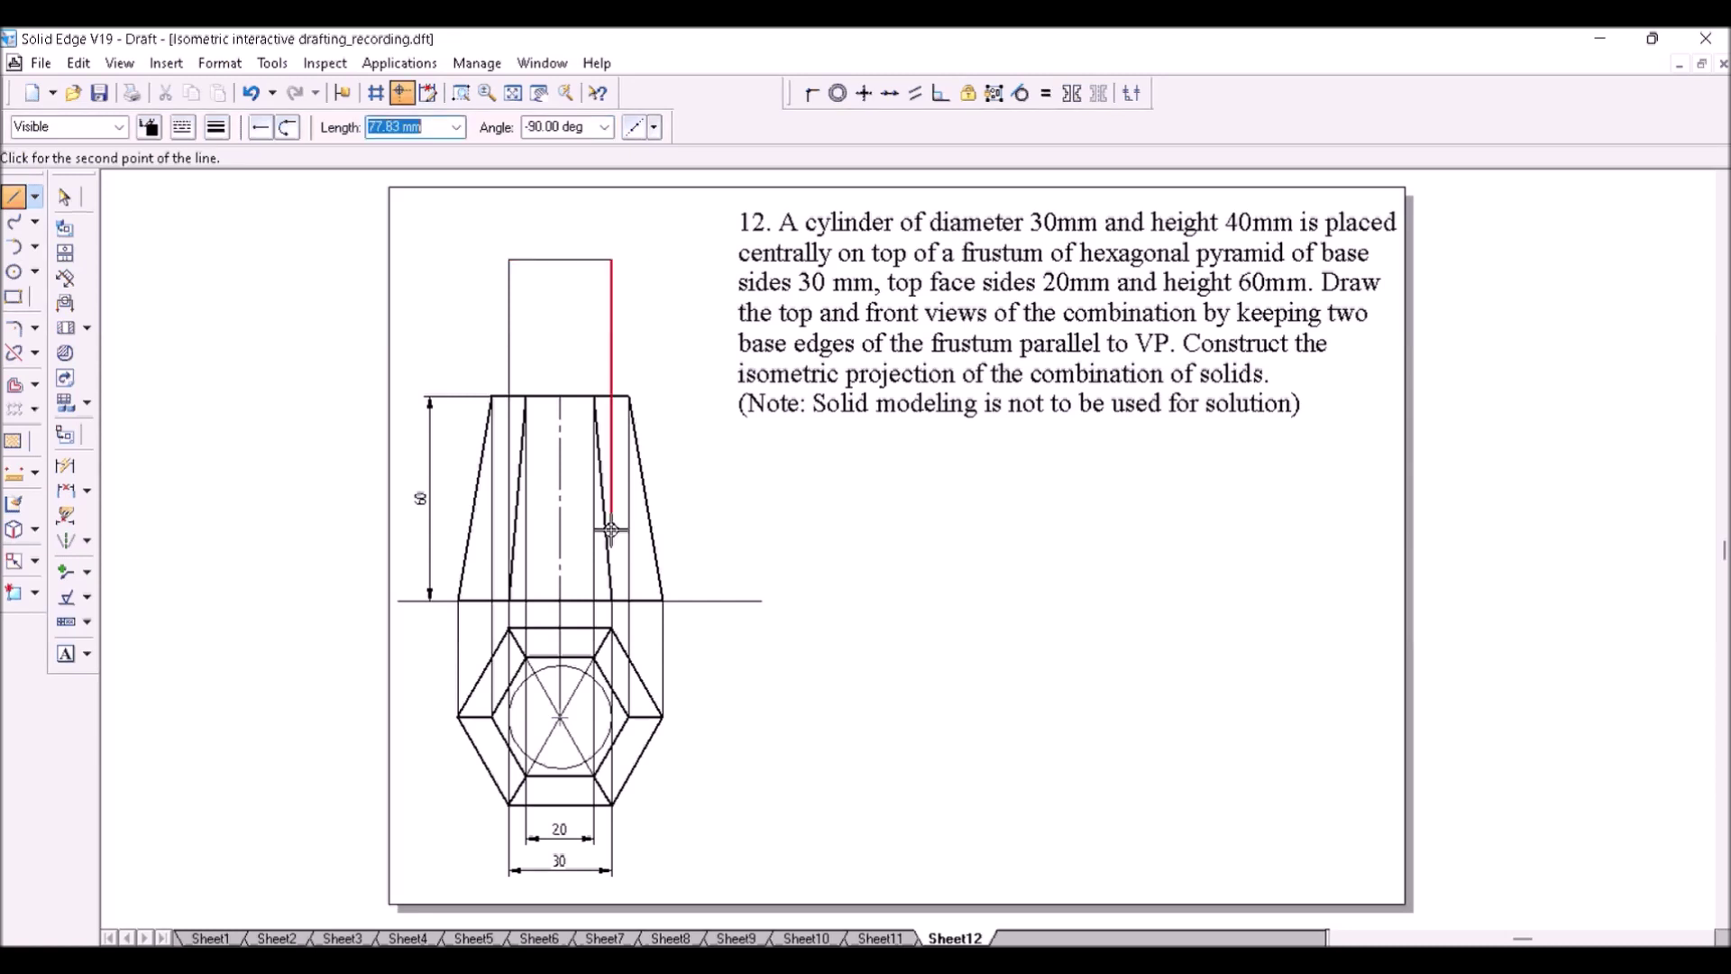
click(616, 602)
right_click(671, 492)
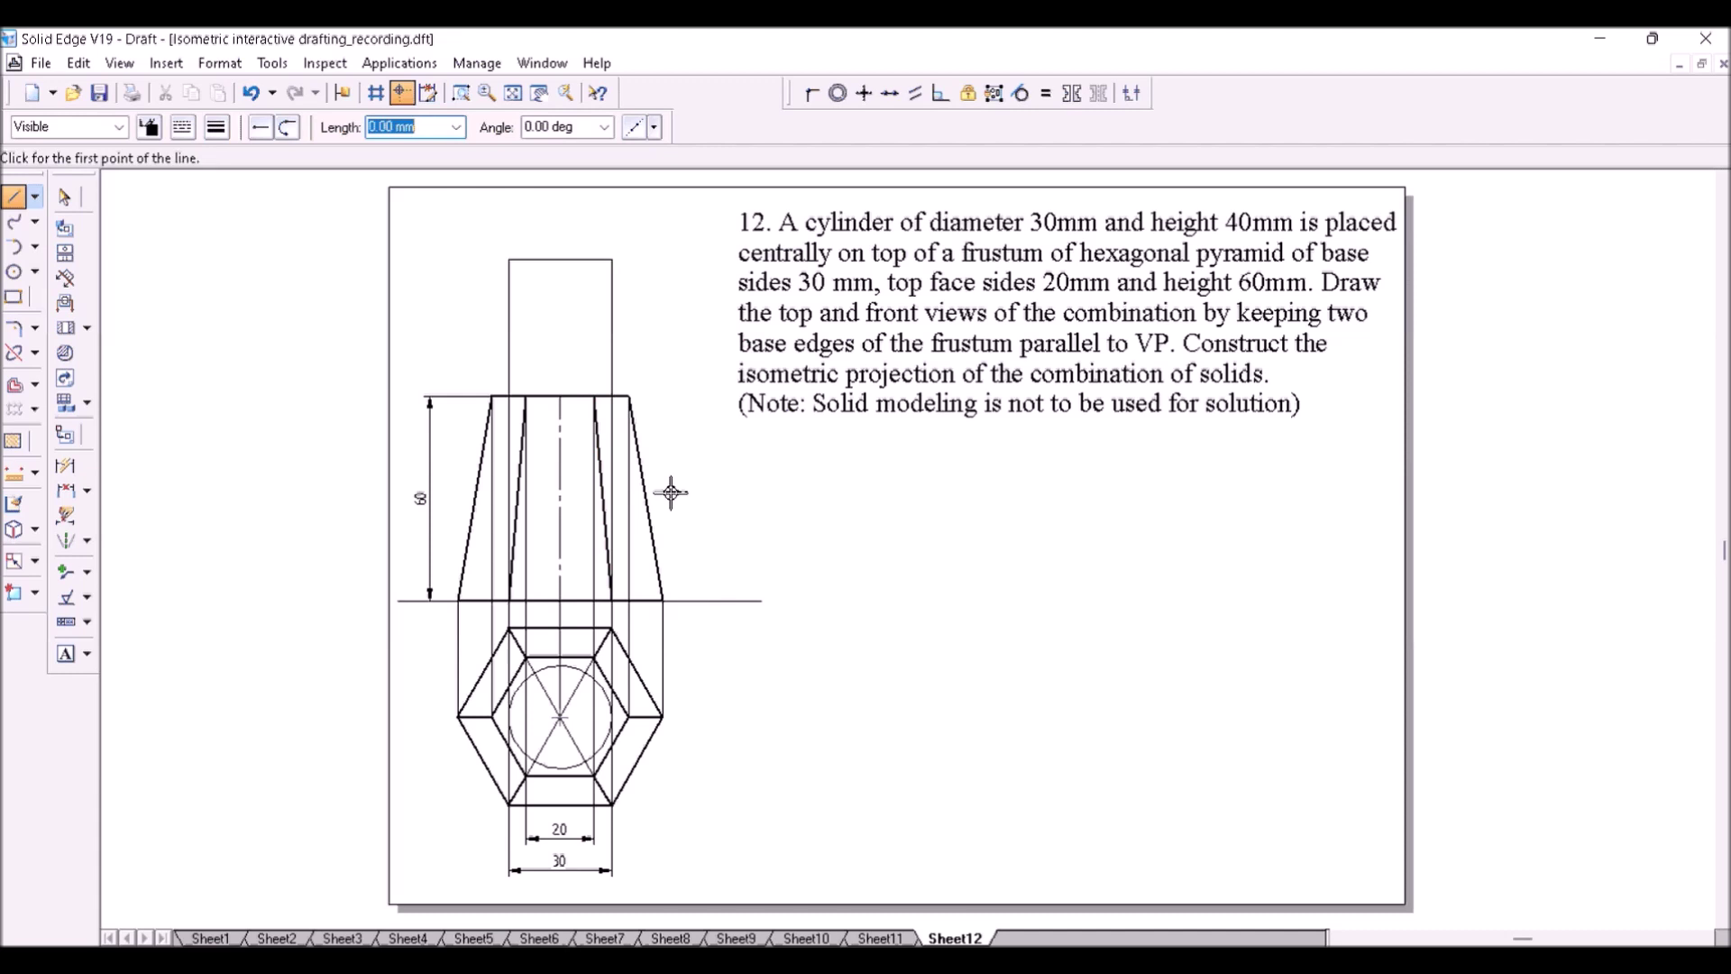
- Split the cylinder's right vertical line where it crosses the frustum's top edge
click(16, 354)
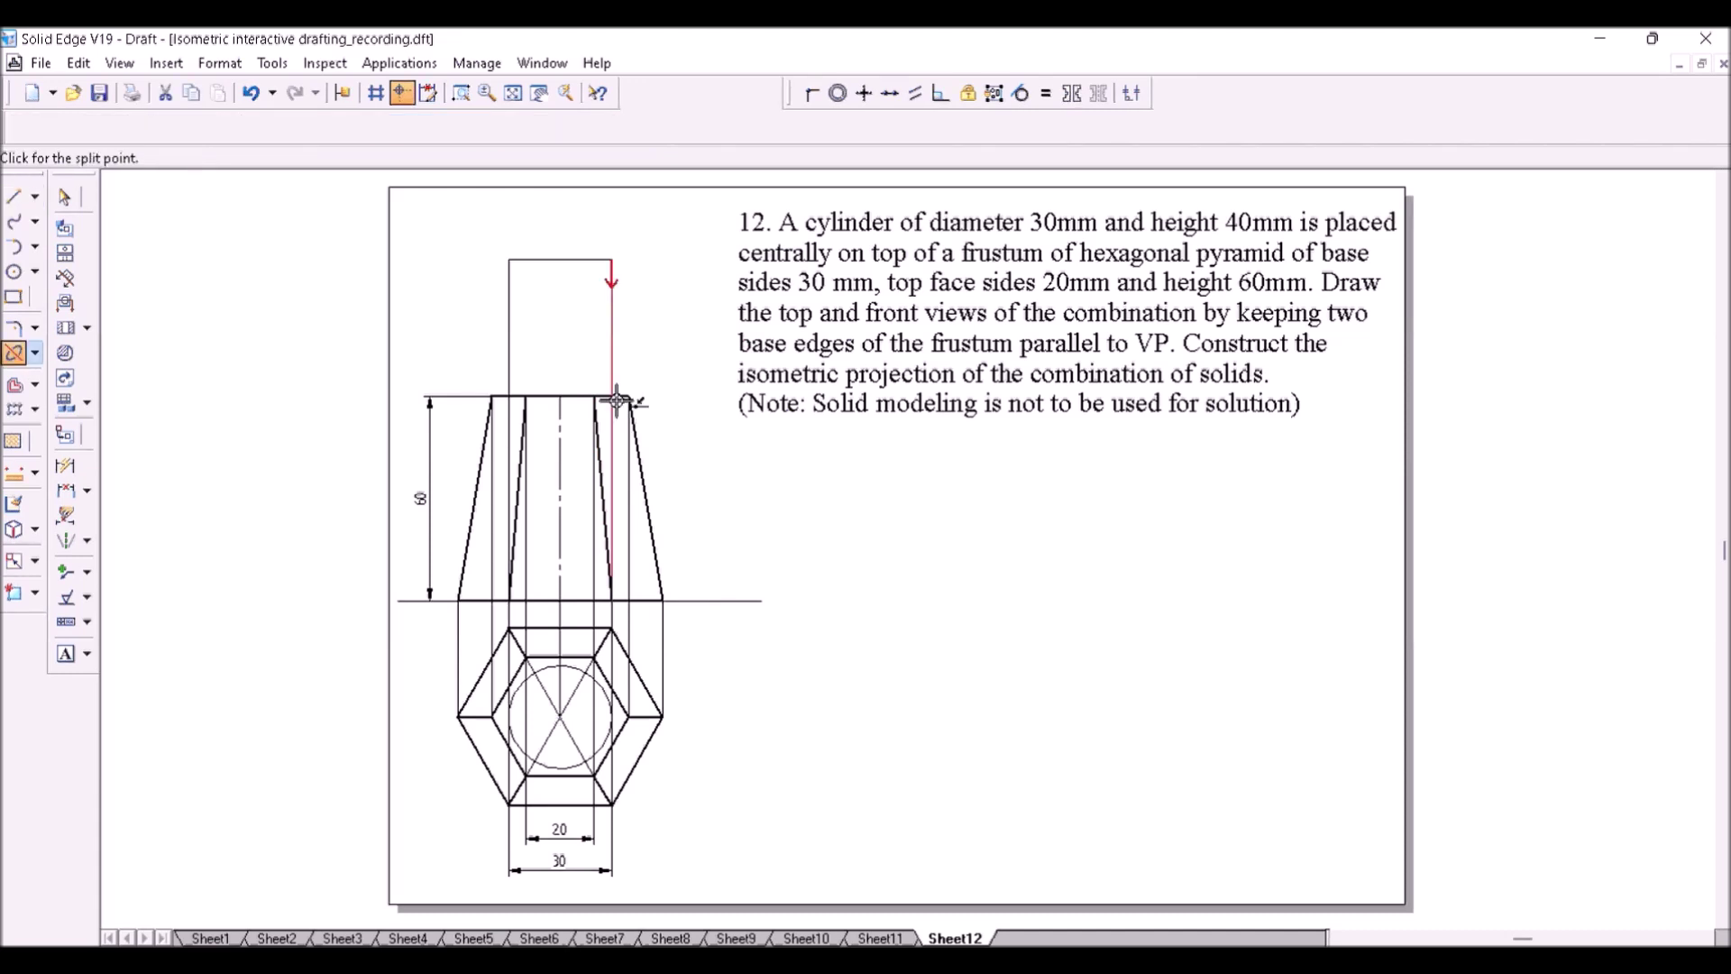
click(616, 400)
click(600, 391)
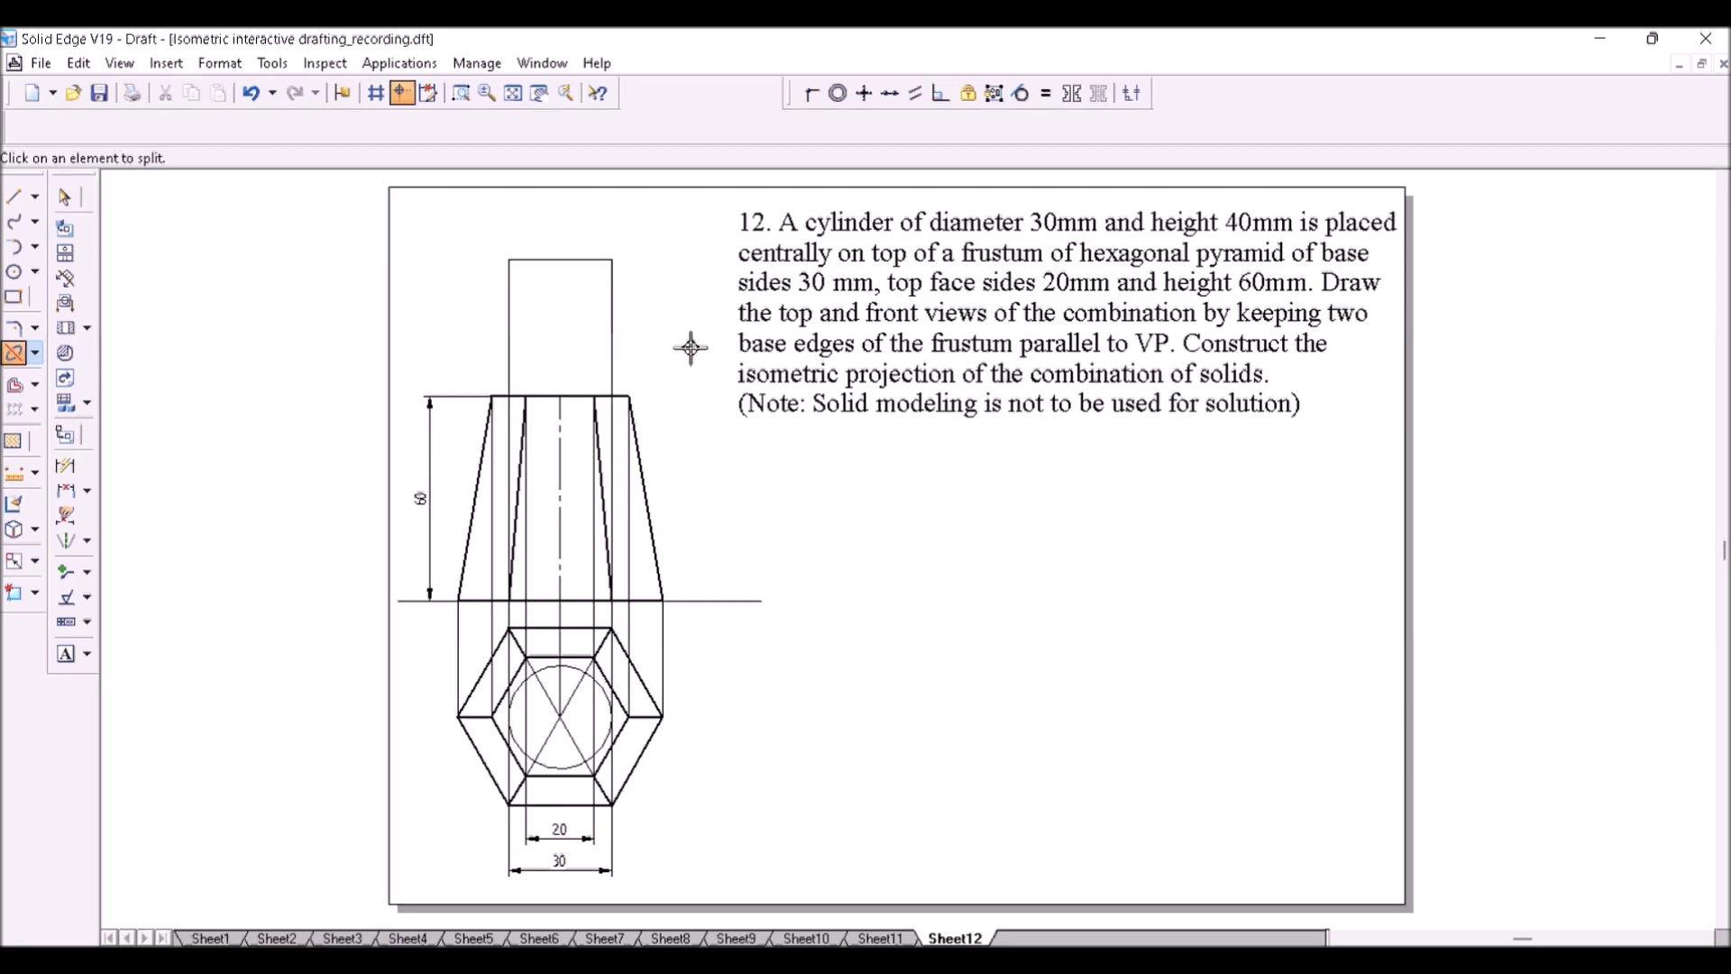
key(Escape)
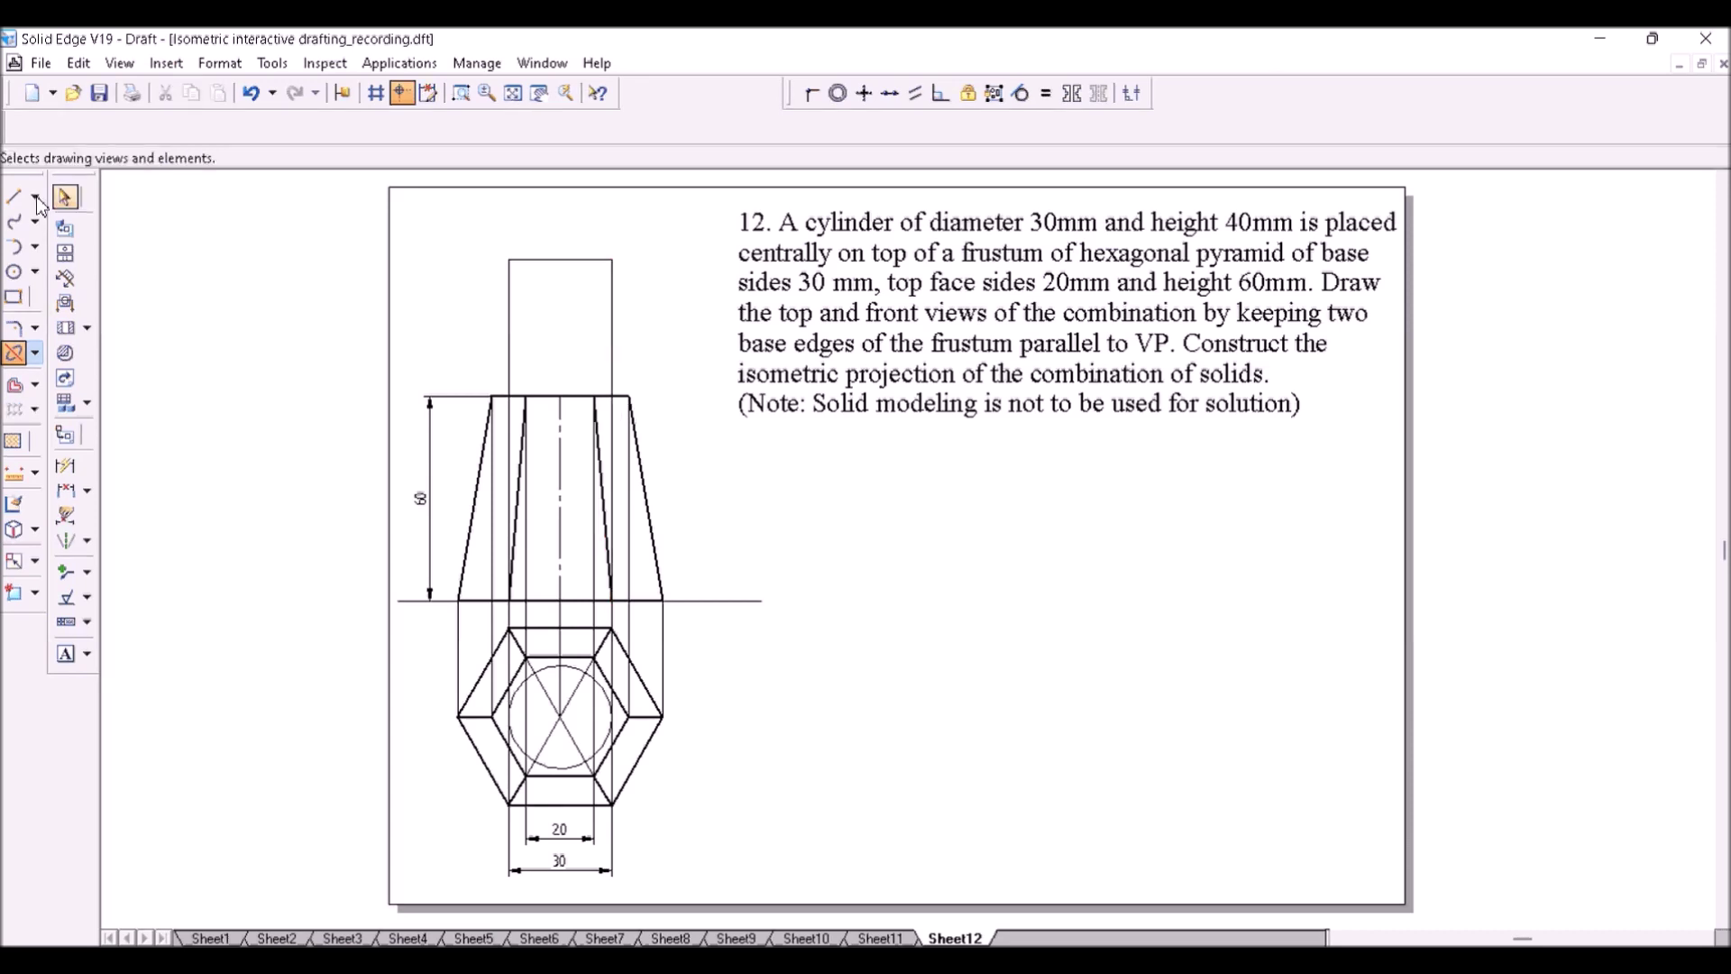
- Draw the cylinder's vertical axis from its top edge to the frustum's top edge and give it a dash-dot line type
click(36, 198)
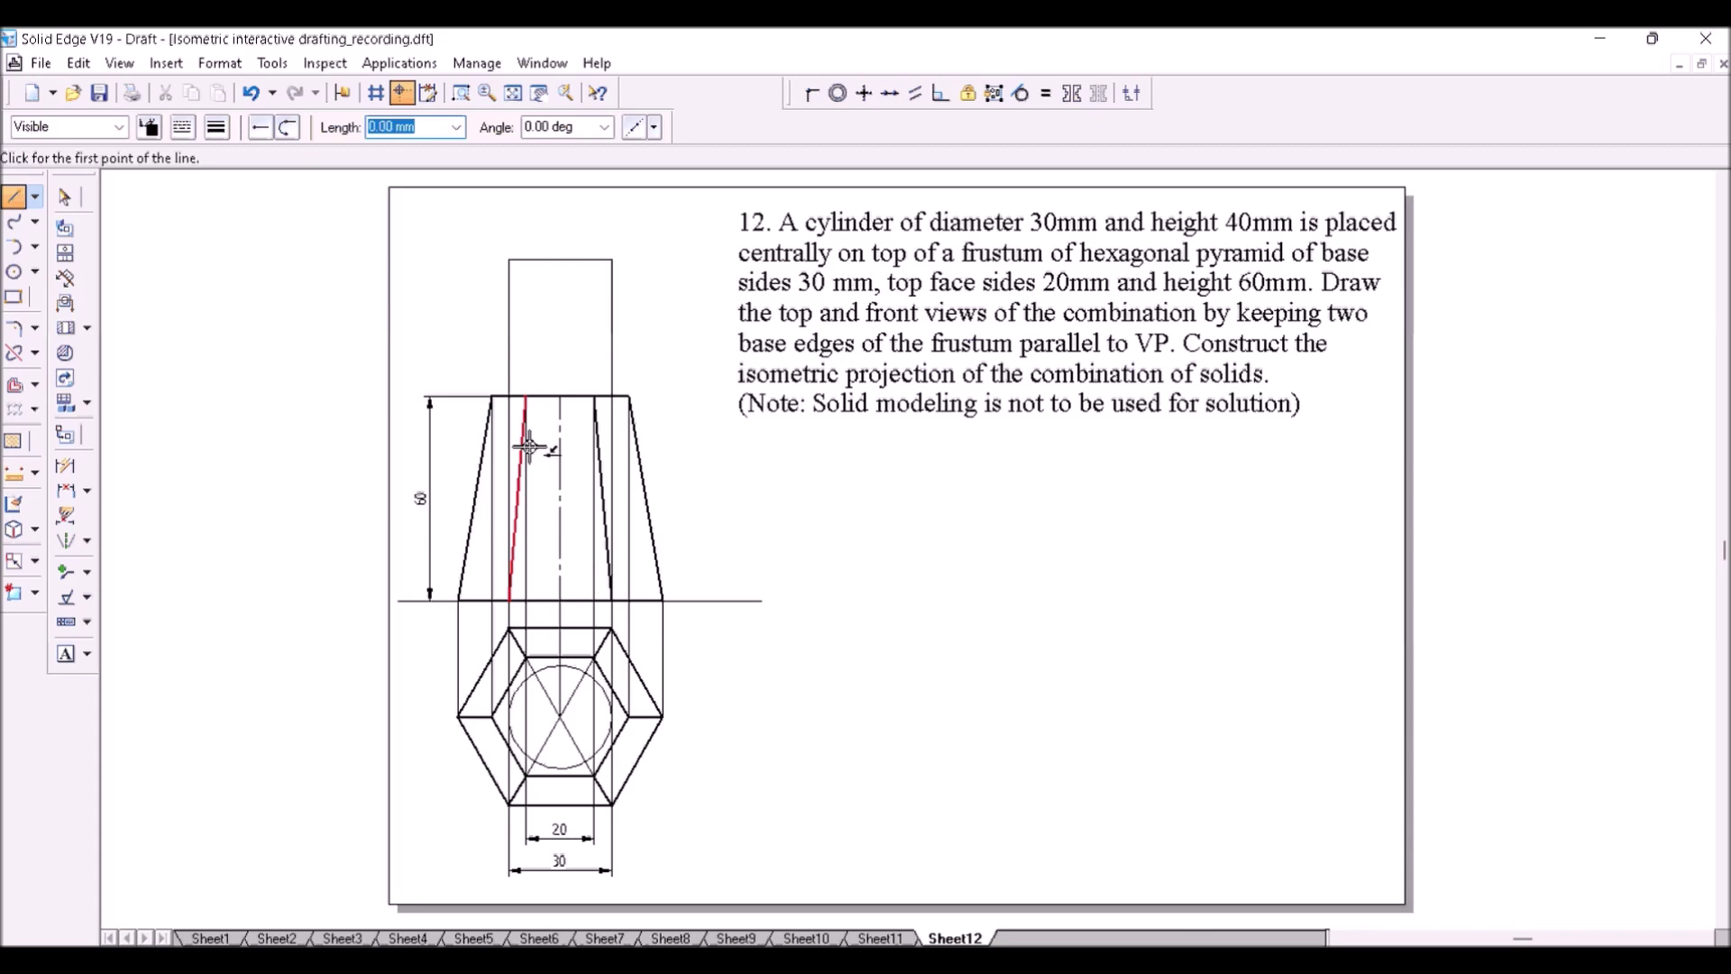
click(566, 262)
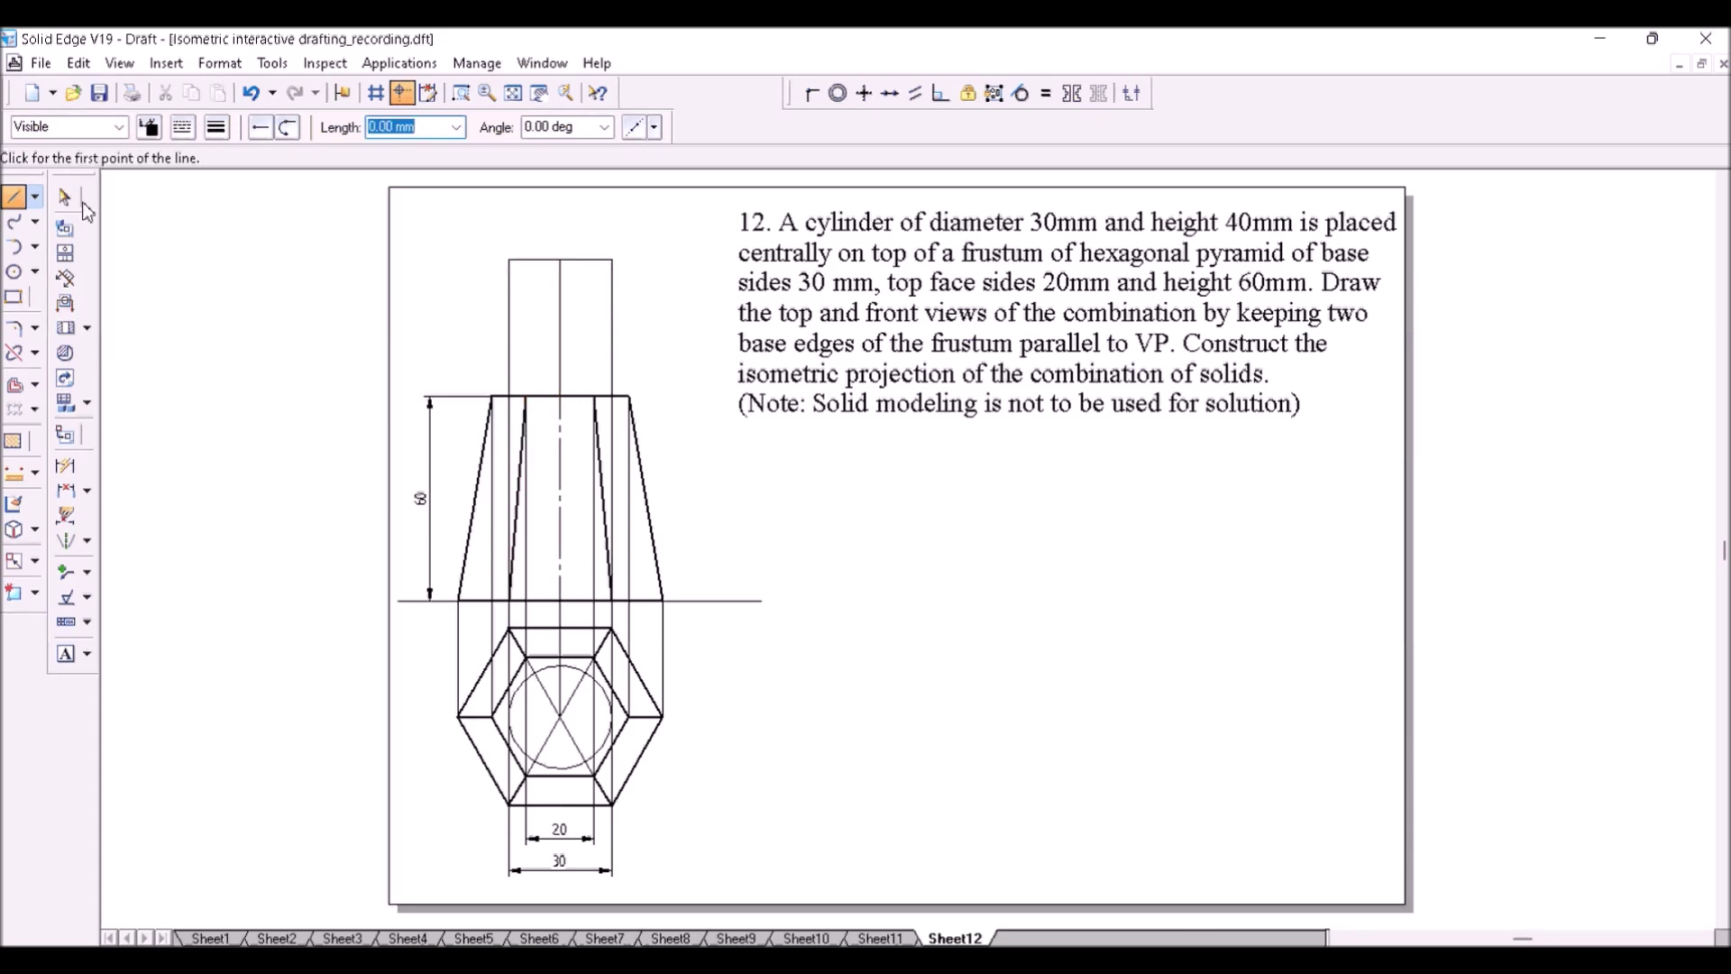
click(65, 196)
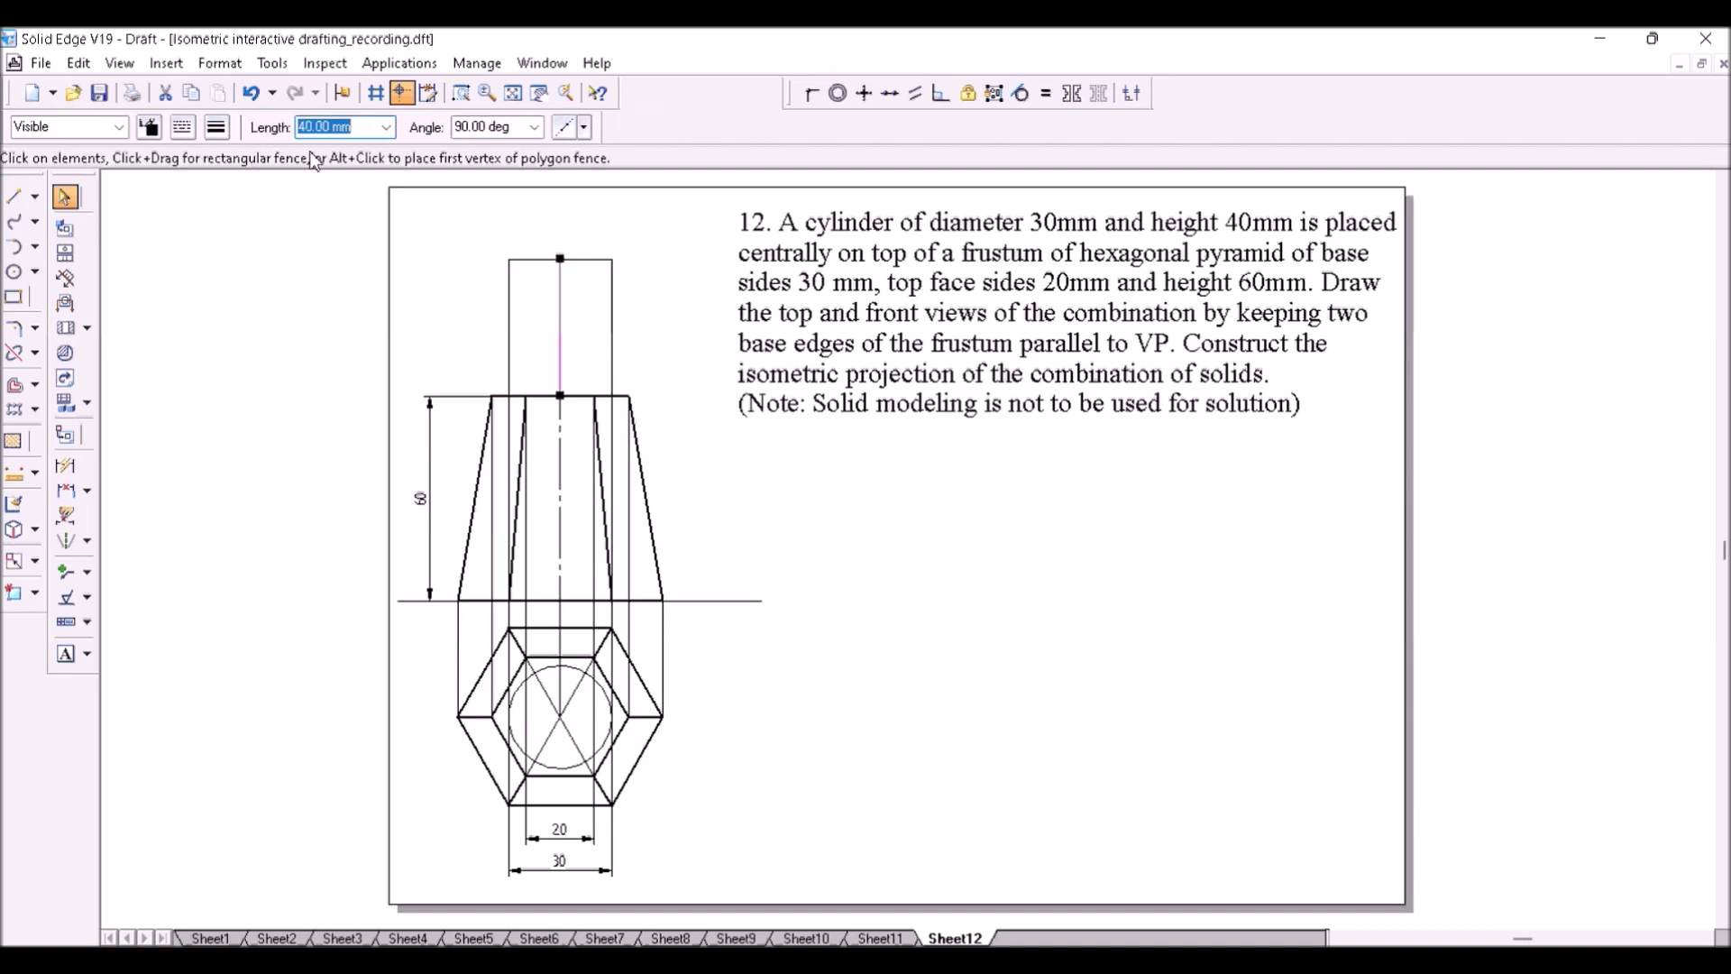
key(Escape)
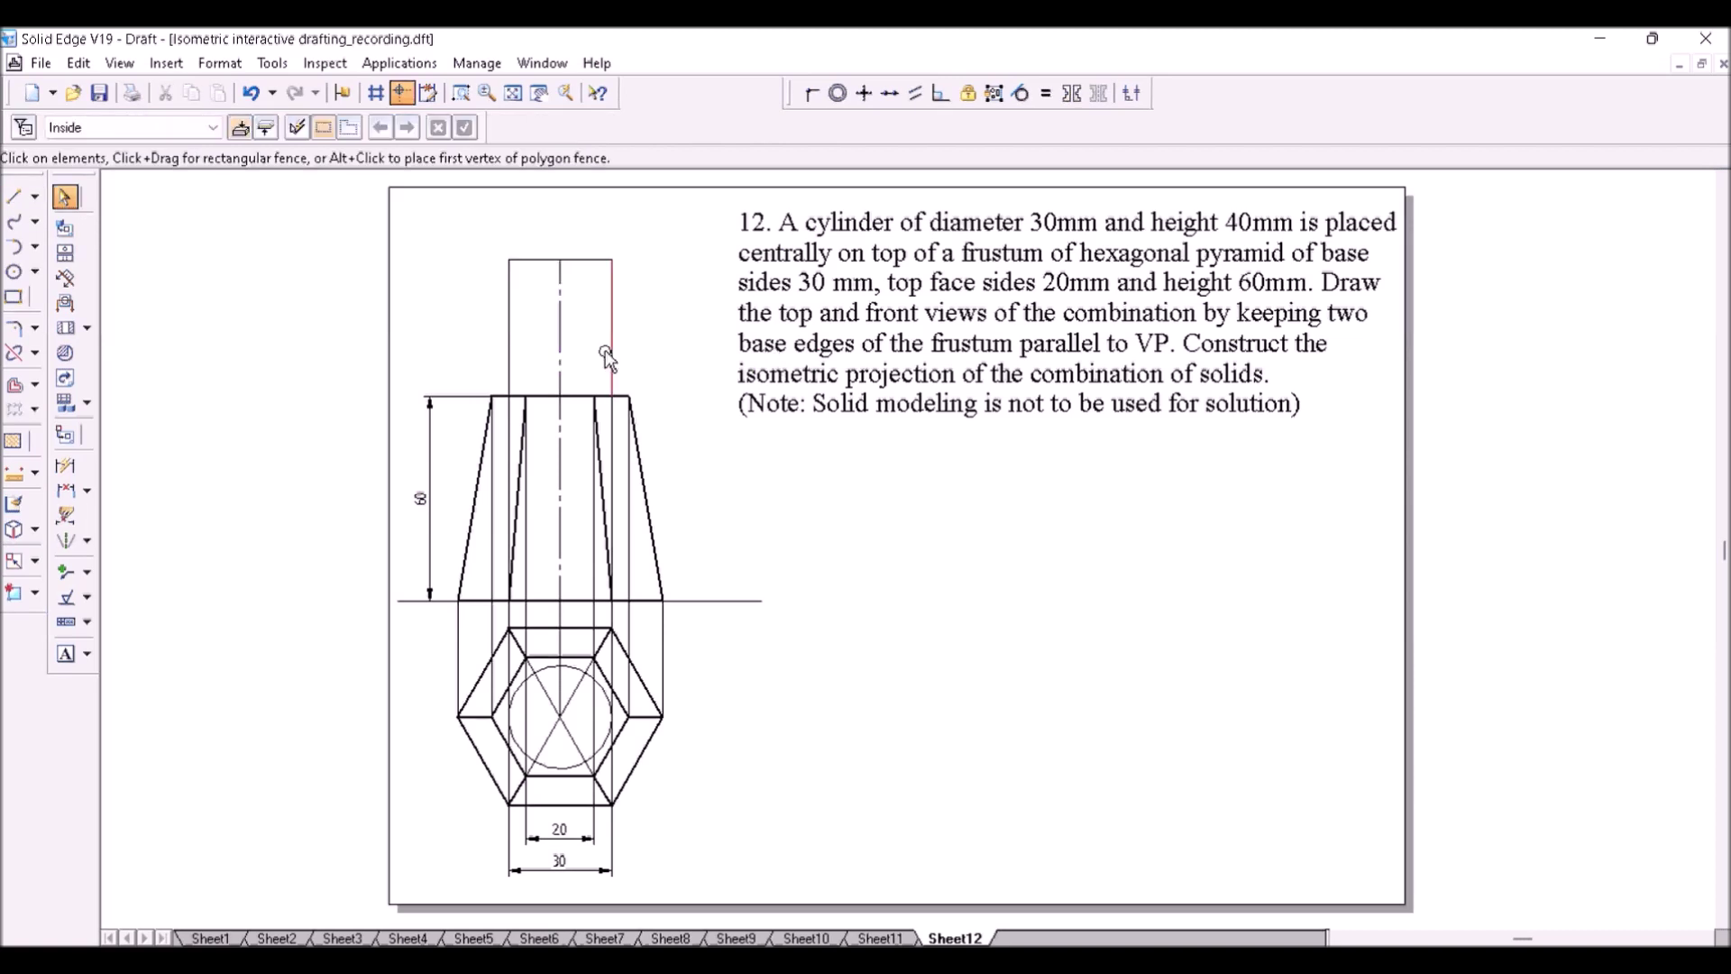
- Apply a thicker line width to the cylinder's top and side edges in the front view and its circle in the top view
click(605, 353)
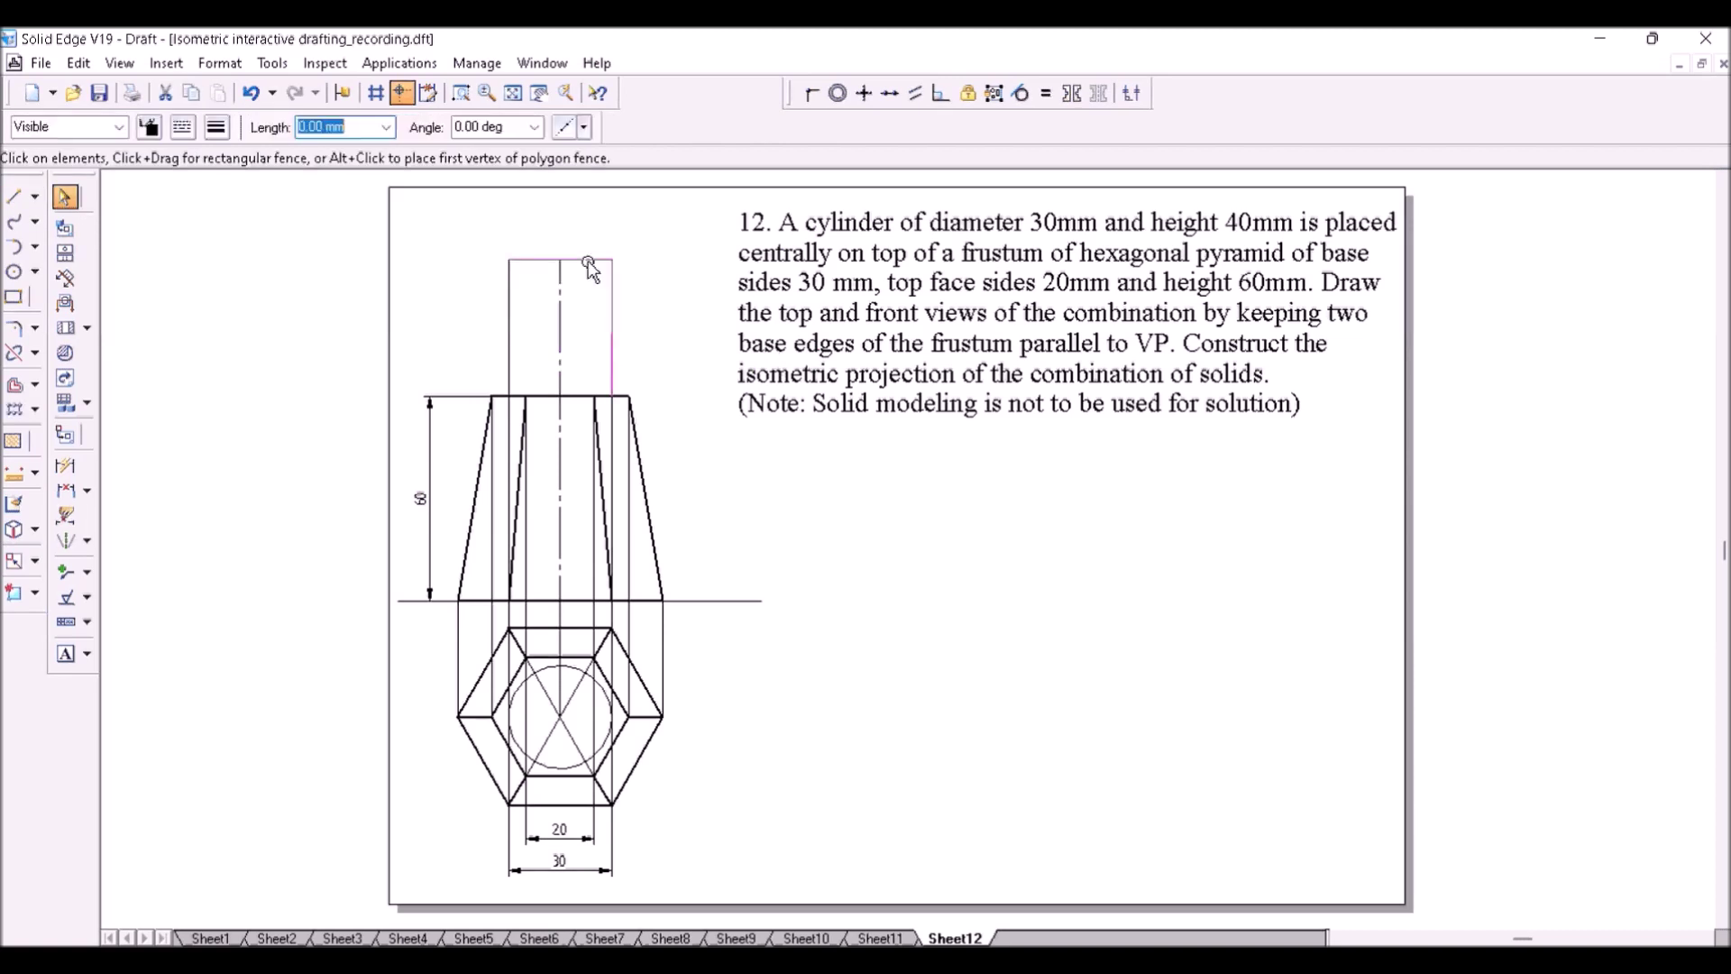
shift+click(509, 321)
shift+click(597, 680)
click(216, 127)
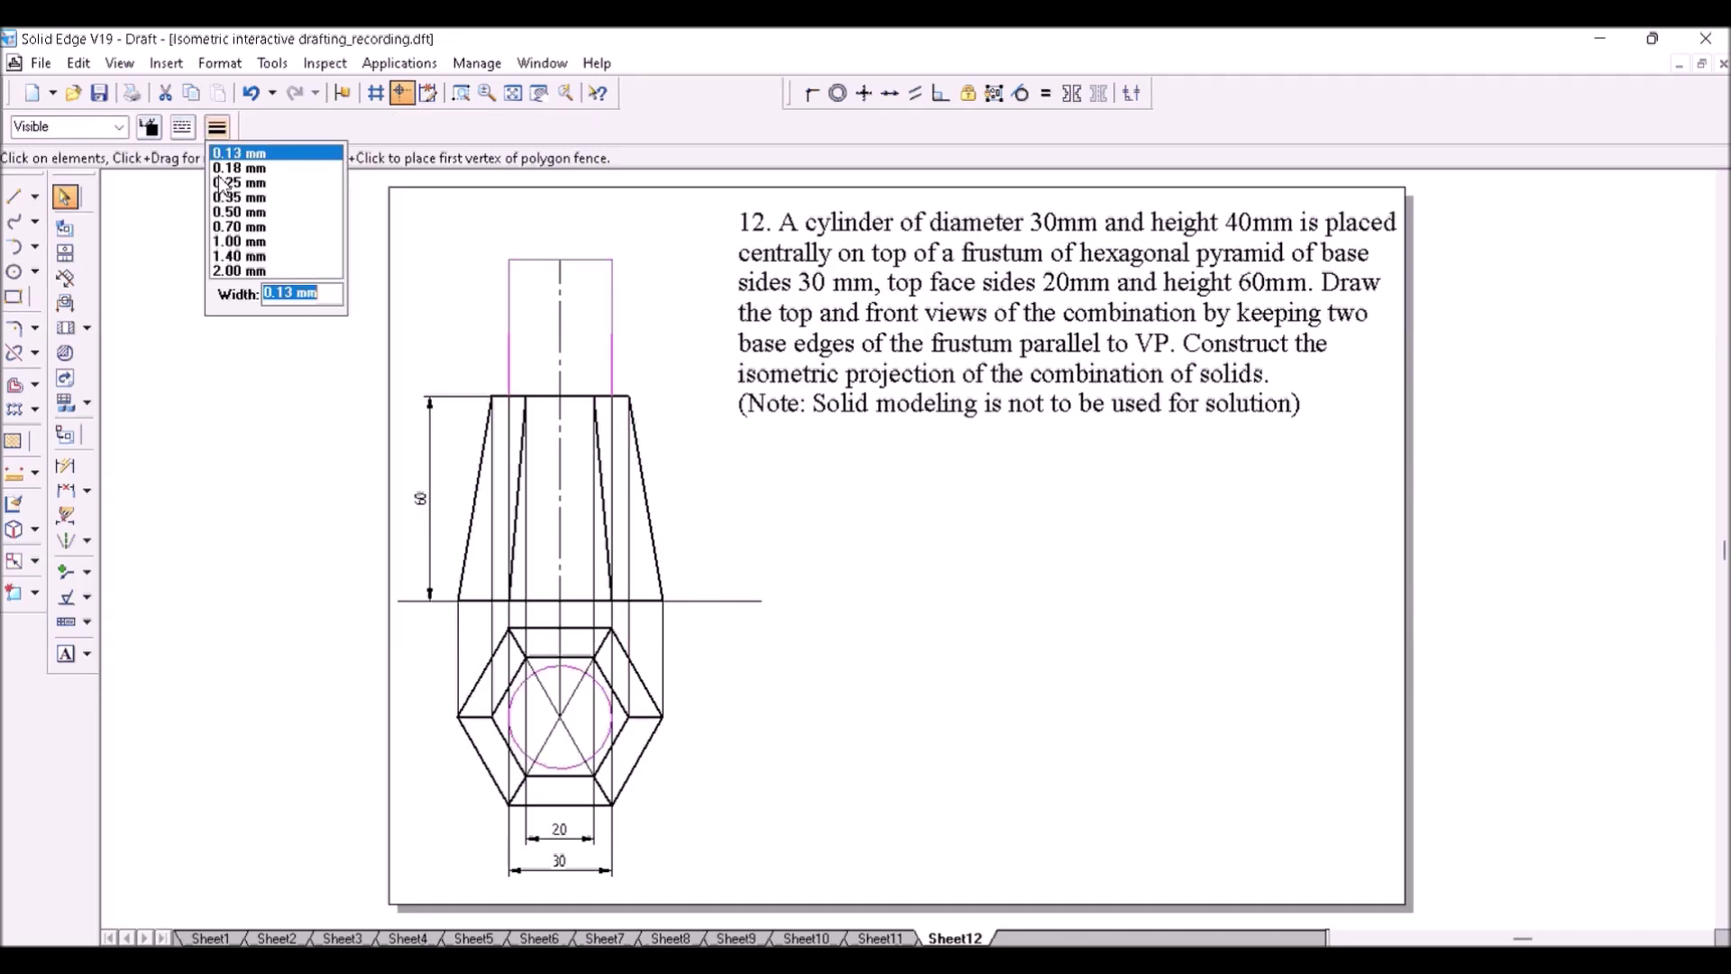
click(223, 183)
click(879, 534)
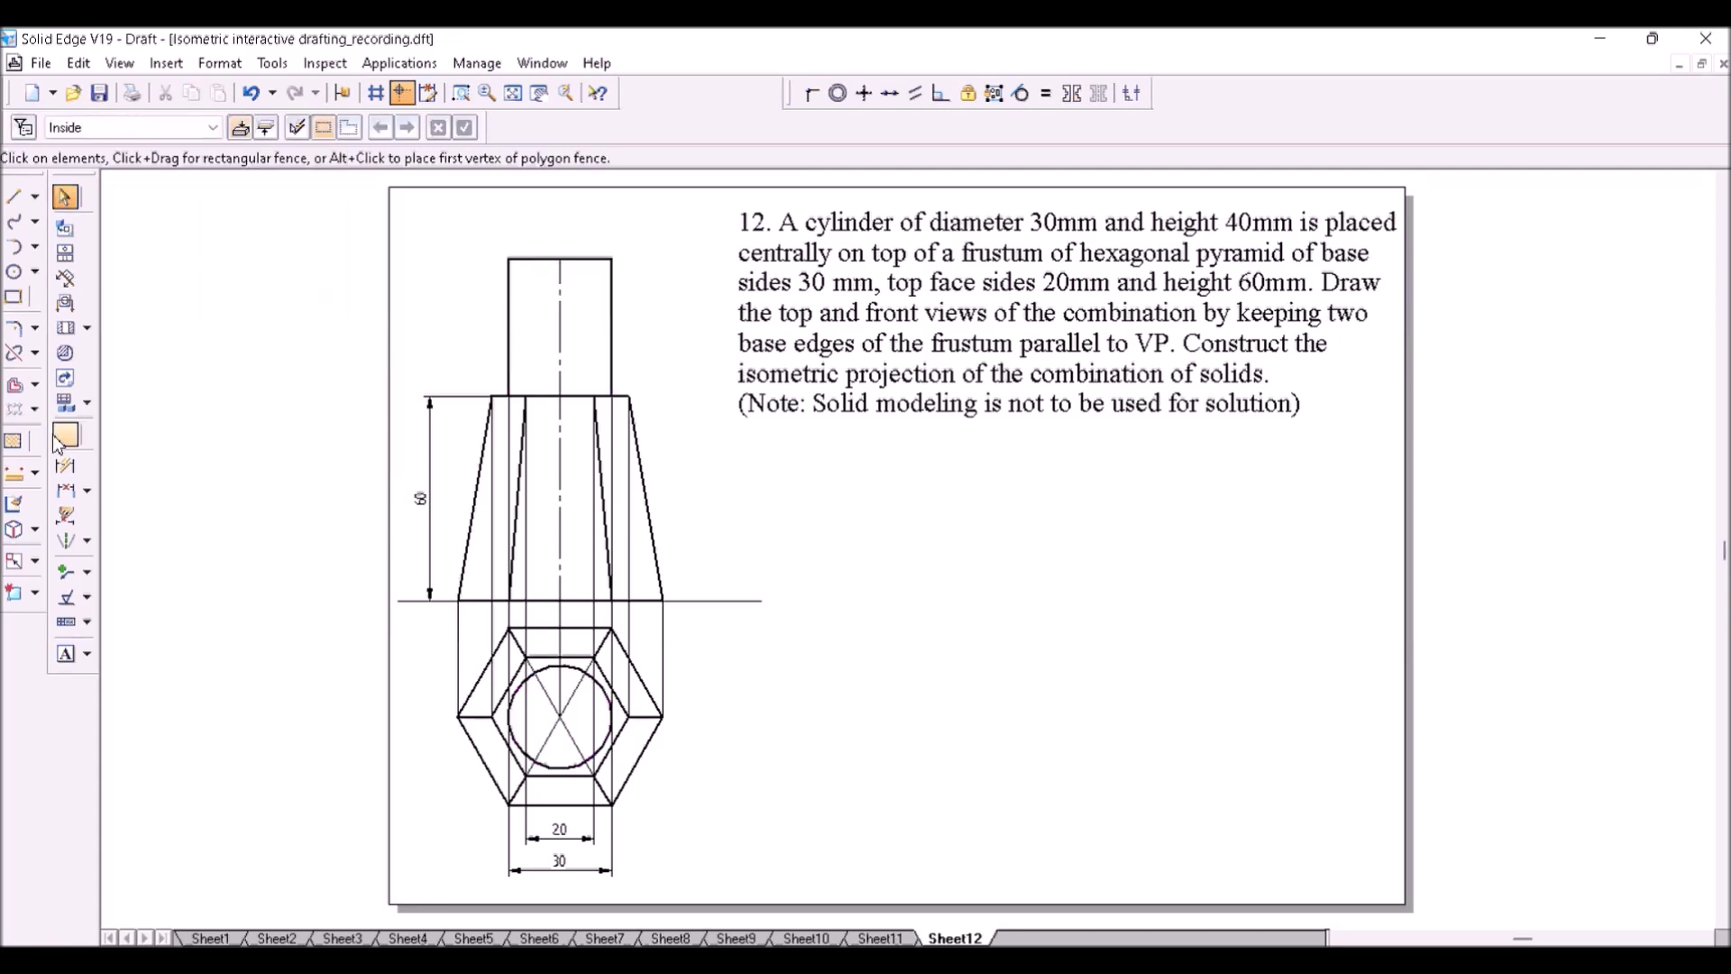
- Dimension the cylinder's height in the front view and save the drawing
click(65, 465)
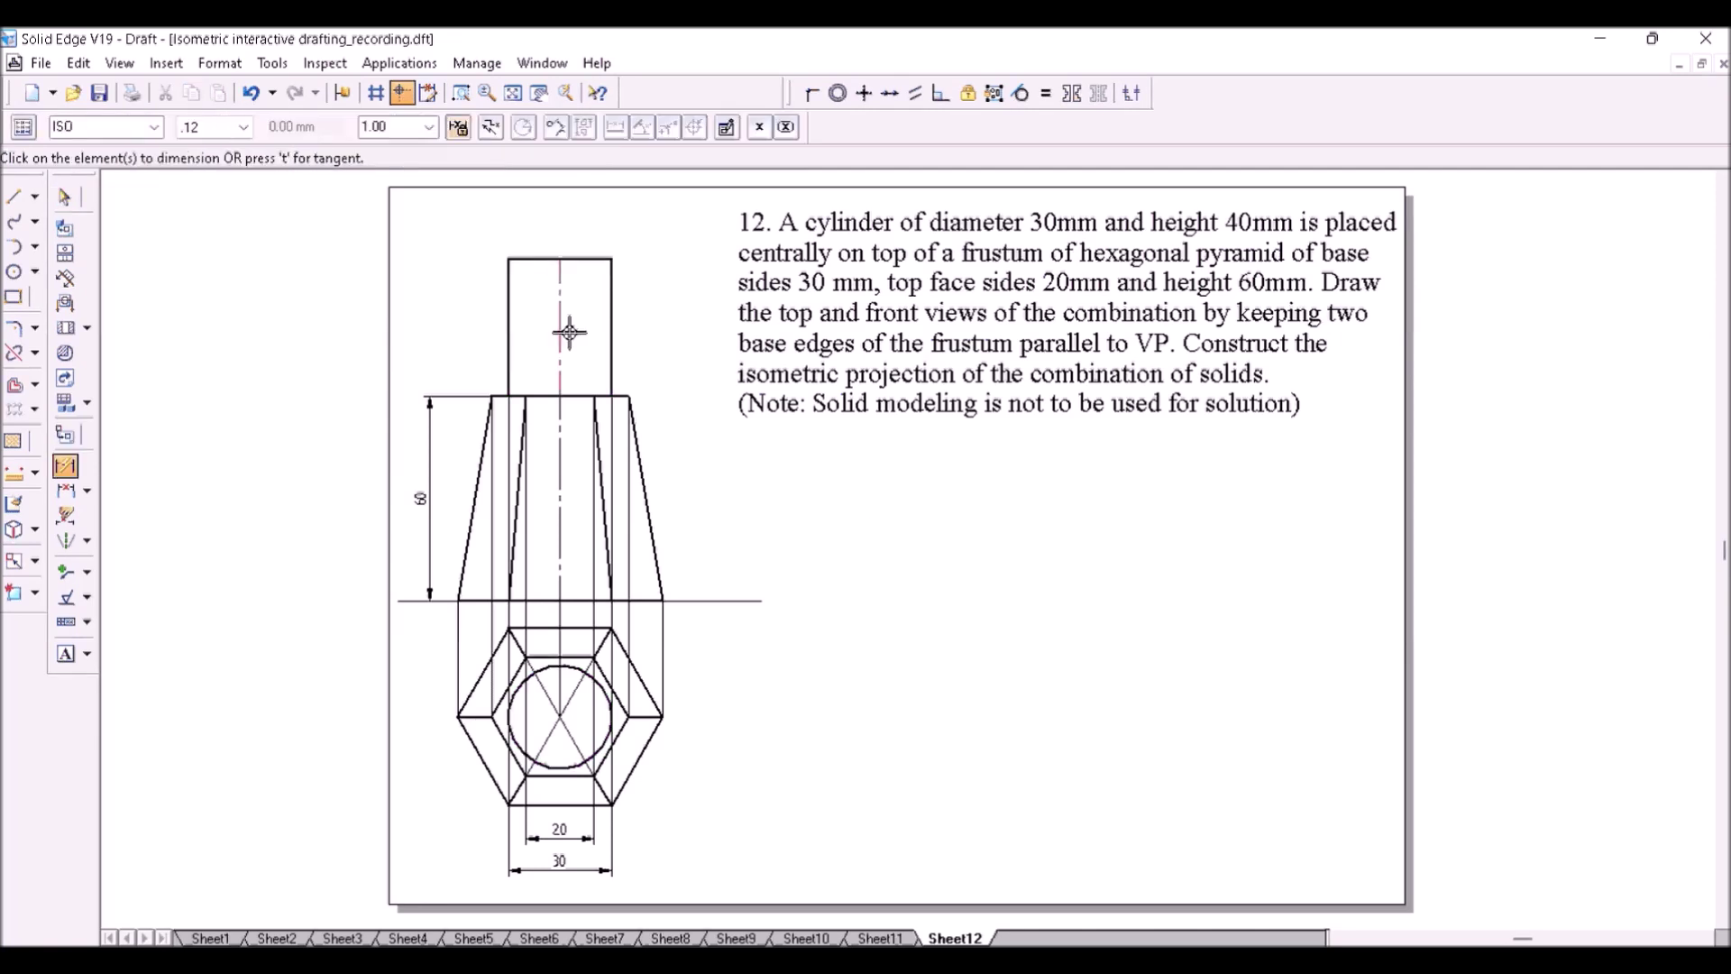
click(565, 333)
click(432, 337)
click(100, 94)
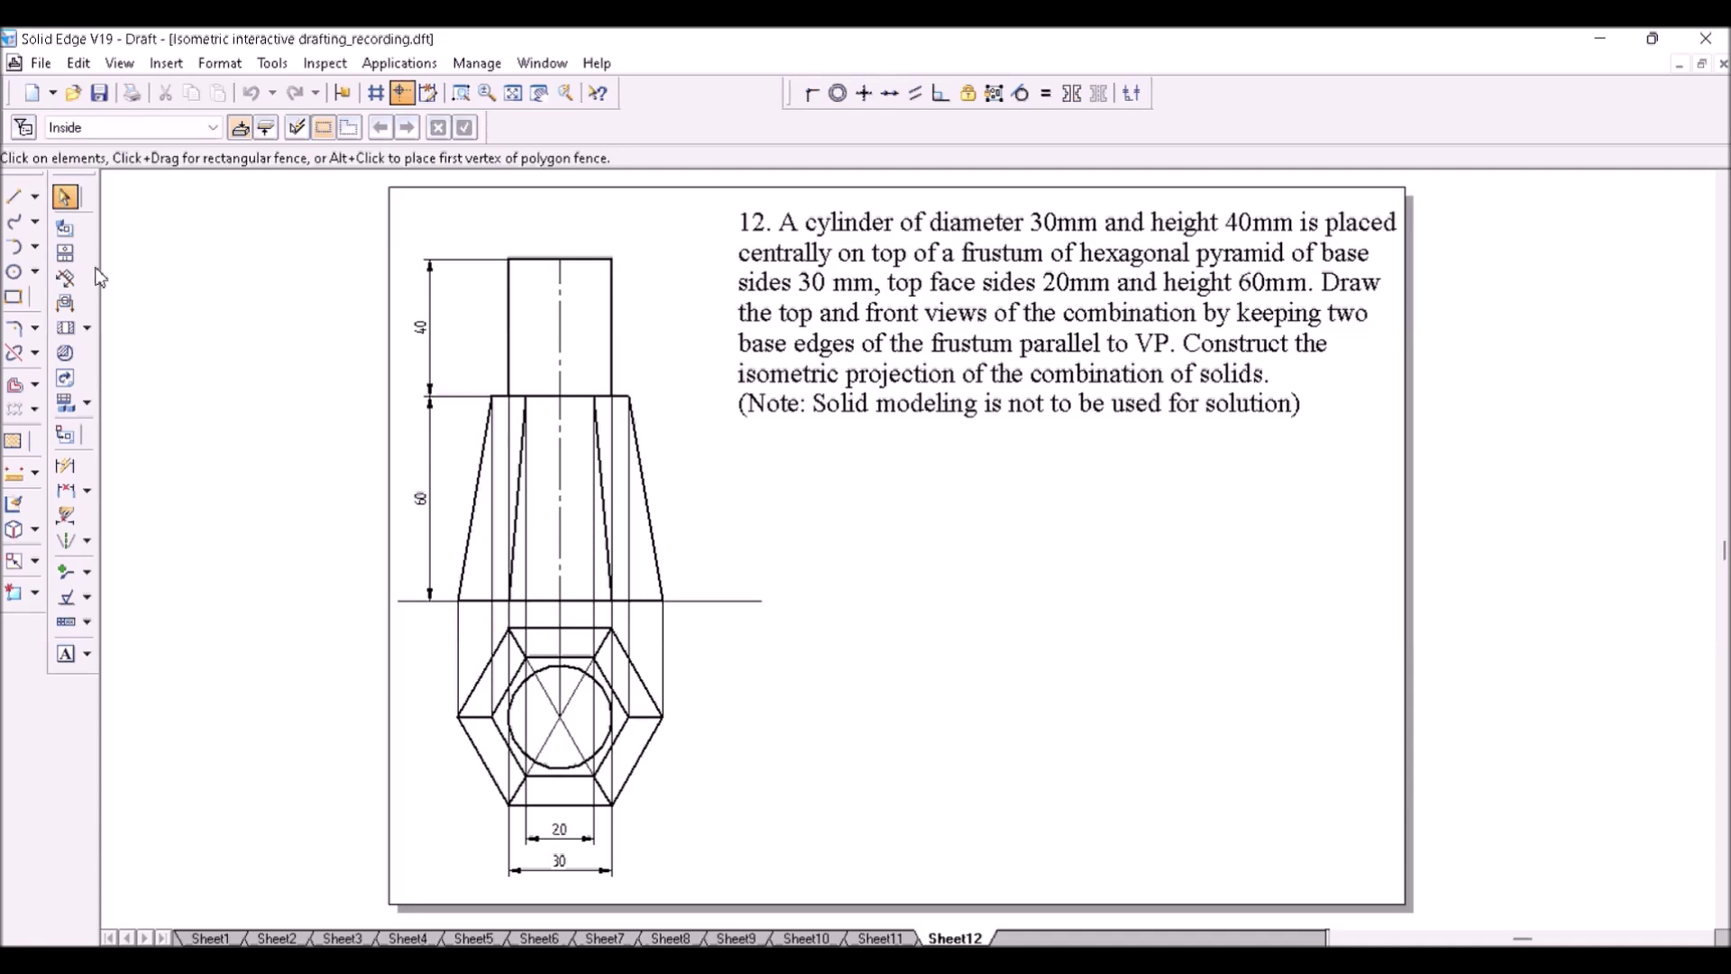
- Complete a thin rectangle enclosing the base hexagon in the top view by drawing its missing corner lines
key(l)
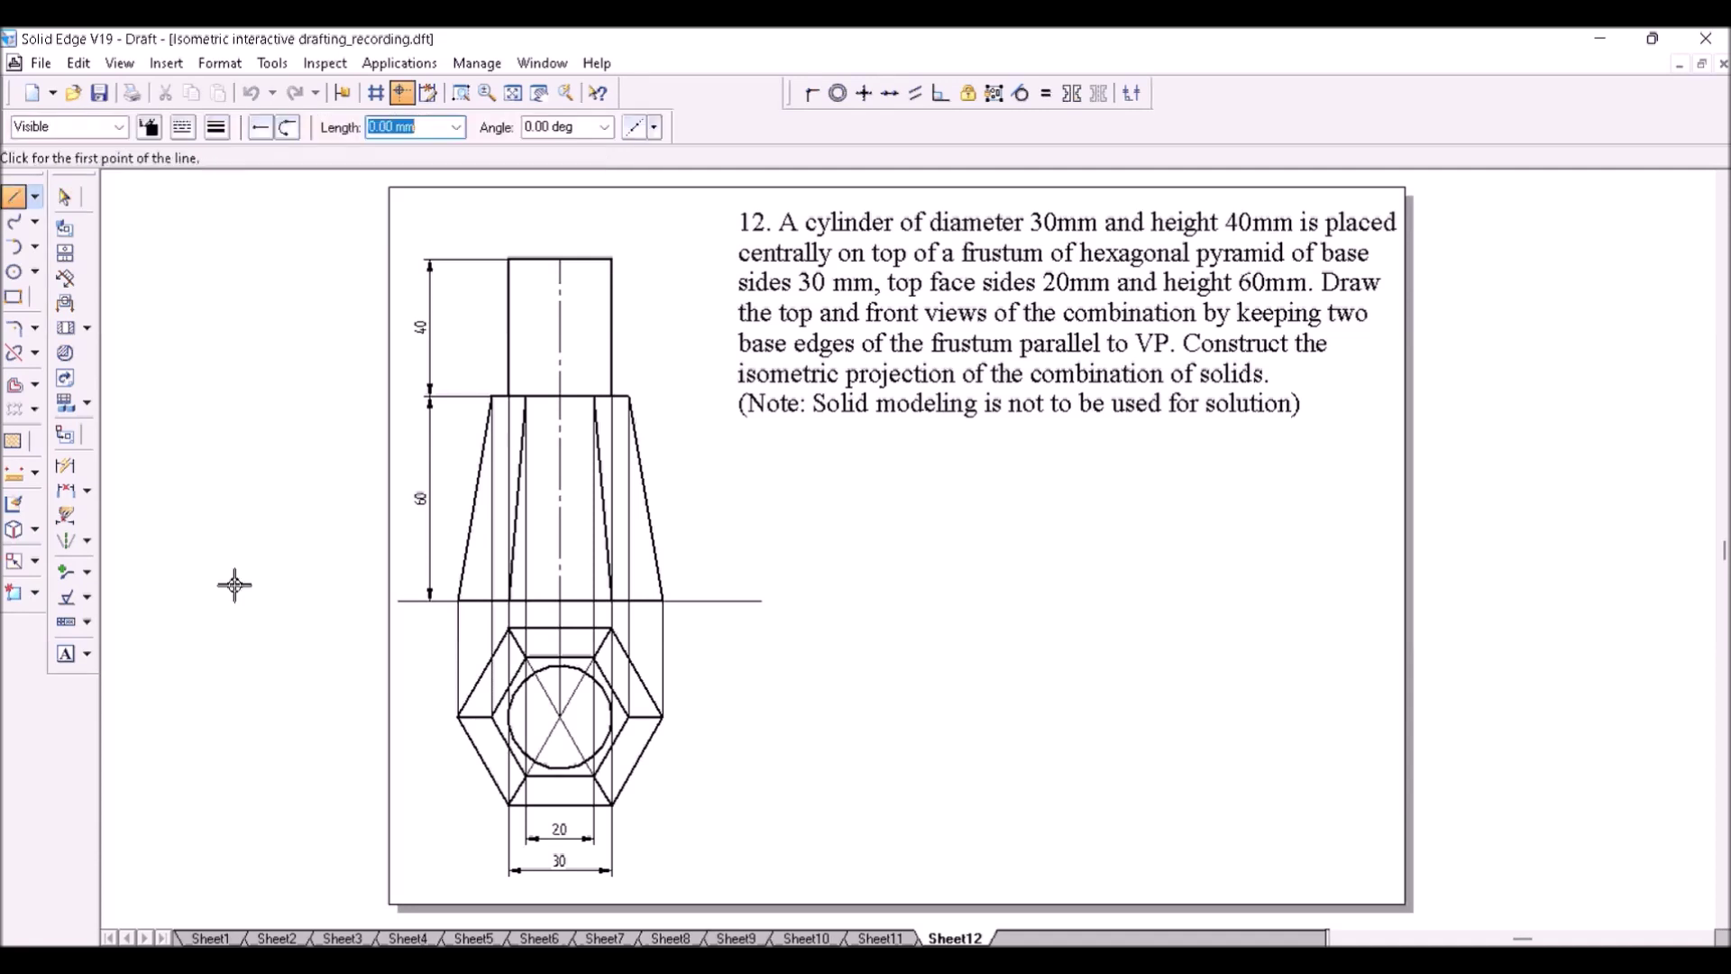
click(458, 716)
click(458, 805)
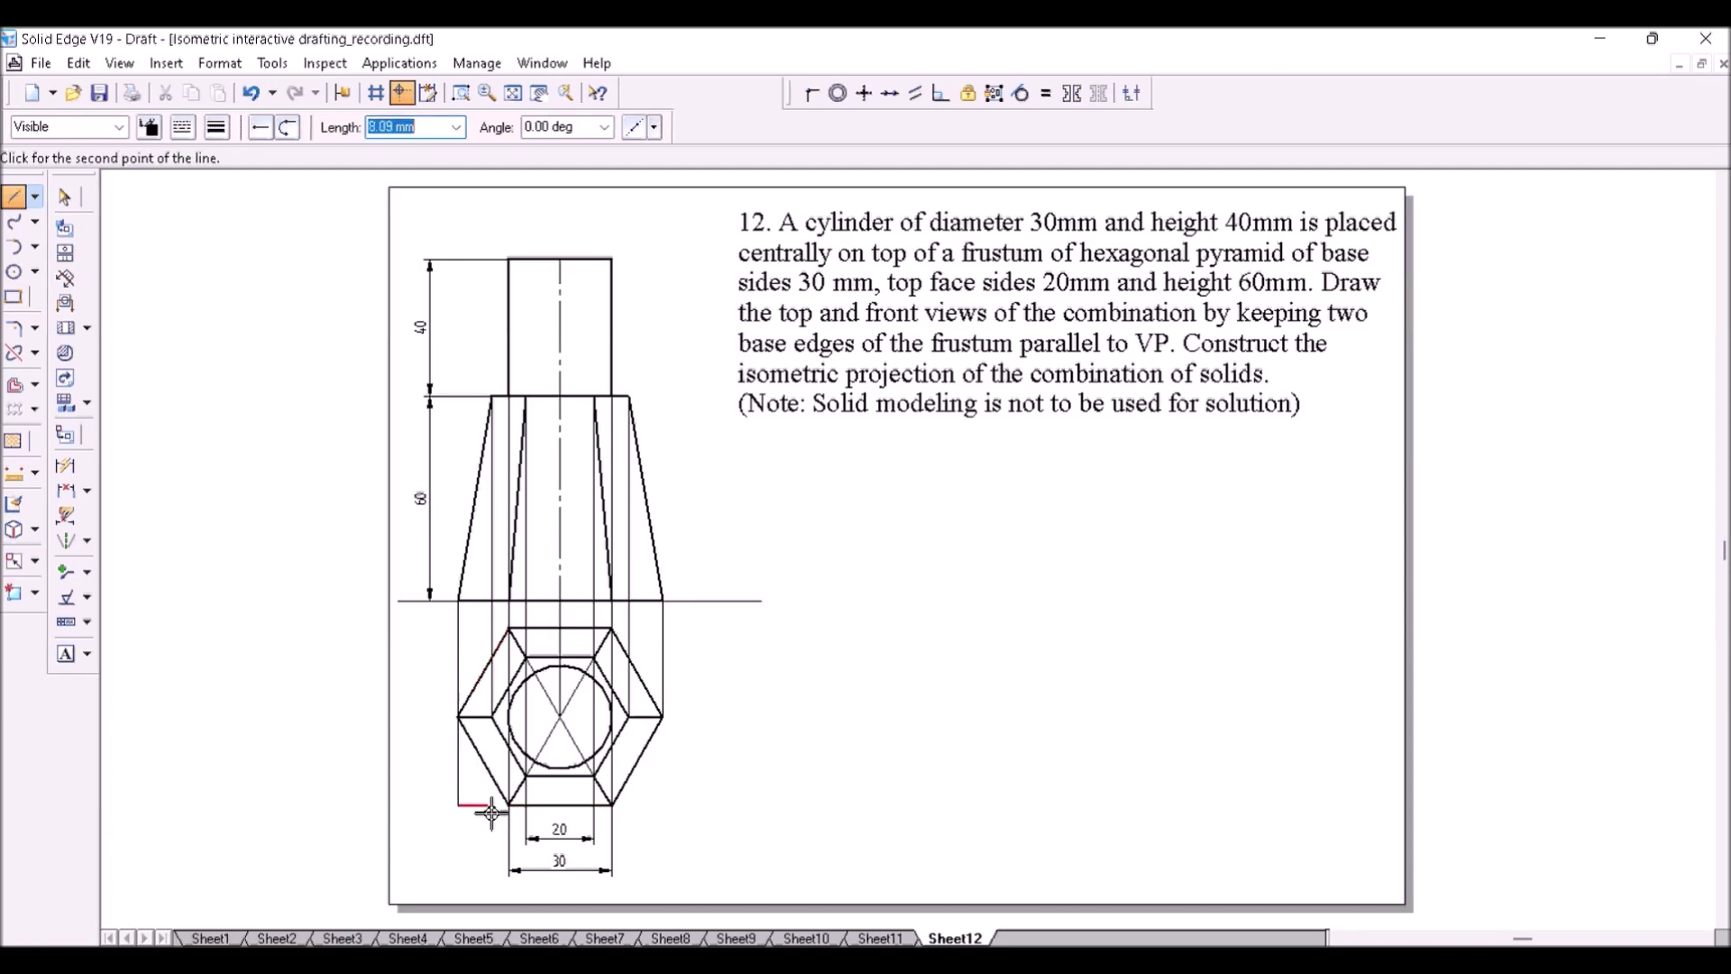
click(509, 806)
right_click(509, 805)
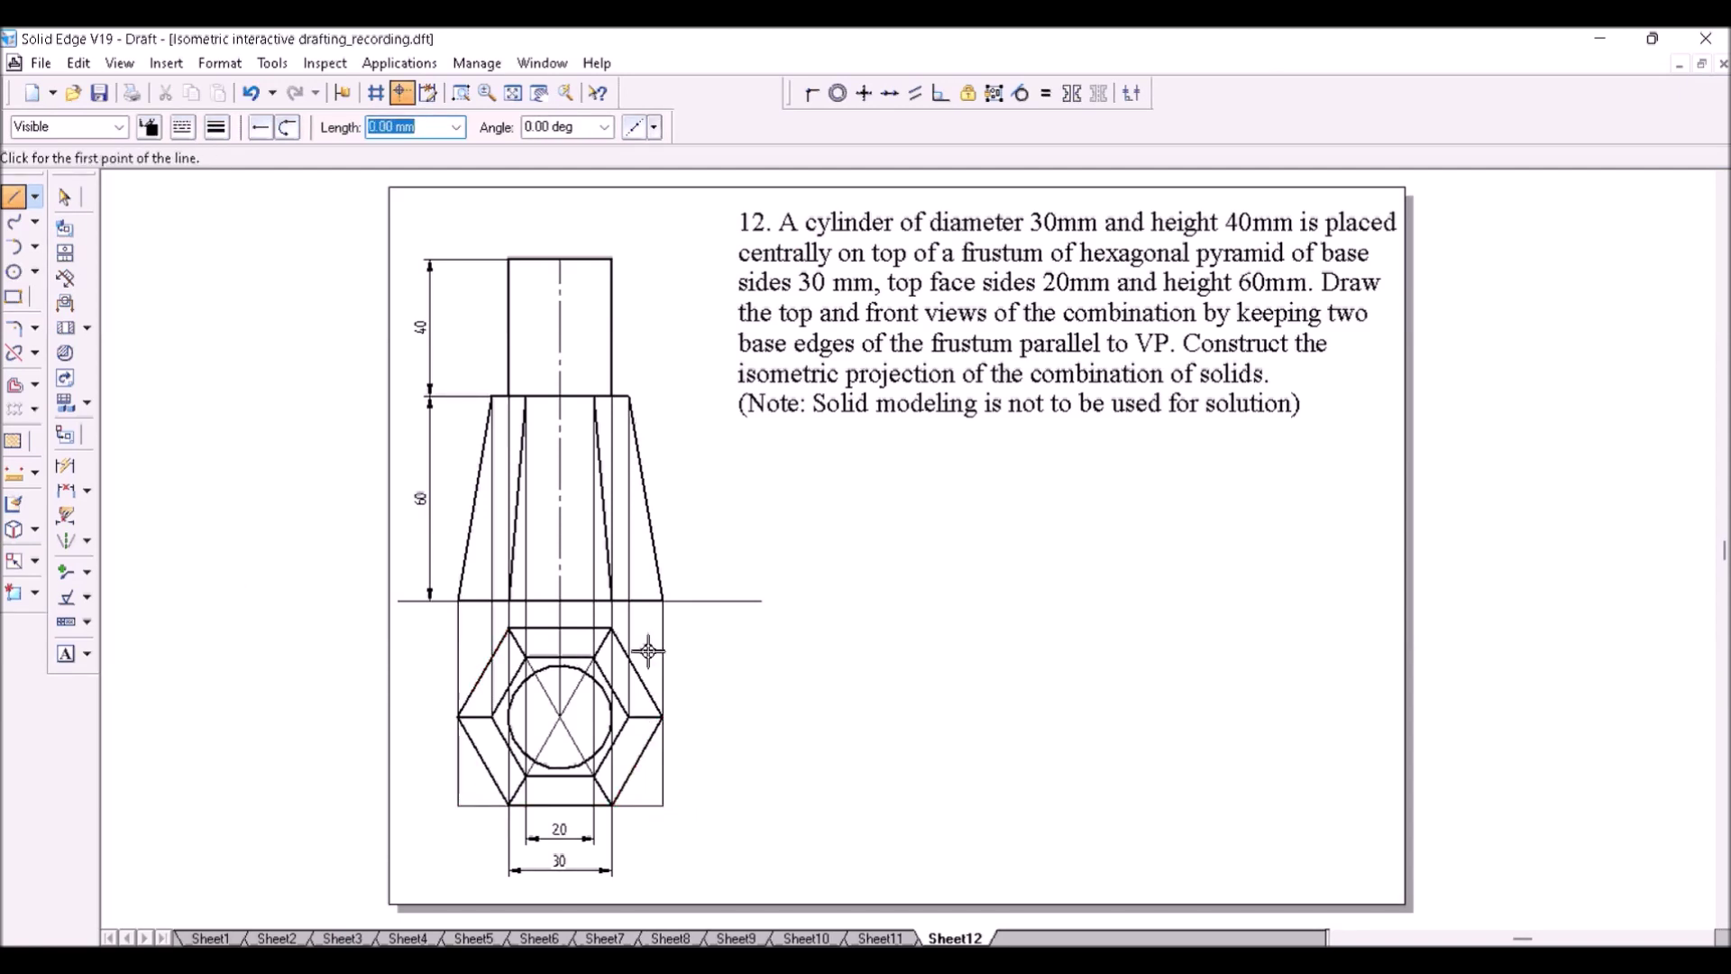
click(510, 629)
click(458, 629)
right_click(458, 628)
click(612, 628)
click(663, 628)
right_click(662, 629)
- Dimension the enclosing rectangle's half depth, full depth and overall width in the top view
click(65, 466)
click(434, 739)
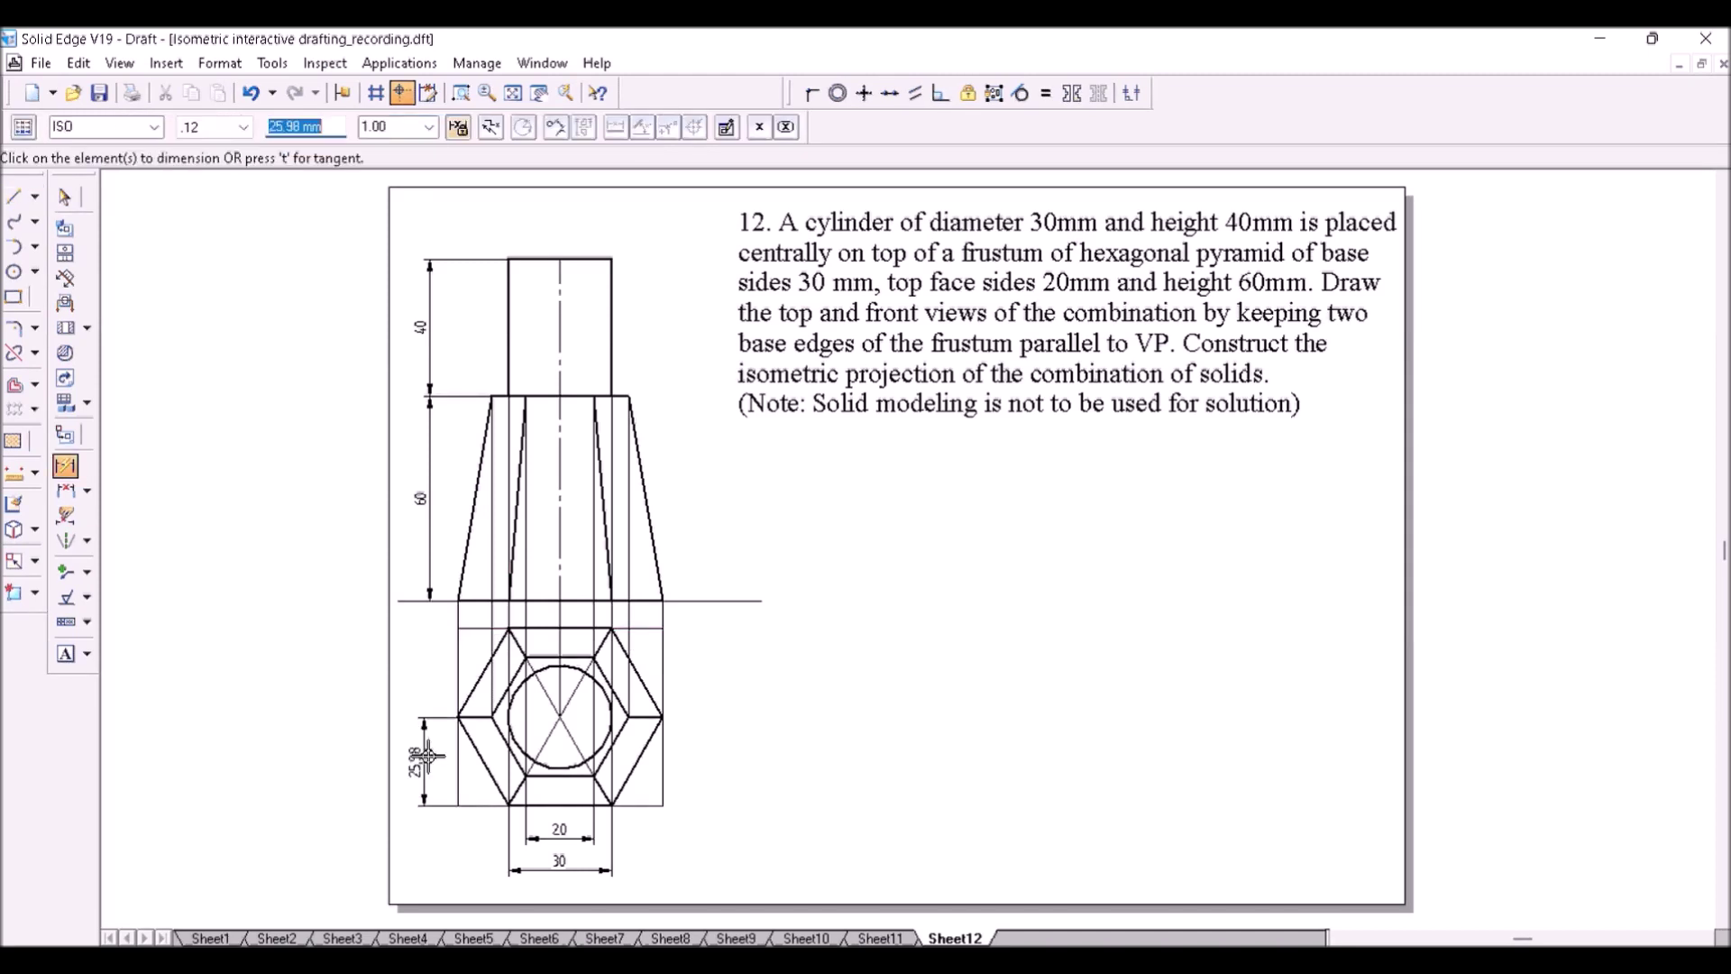
click(427, 756)
click(656, 629)
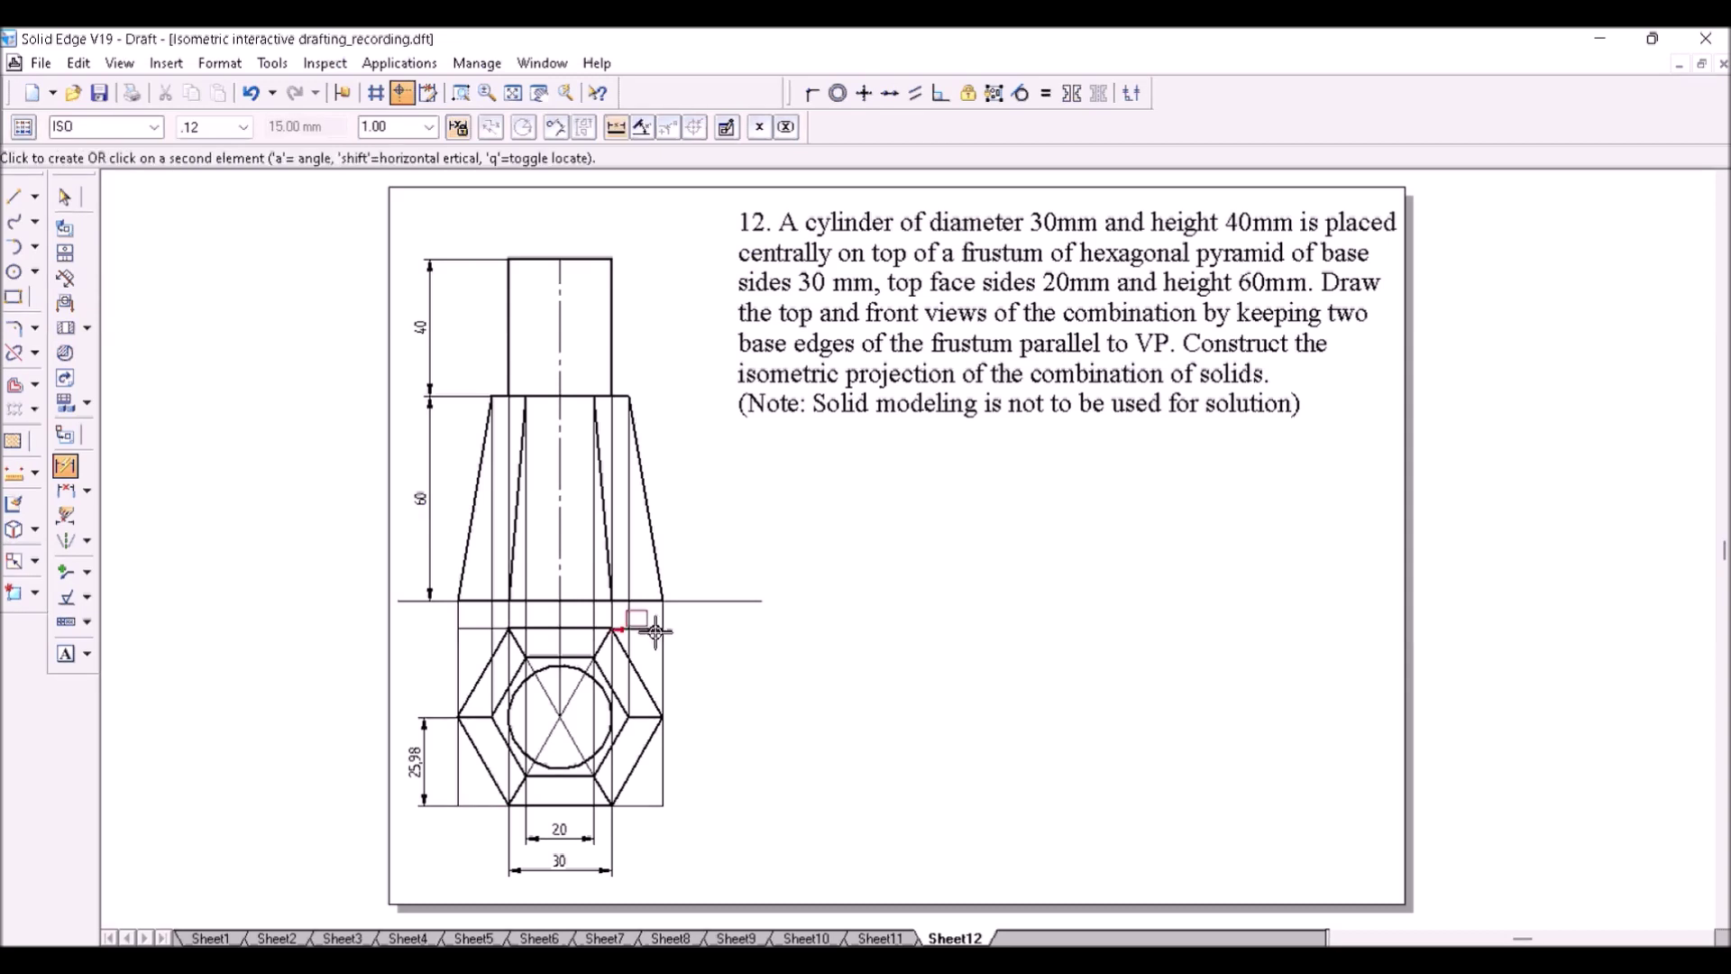
click(642, 804)
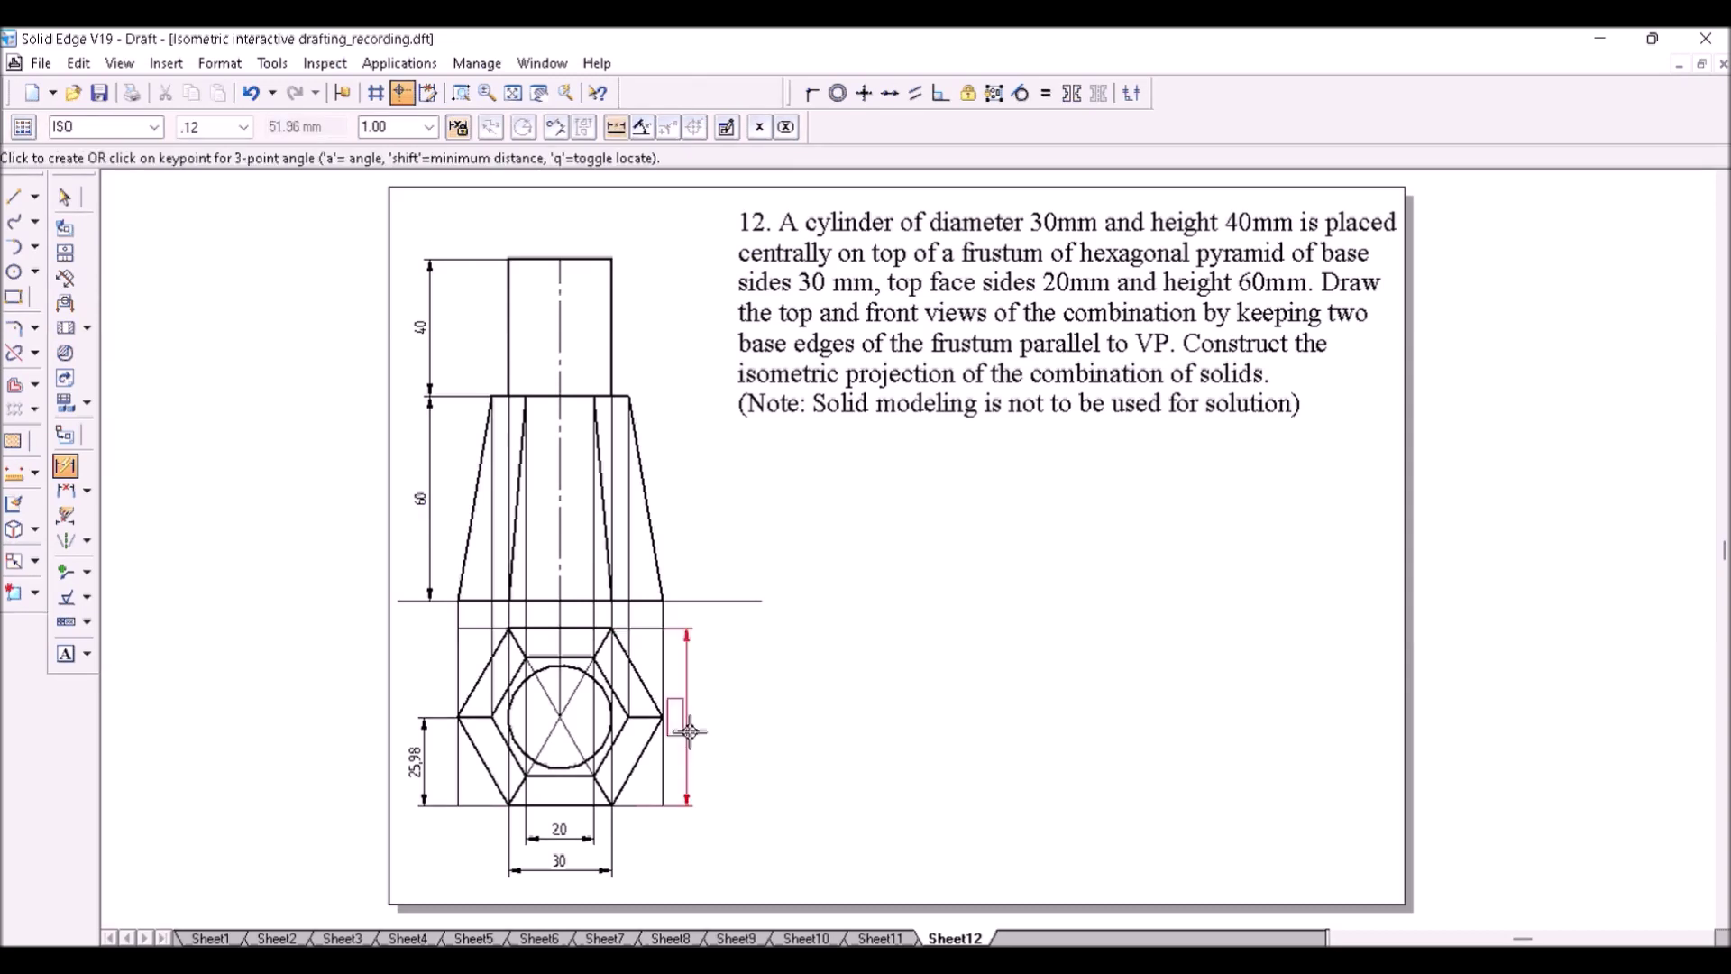
click(694, 726)
click(458, 761)
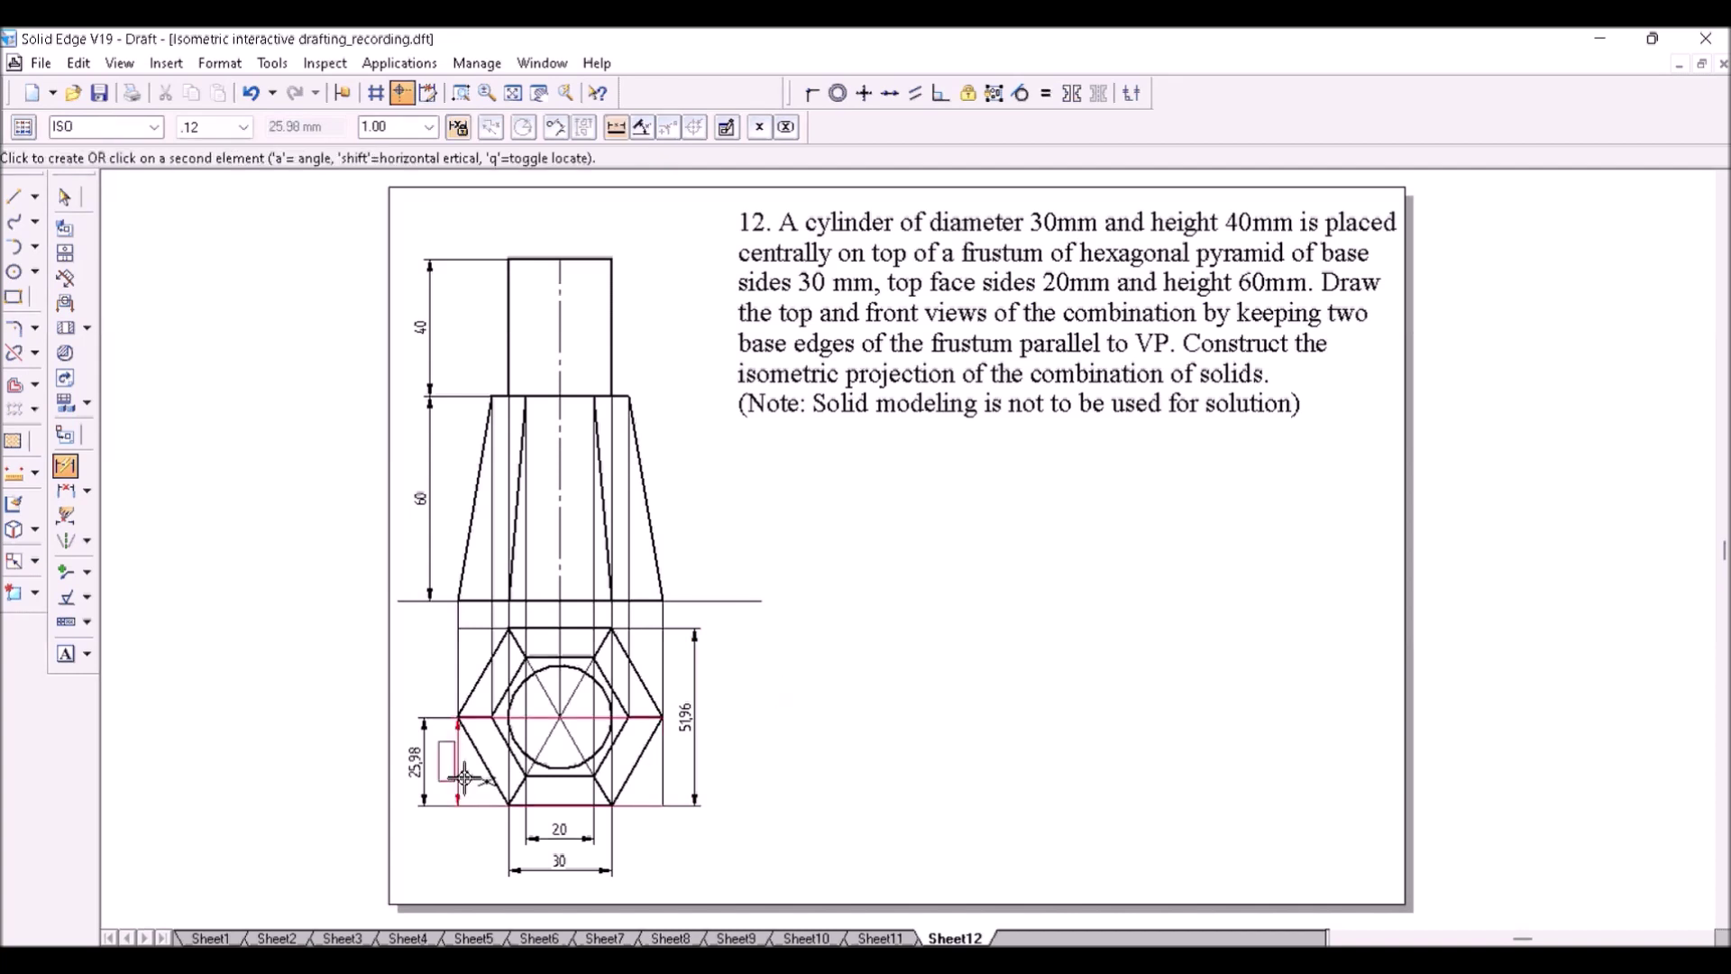
click(663, 762)
click(497, 900)
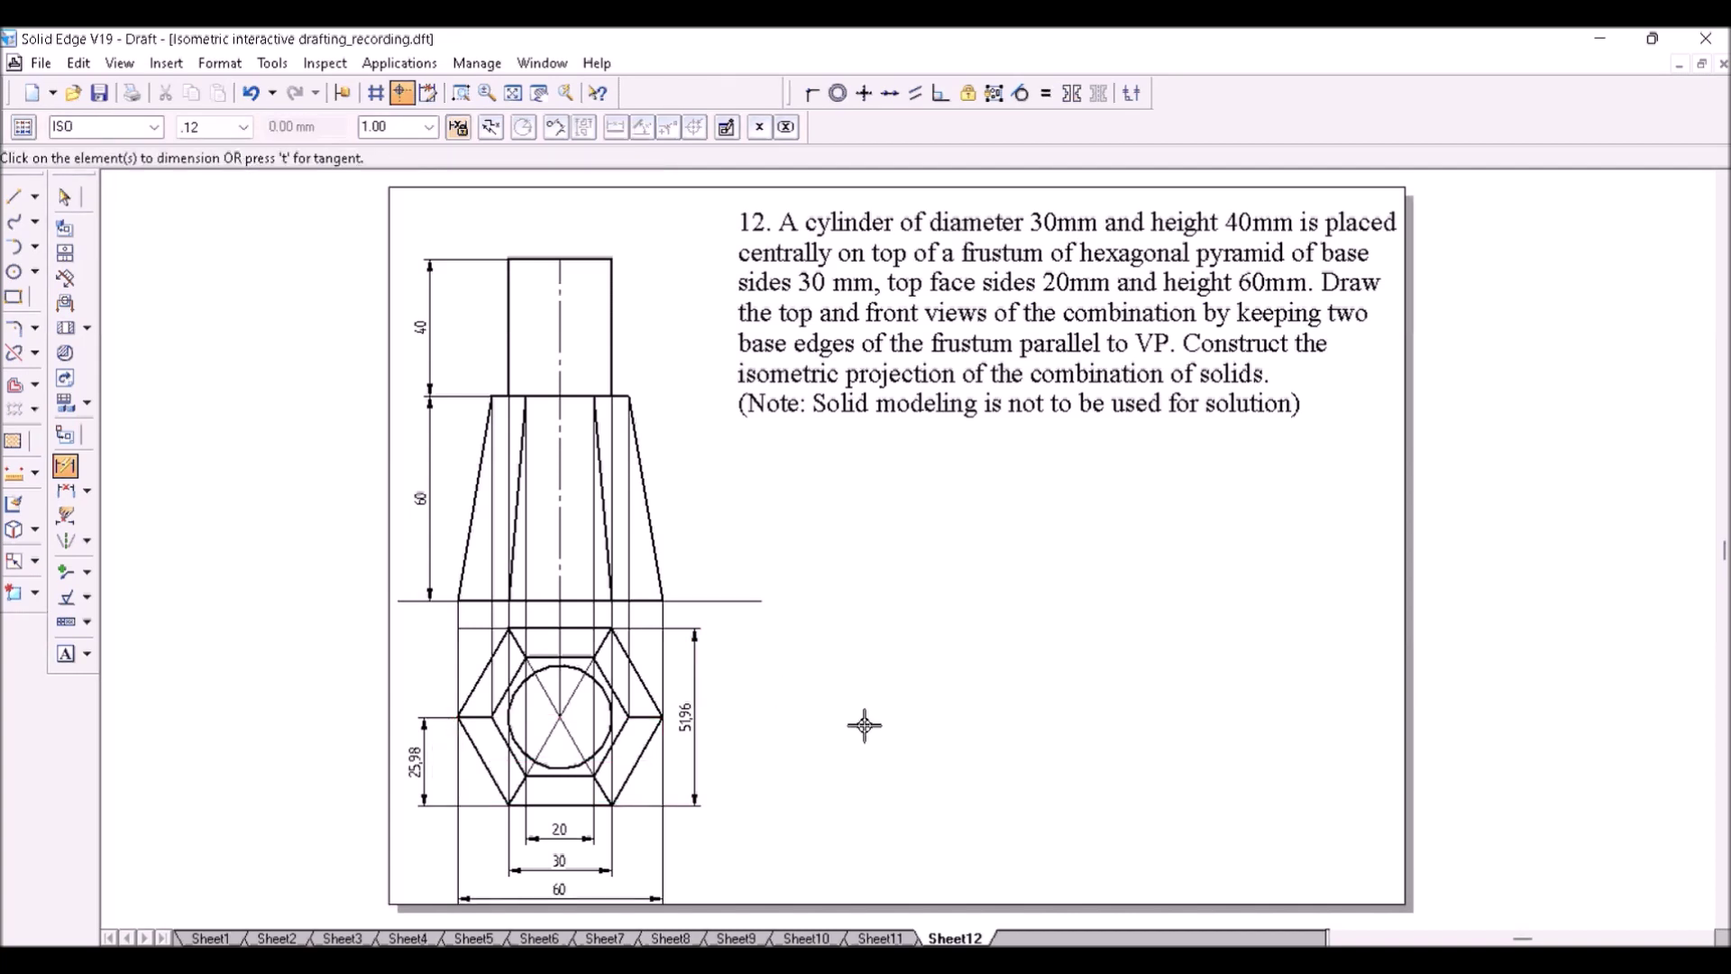
- Dimension the horizontal offset between the enclosing rectangle's left side and the base hexagon's nearest lower vertex
click(65, 490)
click(509, 801)
click(458, 785)
click(420, 842)
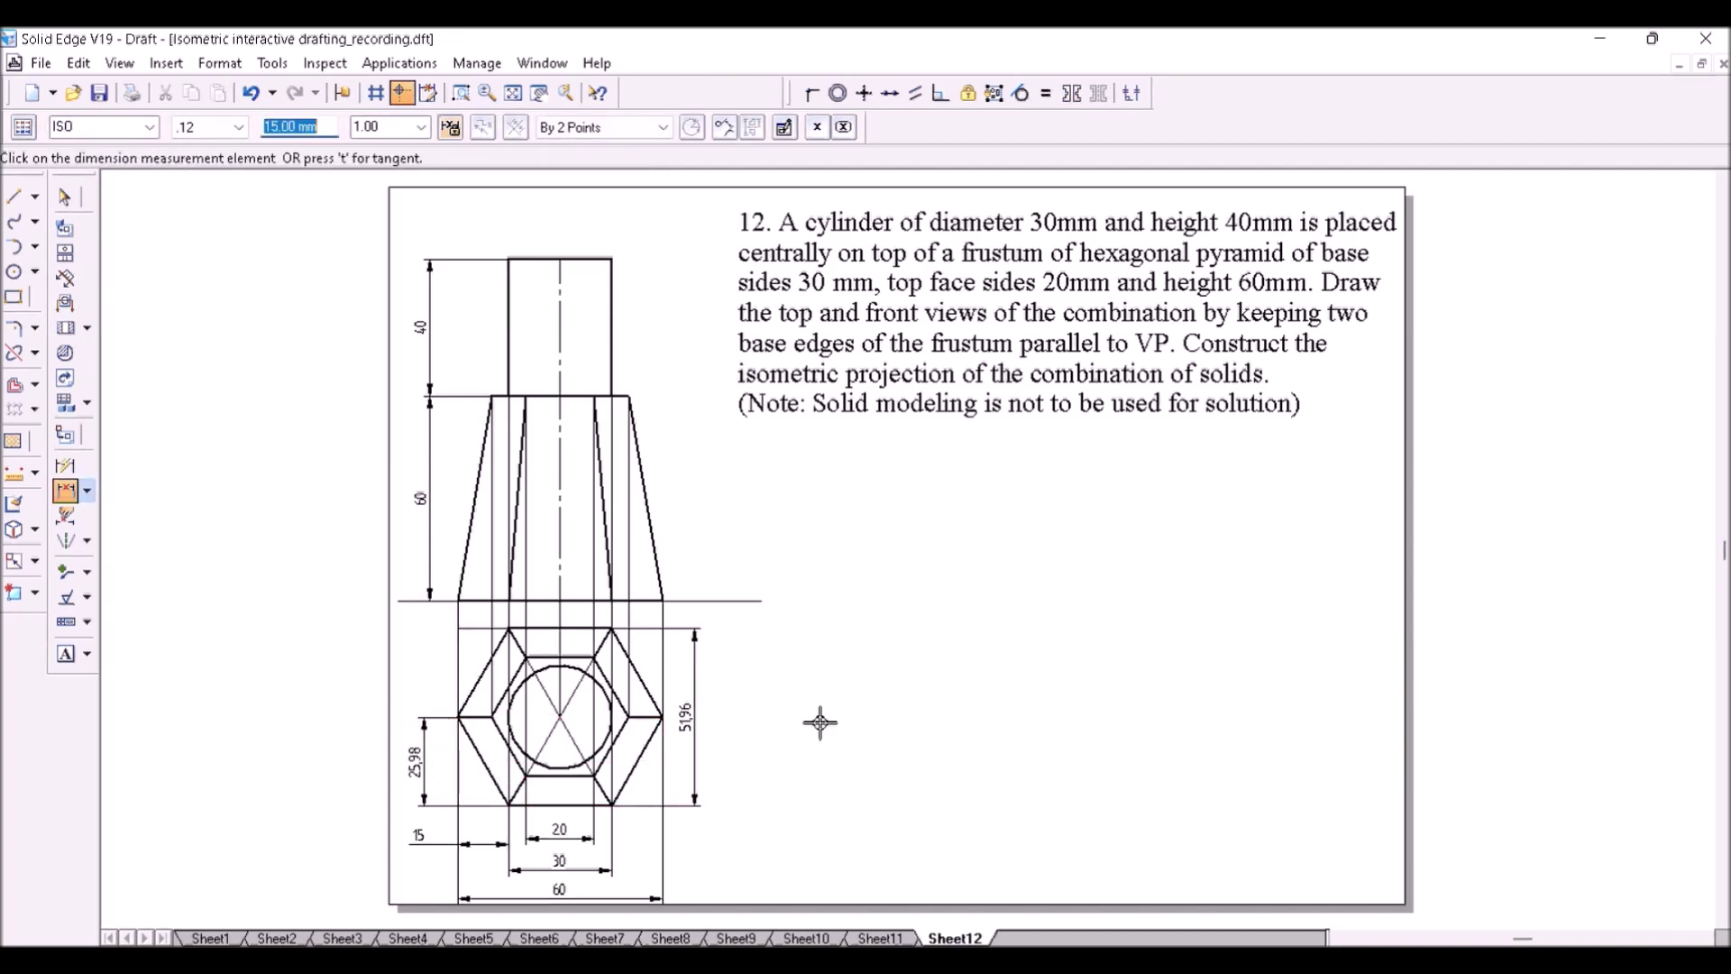
- Draw a horizontal baseline for the isometric projection in the empty area below the problem text
key(l)
click(792, 857)
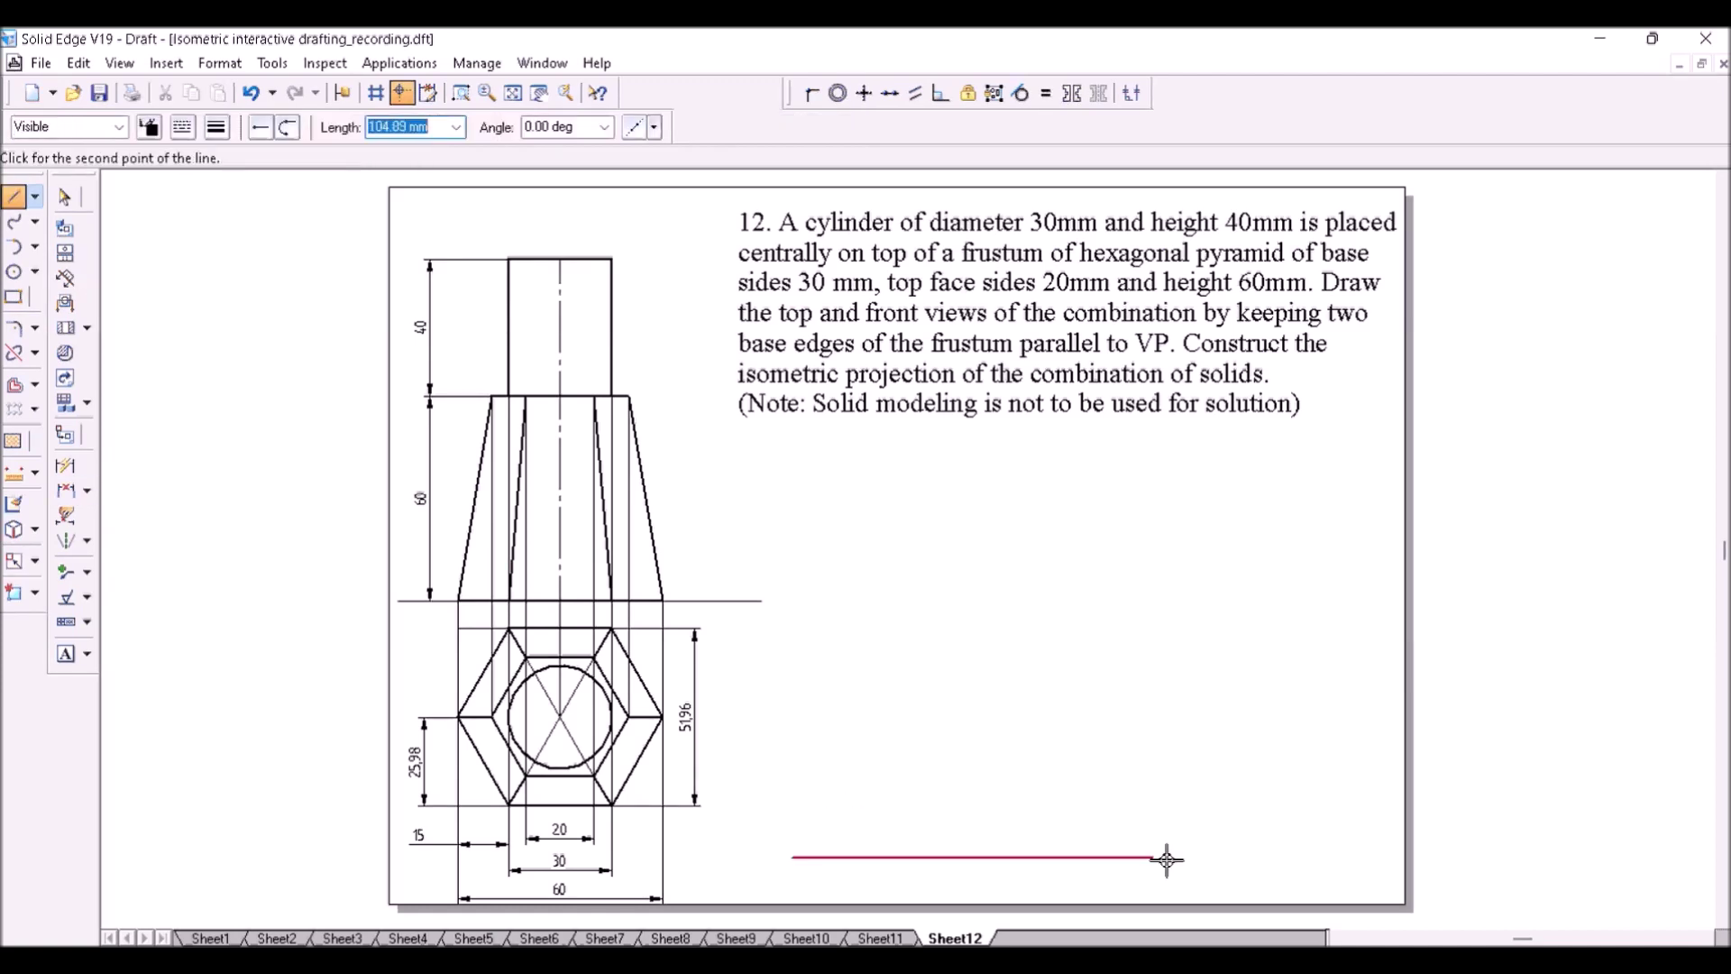
click(1380, 858)
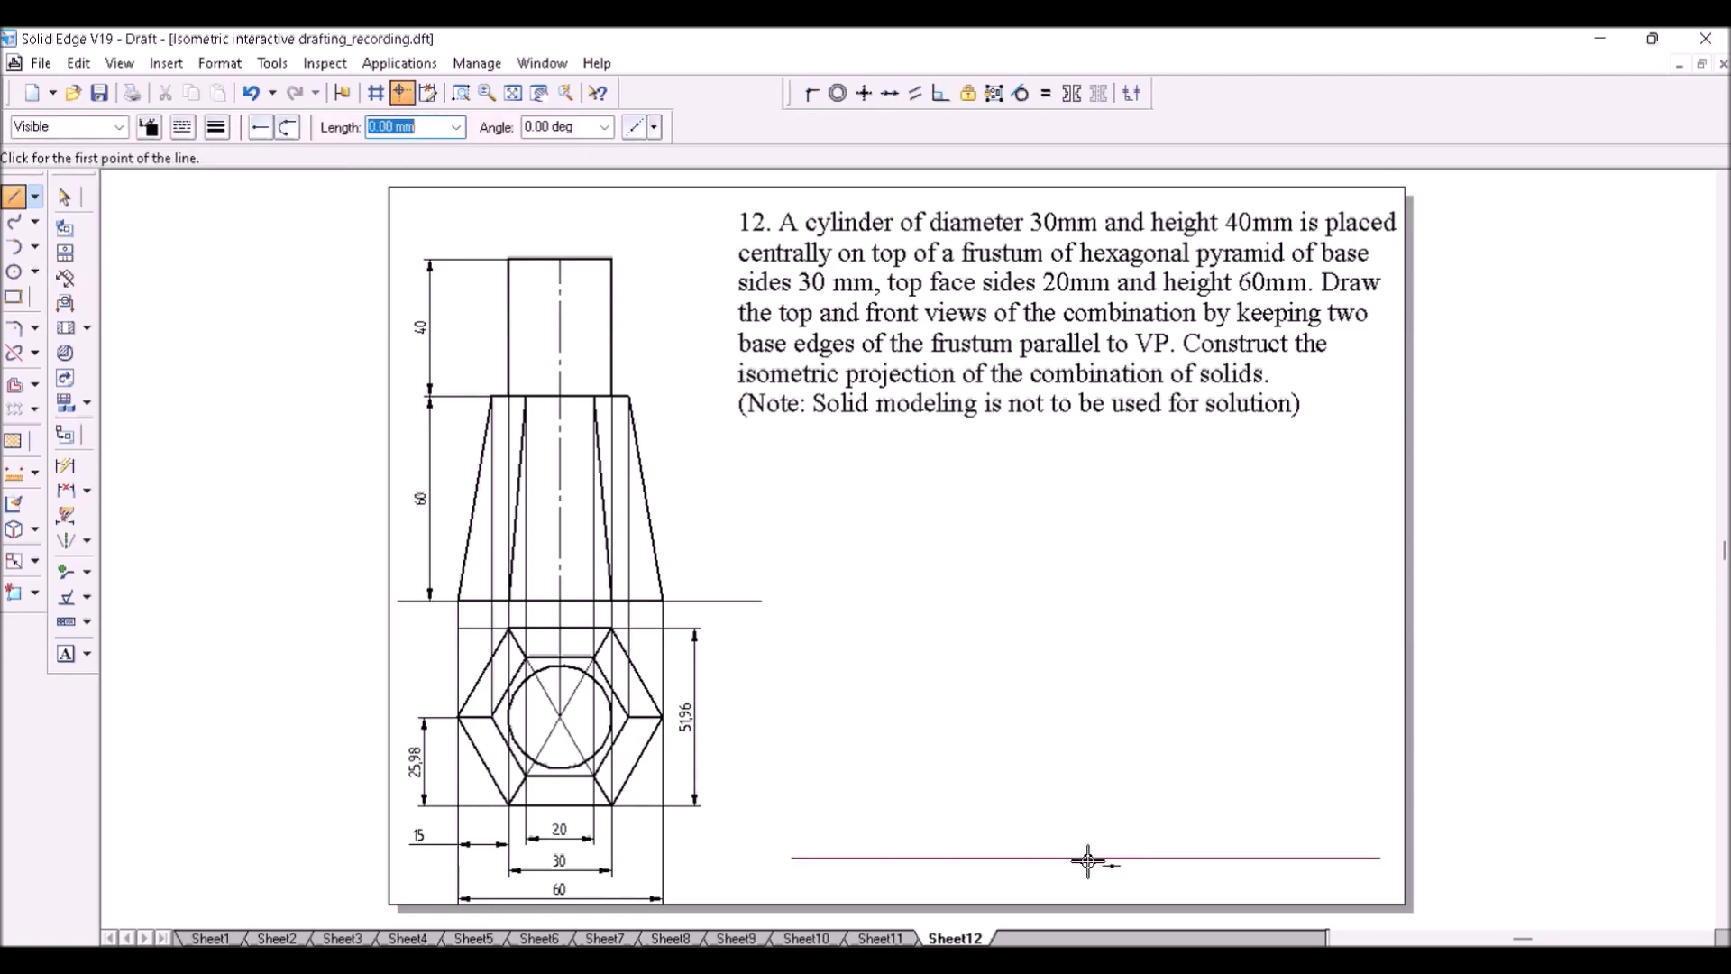
- Draw the isometric base parallelogram from the baseline with sides of 51.96 mm at 30°, 60 mm at 150° and 51.96 mm at 210°, then close it
click(1088, 857)
text(51.96)
key(Tab)
text(30)
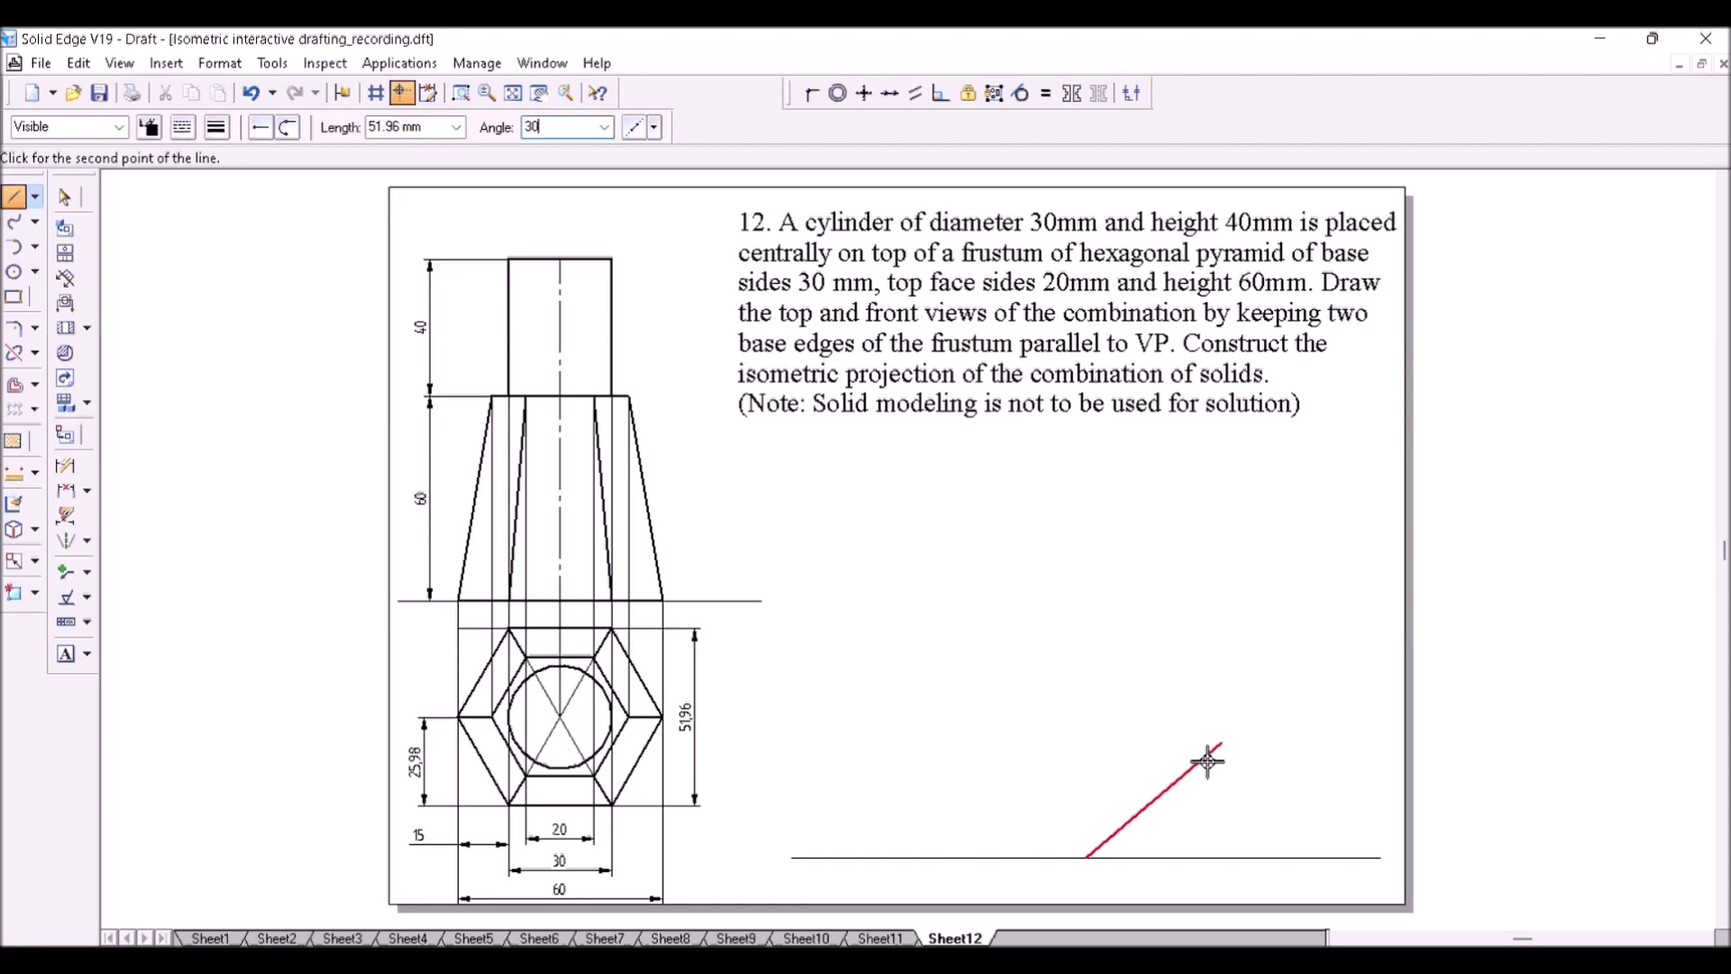
key(Return)
text(60)
key(Tab)
text(150)
key(Return)
text(5)
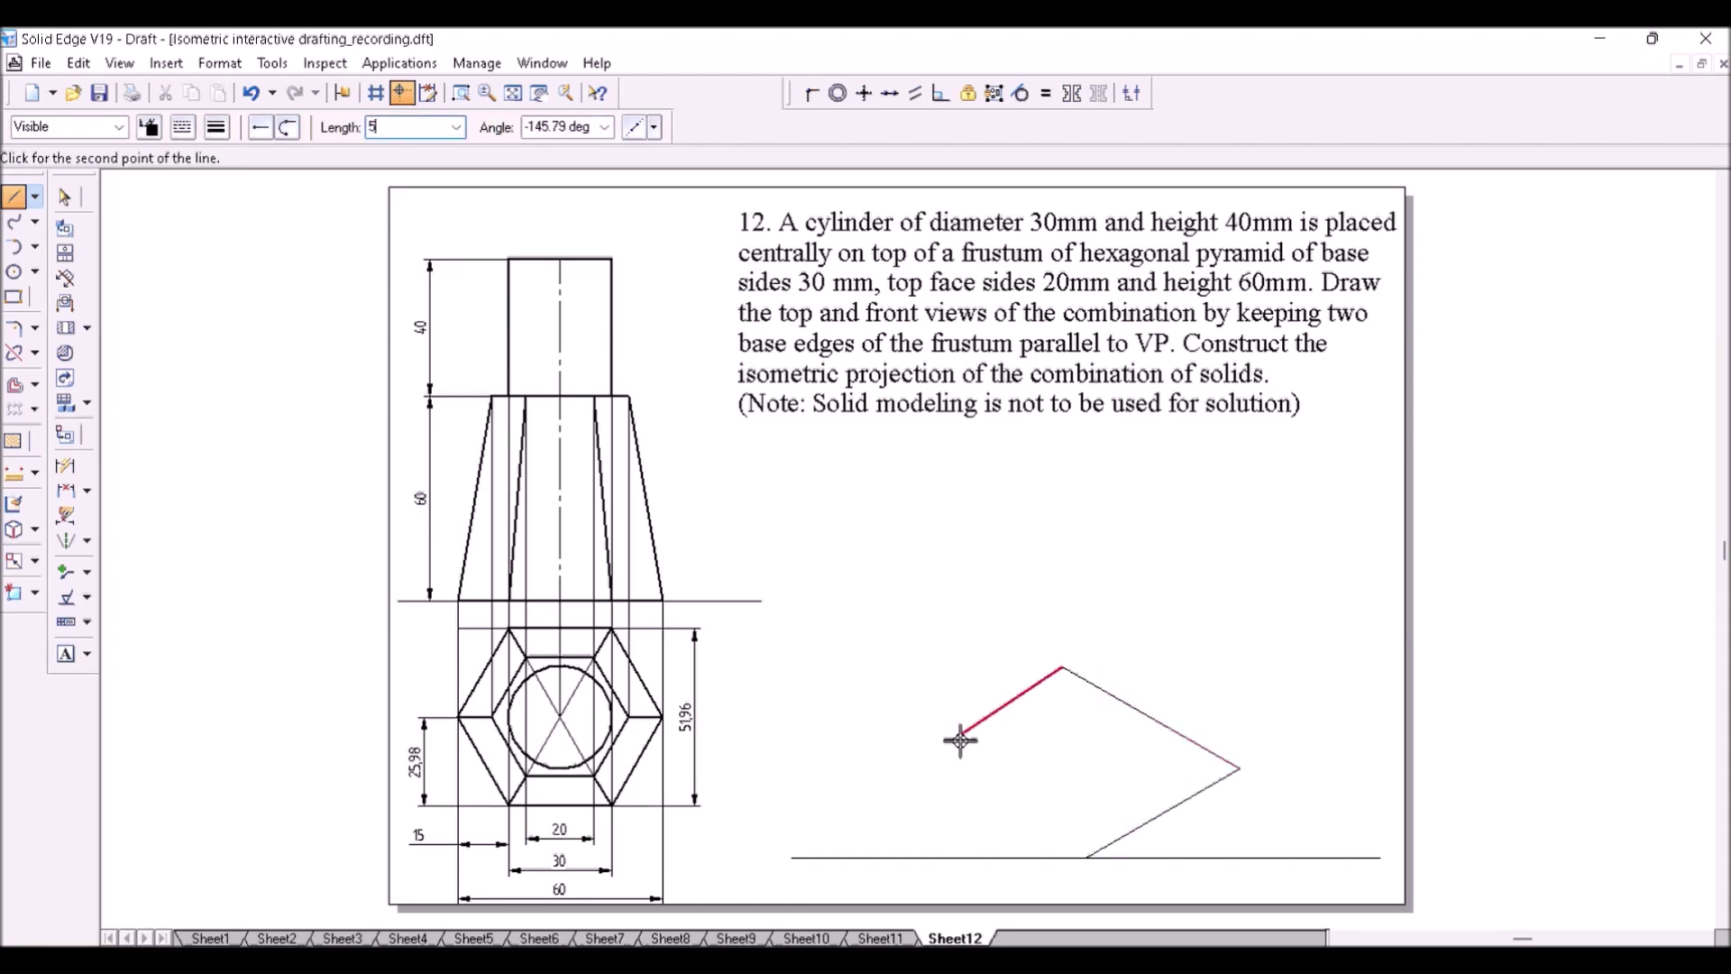
text(1.96)
key(Tab)
text(210)
key(Return)
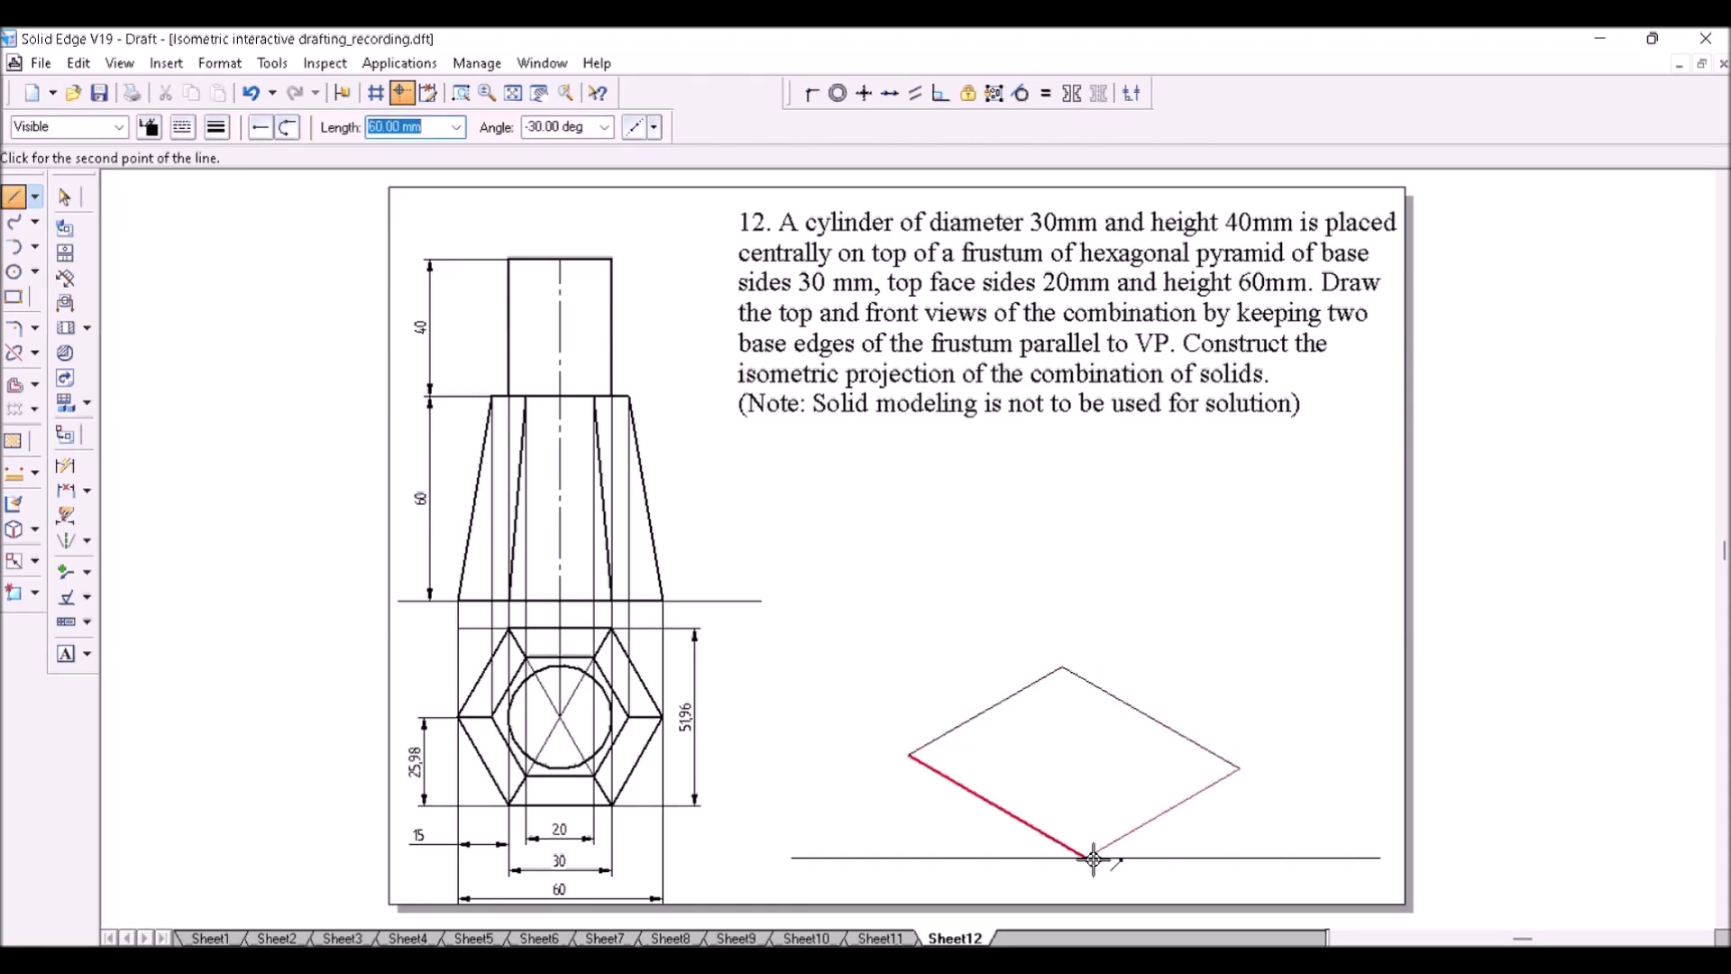
click(1089, 858)
- Draw two lines across the isometric parallelogram, parallel to its 51.96 mm sides and offset 15 mm from each end
click(1087, 857)
text(15)
key(Tab)
click(1048, 832)
click(1197, 745)
right_click(1197, 745)
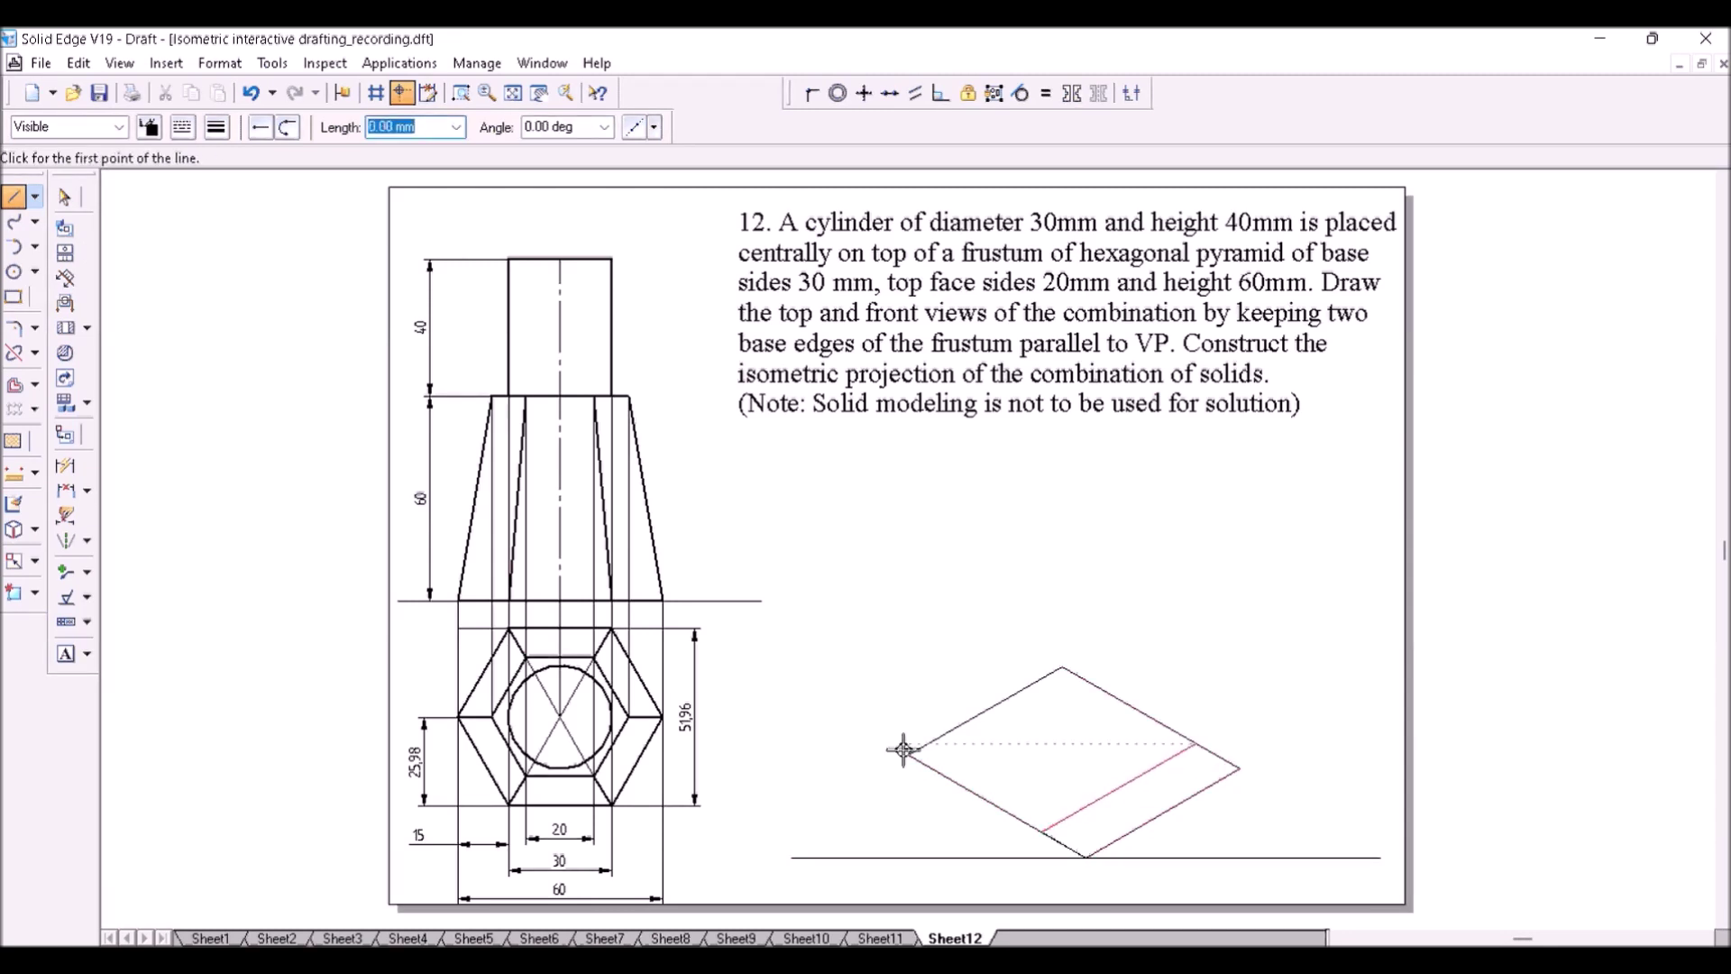
click(908, 754)
key(Escape)
key(l)
click(909, 754)
click(1105, 693)
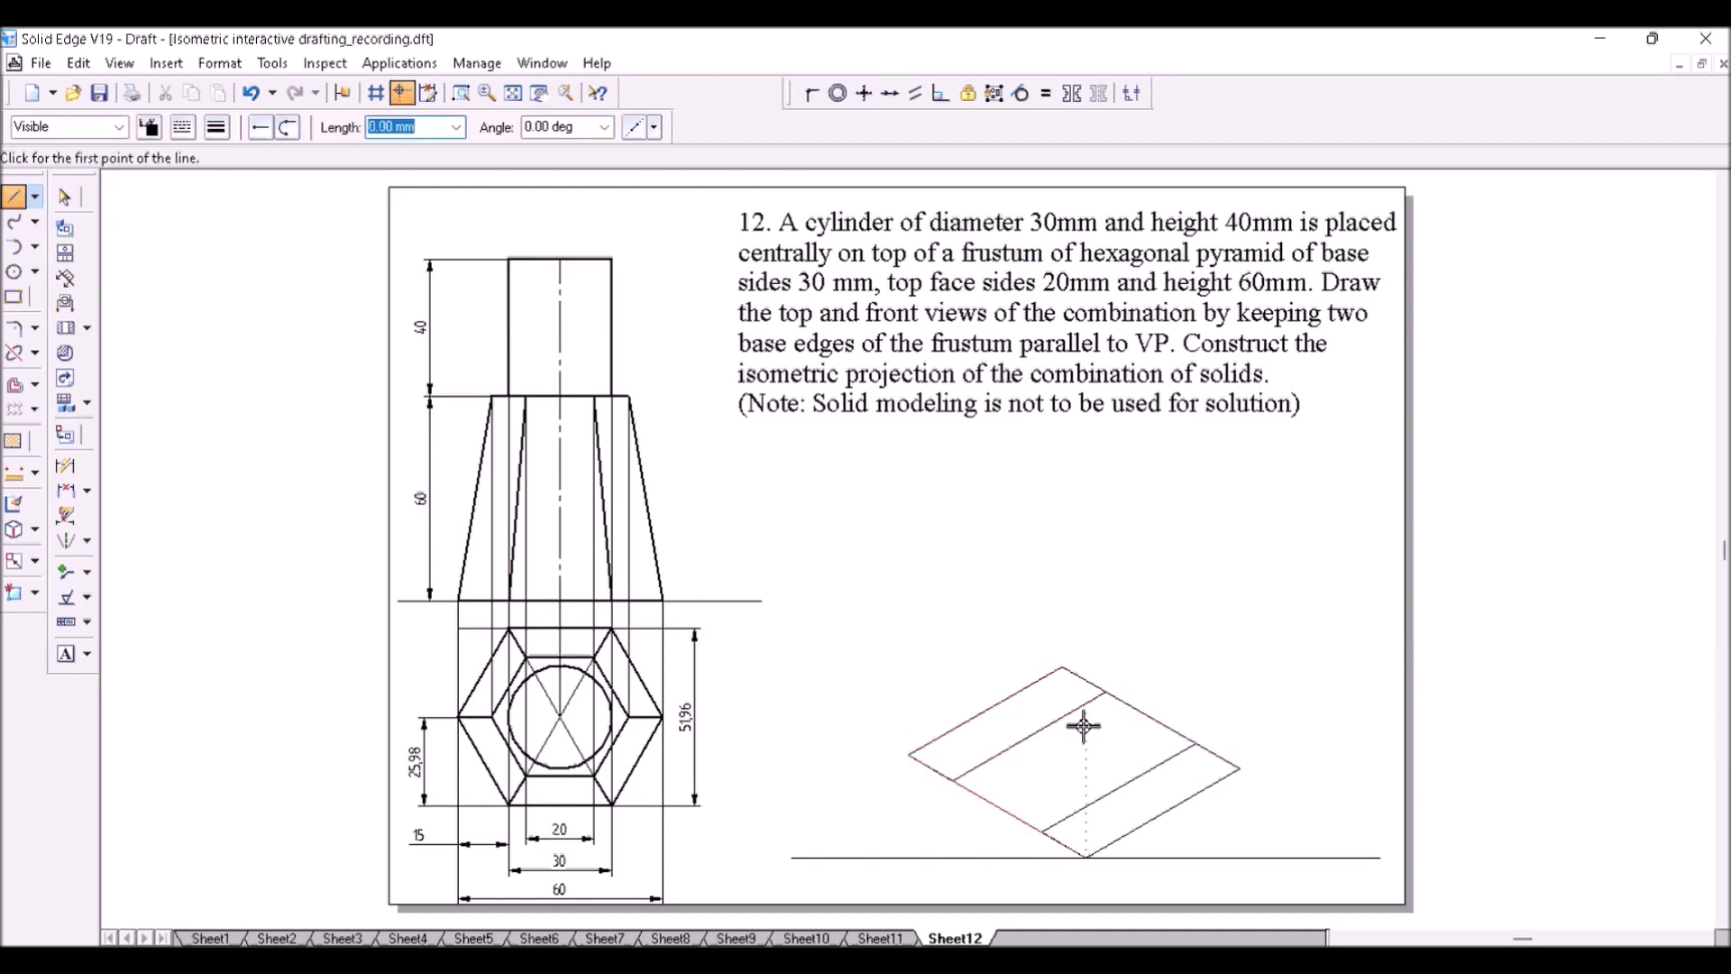
- Draw the base hexagon's four slanted edges by joining the ends of the offset lines to the midpoints of the parallelogram's 51.96 mm sides
click(1043, 831)
click(1163, 814)
click(1194, 744)
click(1106, 692)
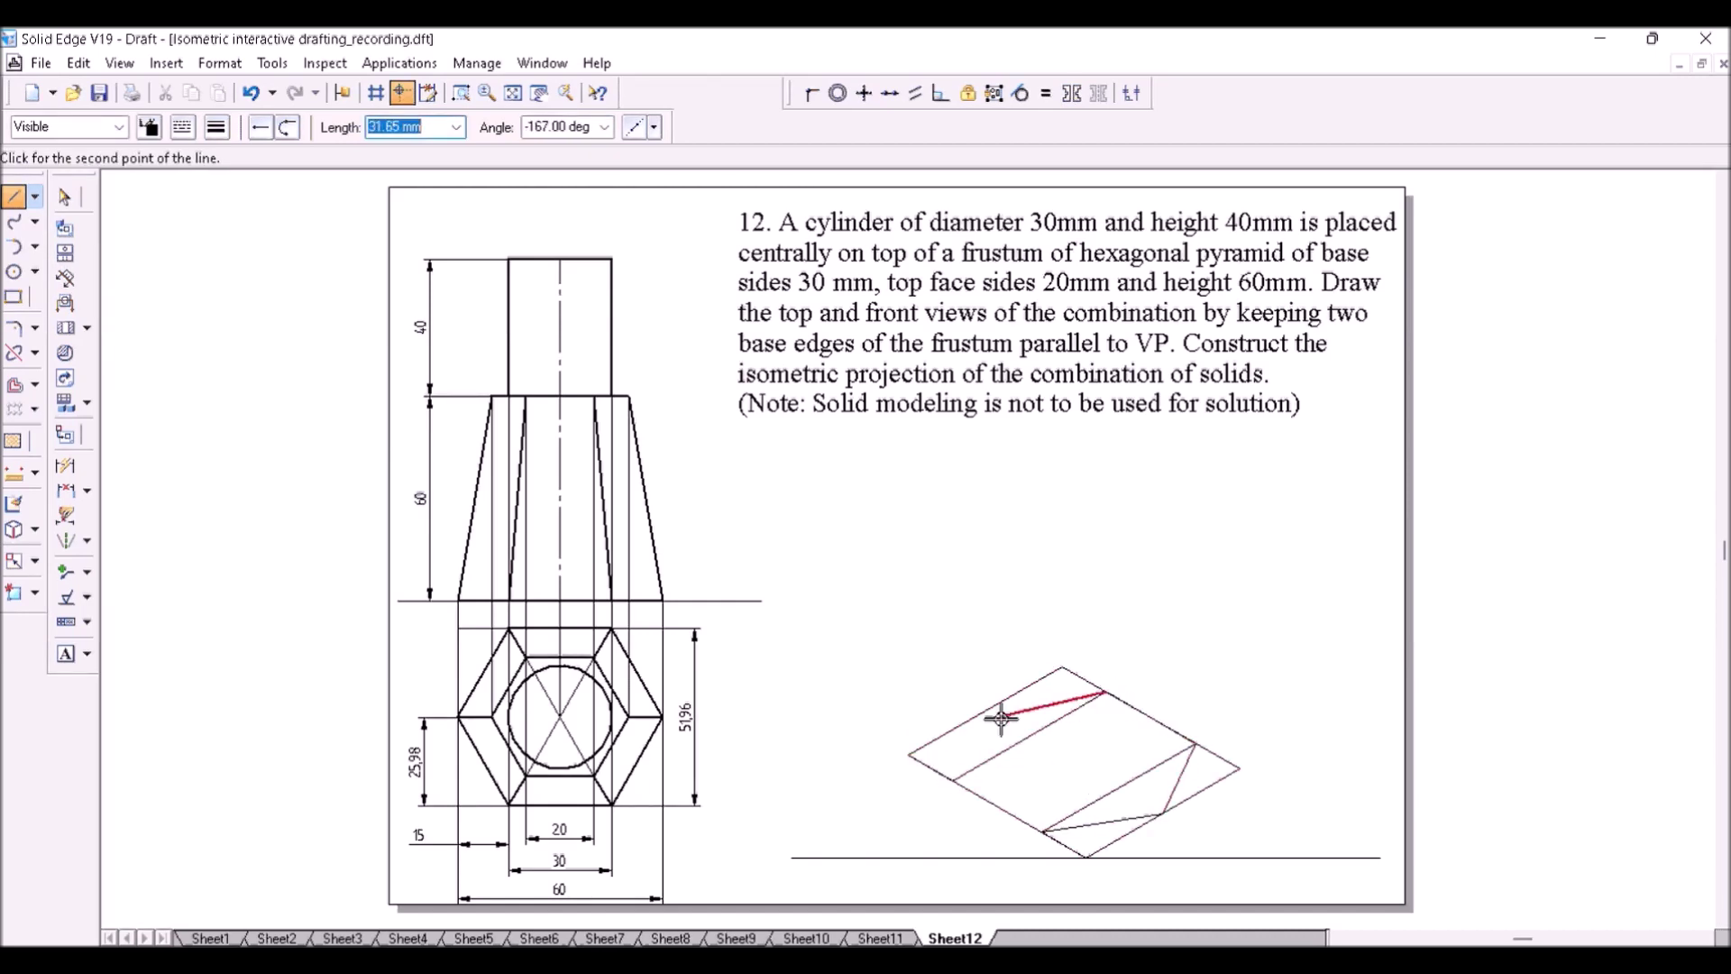
click(987, 710)
click(955, 780)
right_click(955, 785)
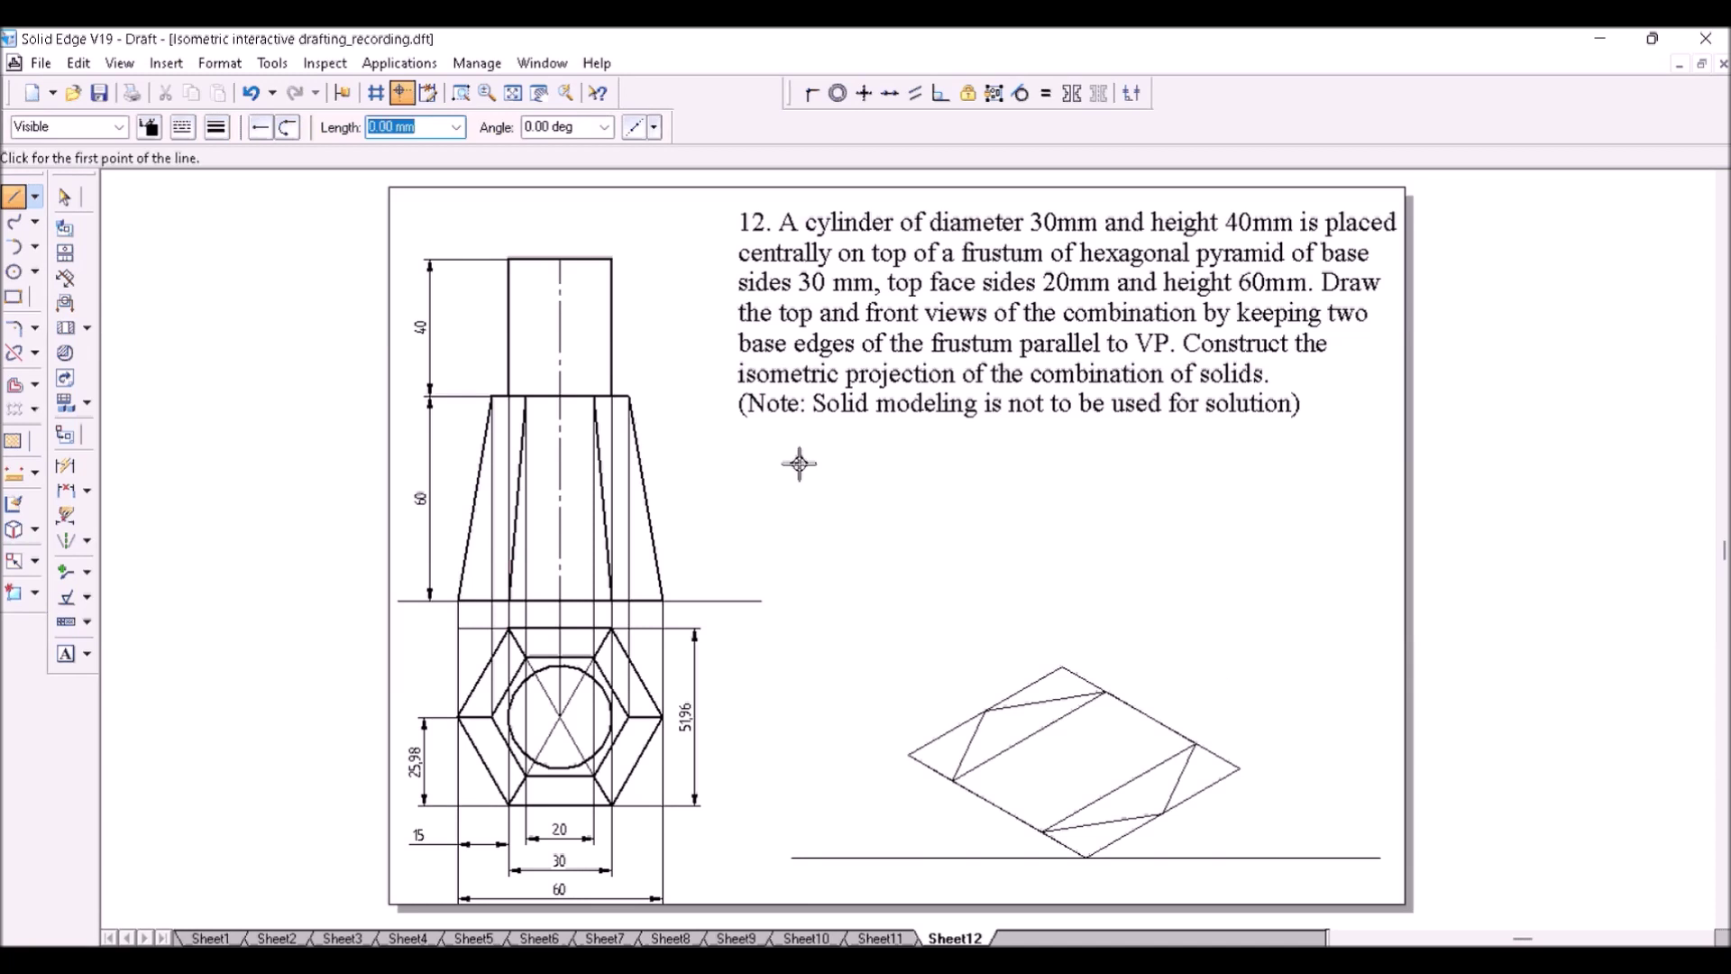
- Draw a diagonal across the isometric base hexagon and a 60 mm vertical axis upward from its midpoint
click(954, 781)
click(1197, 746)
right_click(1198, 746)
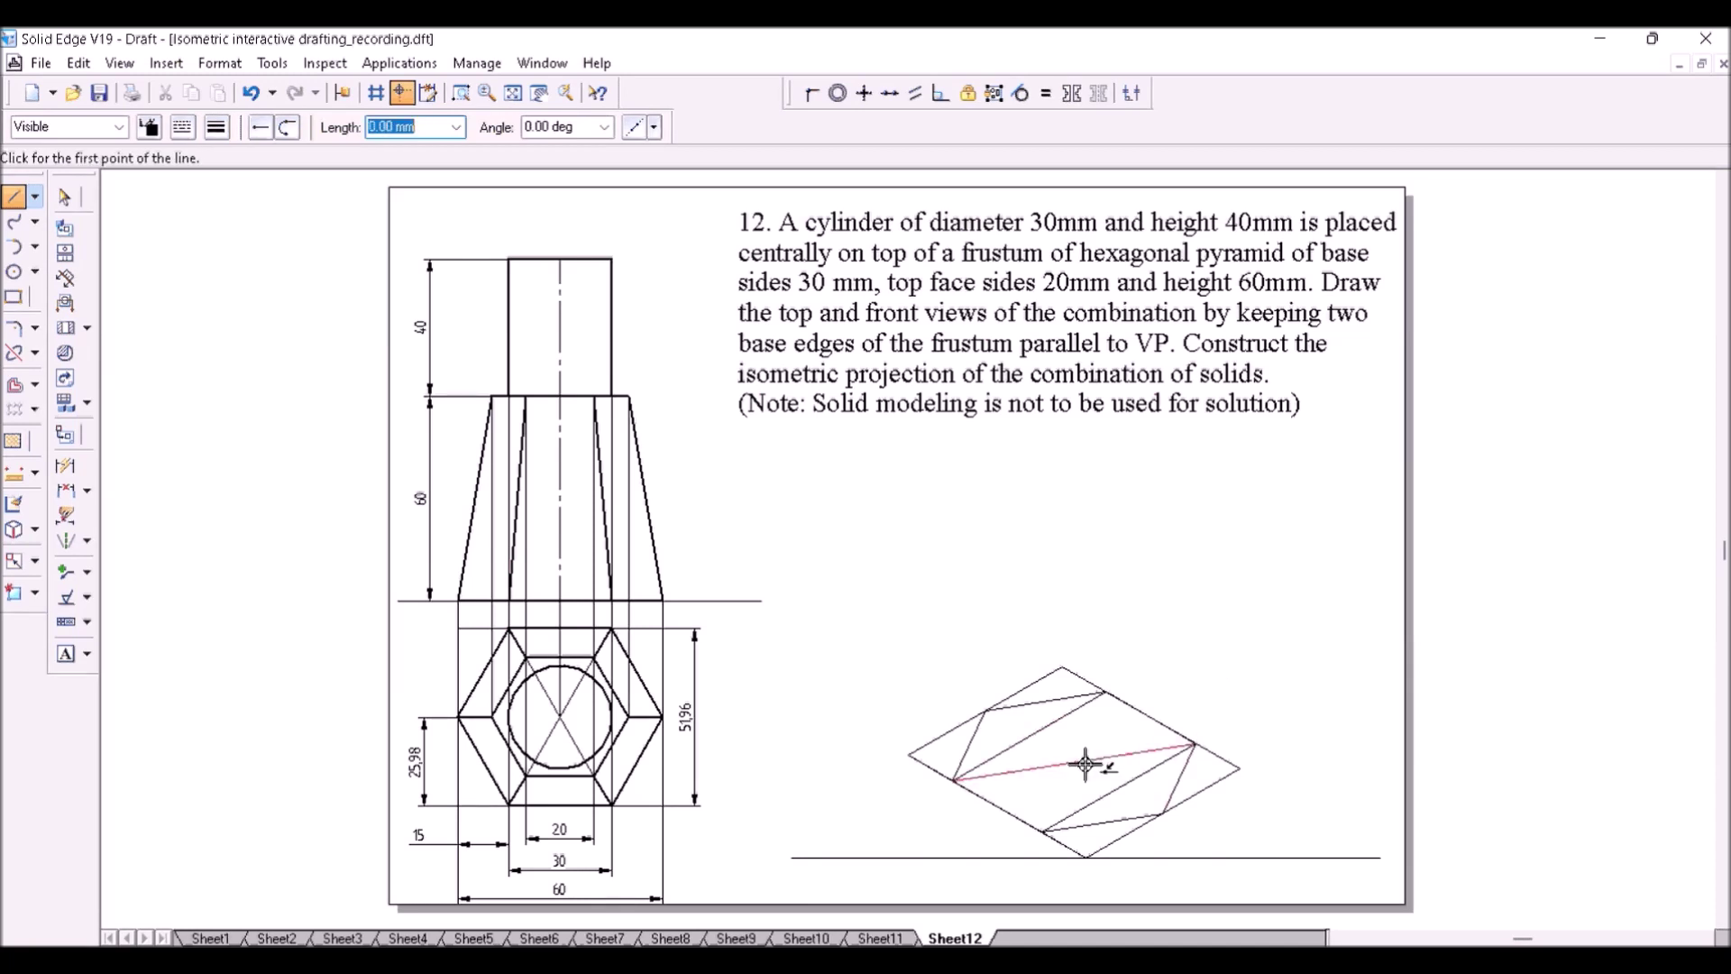
click(1078, 763)
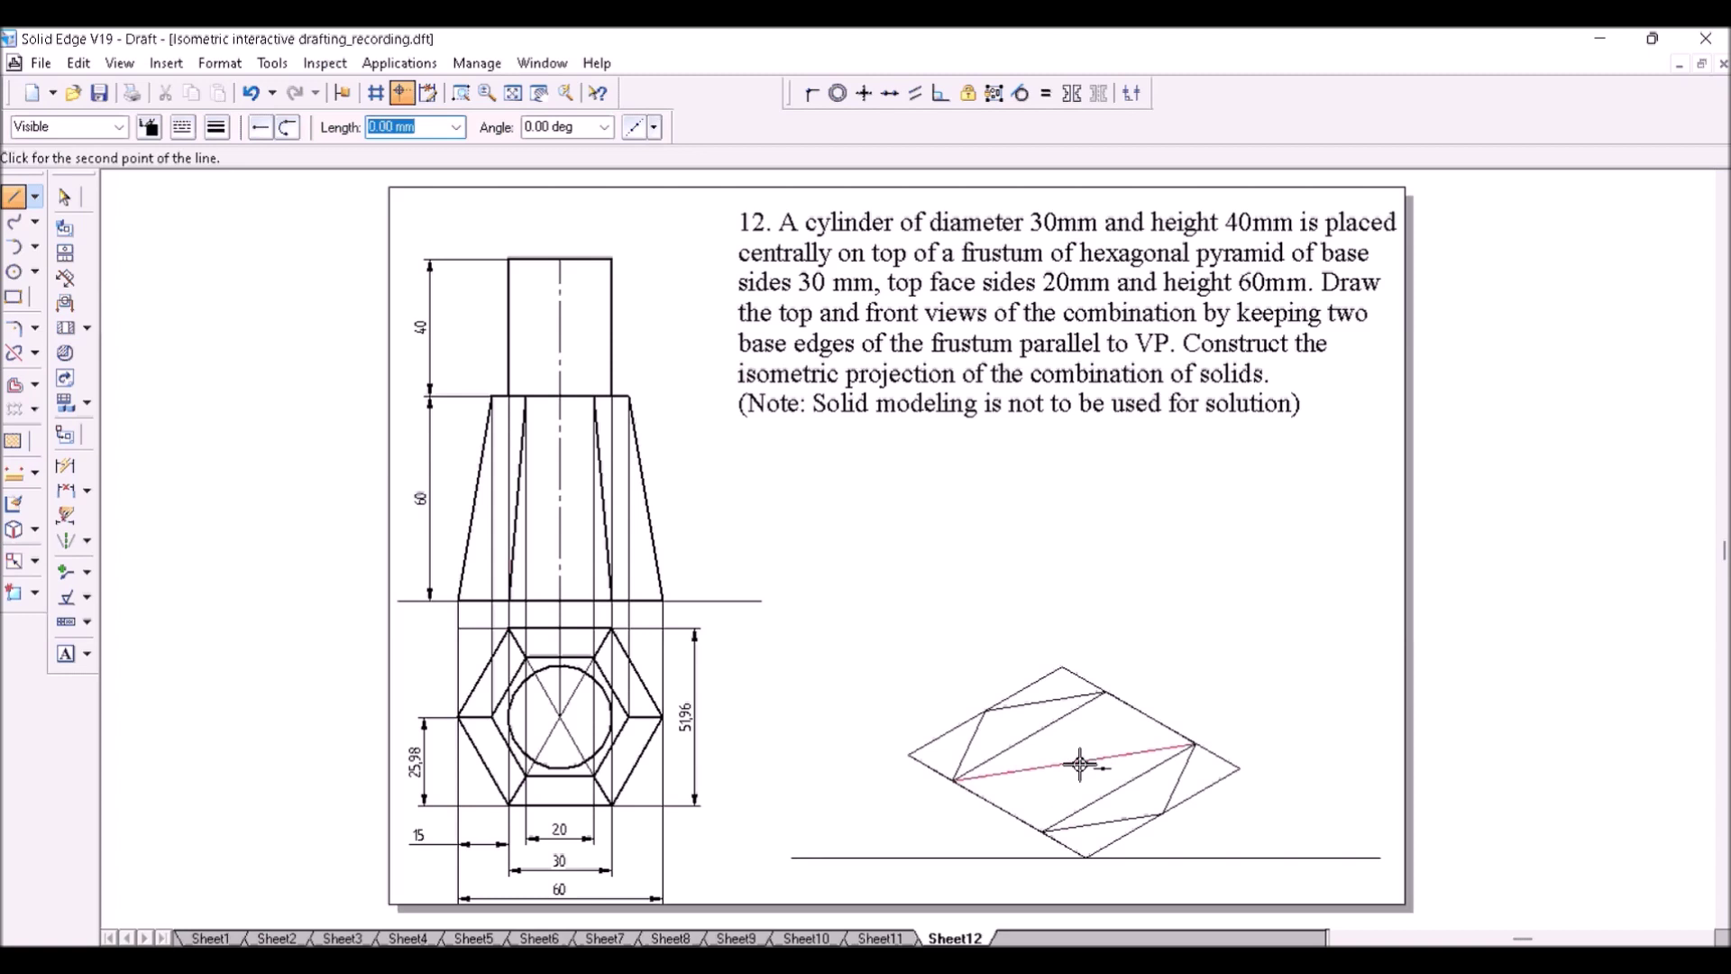
click(1083, 549)
right_click(1084, 549)
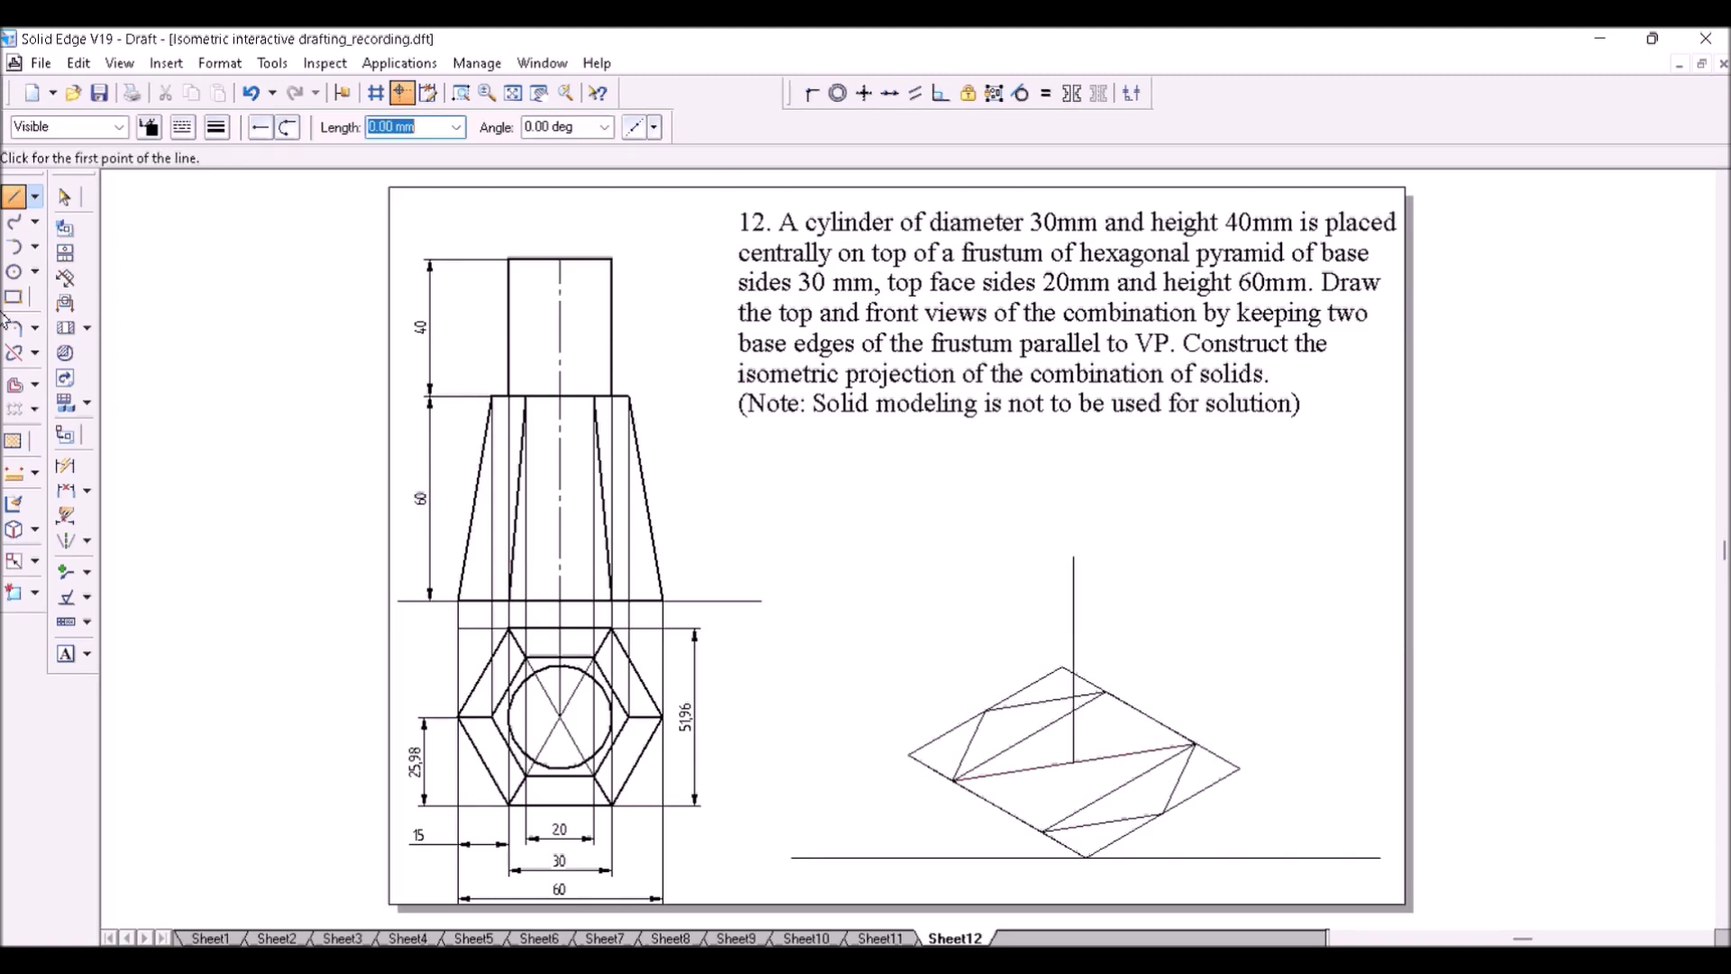
- Copy the base hexagon's six edges 60 mm straight up, from the foot of the vertical axis to its upper end
click(34, 560)
click(81, 561)
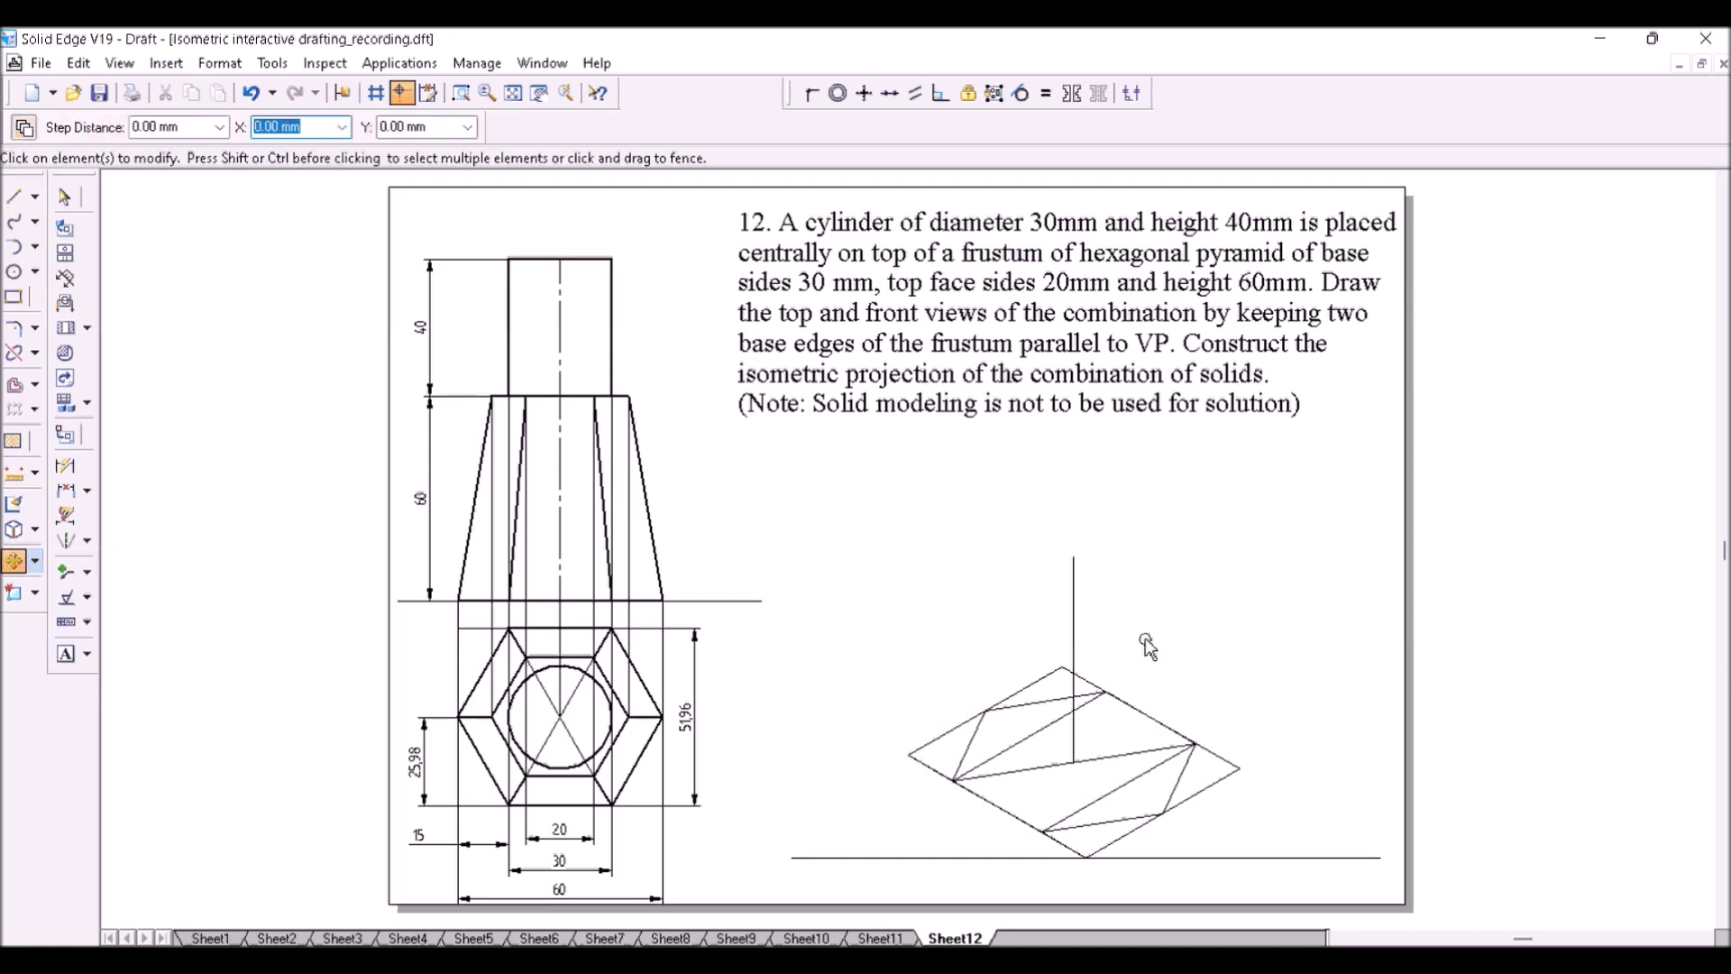
shift+click(1032, 701)
shift+click(1151, 718)
shift+click(1182, 774)
shift+click(1102, 822)
click(1001, 821)
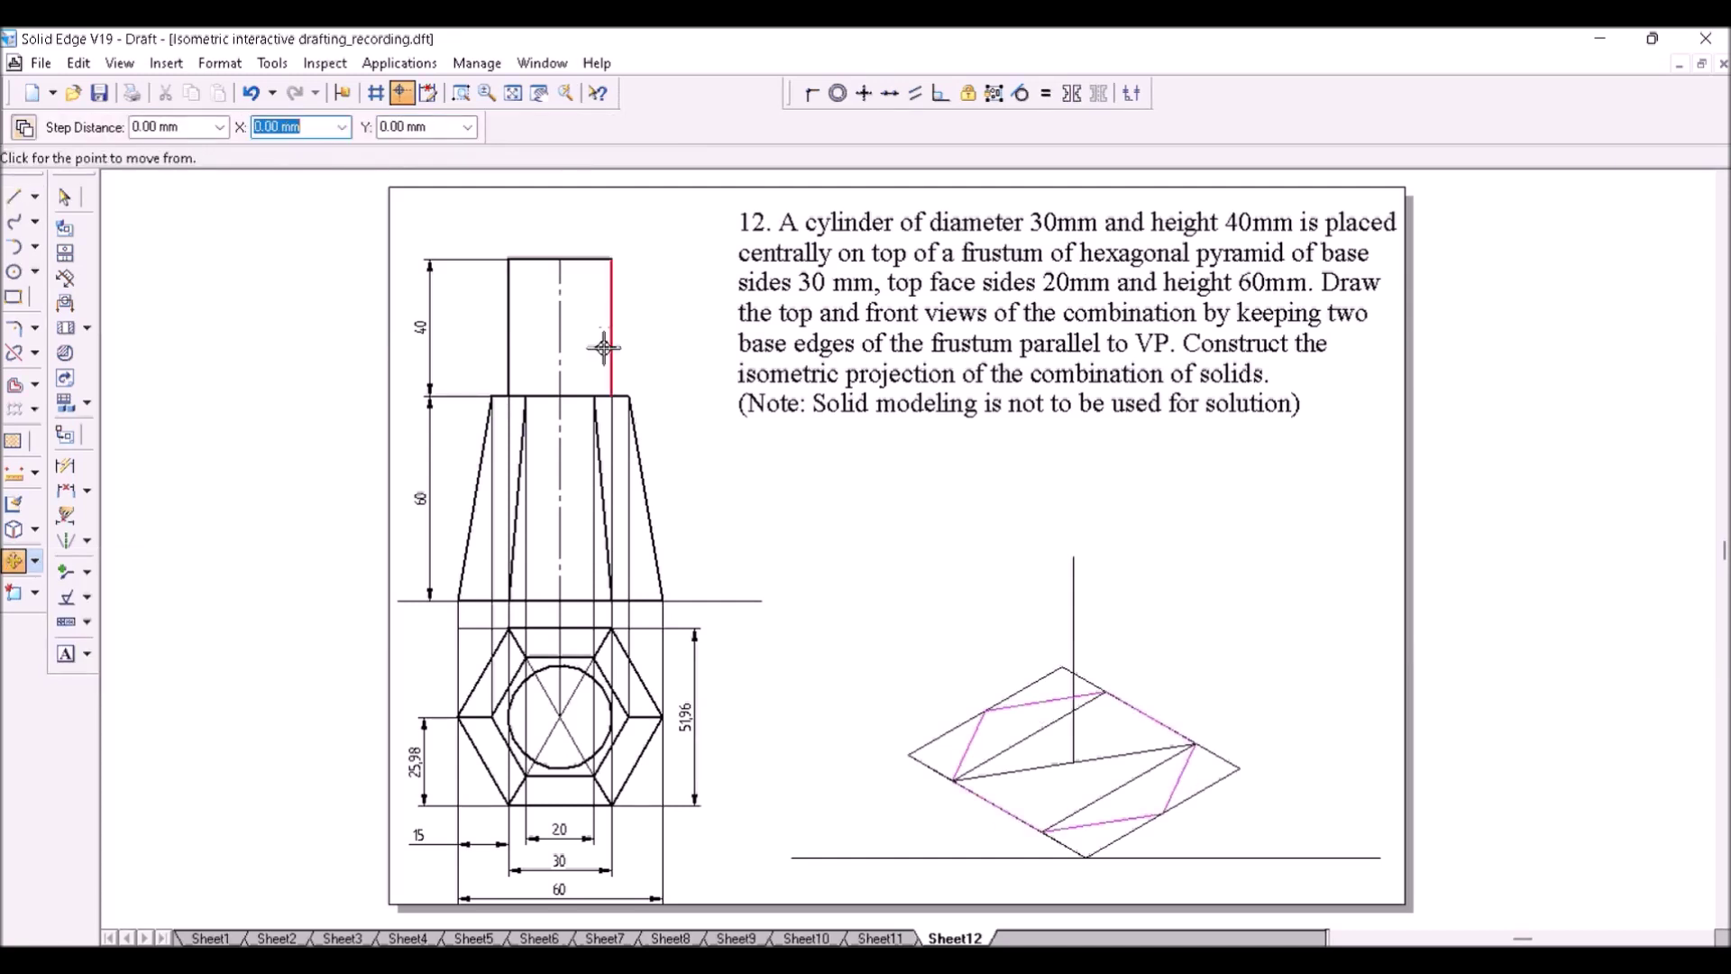
click(1075, 767)
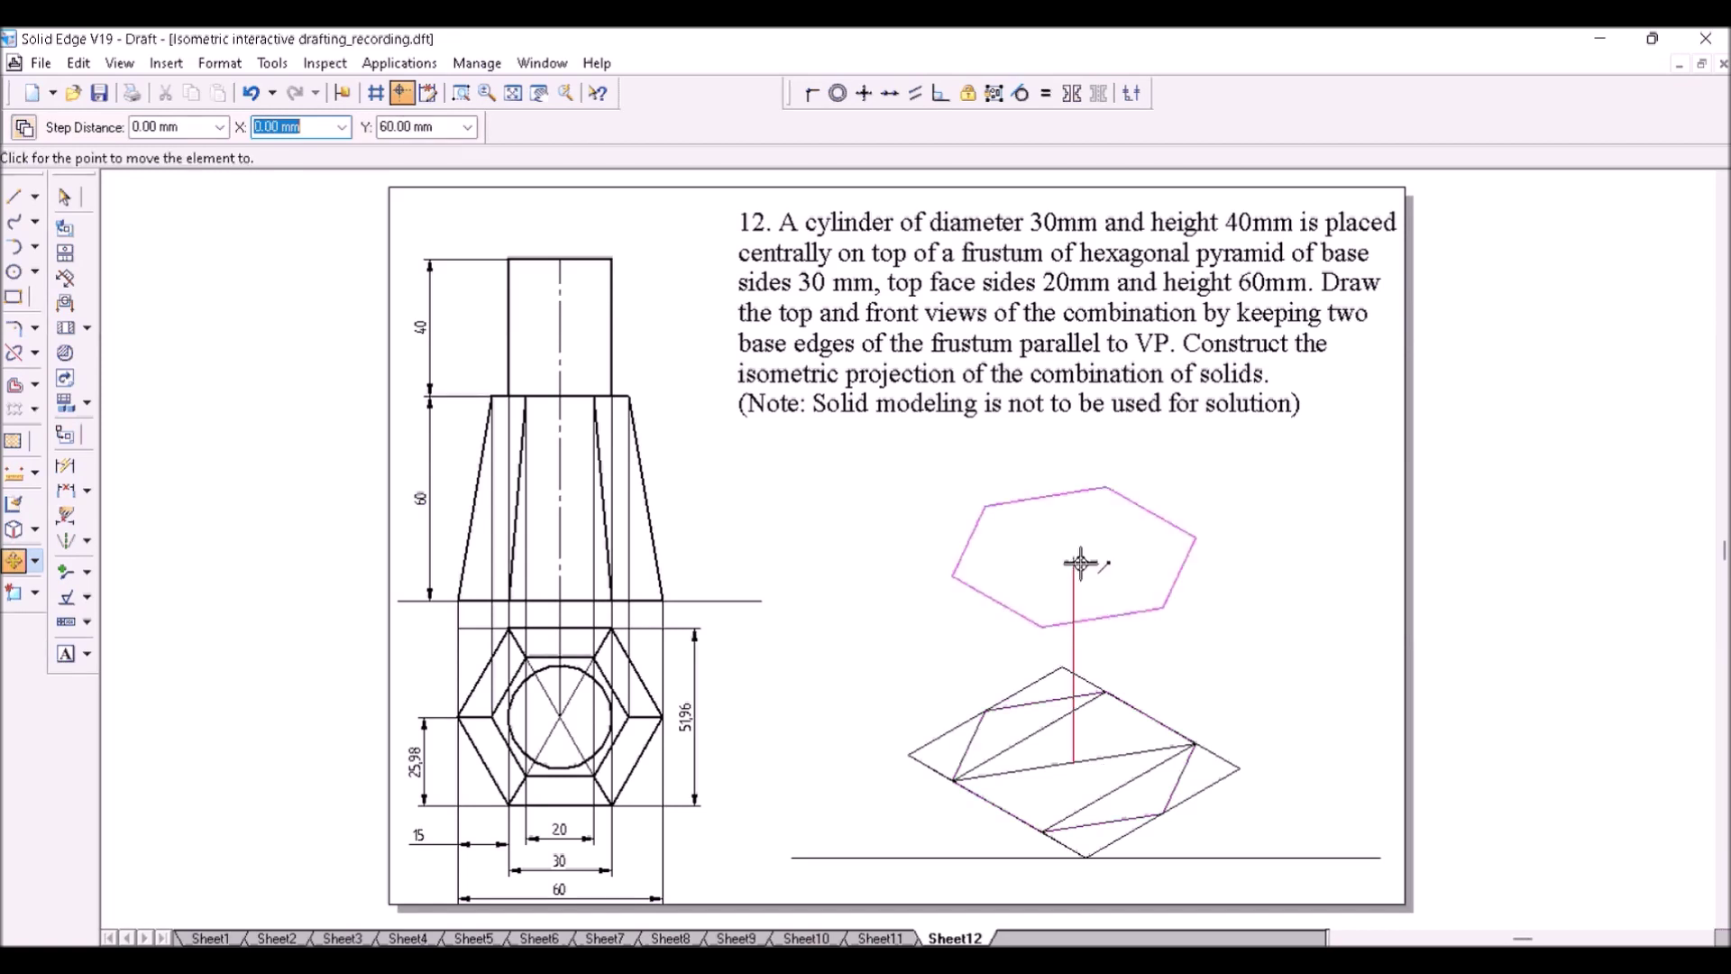
- Scale the raised hexagon by a factor of 0.67 about the upper end of the vertical axis
click(34, 561)
click(77, 642)
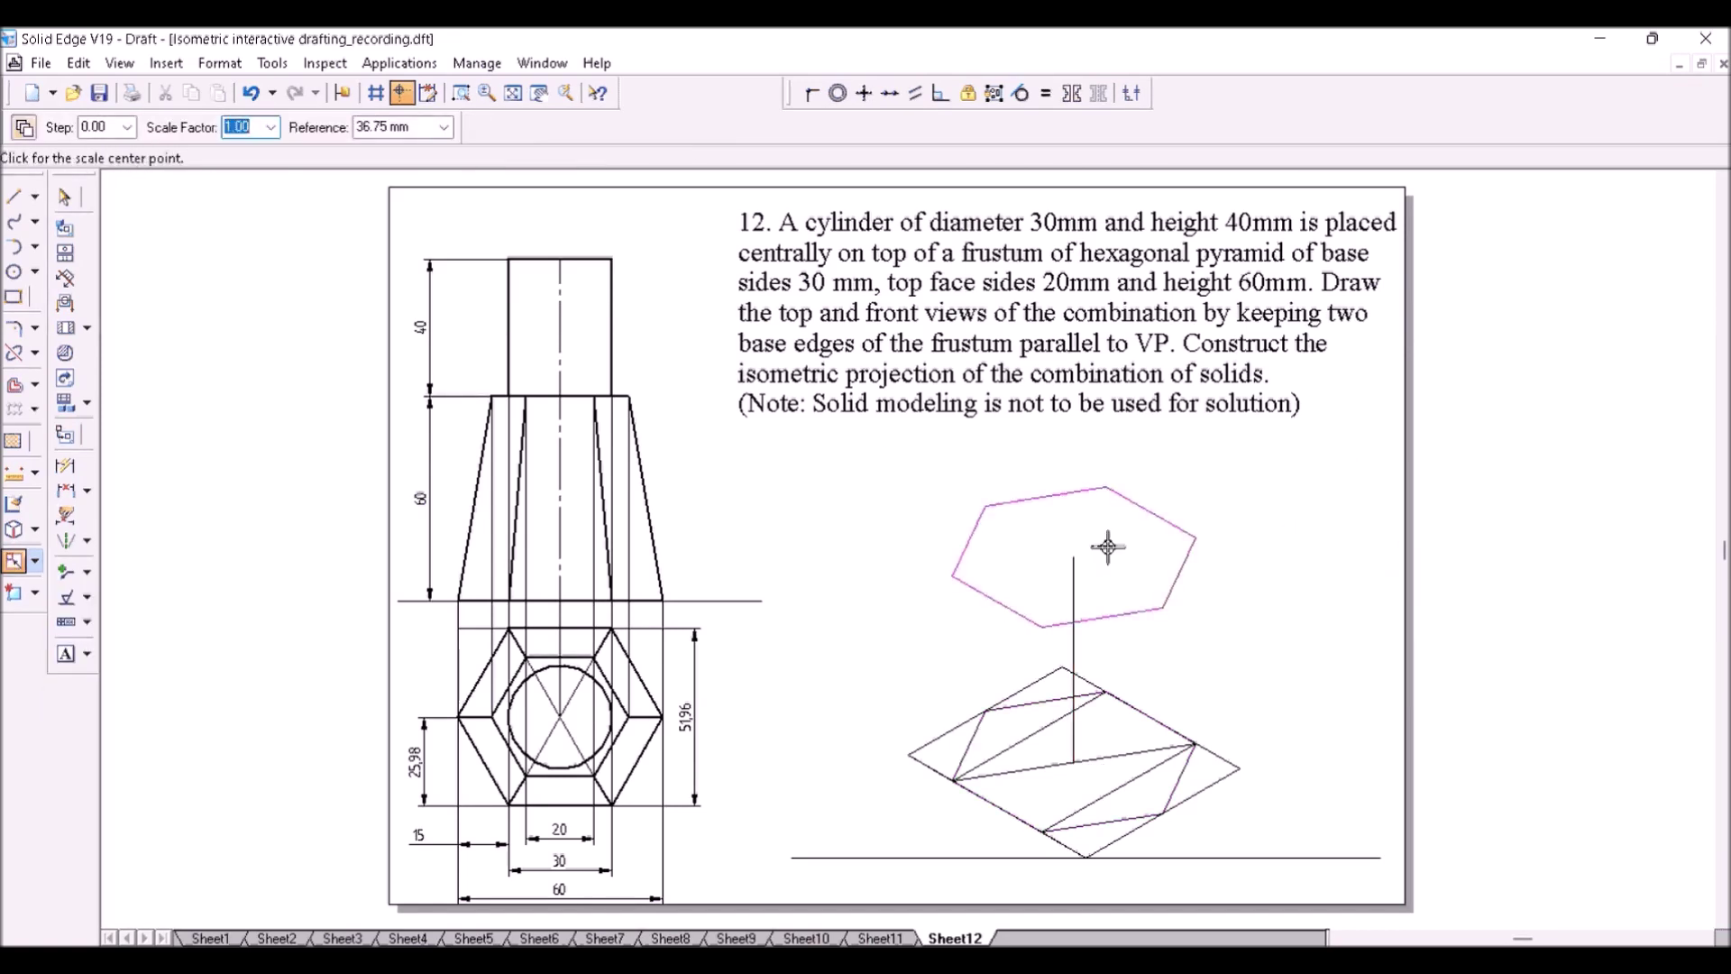
text(0.67)
key(Tab)
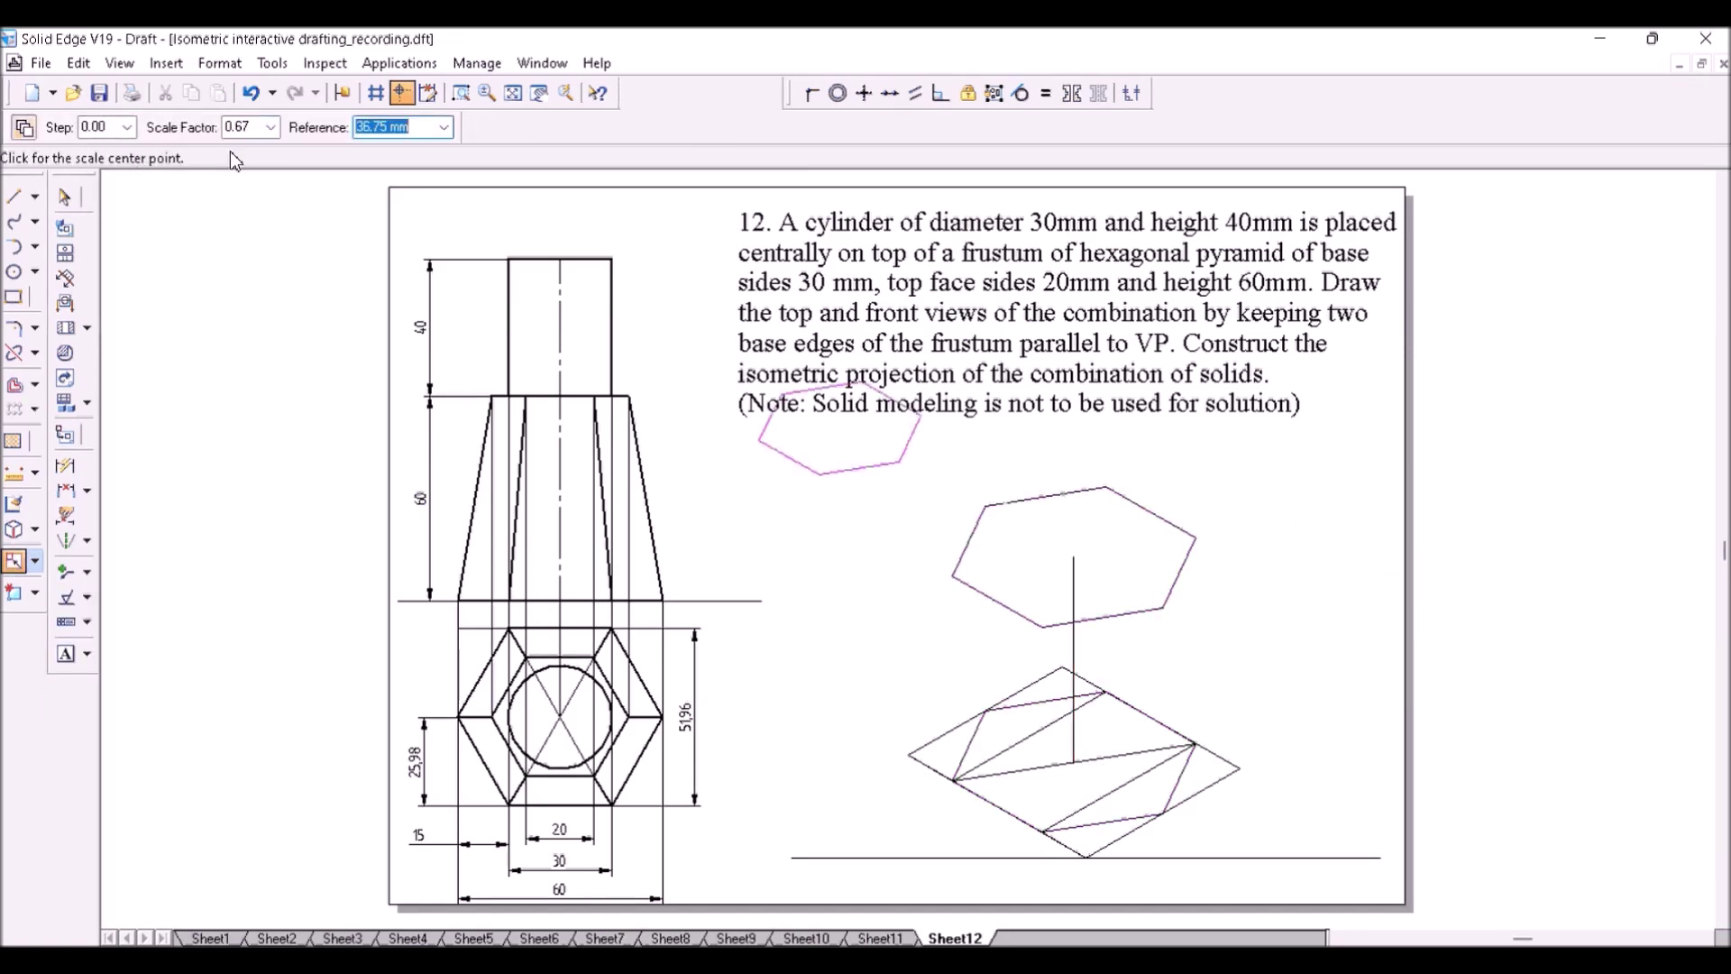
click(1074, 561)
- Draw the frustum's six slant edges joining the corresponding vertices of the top and base hexagons
key(l)
click(1194, 744)
click(1155, 546)
click(1163, 813)
right_click(1275, 680)
click(1053, 603)
click(1042, 831)
right_click(1042, 831)
click(993, 570)
click(954, 780)
click(1013, 522)
right_click(997, 695)
click(1094, 511)
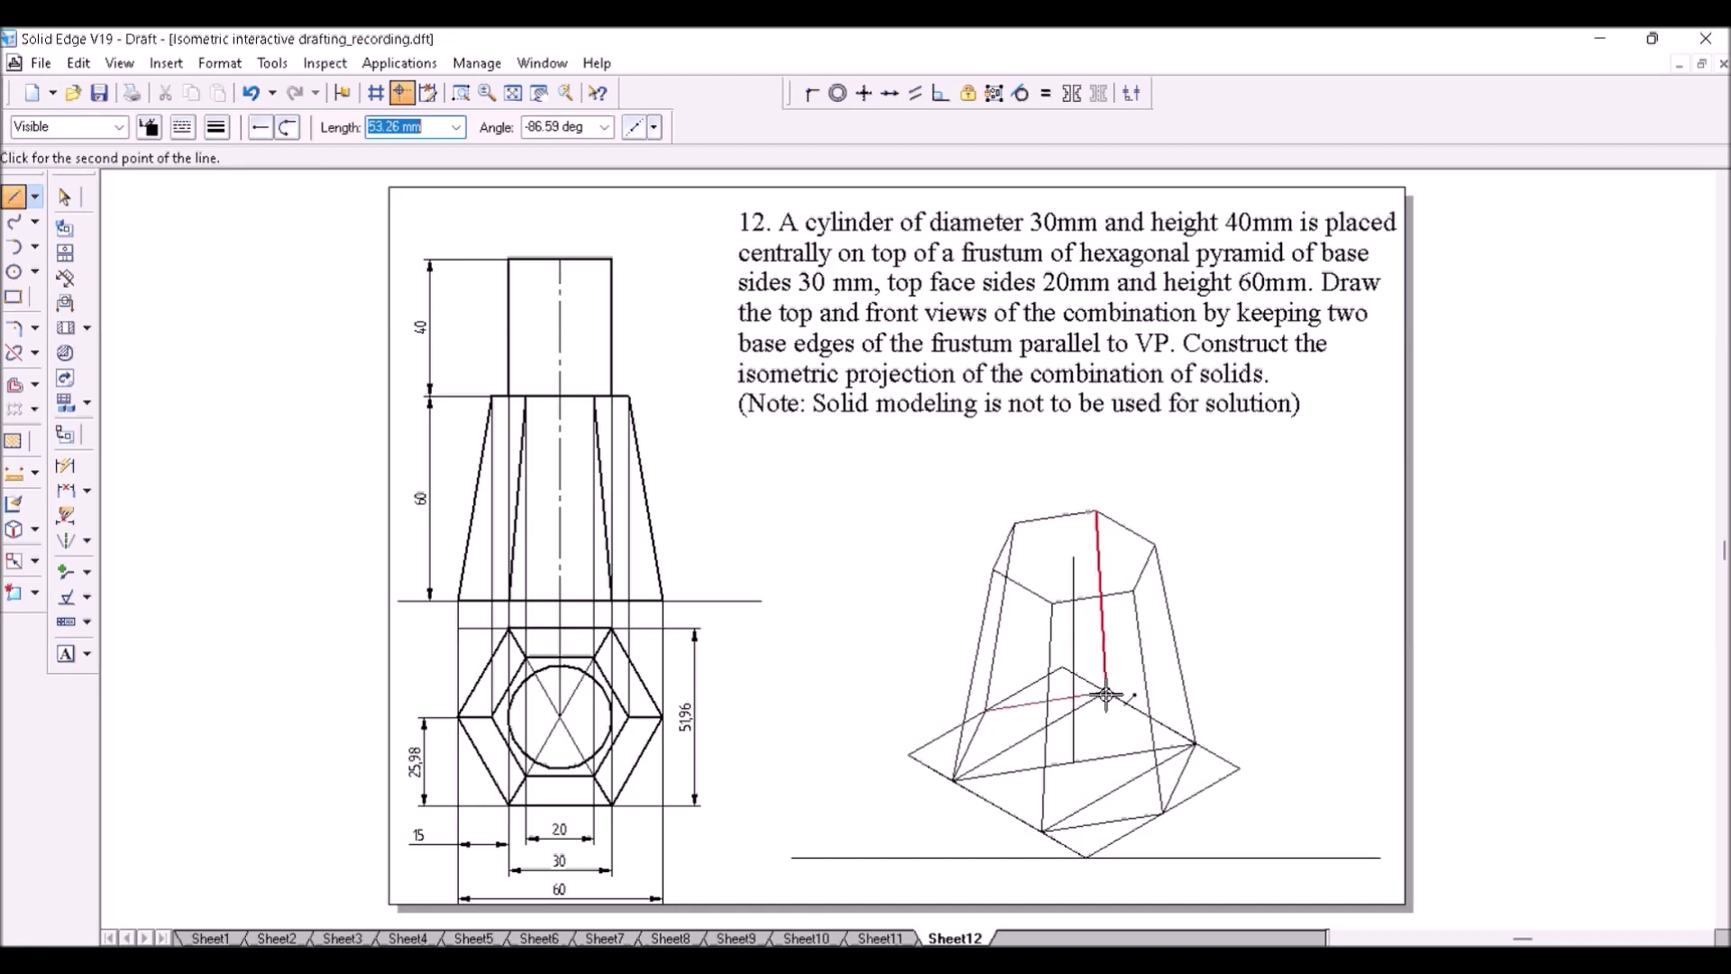
click(1106, 693)
right_click(1106, 694)
- Scale the whole isometric frustum by a factor of 0.816 about the parallelogram's corner on the baseline
click(14, 560)
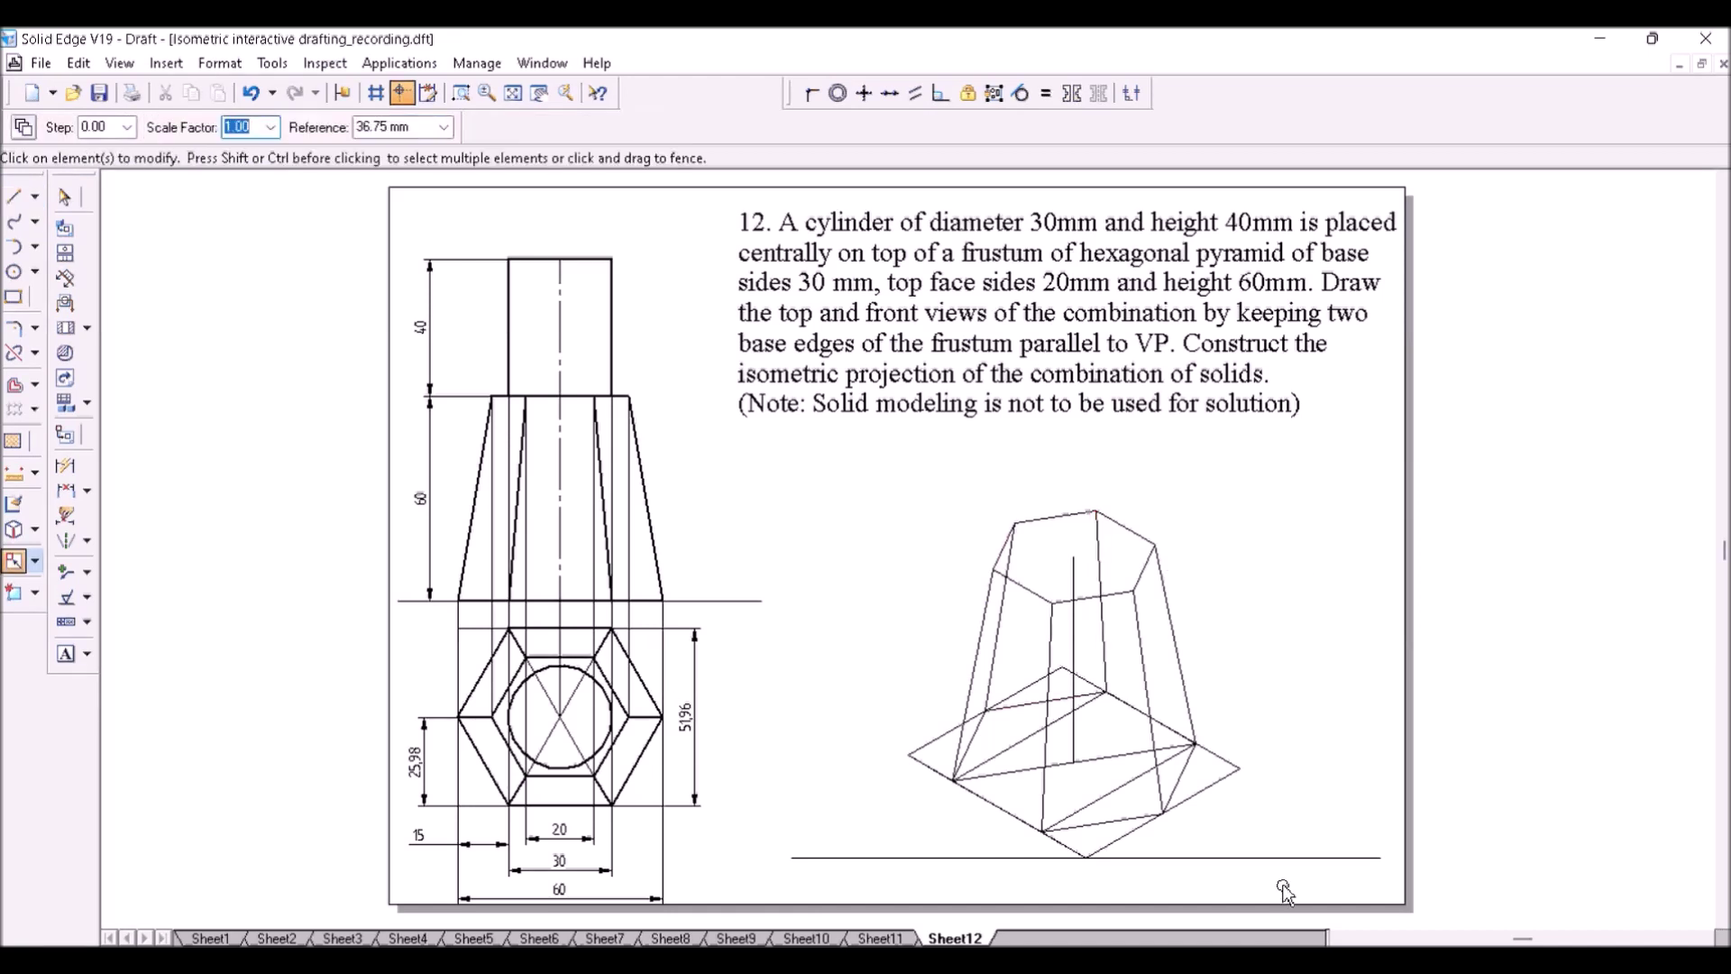
text(0.816)
key(Return)
click(1087, 858)
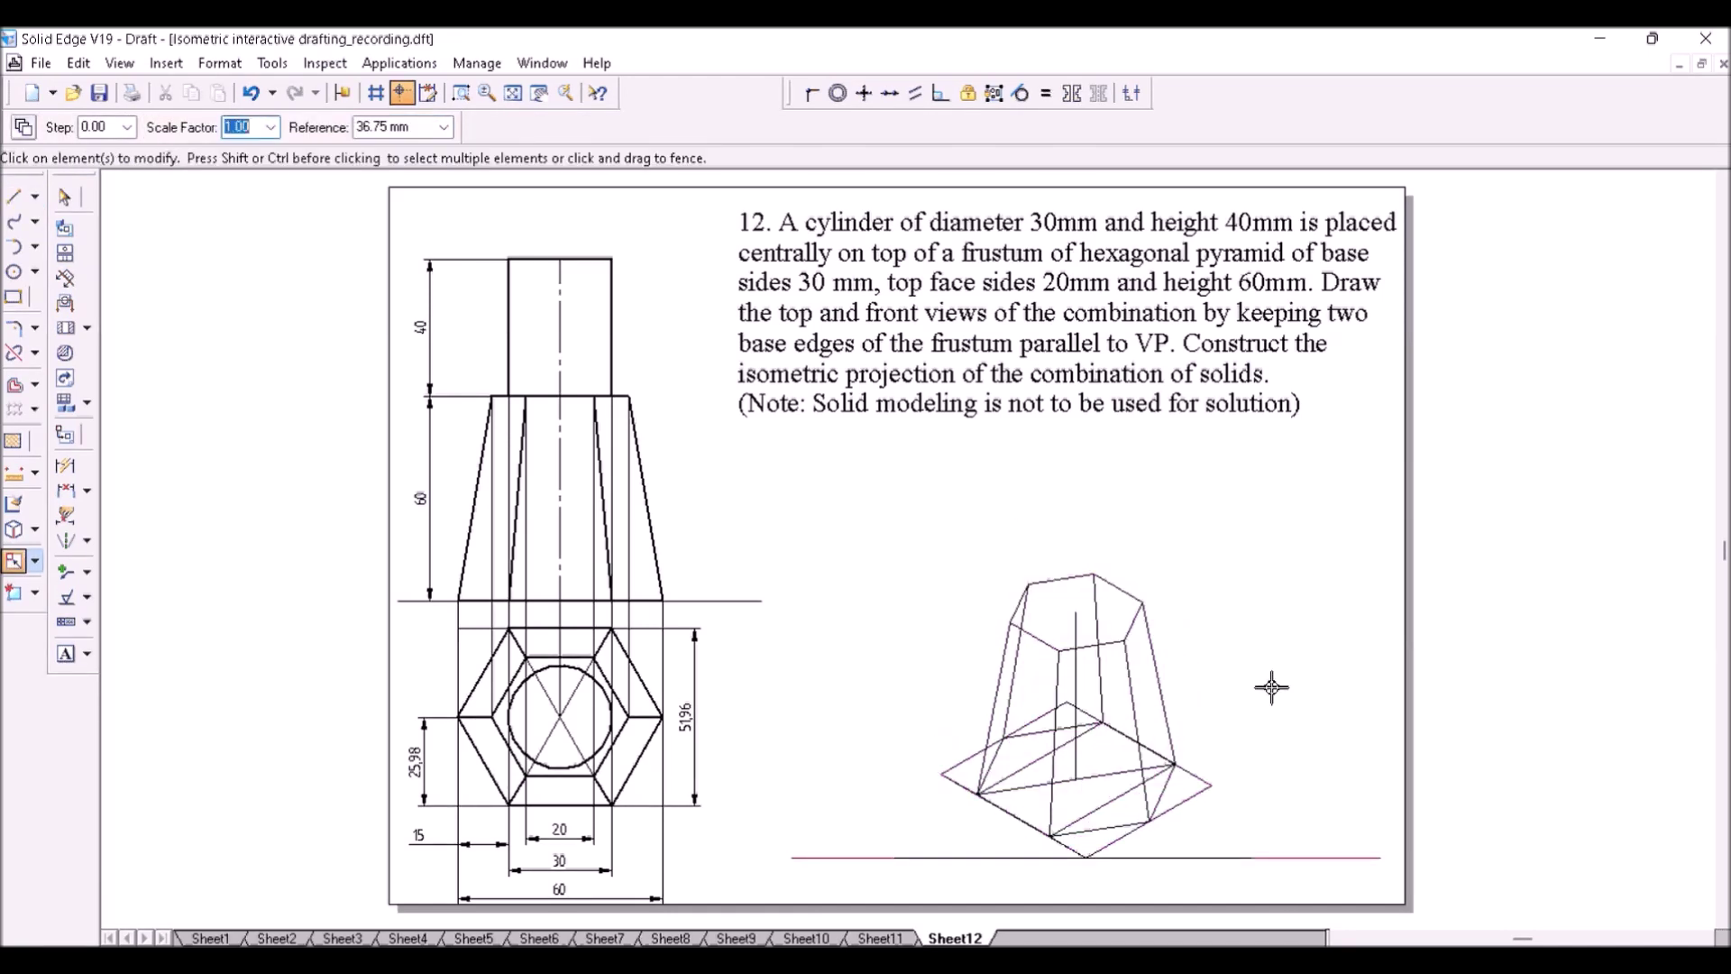
- Draw a separate isometric rhombus beside the frustum with 30 mm sides at 30°, 150° and 210°, and close it
click(14, 196)
click(851, 720)
text(30)
key(Tab)
text(30)
key(Return)
text(30150)
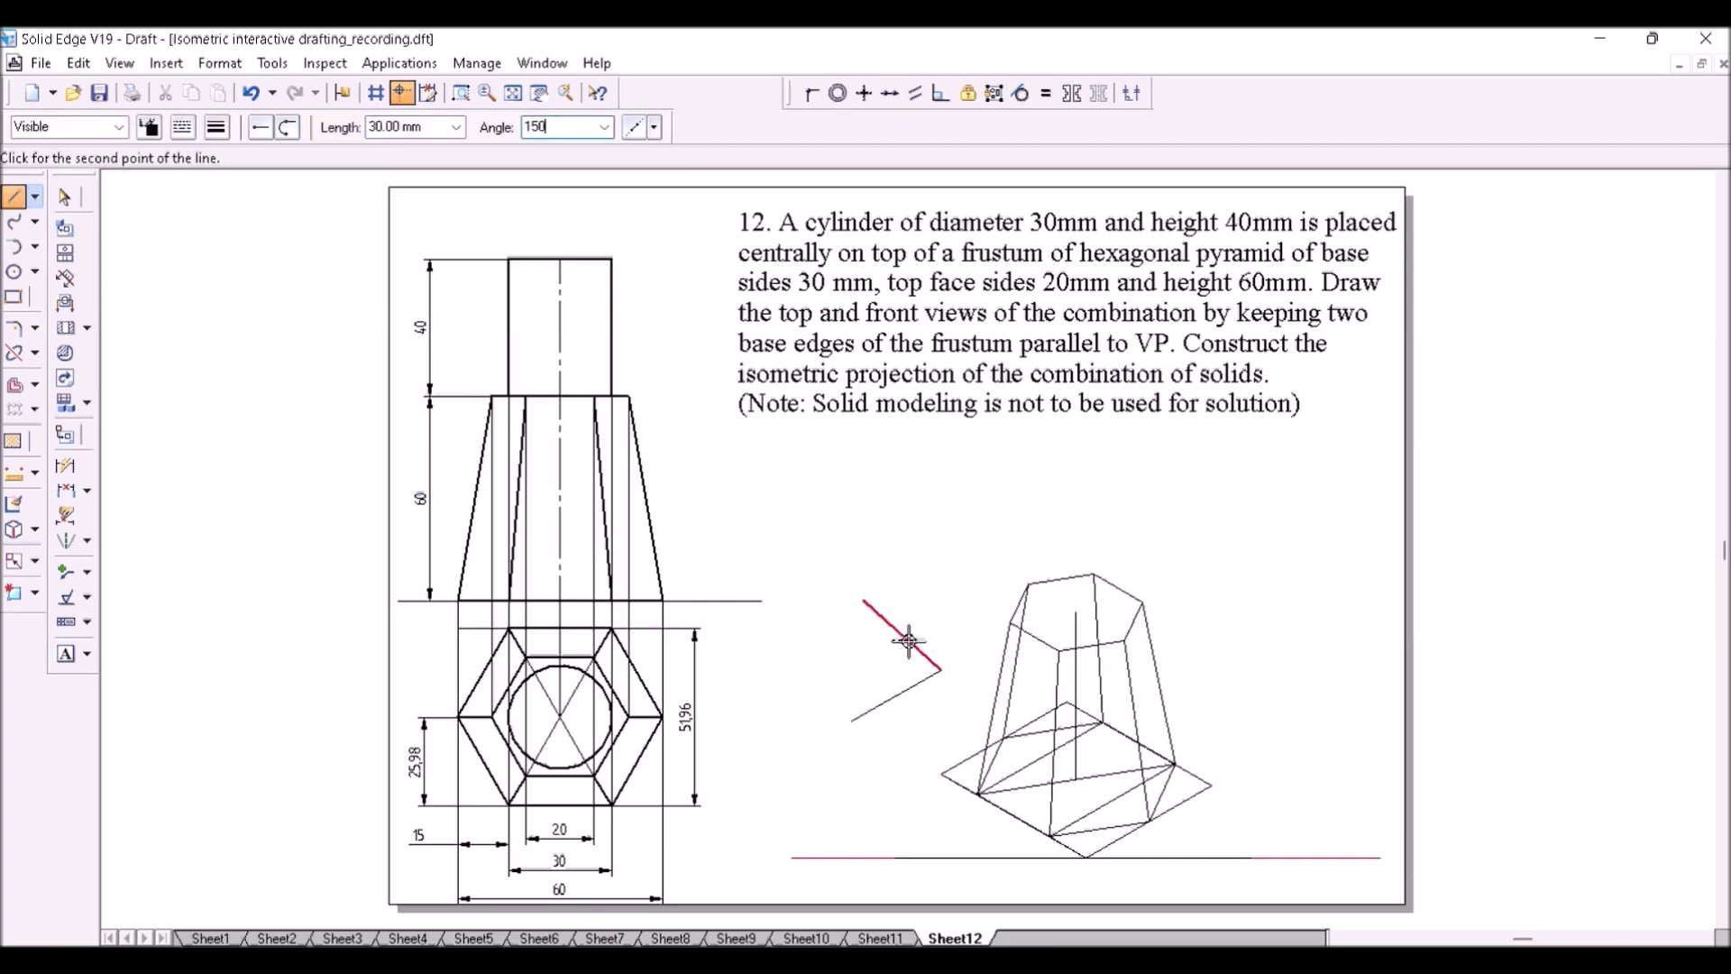
key(Return)
text(30)
key(Tab)
text(210)
key(Return)
click(852, 720)
right_click(947, 587)
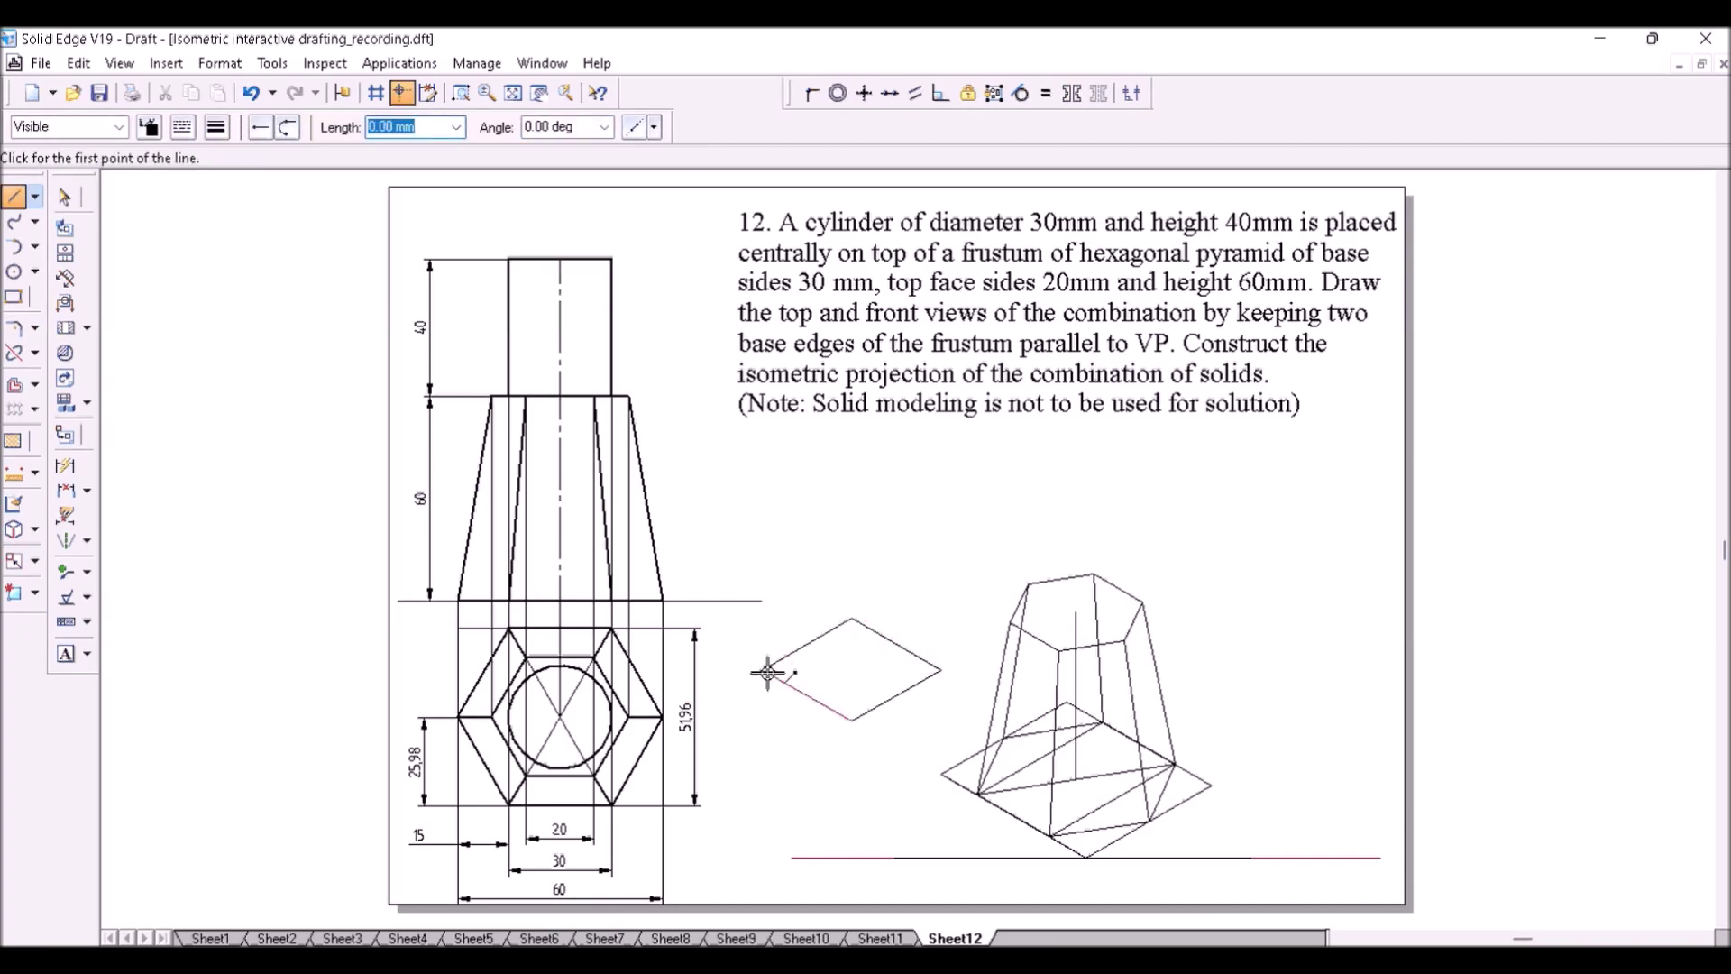
- Draw the rhombus's long diagonal and two lines from its upper corner to the midpoints of the lower sides
click(763, 669)
click(940, 670)
right_click(941, 670)
click(852, 618)
click(808, 695)
right_click(808, 695)
click(852, 618)
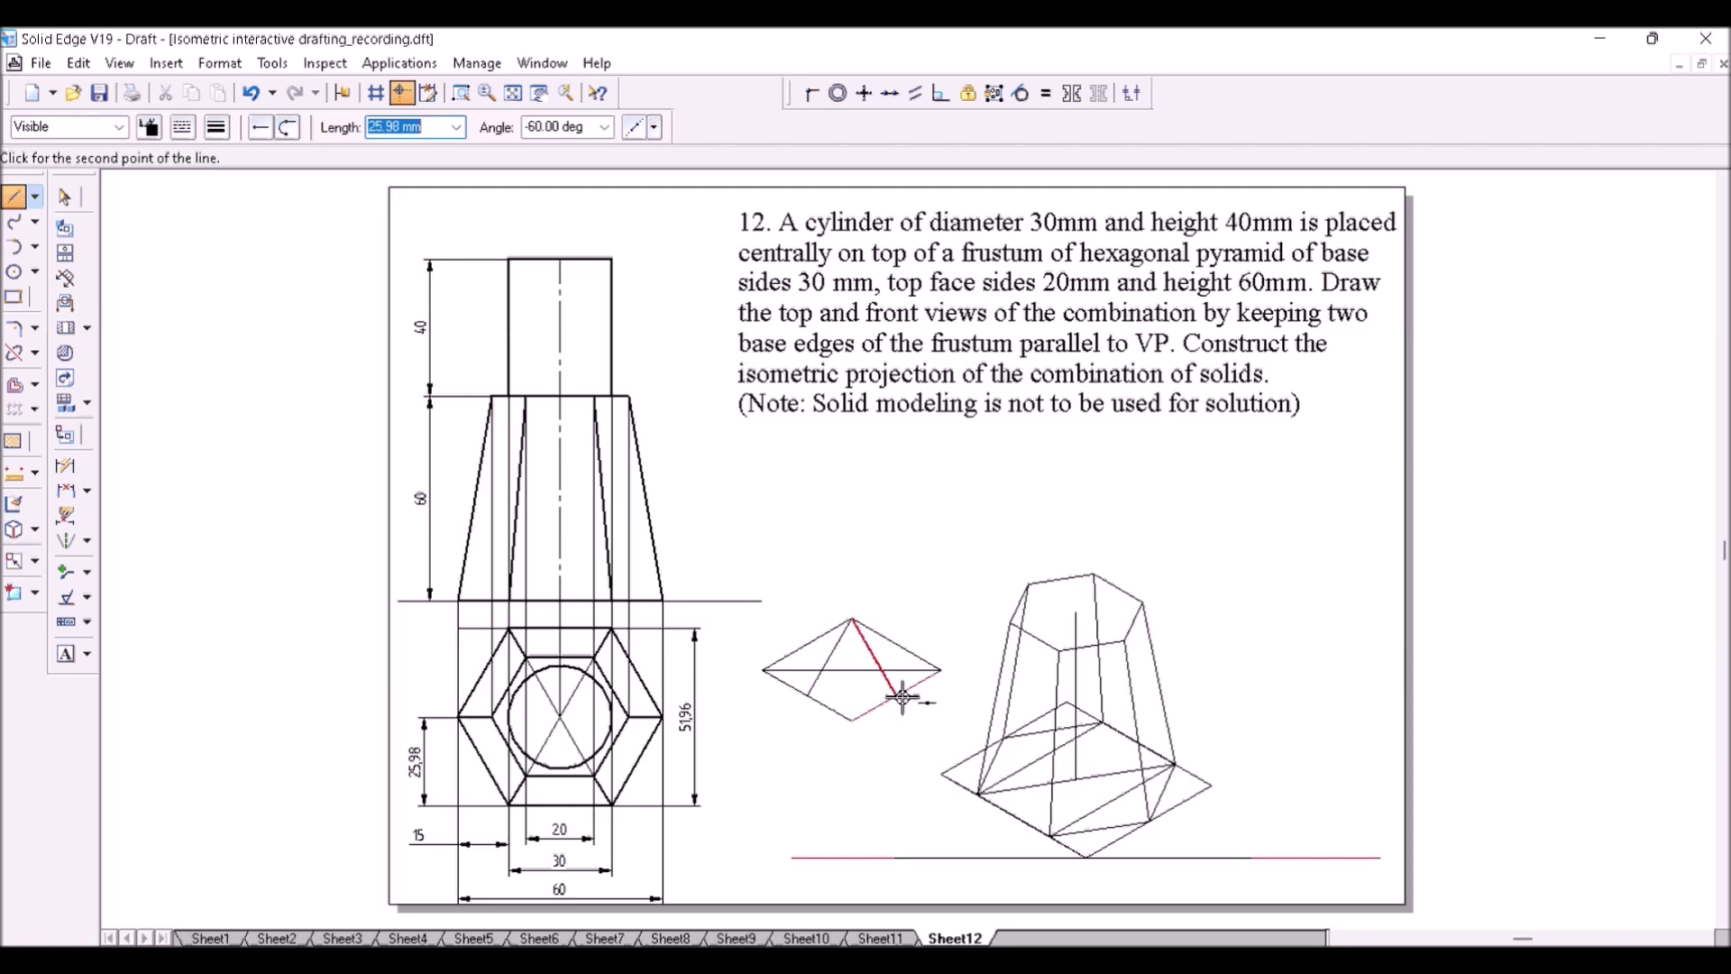
click(902, 697)
scroll(911, 572, up, 4)
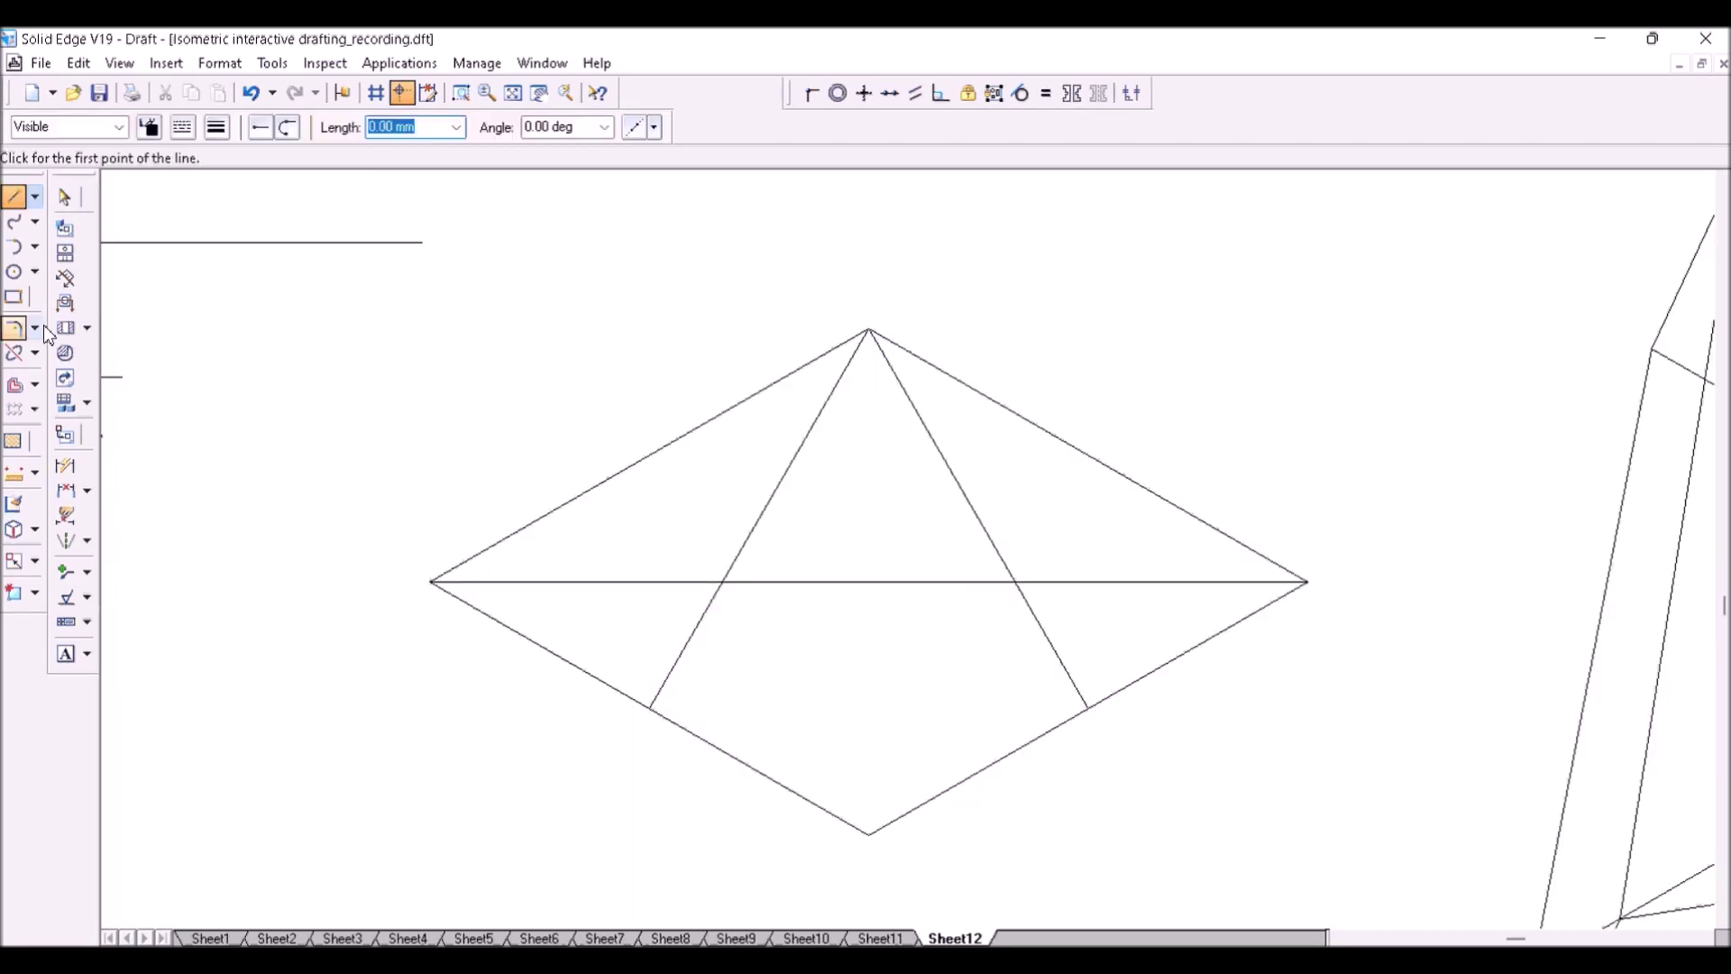
- Draw the isometric circle's two large arcs centred on the rhombus's upper and lower corners, each ending at the opposite sides' midpoints
click(35, 271)
click(35, 246)
click(113, 305)
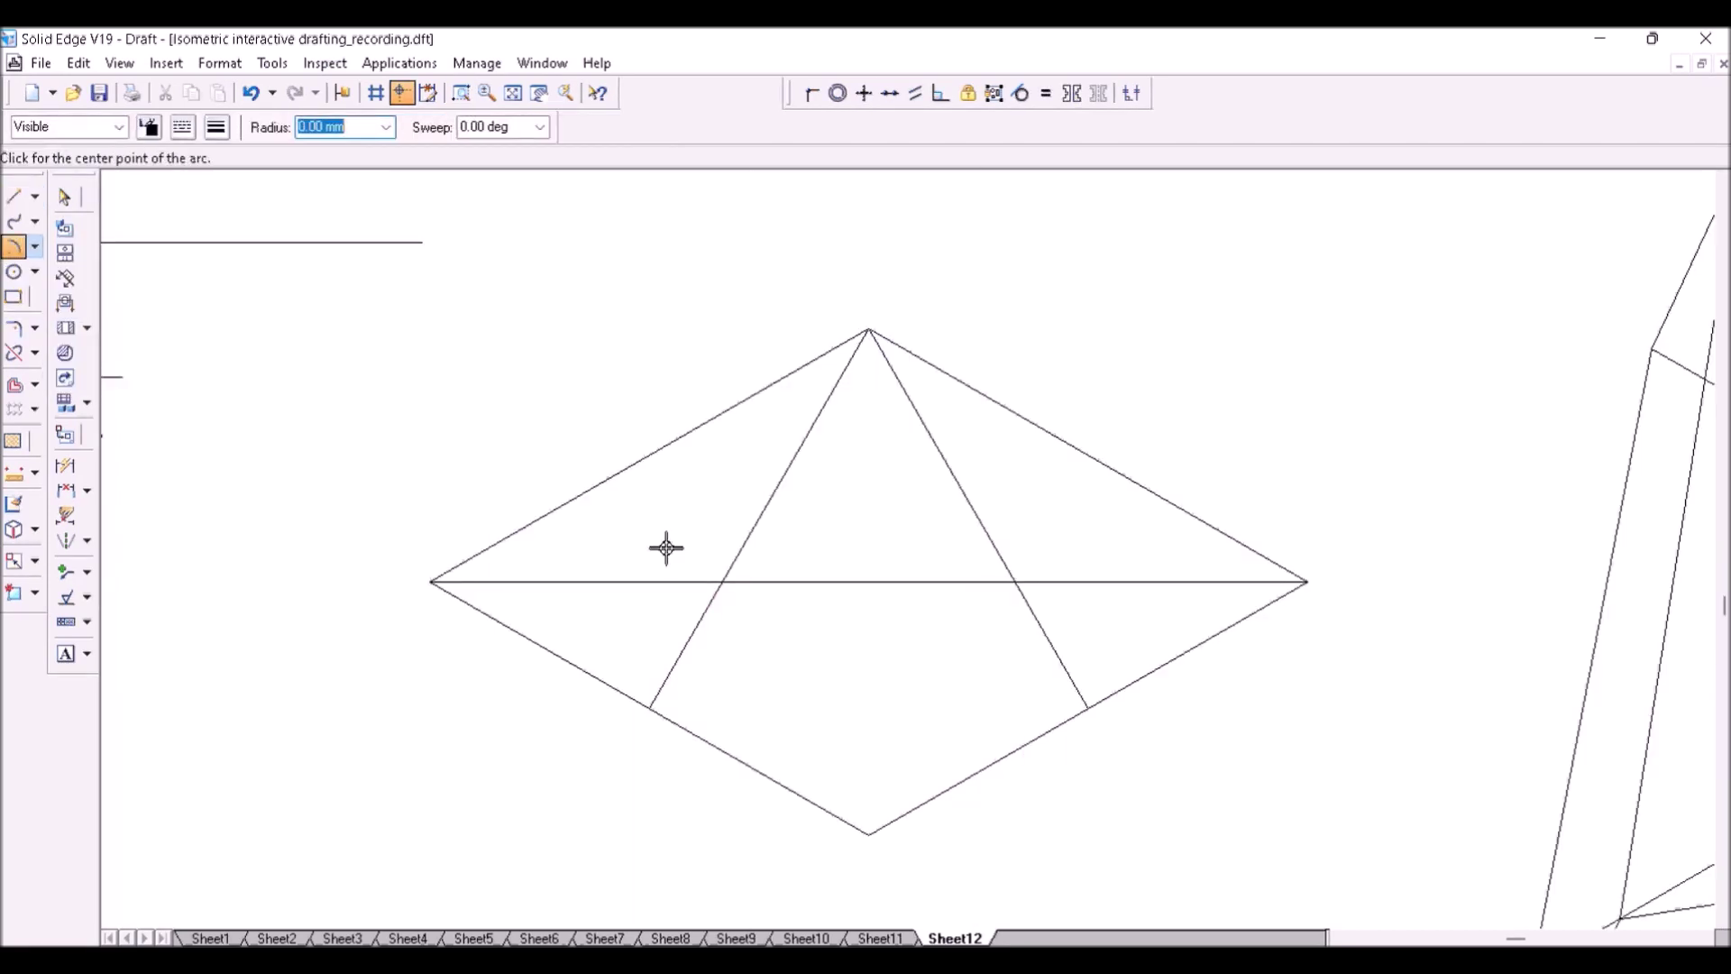
click(868, 330)
click(1087, 708)
click(650, 708)
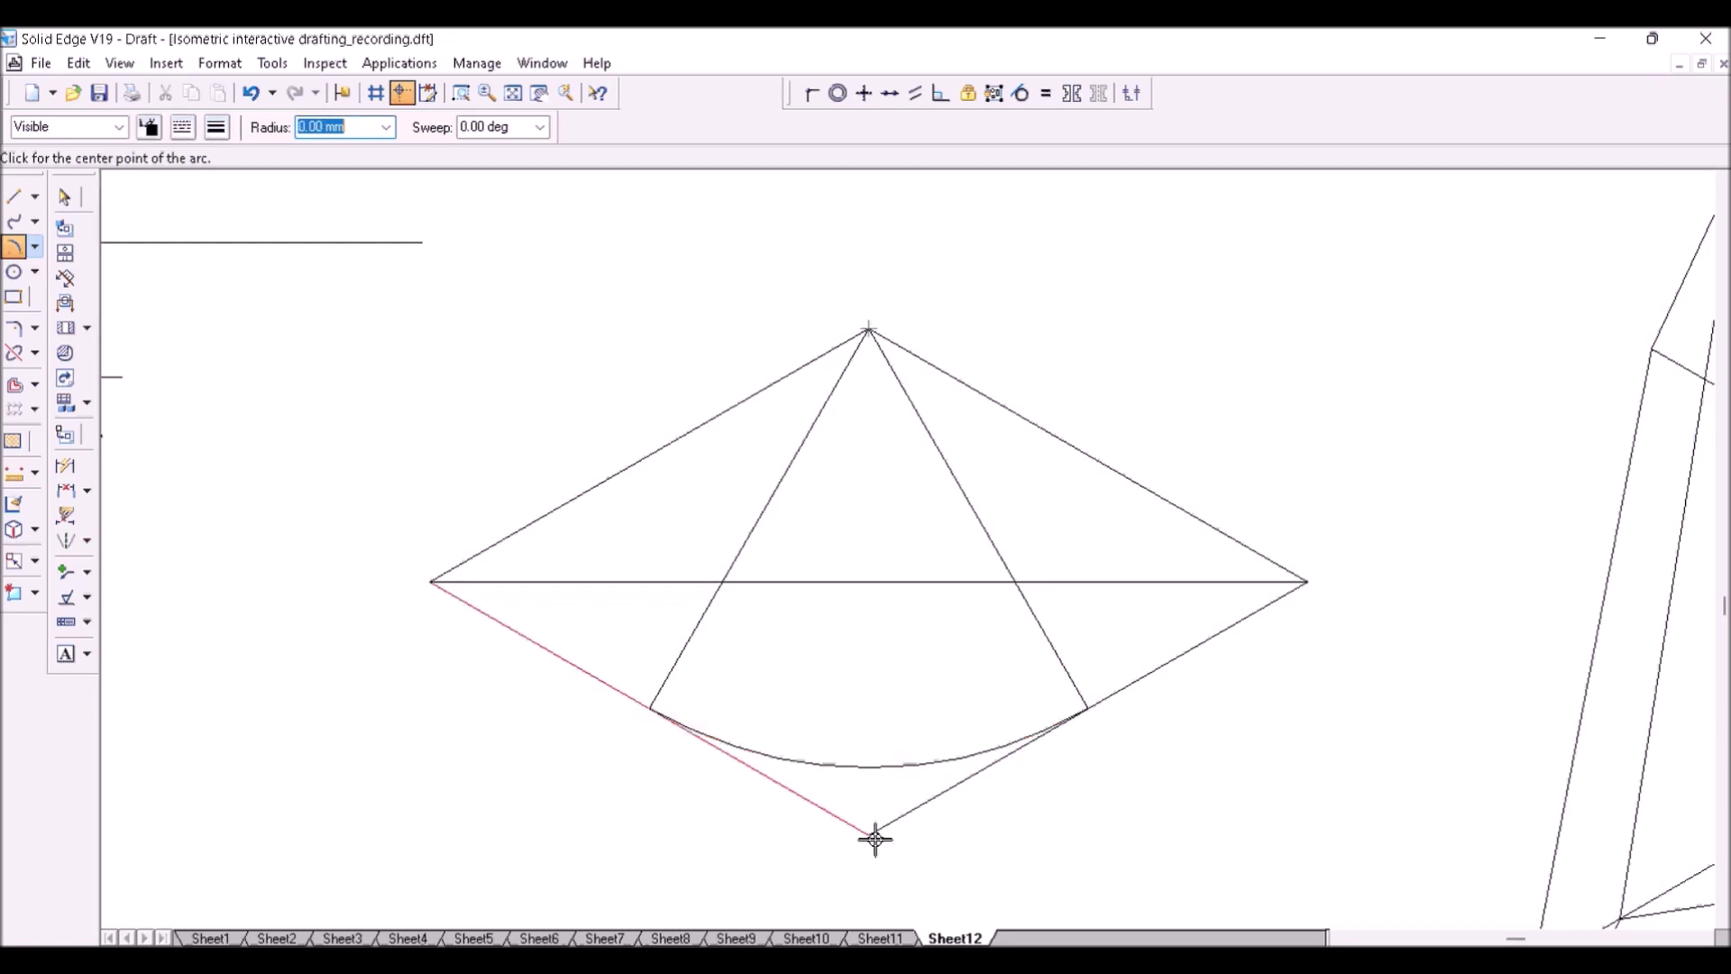
click(873, 836)
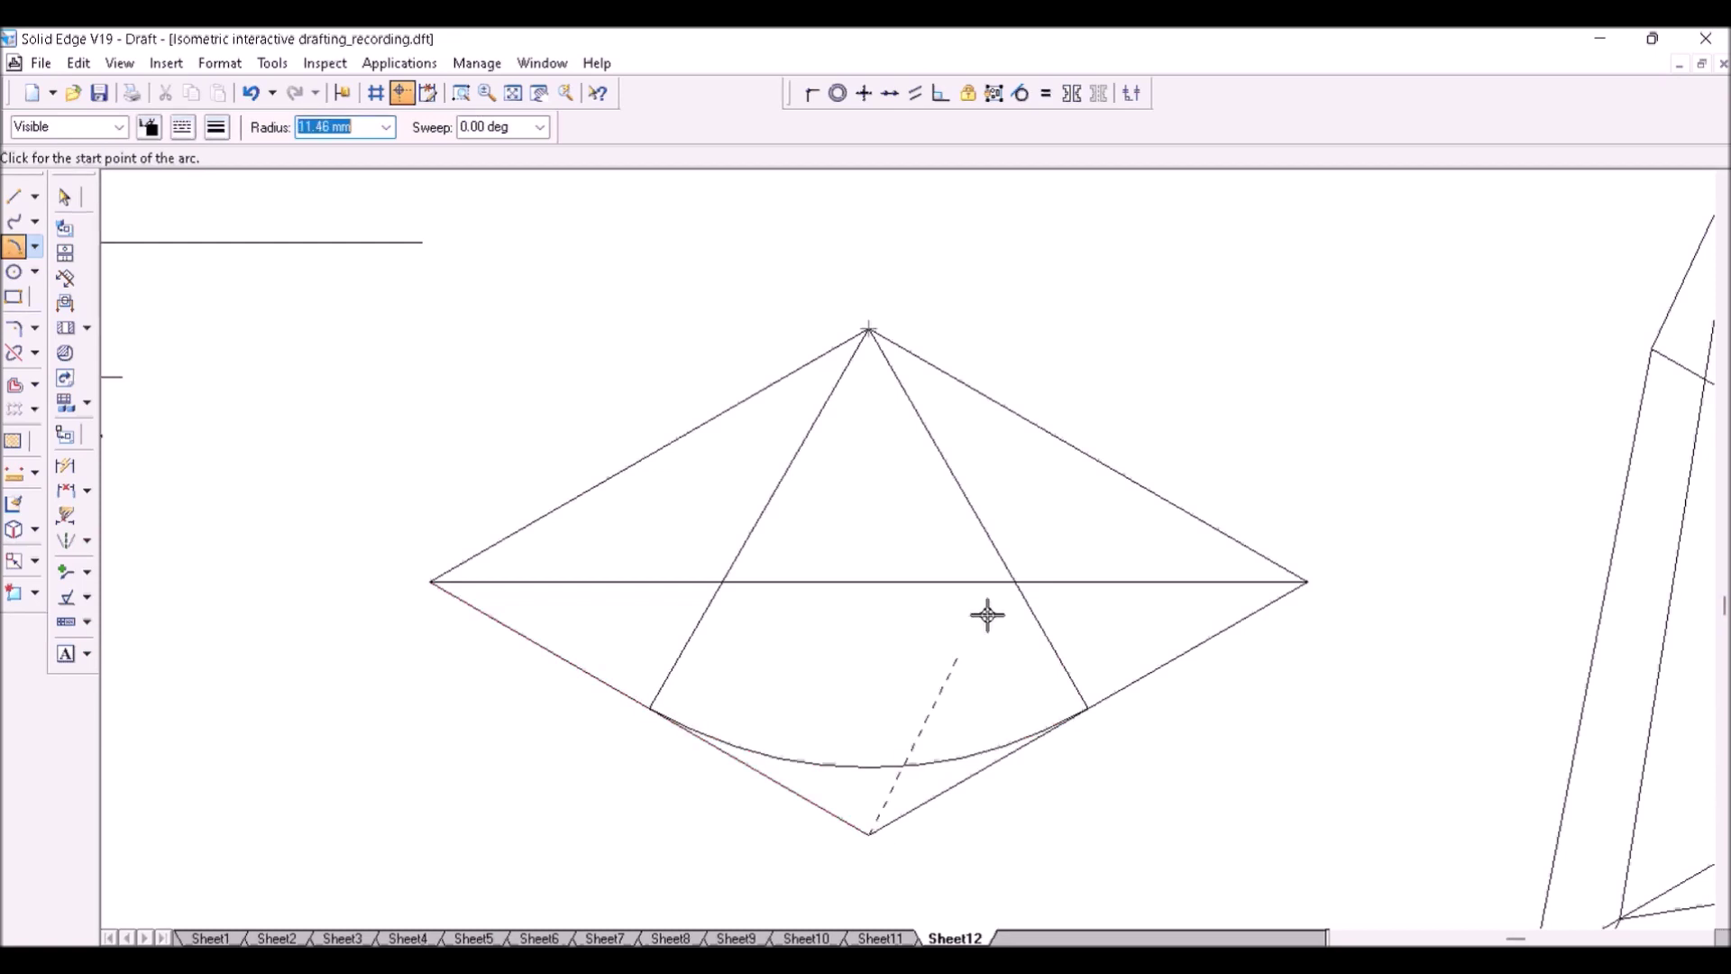
click(1088, 453)
click(655, 450)
- Close the four-centre ellipse with two small arcs centred where the construction lines cross the rhombus's long diagonal
click(722, 582)
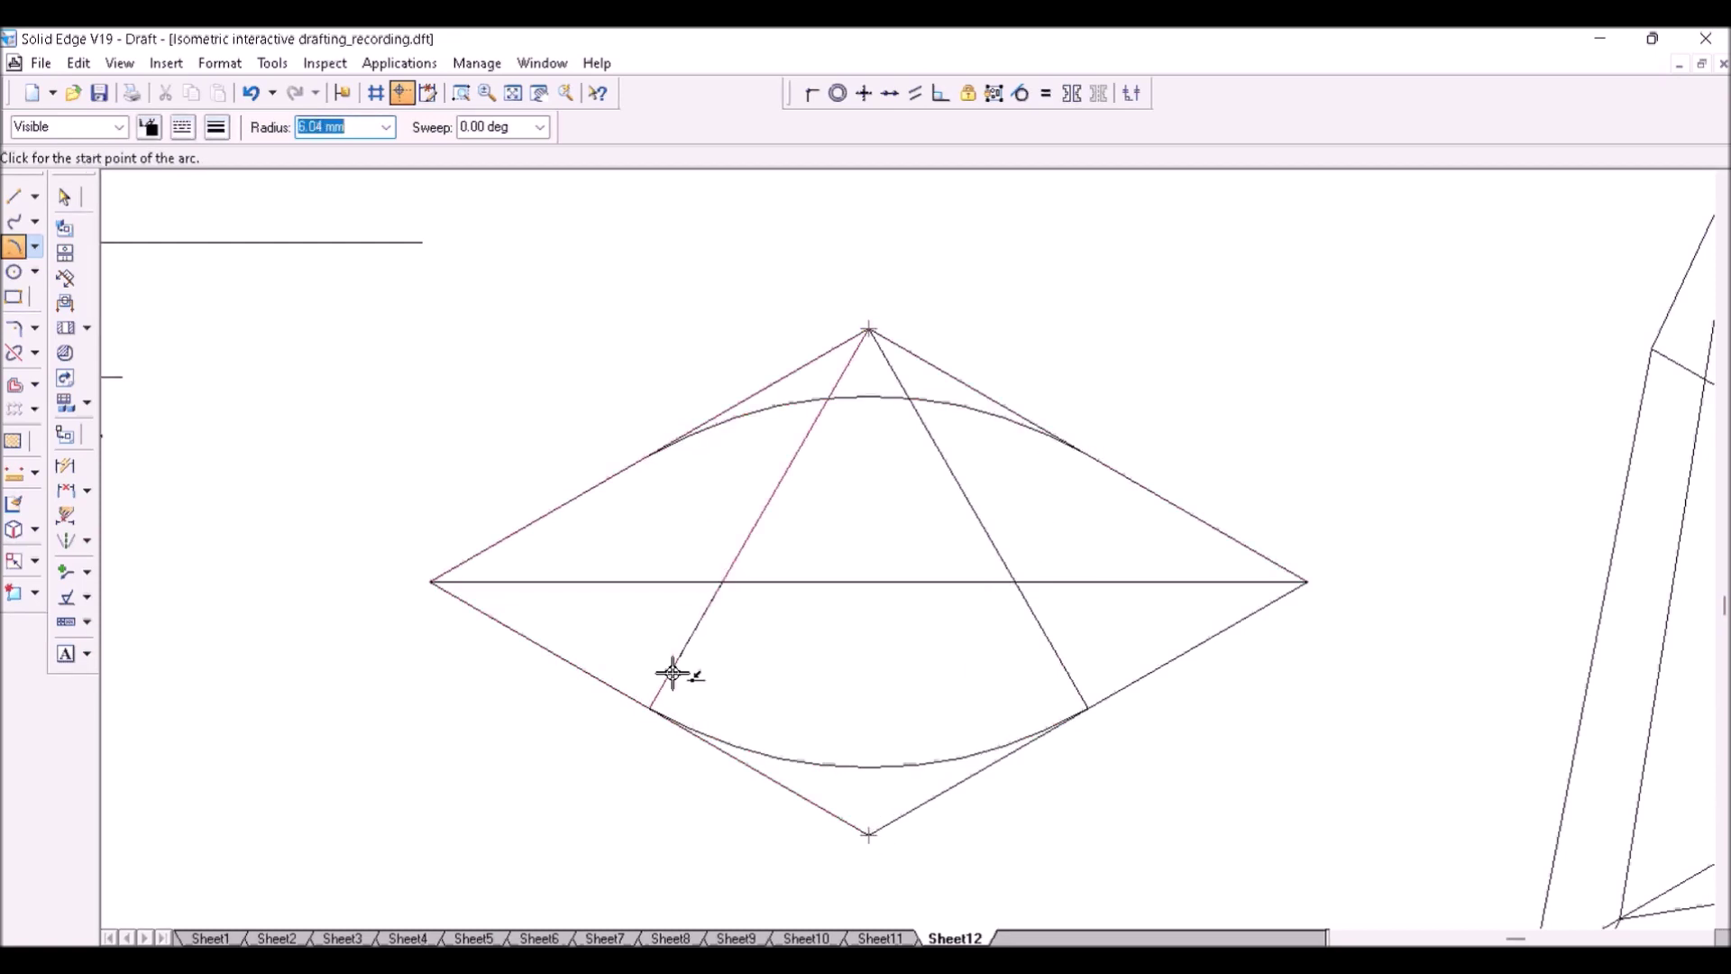
click(650, 707)
click(655, 450)
click(1015, 582)
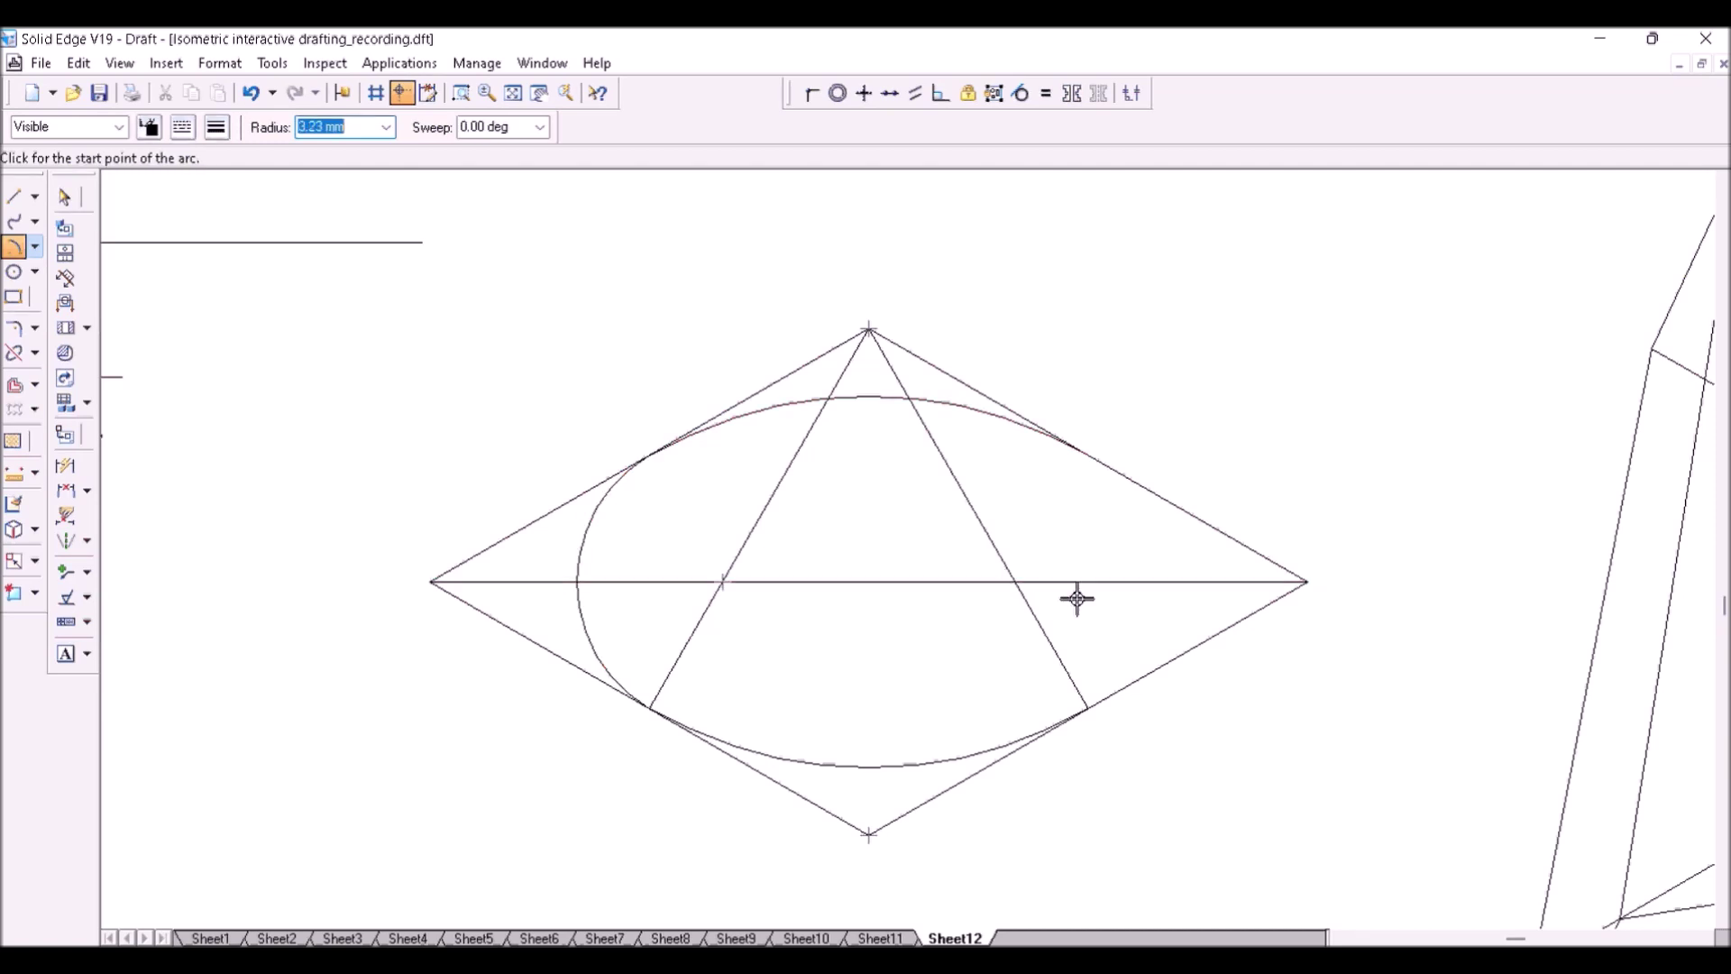
click(1091, 710)
click(1086, 452)
- Draw the cylinder's 40 mm axis upward at 90° from the centre of the rhombus
click(512, 92)
click(14, 197)
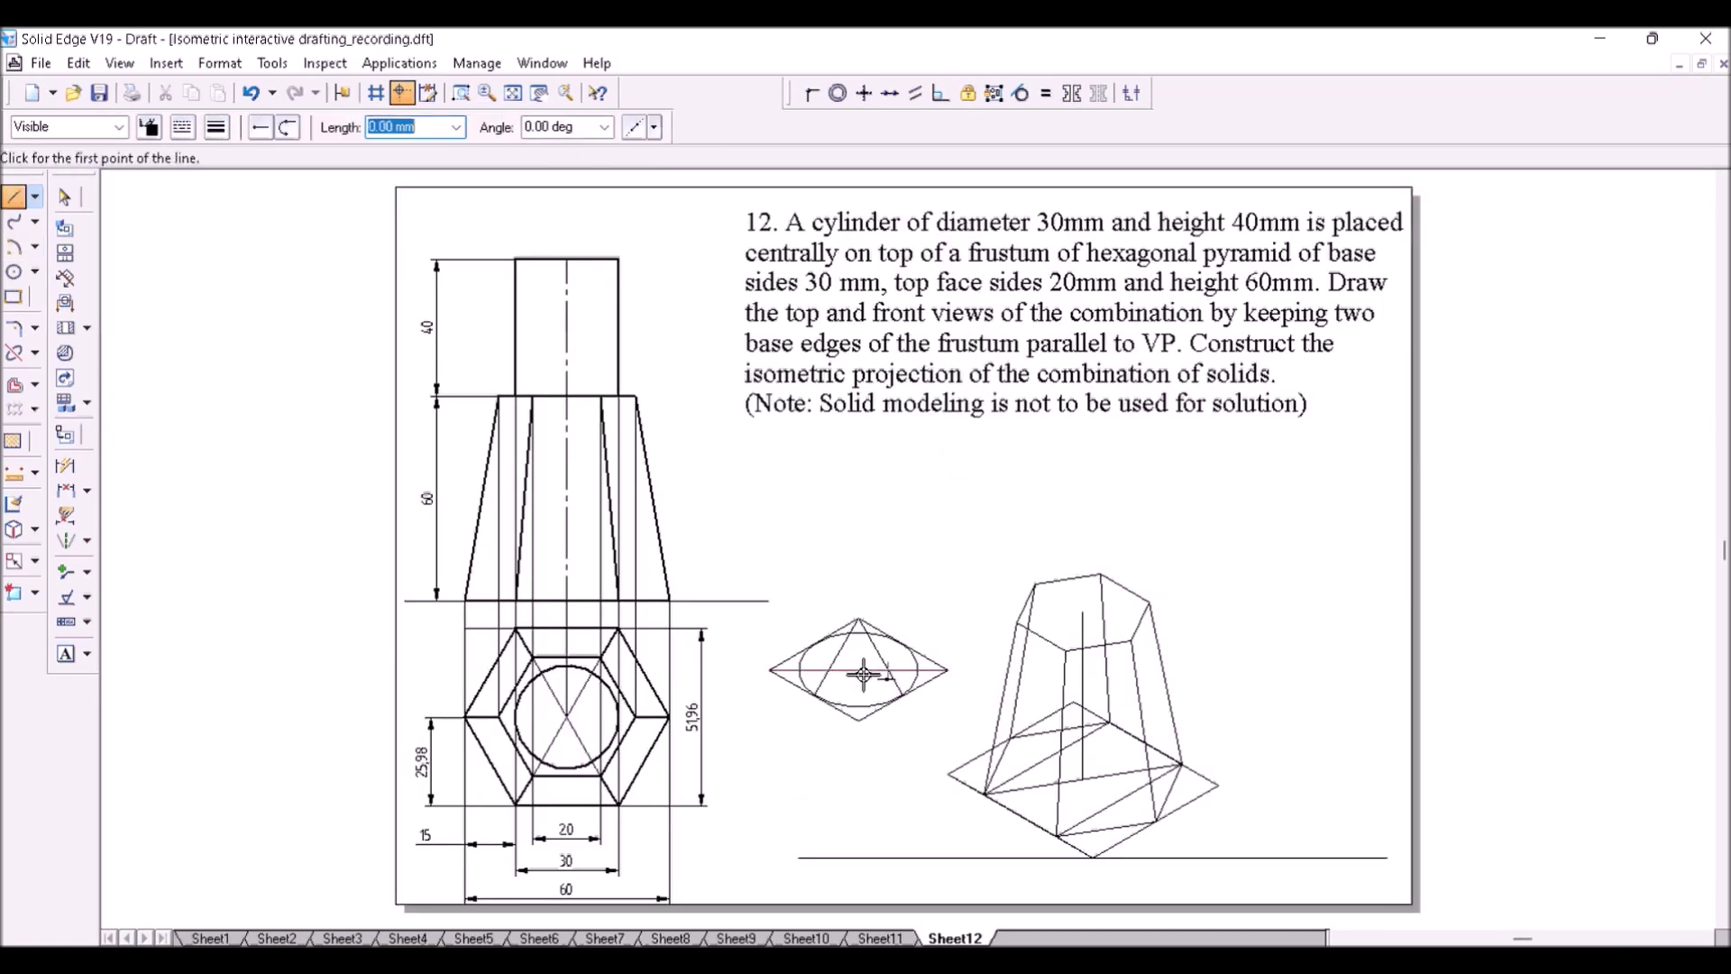
click(860, 670)
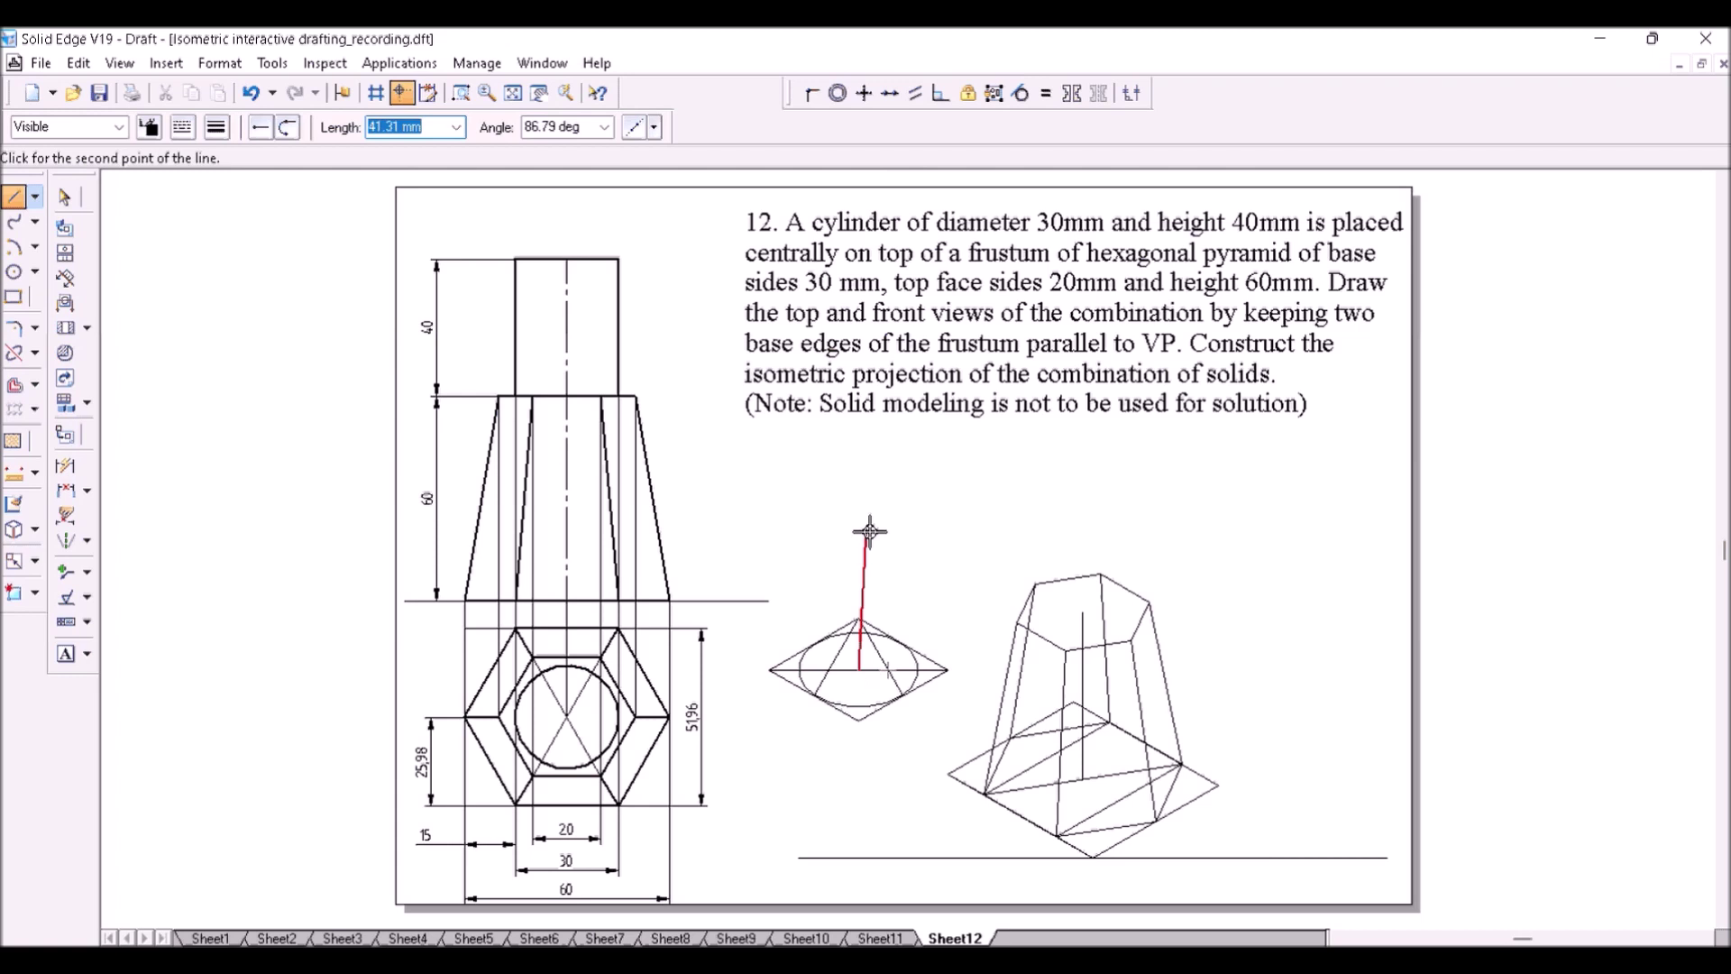
text(40)
key(Tab)
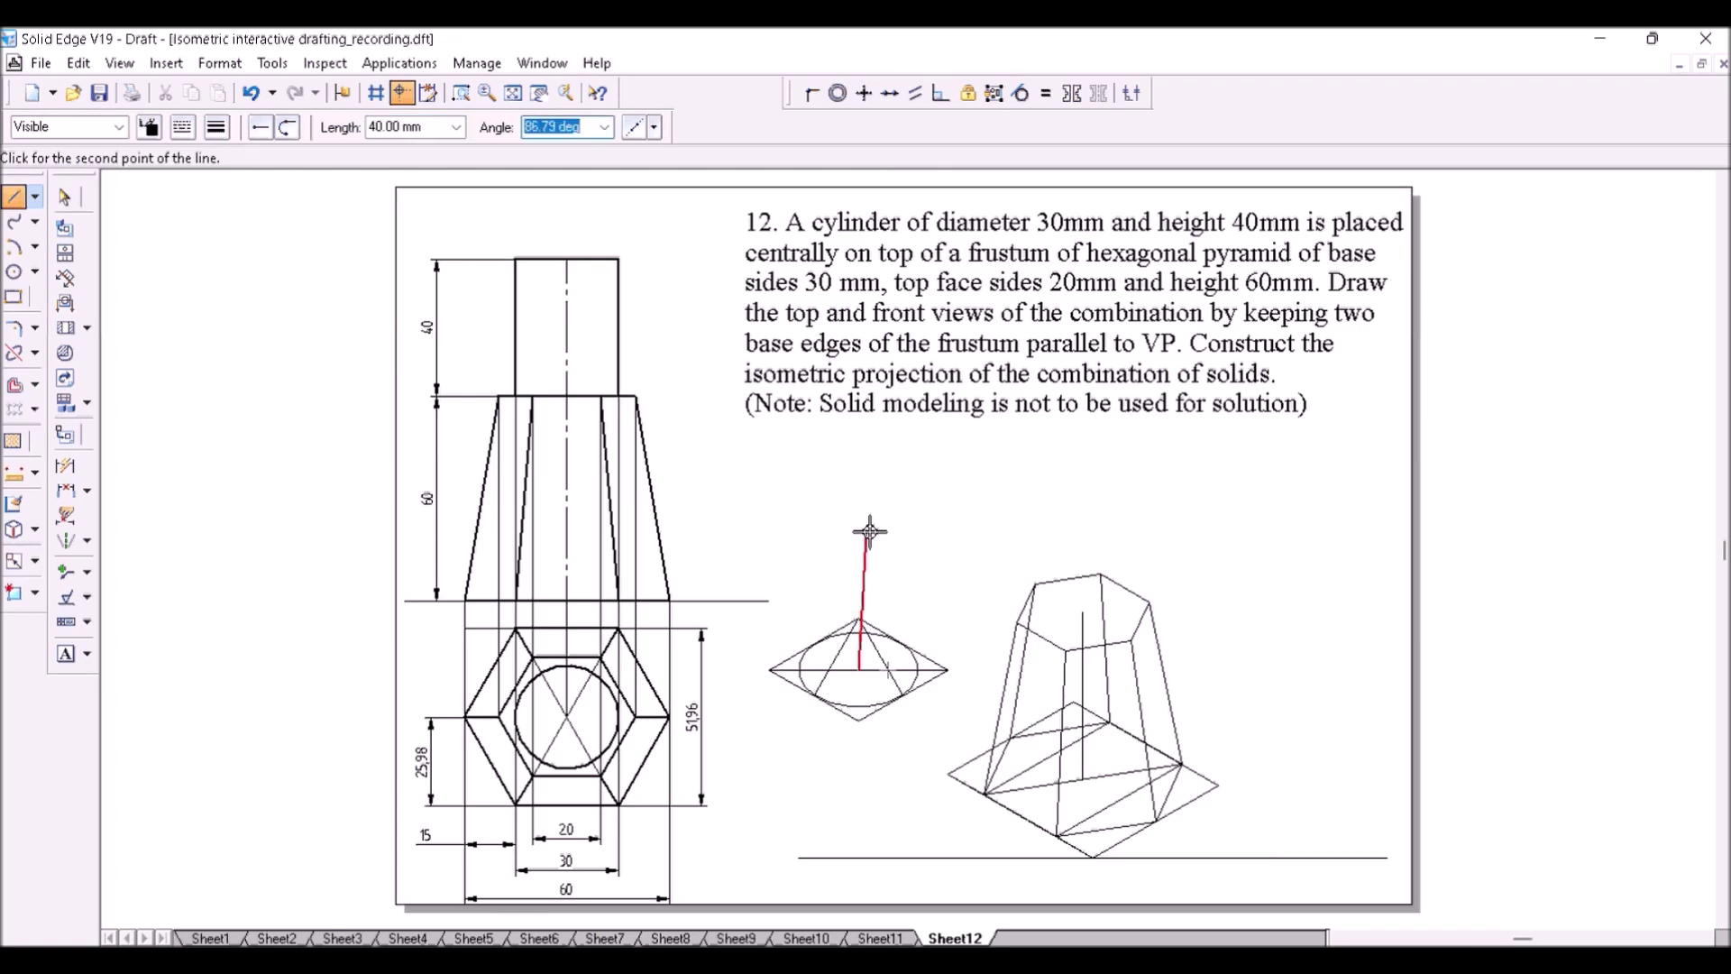
text(90)
key(Return)
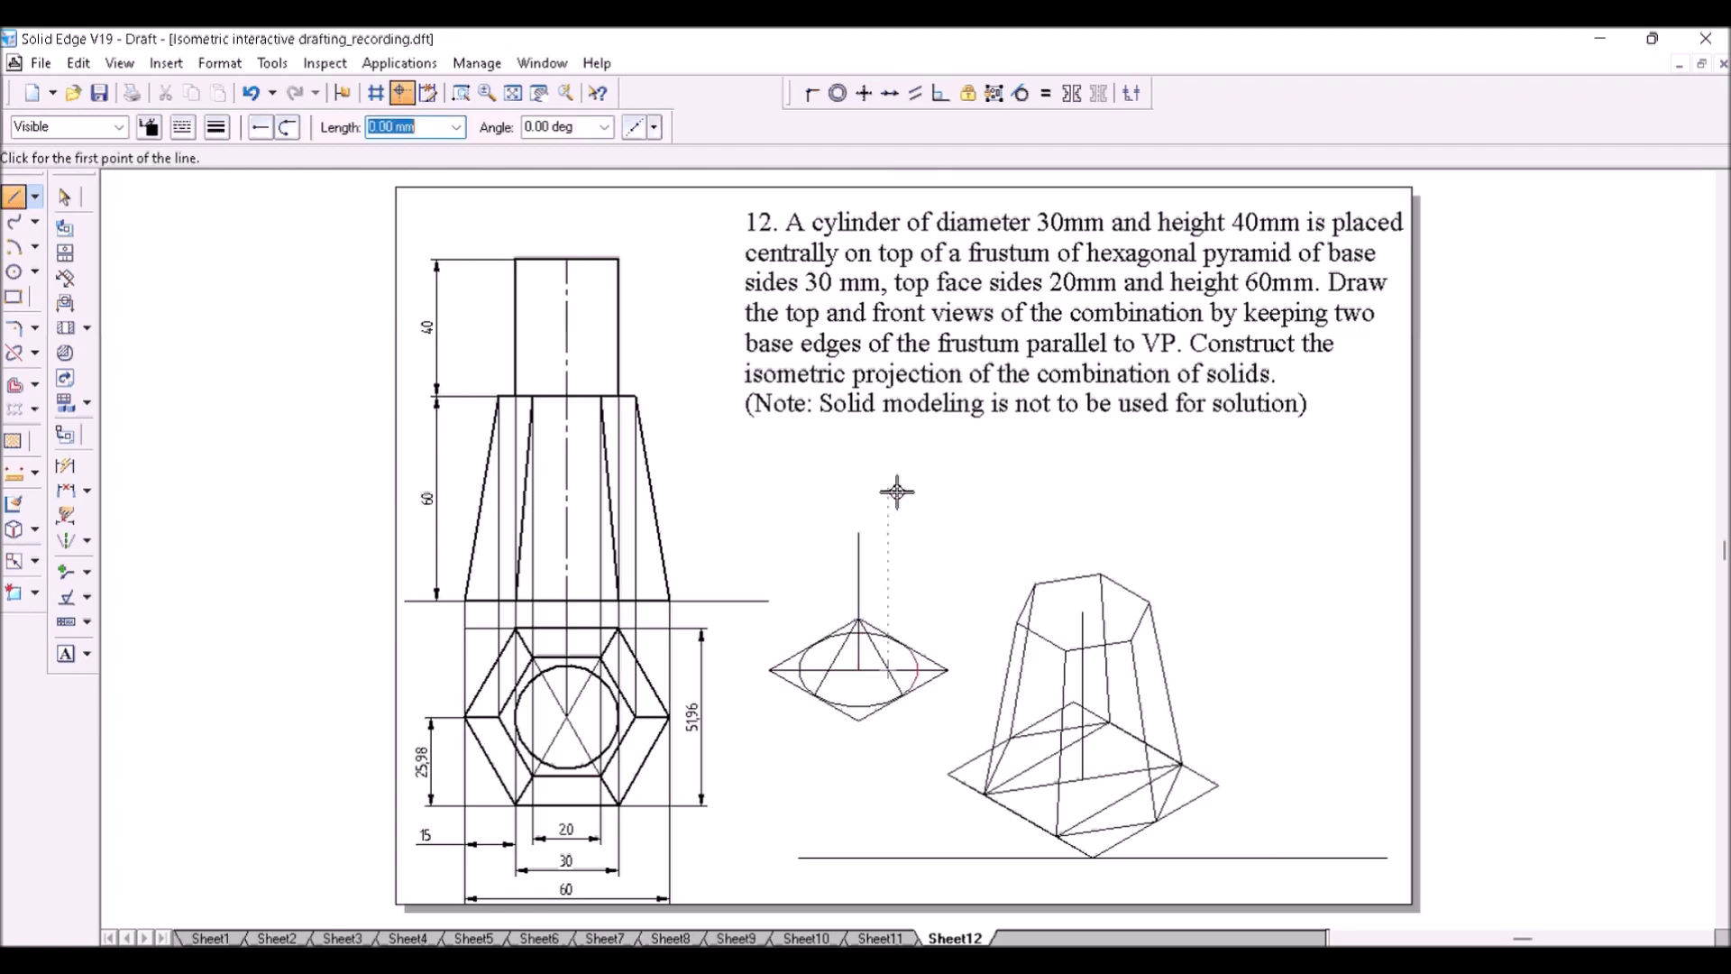
- Copy the four arcs of the ellipse from the axis's lower end to its upper end
click(35, 561)
click(61, 561)
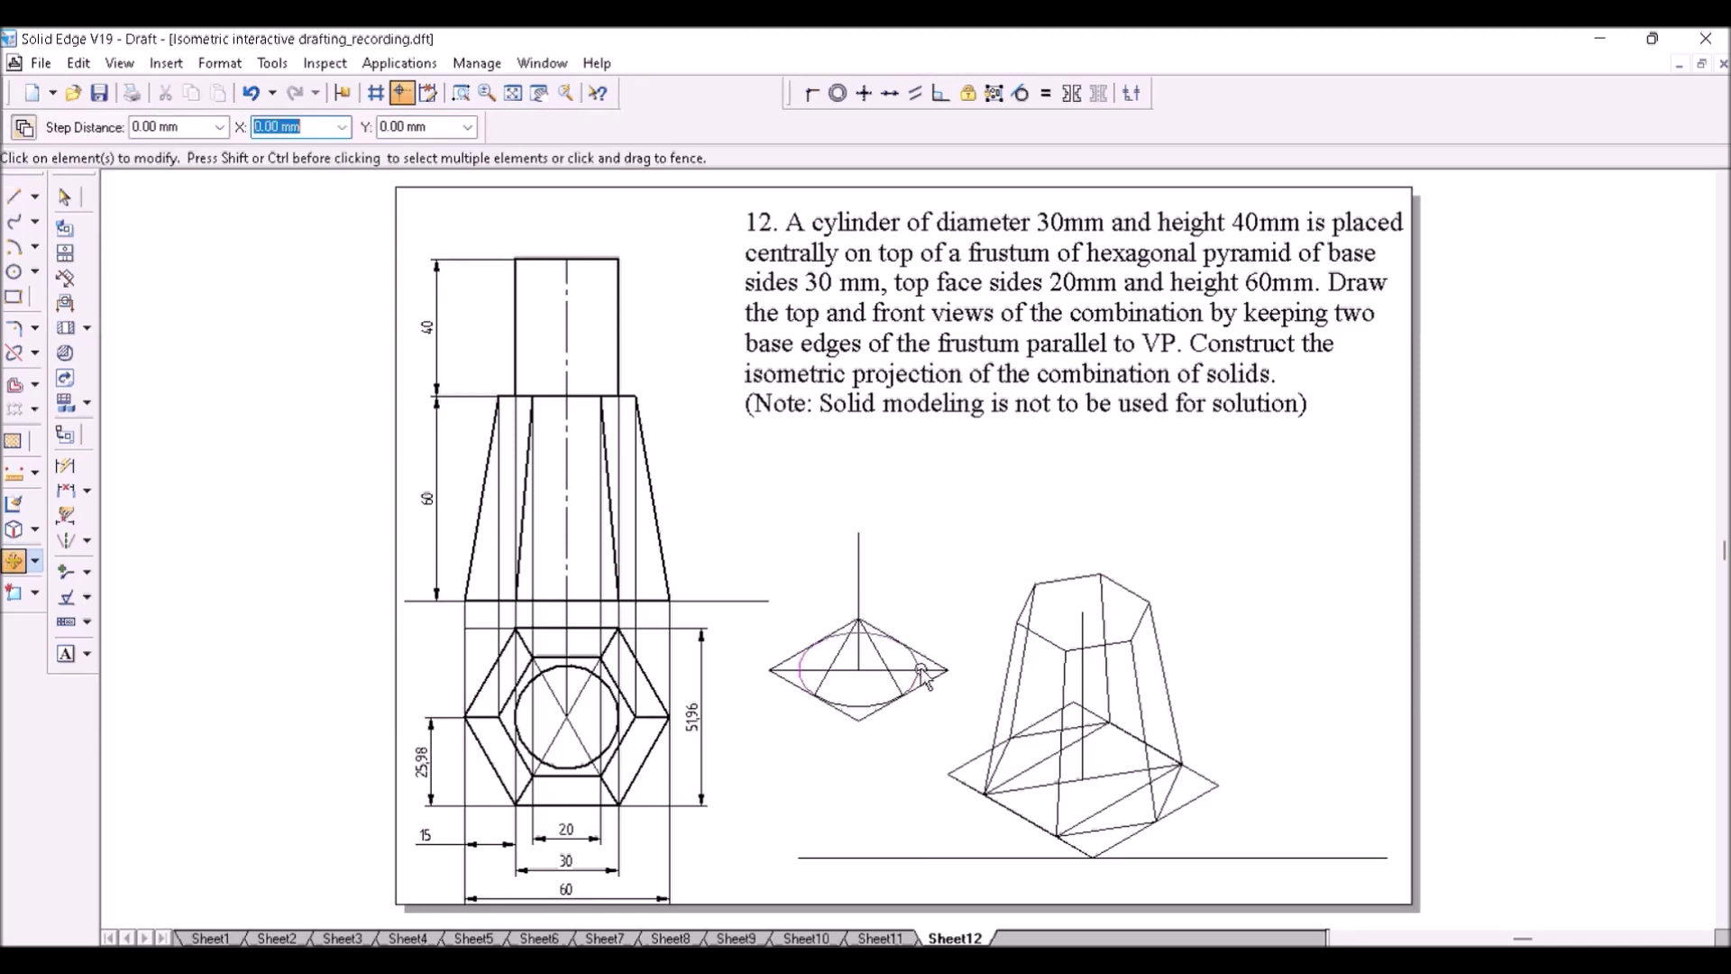
click(862, 705)
click(862, 670)
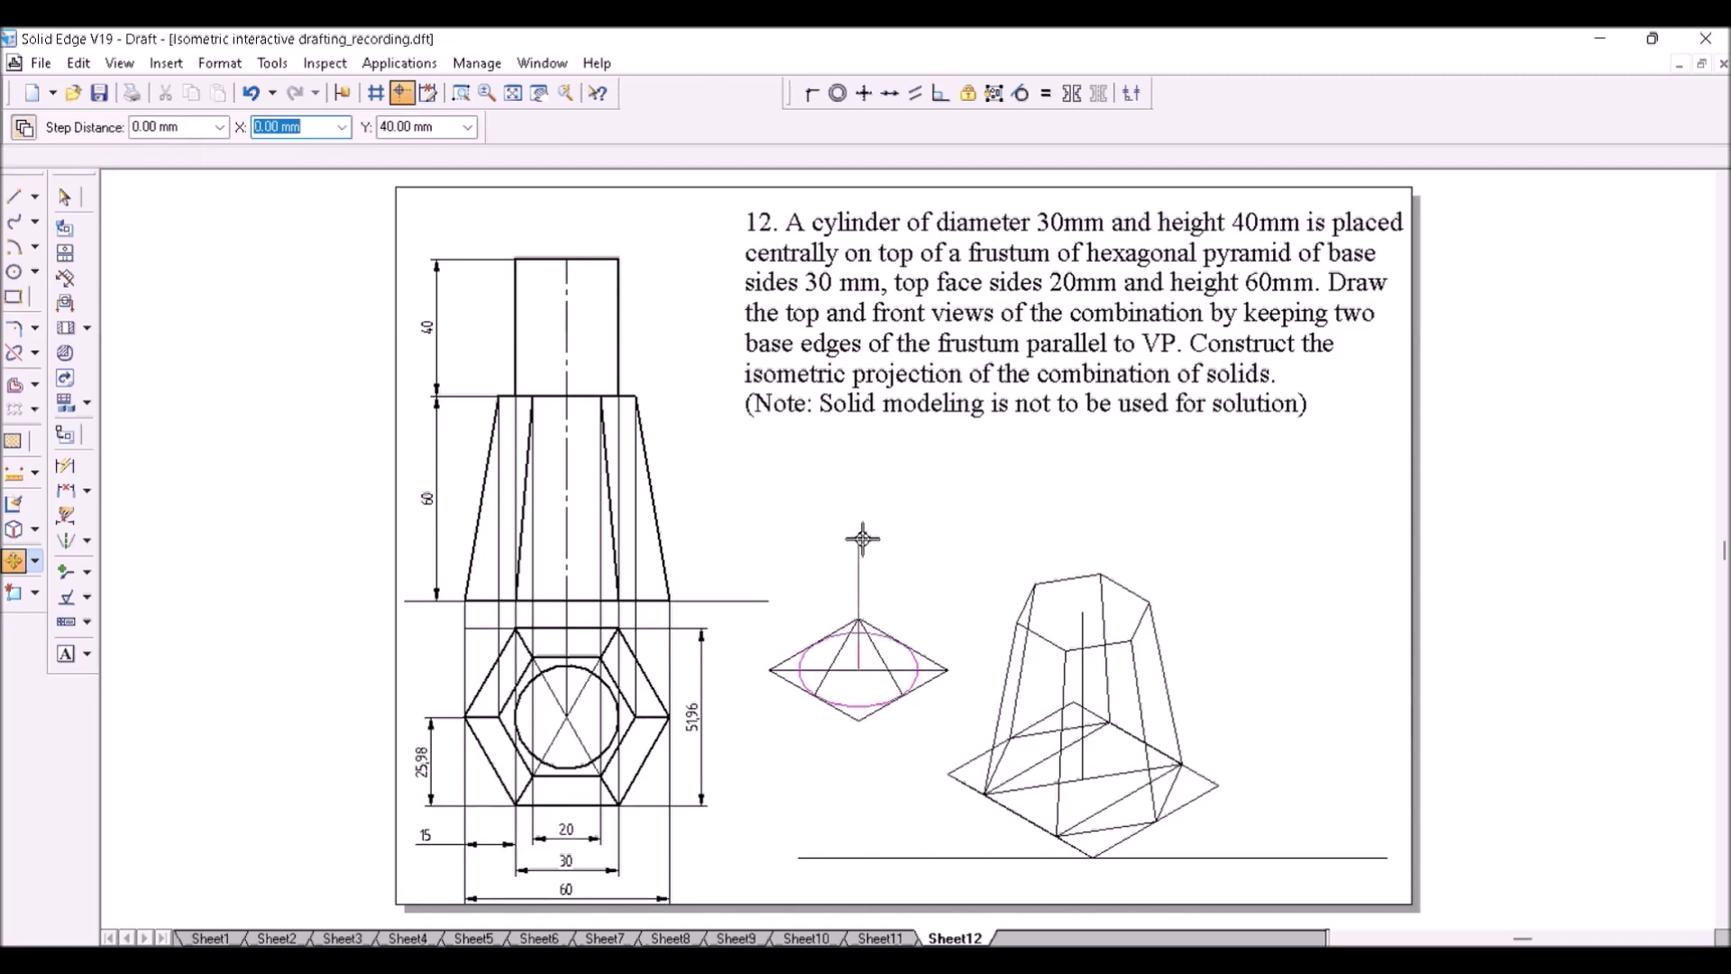
click(862, 538)
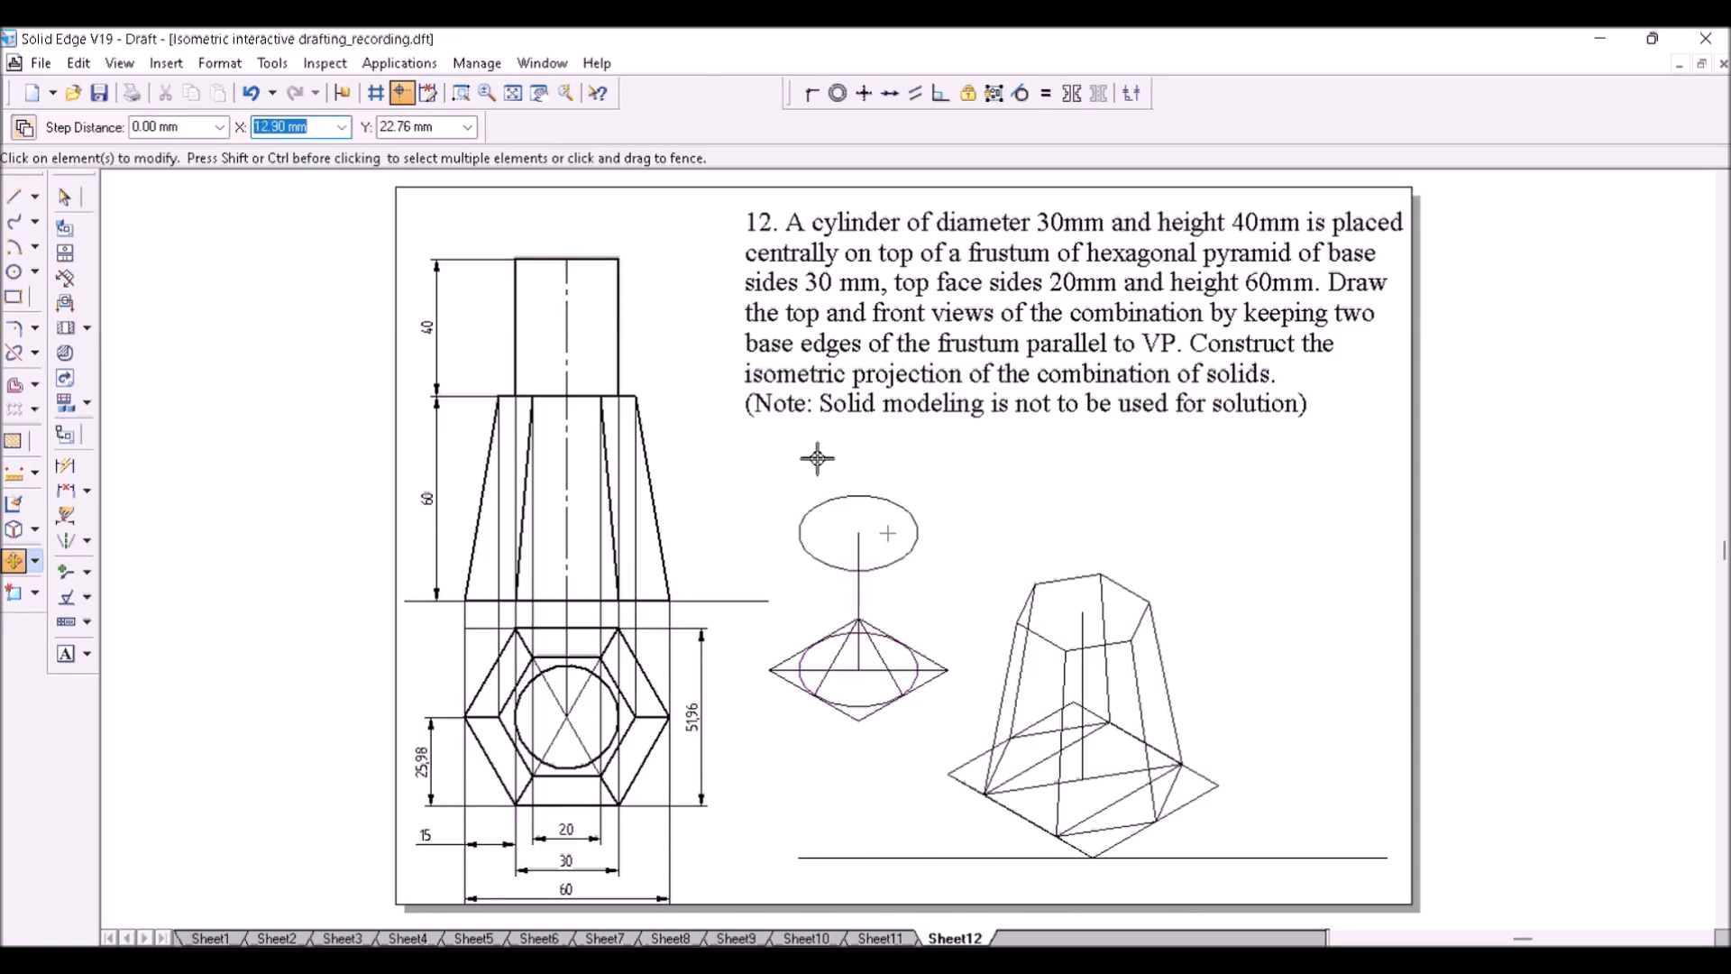
- Draw the cylinder's two vertical side lines joining the outermost points of the upper and lower ellipses
key(l)
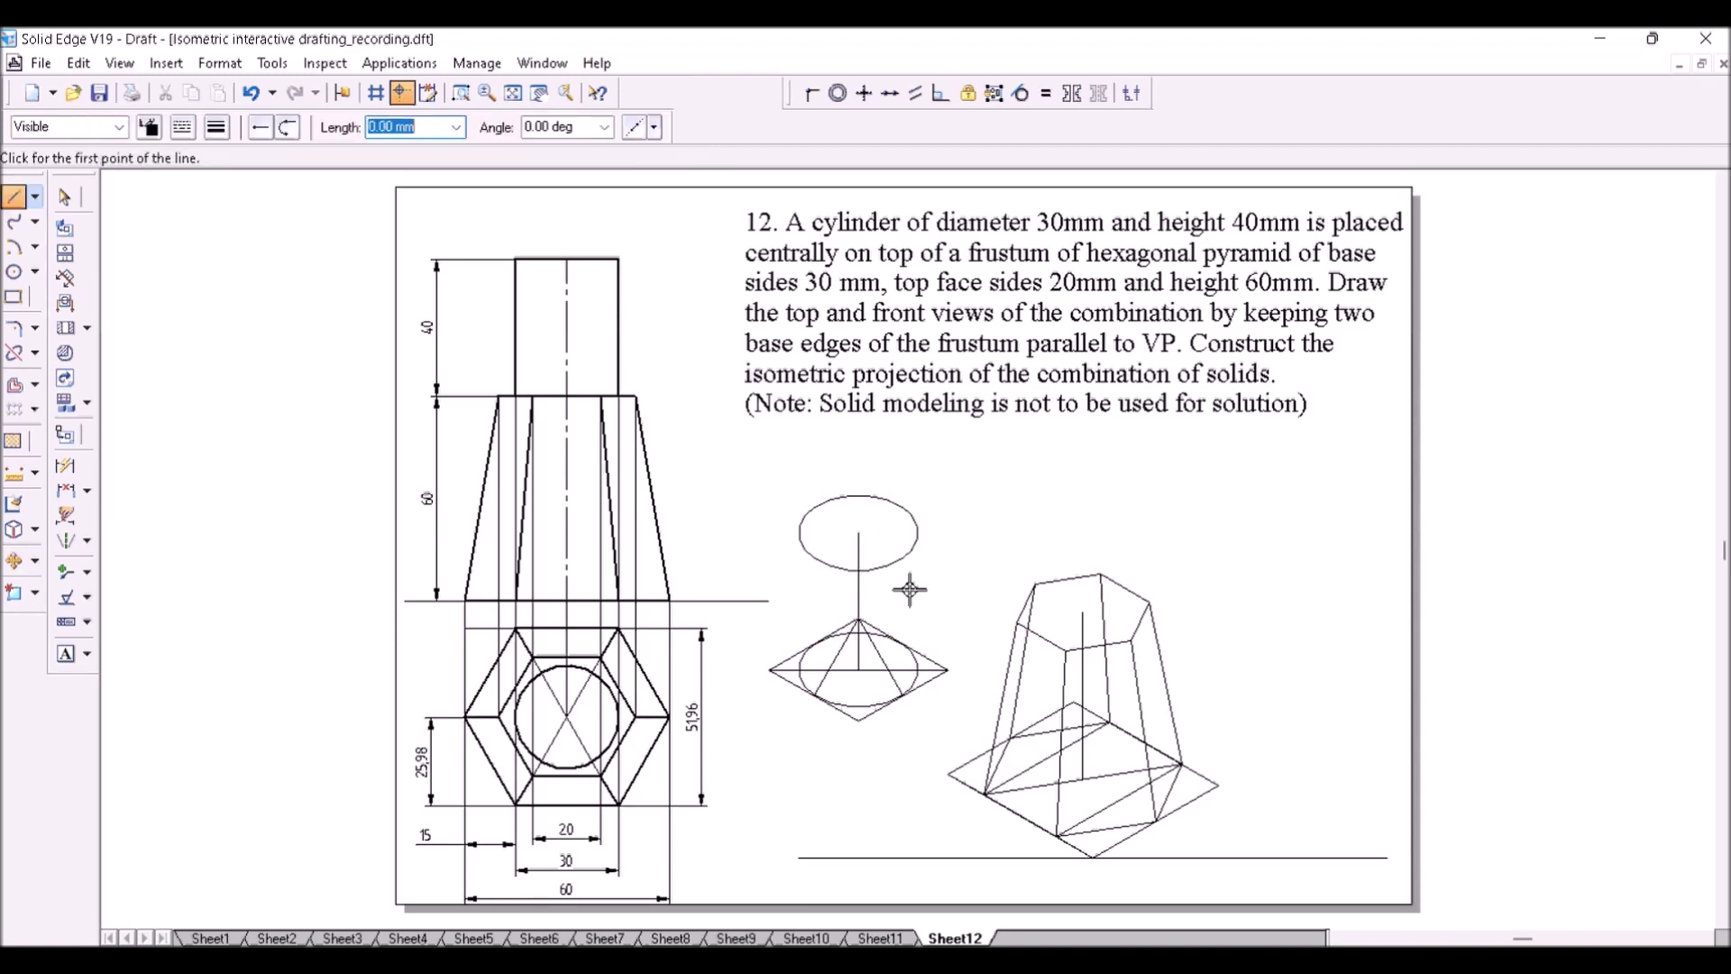
click(920, 539)
click(918, 669)
right_click(978, 561)
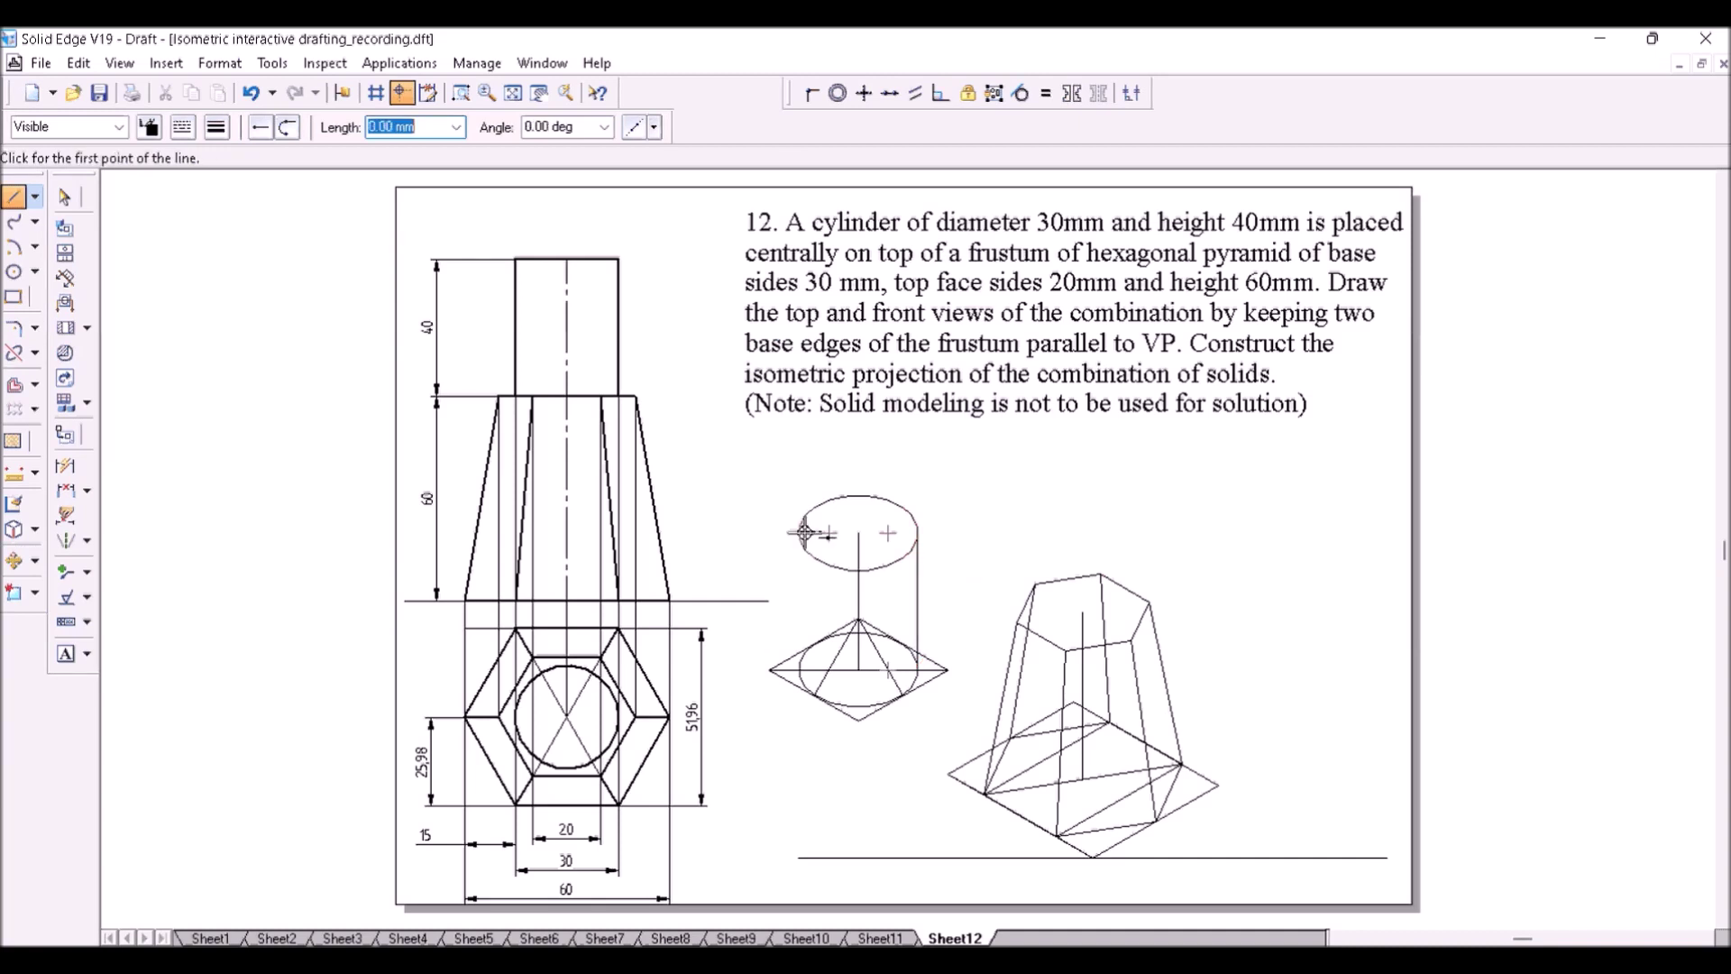
click(801, 532)
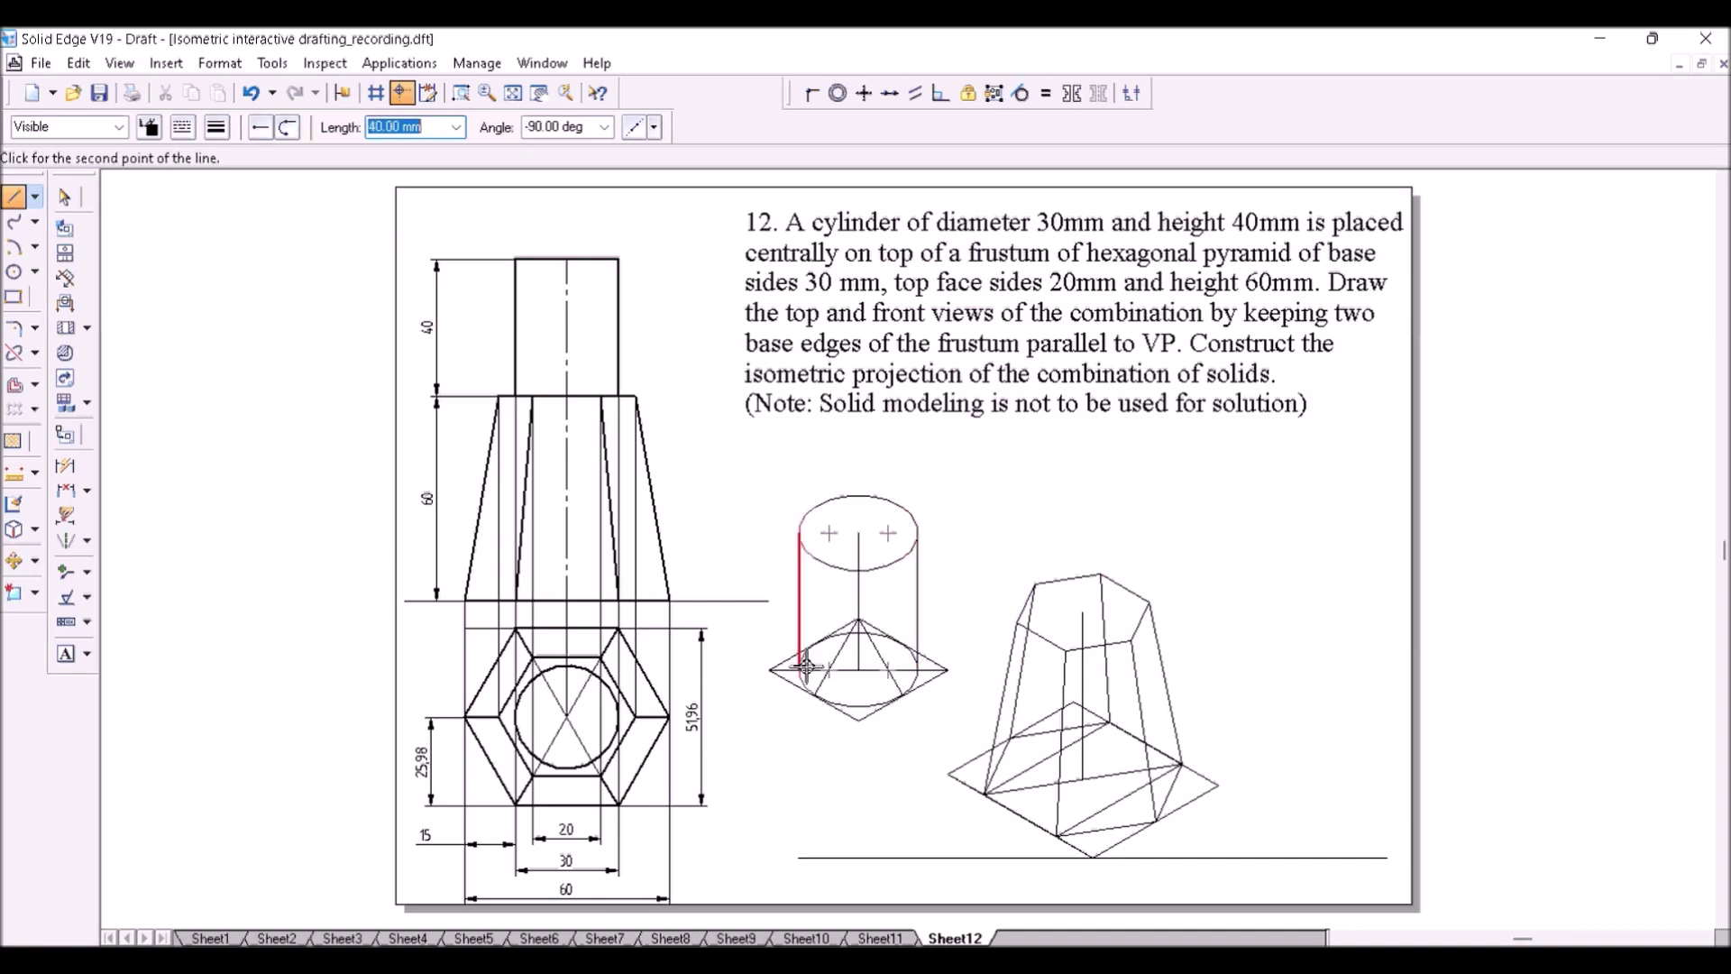
click(801, 669)
right_click(126, 487)
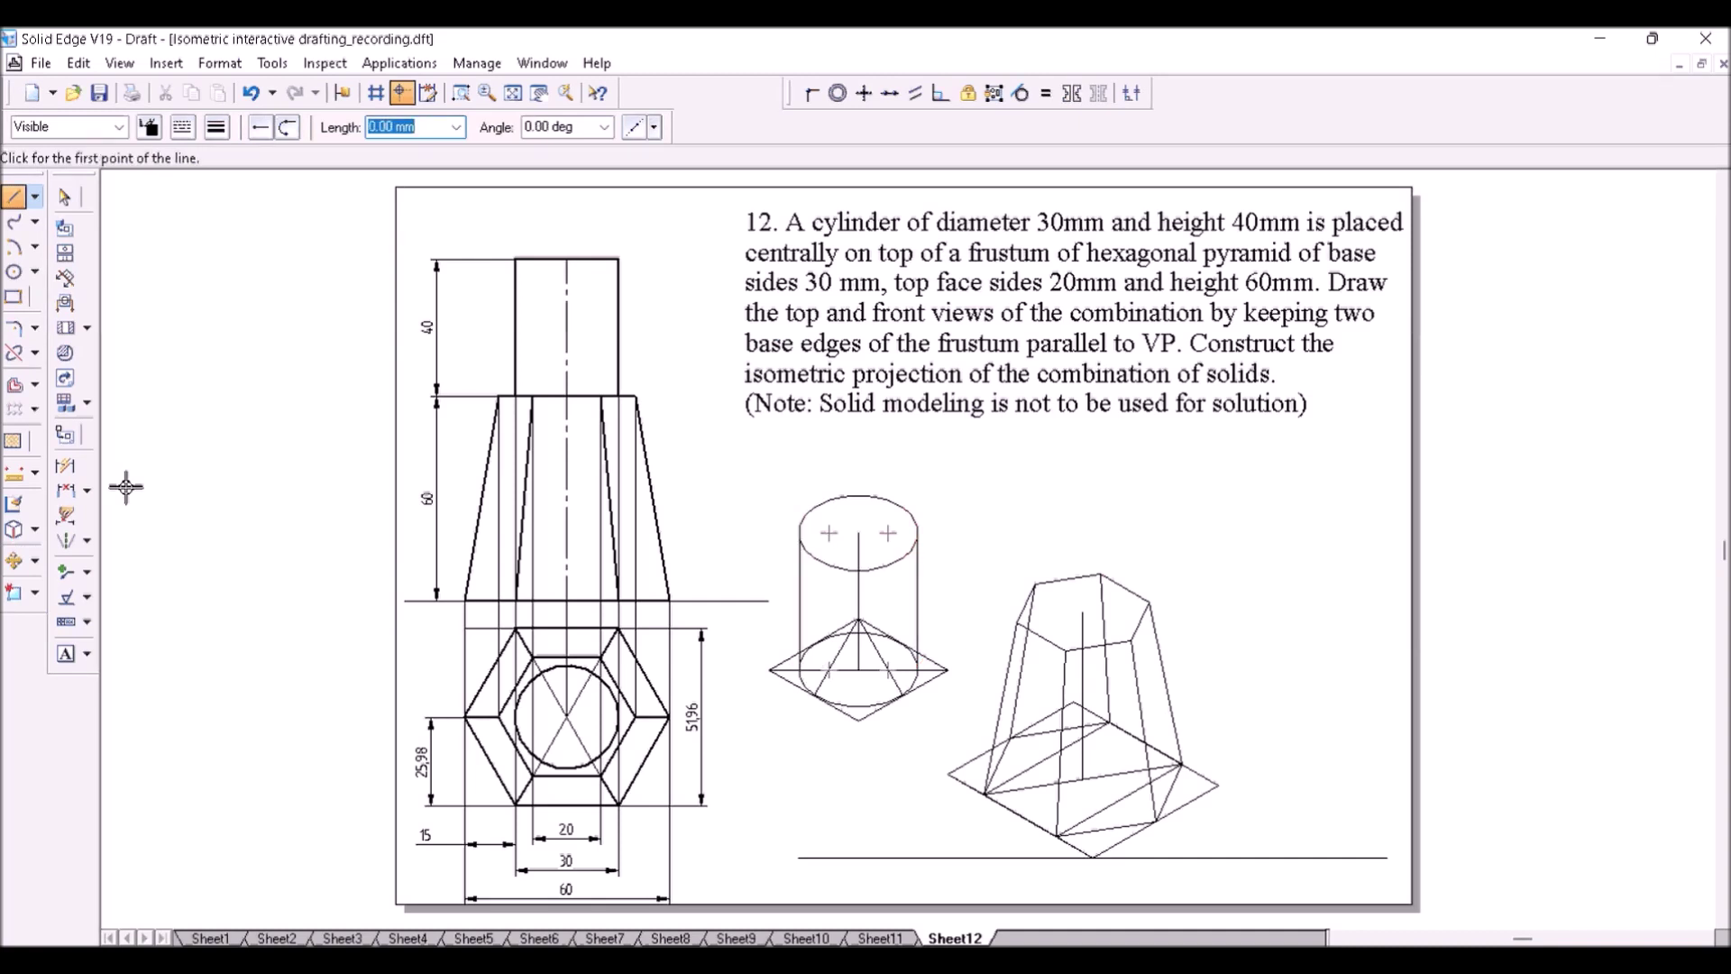
- Scale the cylinder and its rhombus construction by a factor of 0.82 about the rhombus's lower corner
click(34, 560)
click(91, 637)
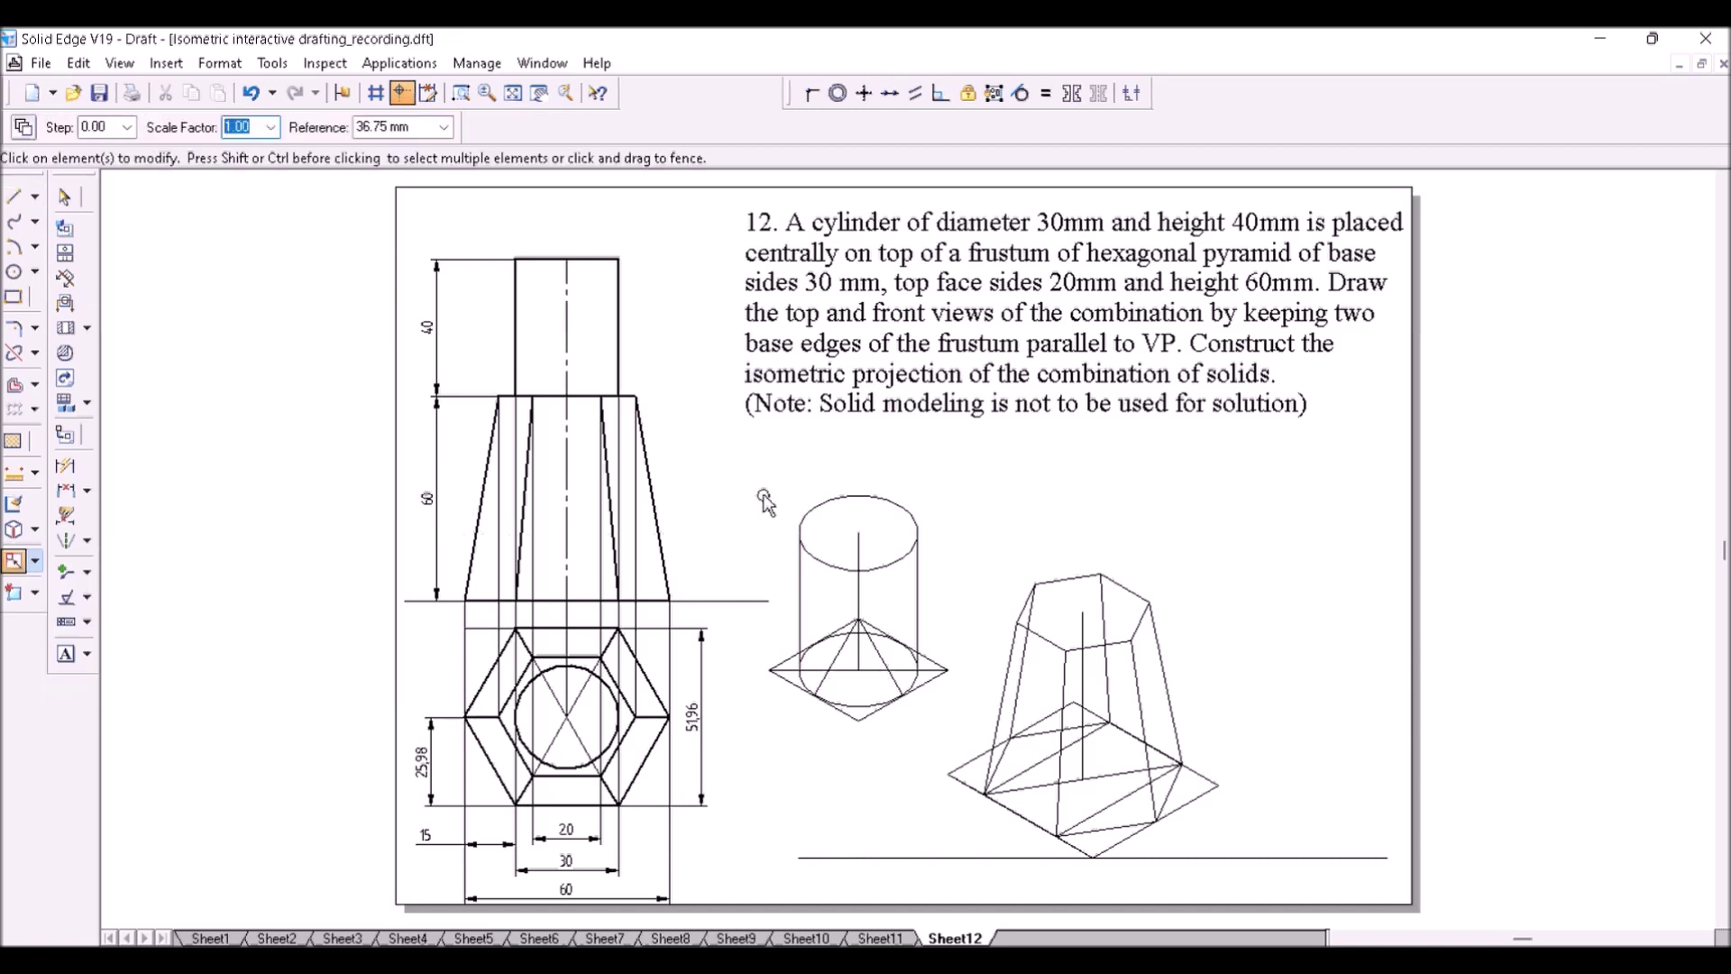
drag(764, 502, 954, 729)
text(0.82)
key(Tab)
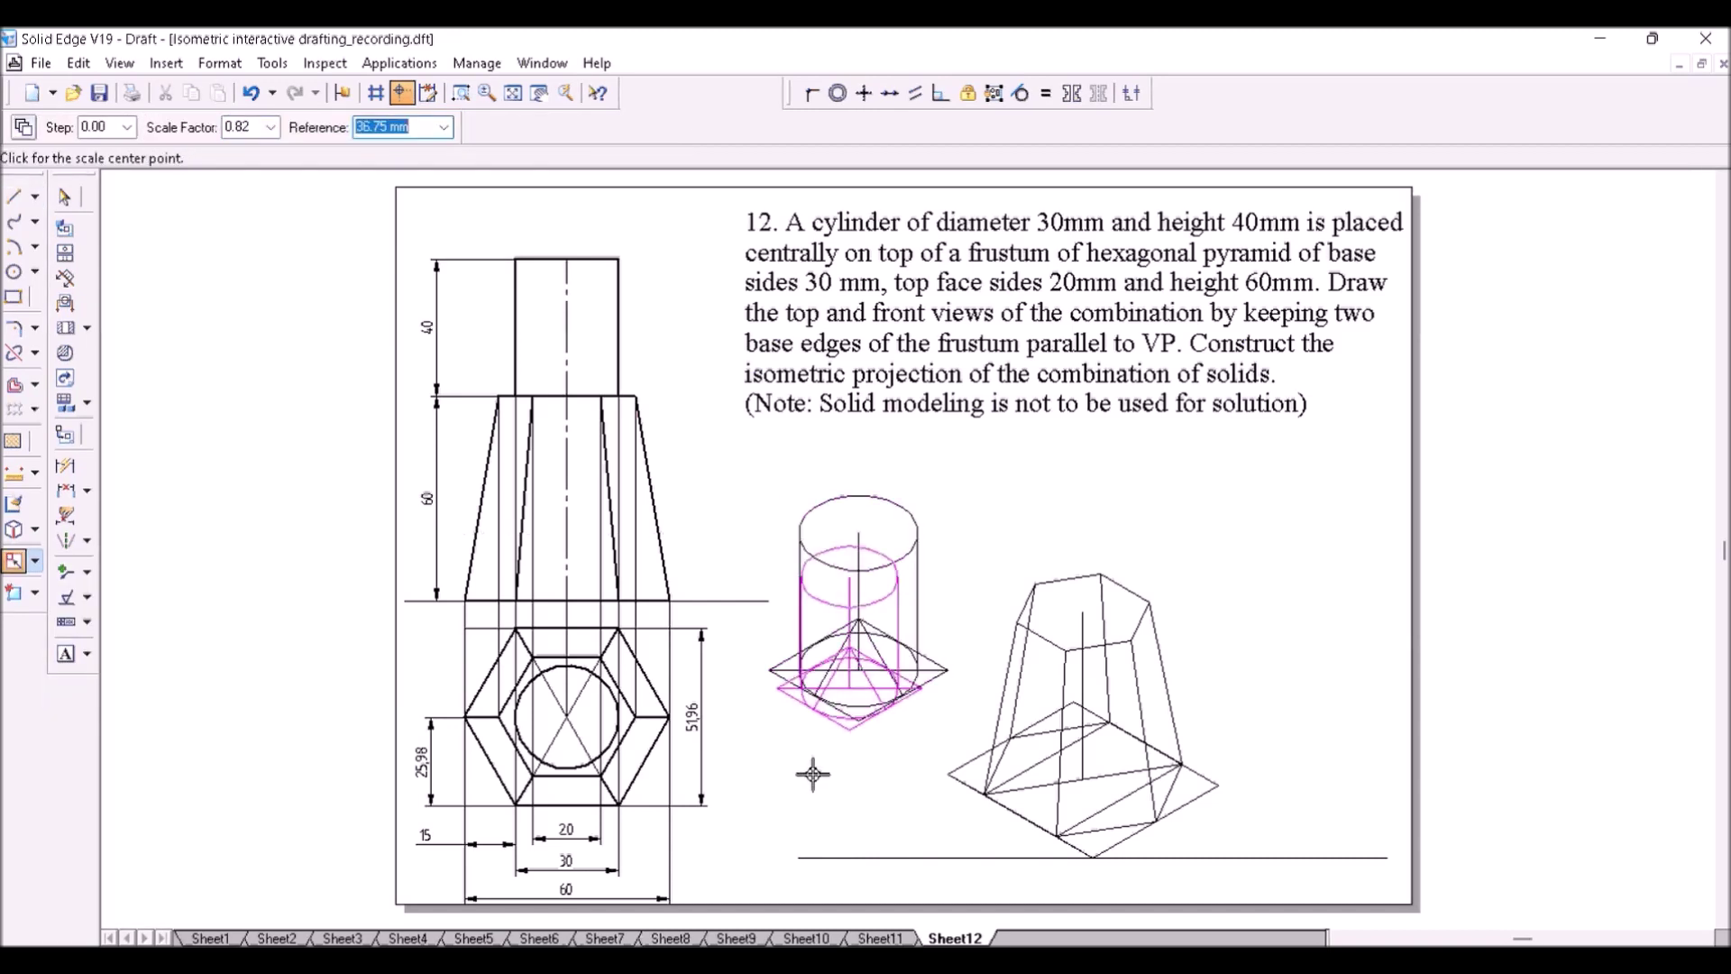
click(858, 722)
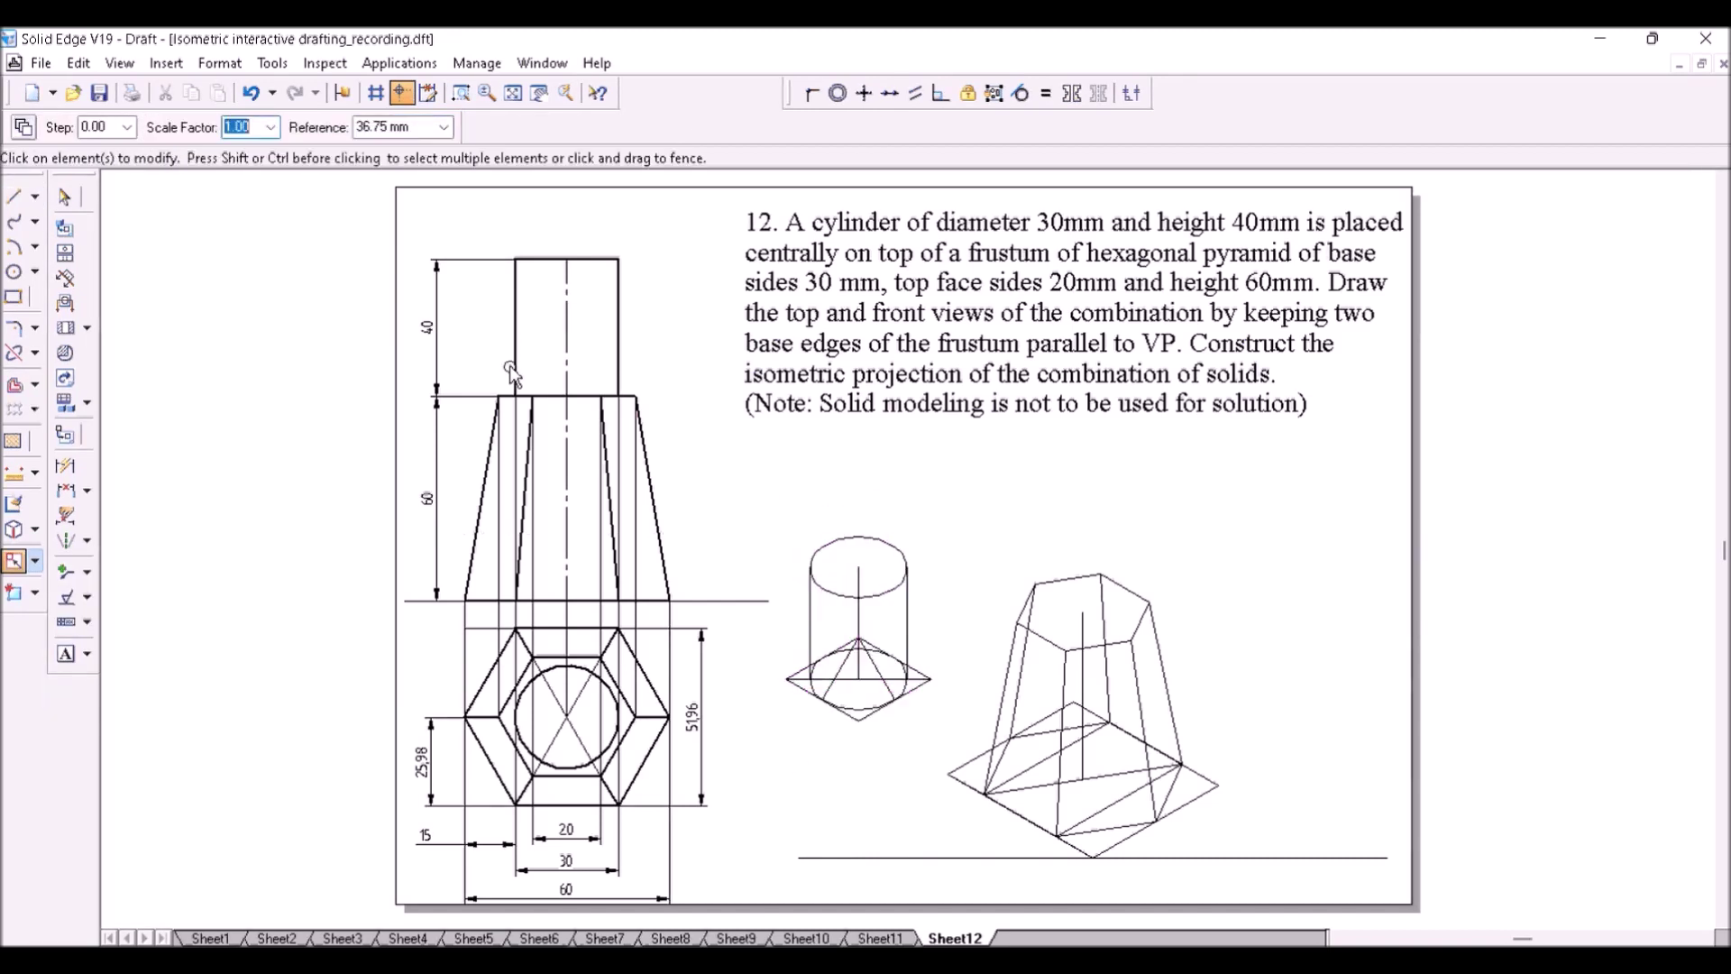
- Move the cylinder with its rhombus from the base centre to the upper end of the frustum's axis
click(35, 561)
click(83, 570)
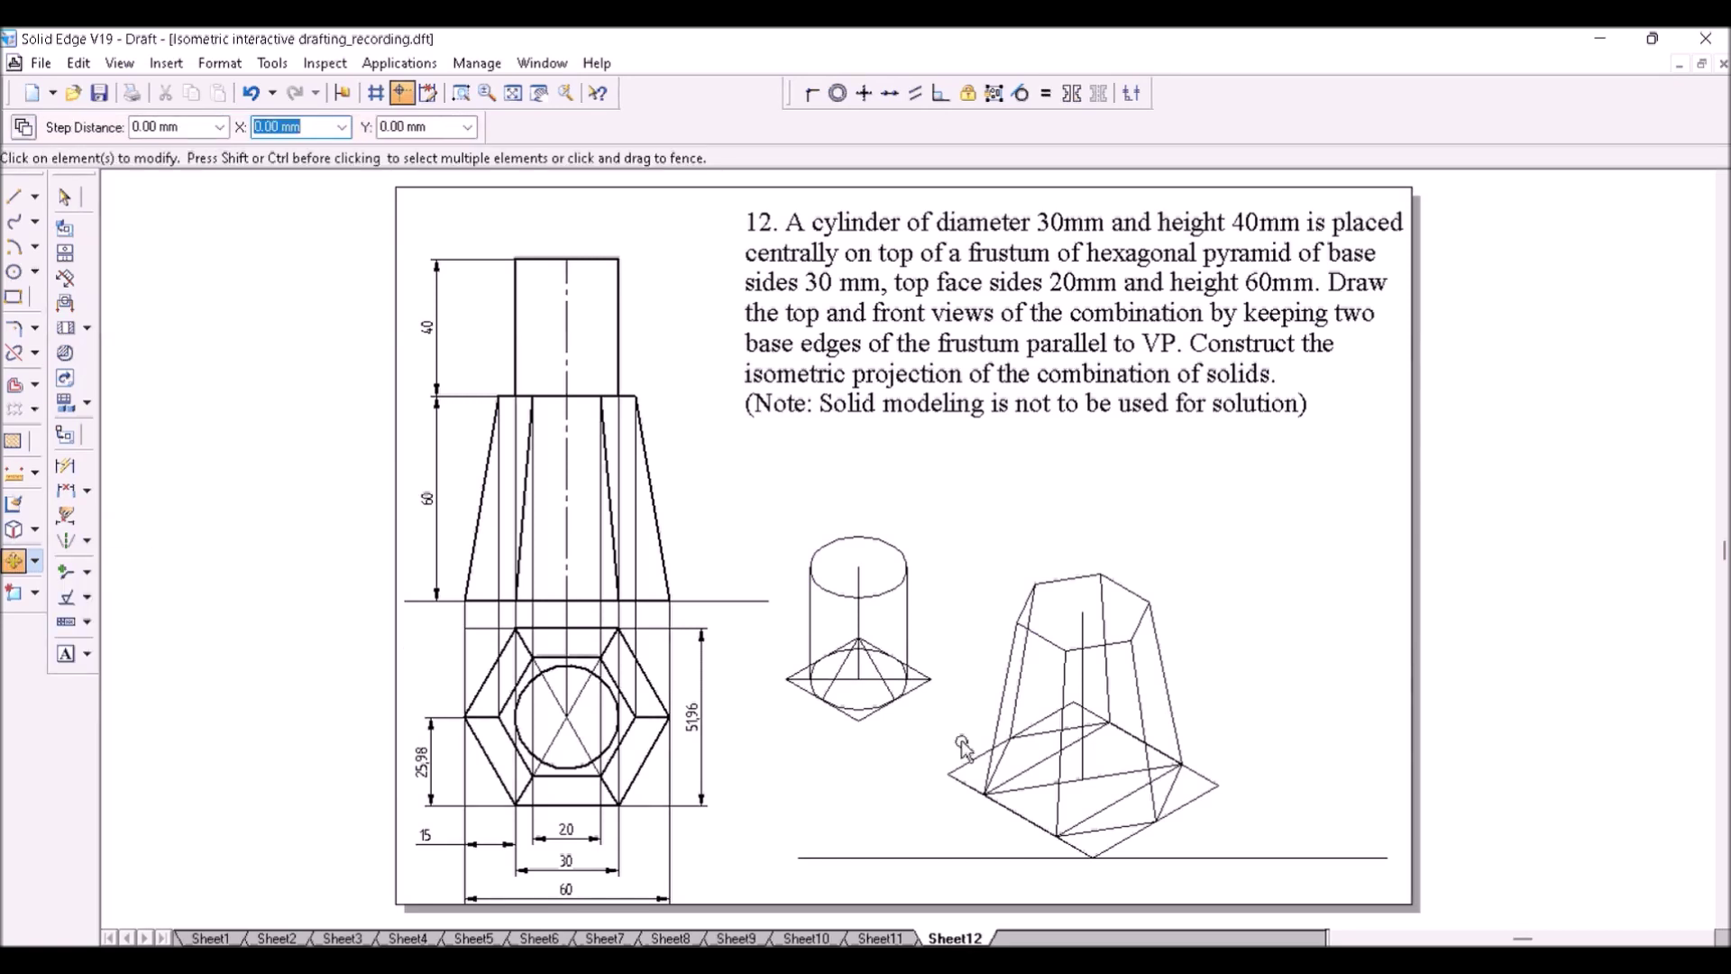
drag(962, 742, 777, 523)
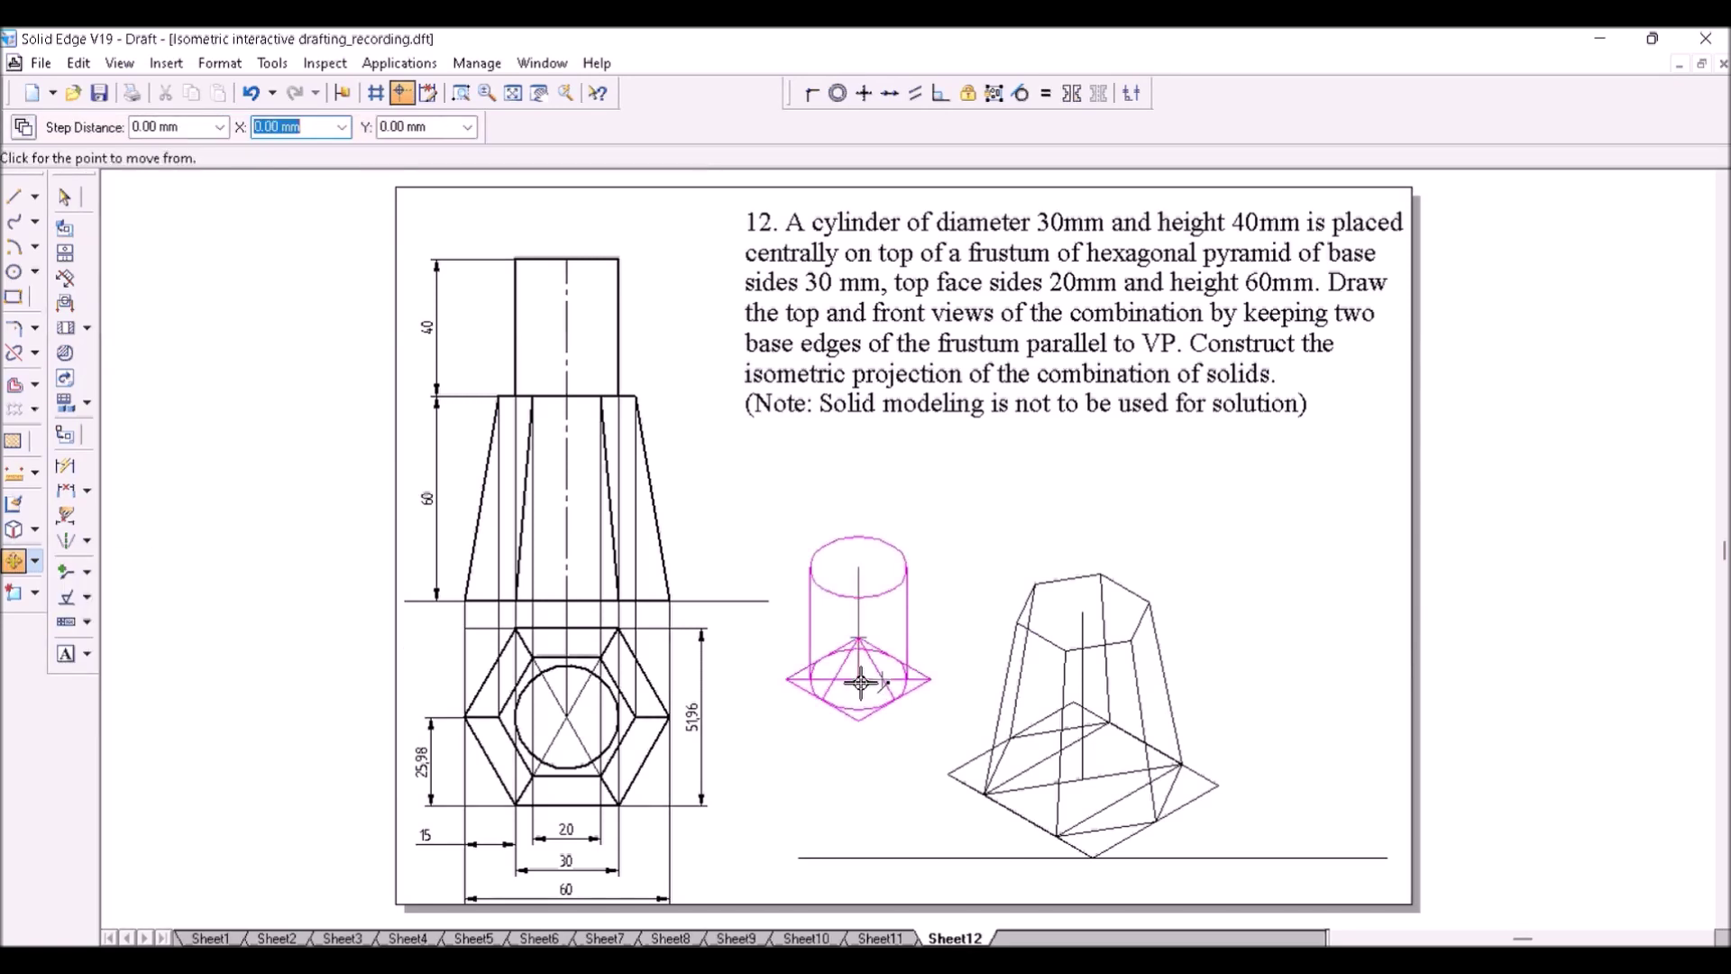
click(859, 683)
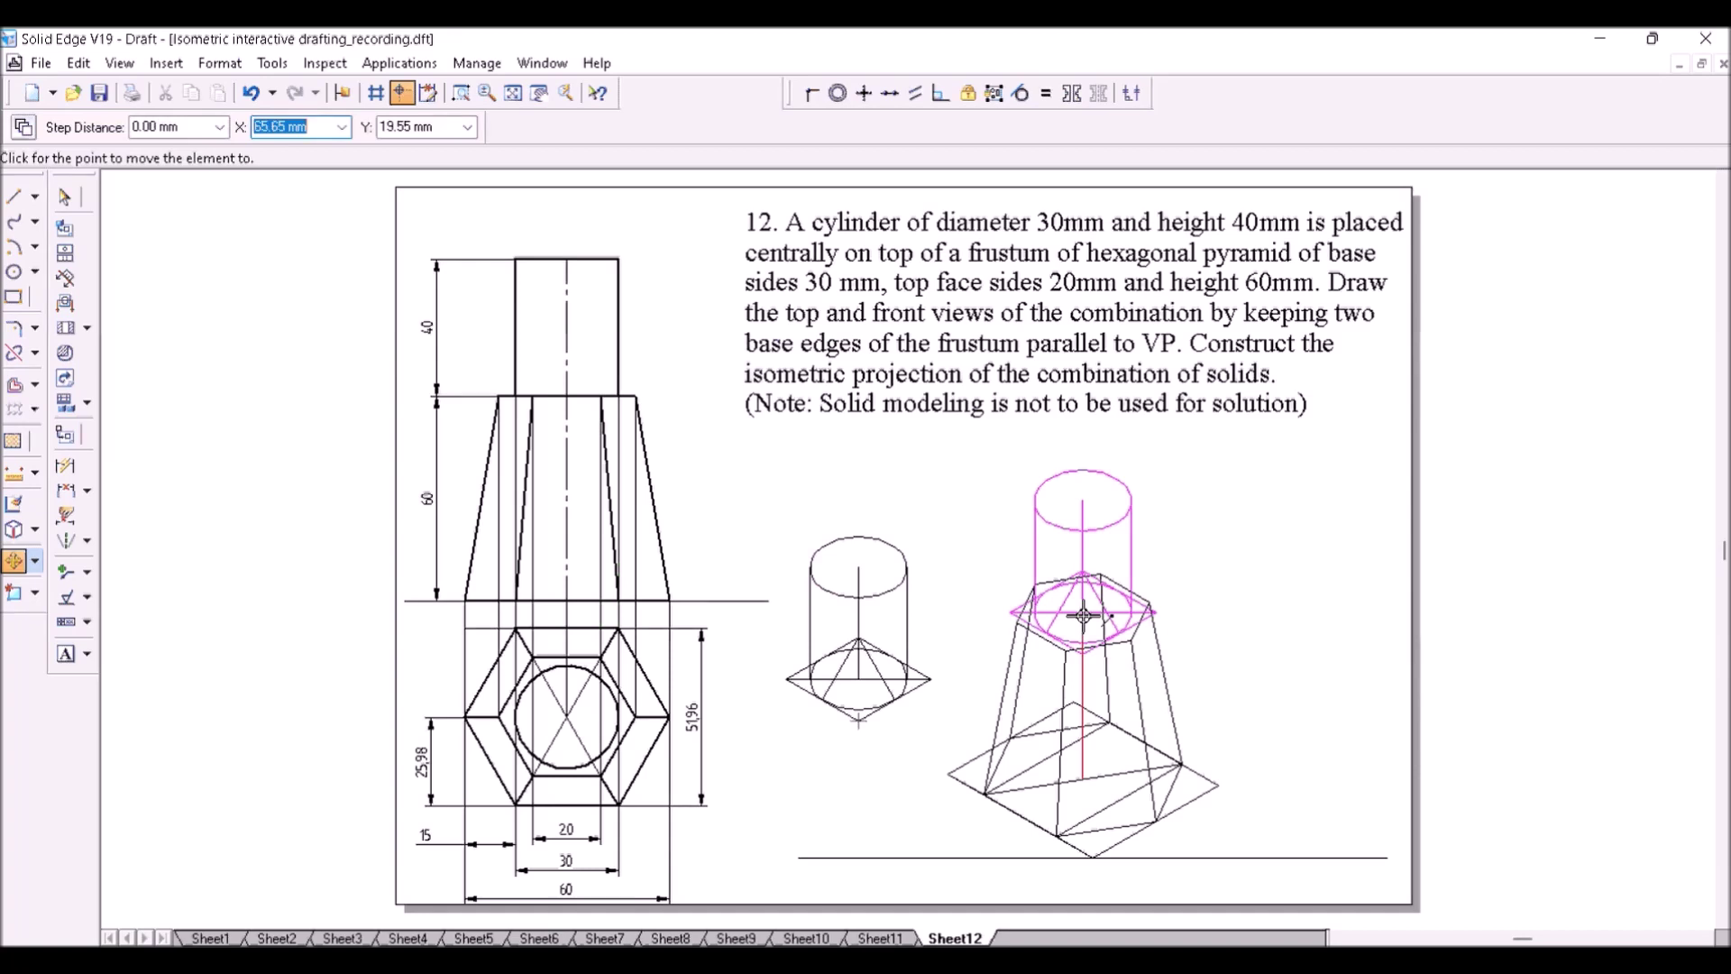
click(1083, 616)
- Give the cylinder's top ellipse and both vertical side lines a thicker line width
key(ctrl+shift+a)
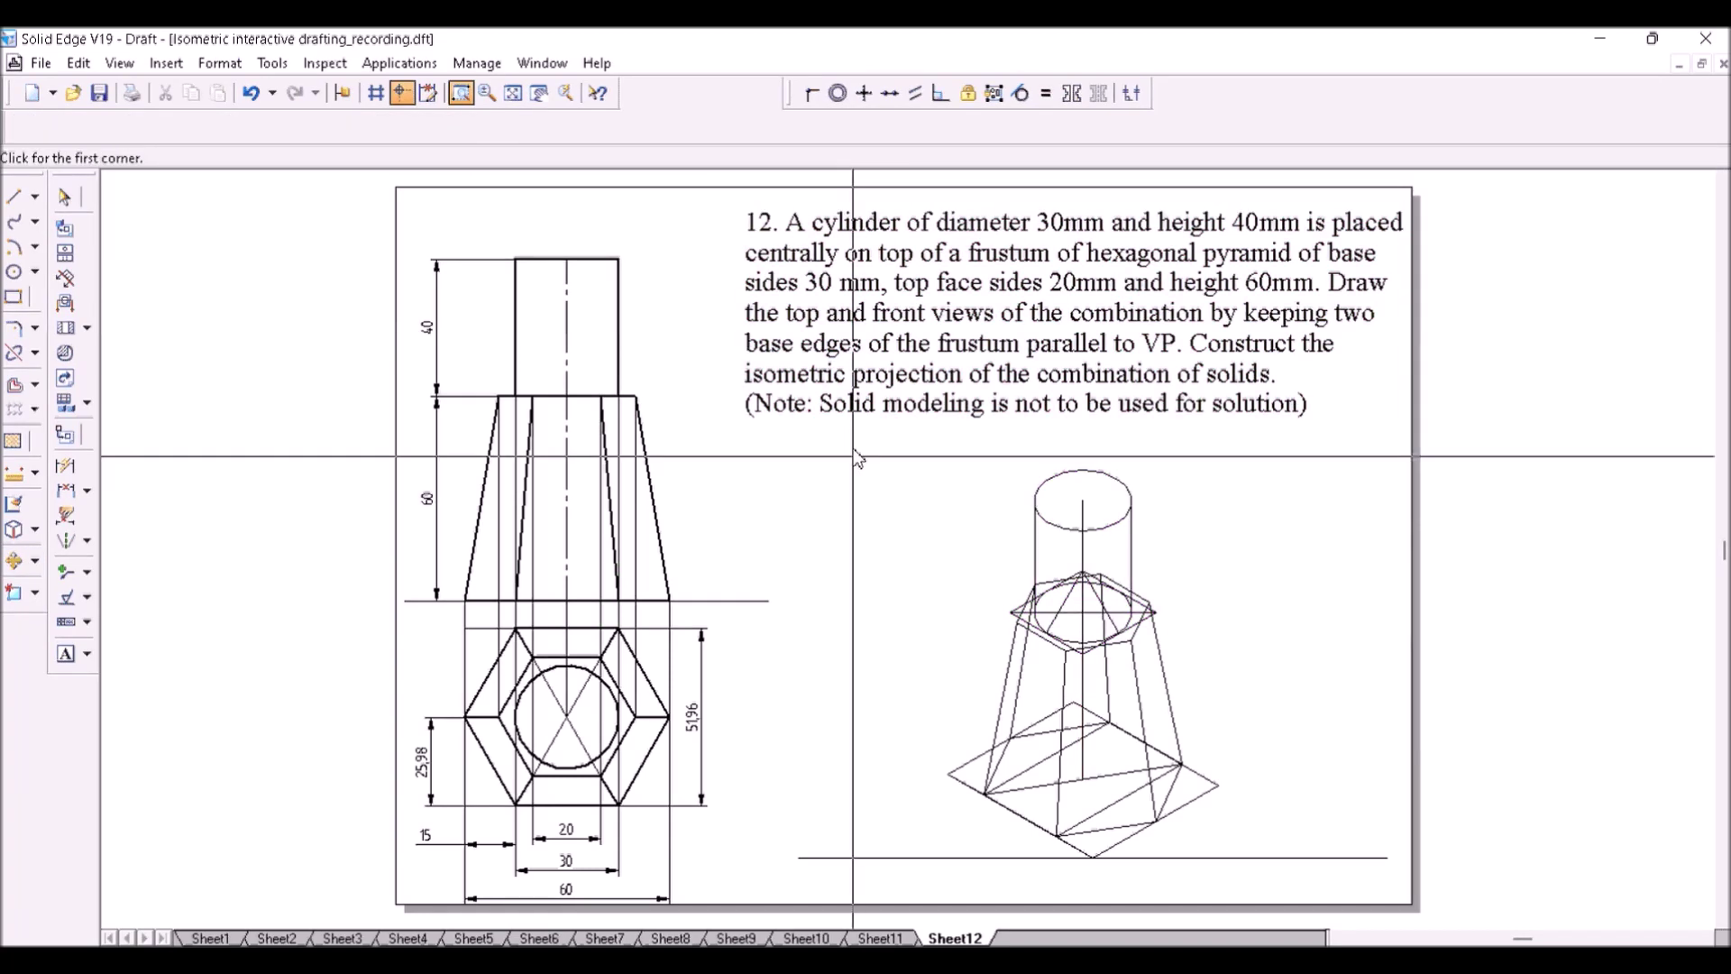
click(925, 443)
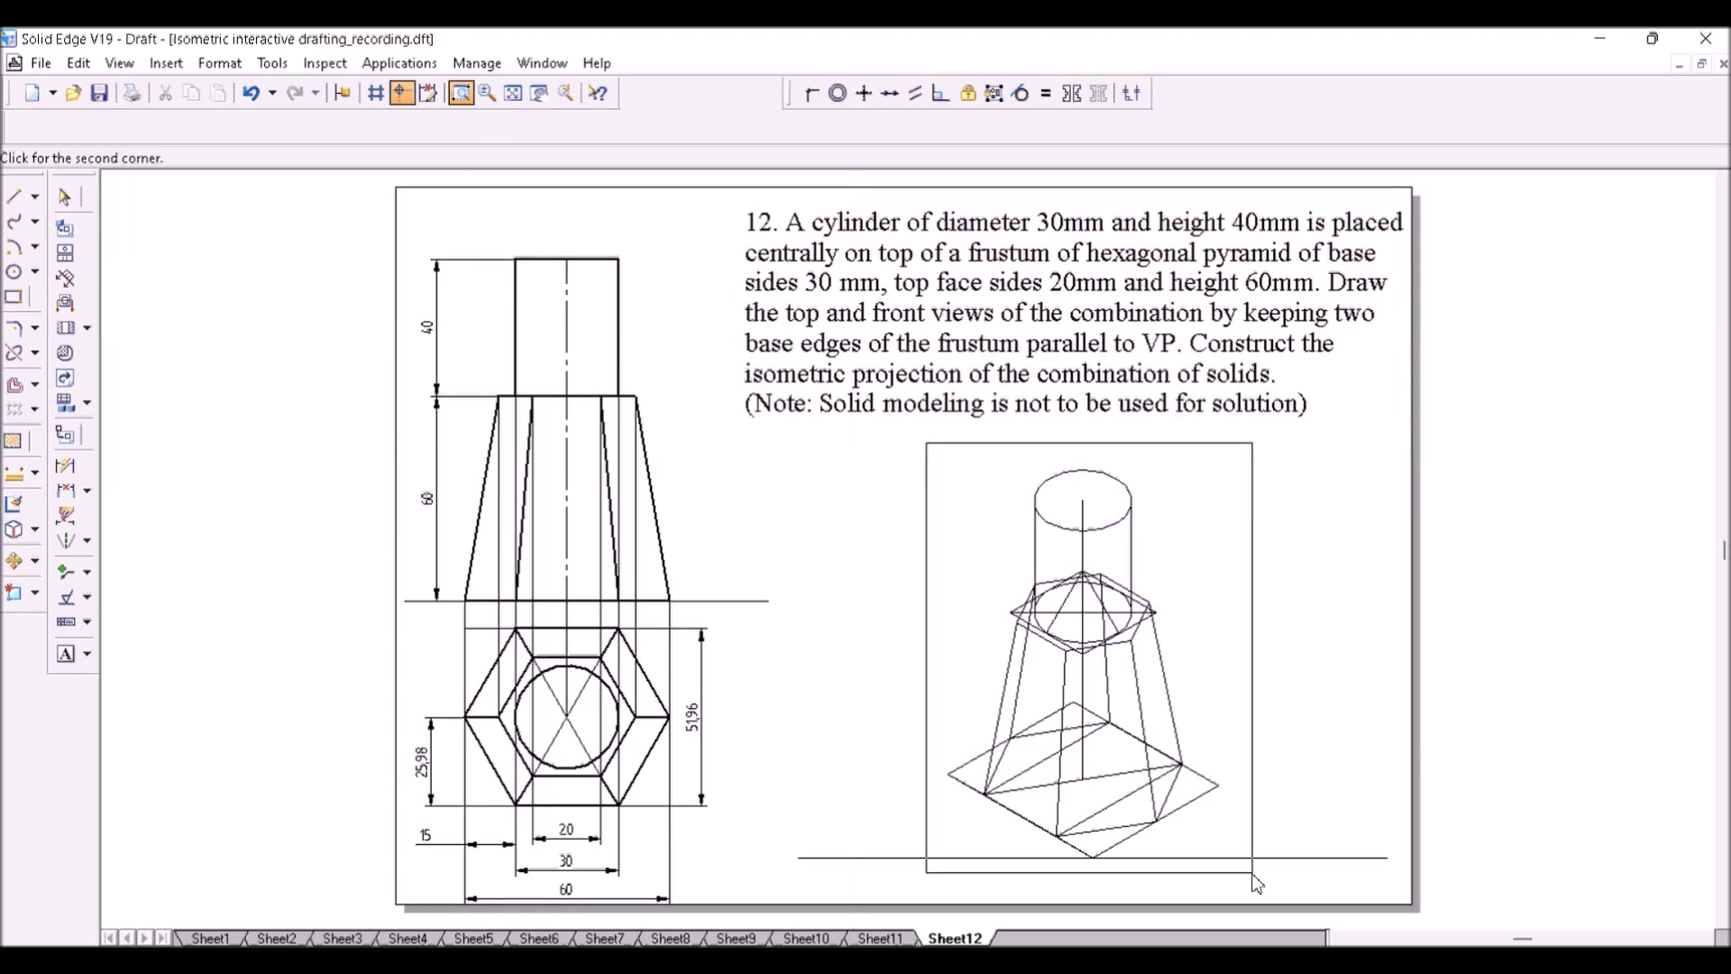
click(1253, 875)
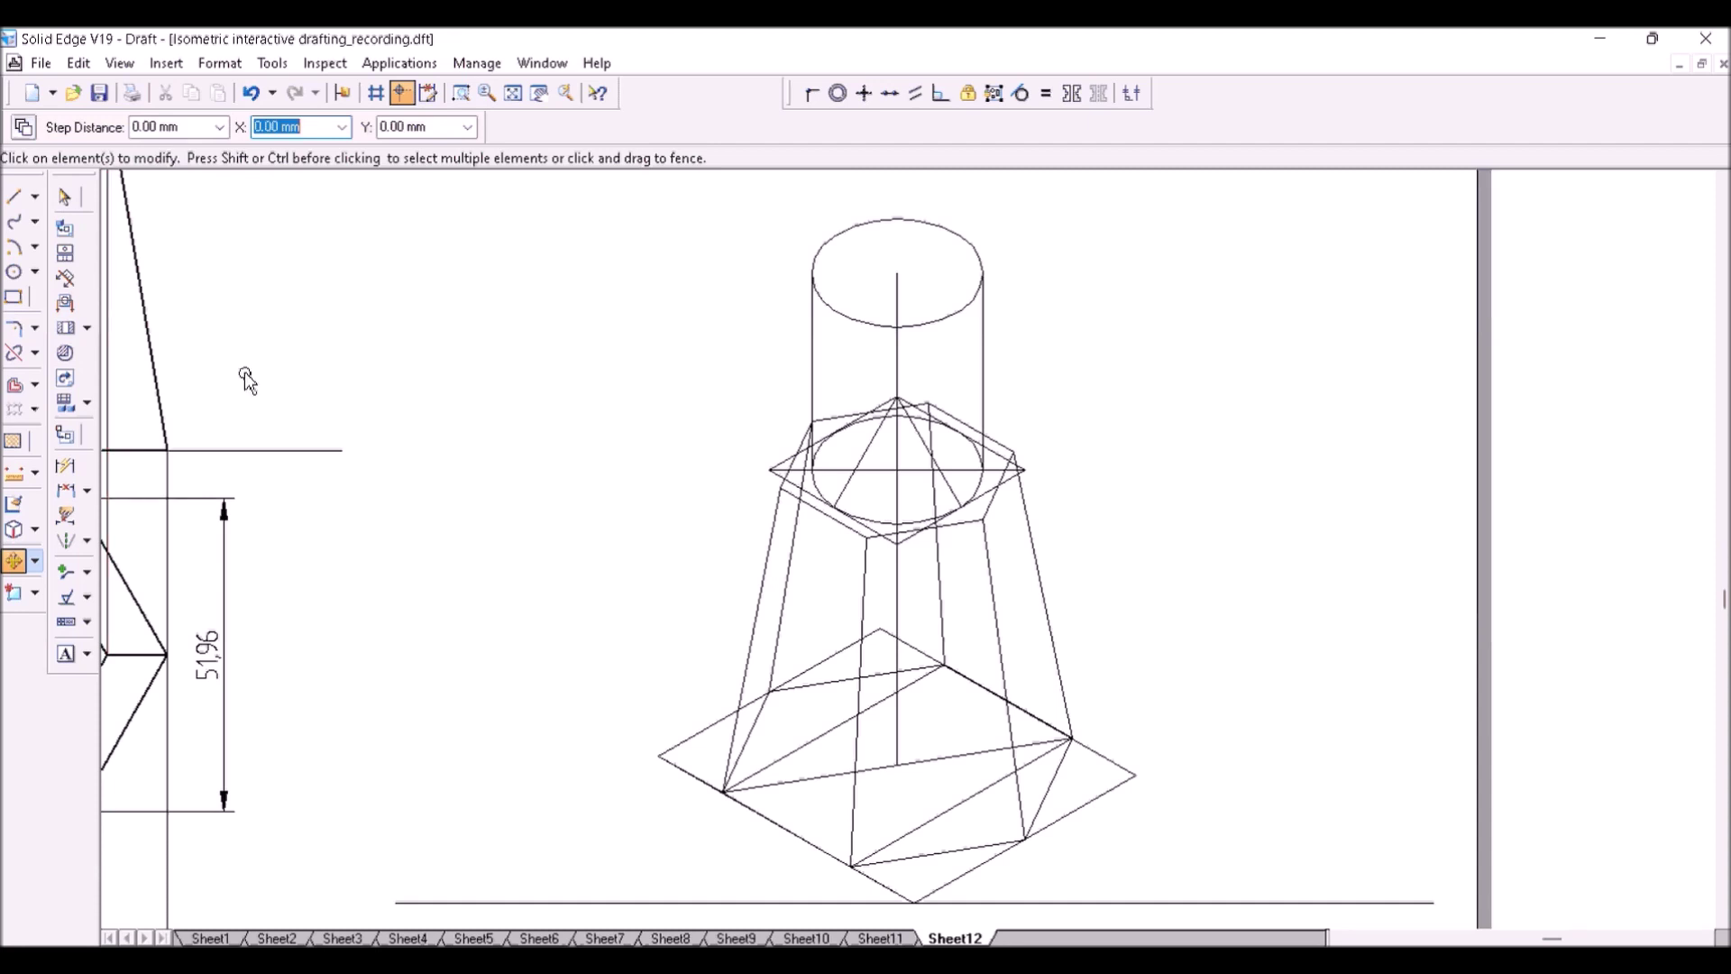
click(843, 231)
key(Escape)
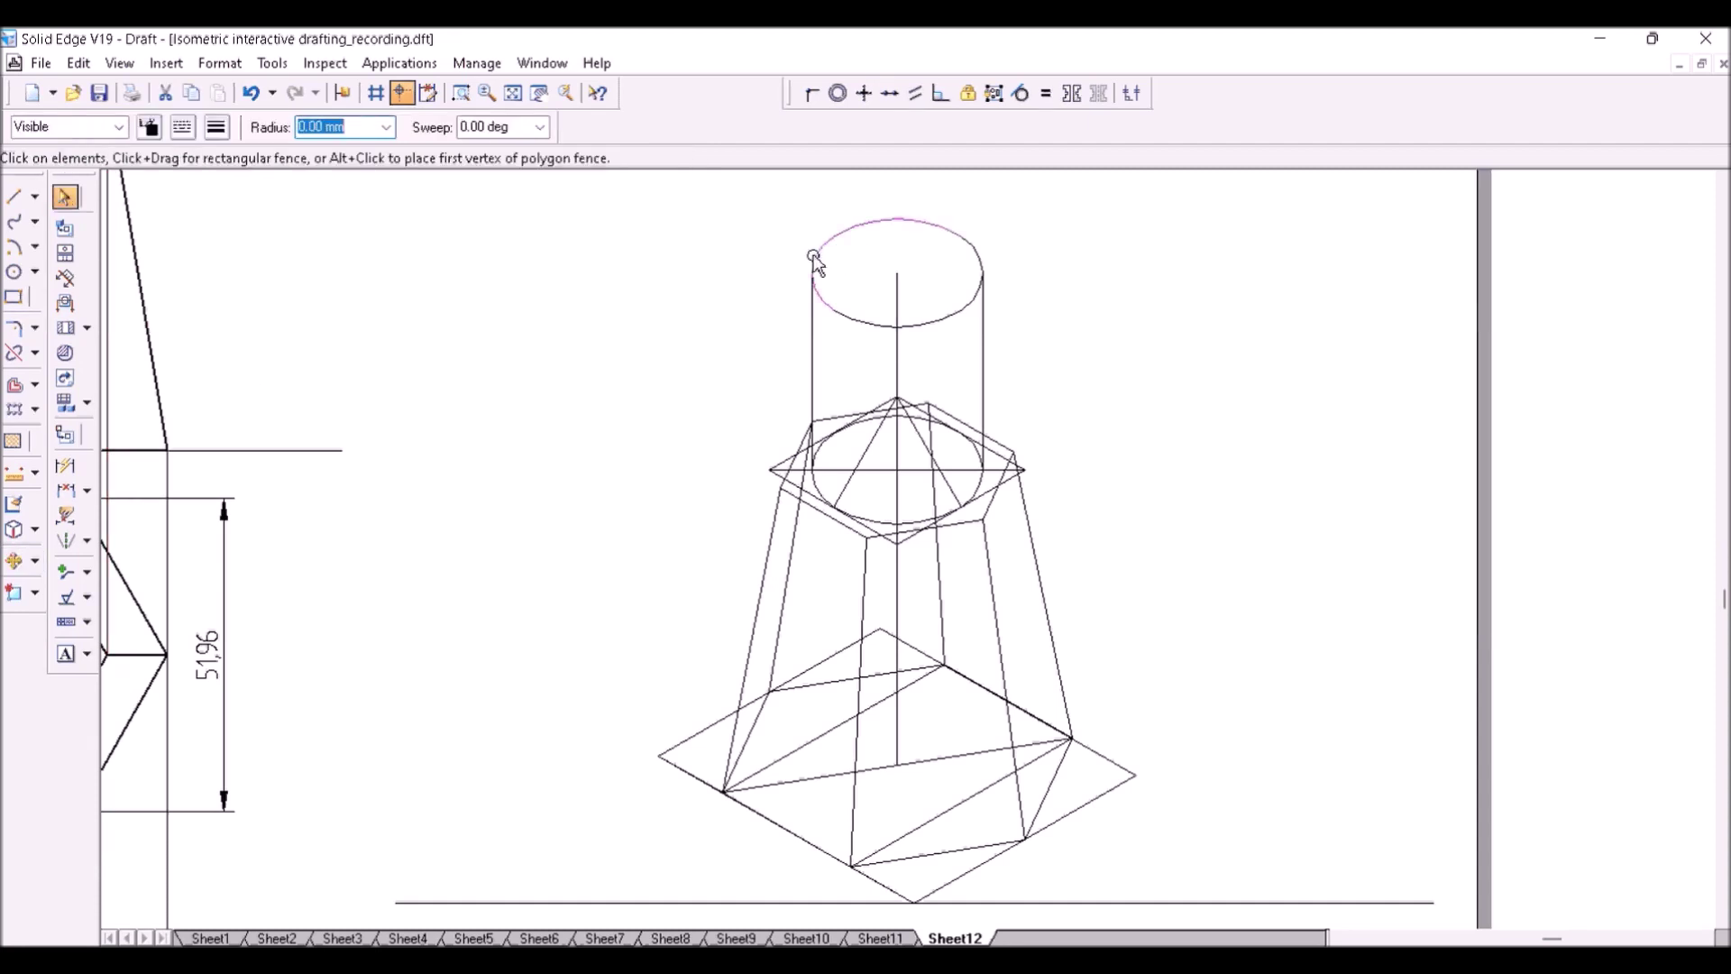
click(816, 266)
key(Escape)
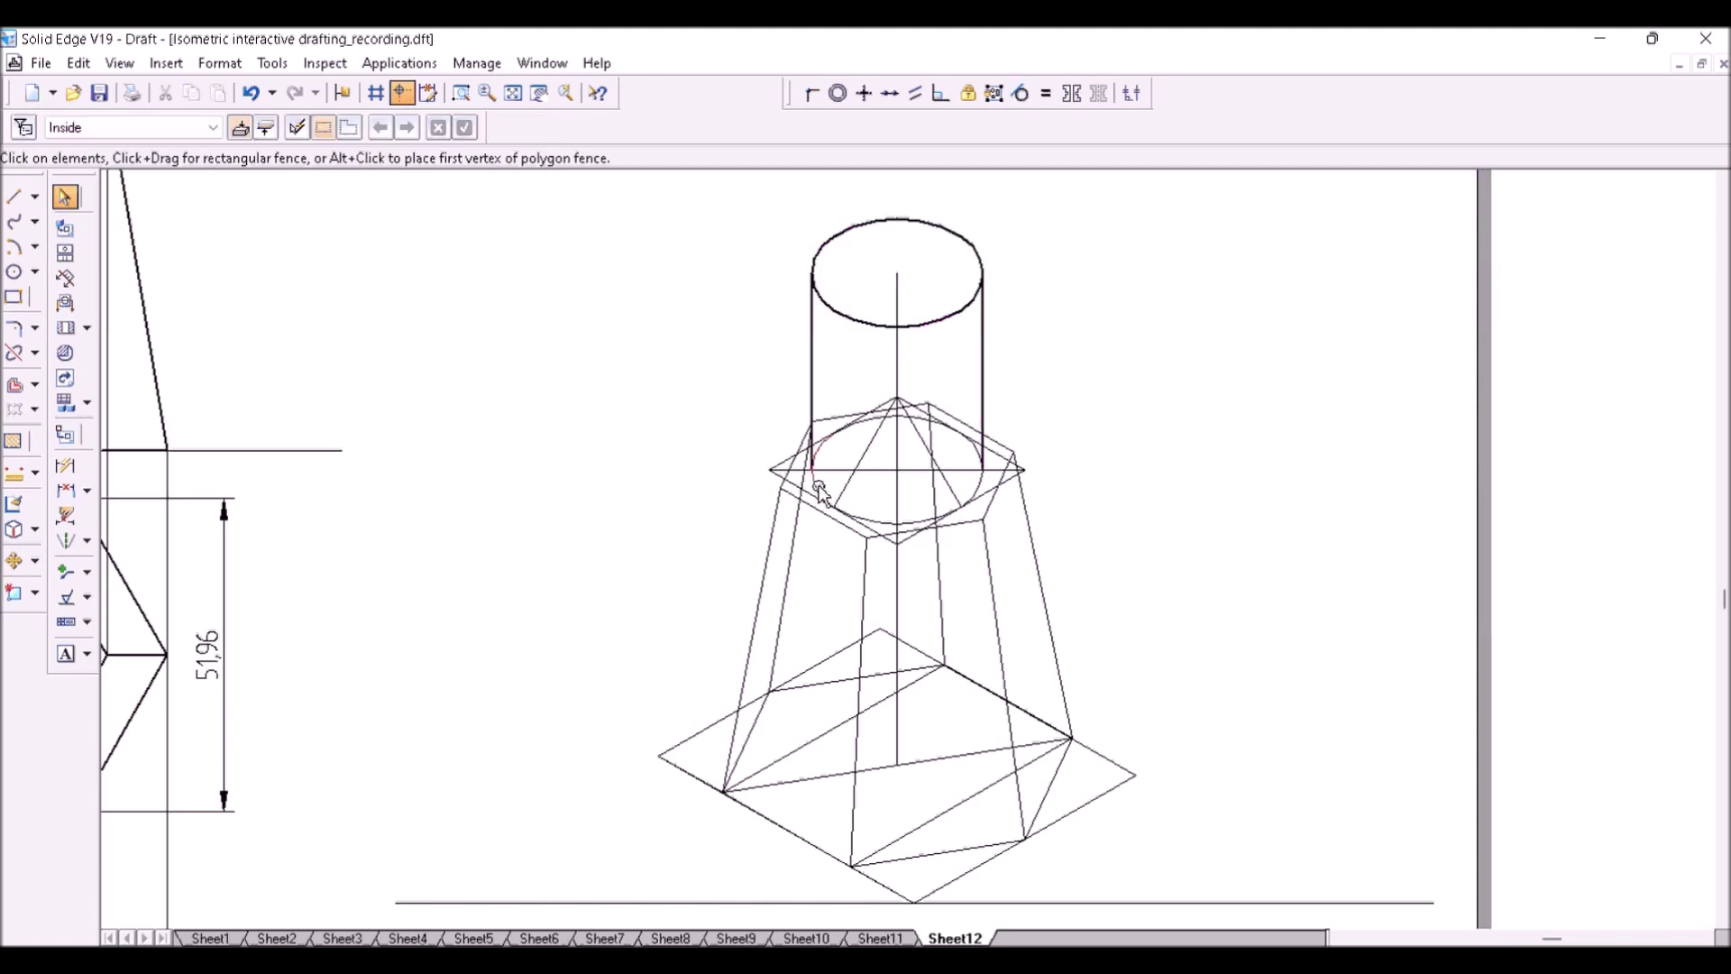
- Split the lower ellipse's small side arcs where they meet the cylinder's vertical side lines
click(14, 352)
click(811, 449)
click(811, 449)
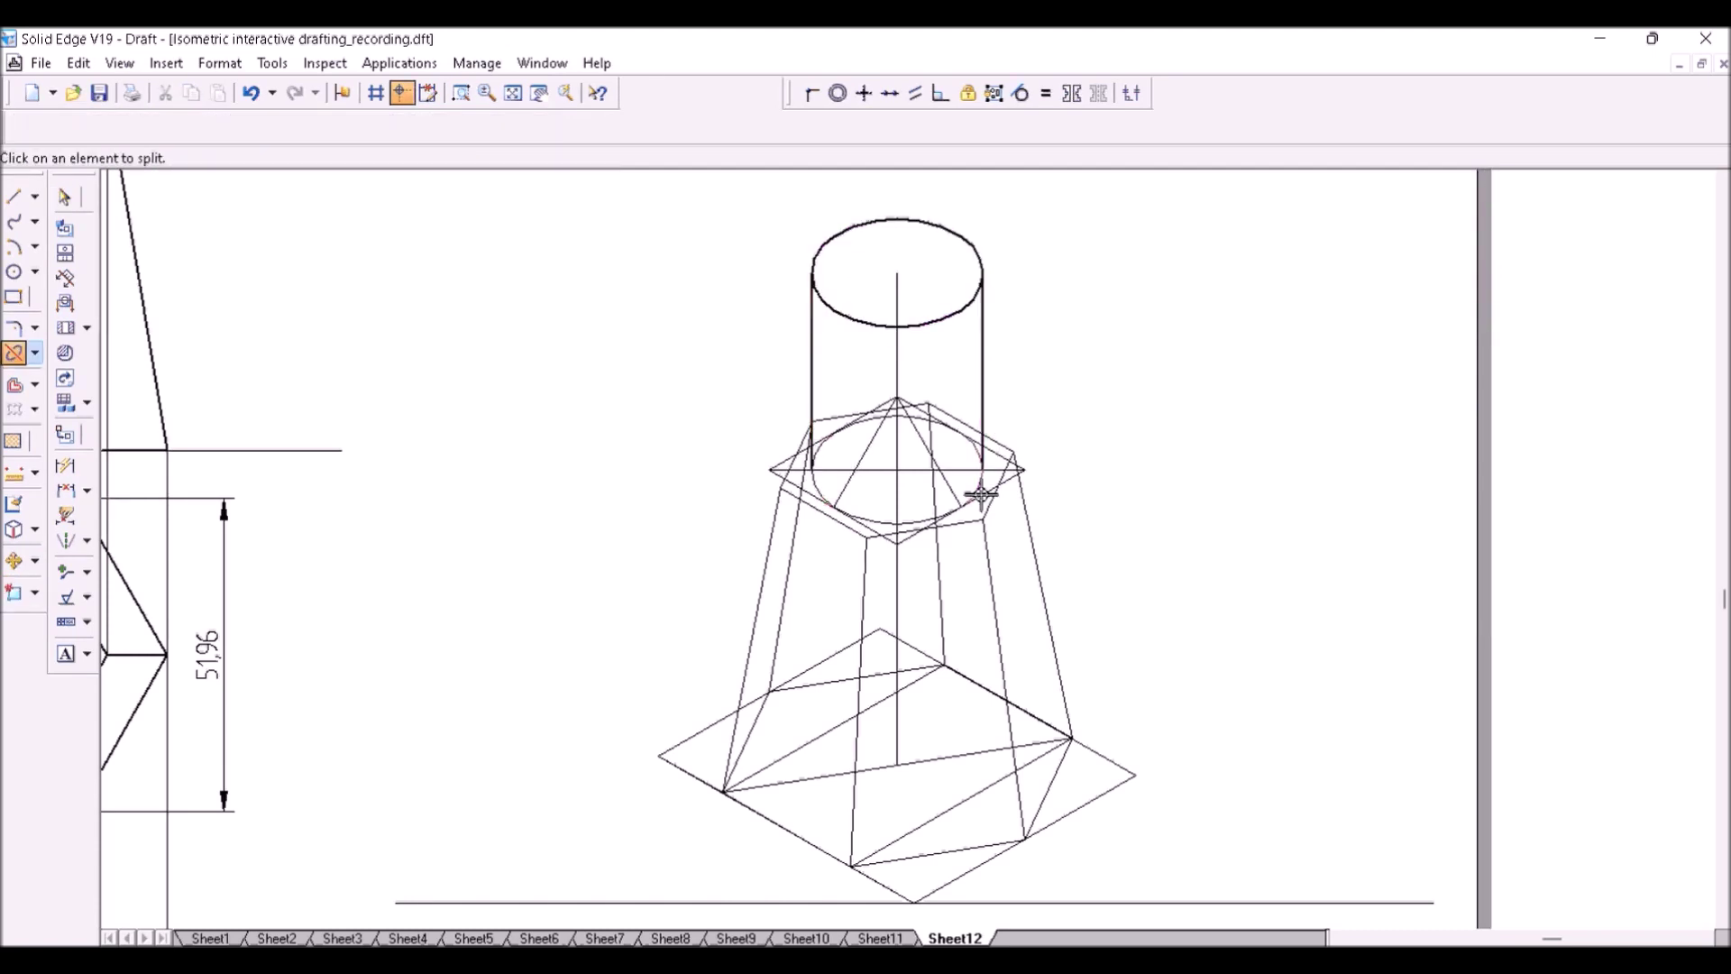
- Apply the thicker line width to the front half of the cylinder's lower ellipse
click(60, 200)
click(816, 491)
ctrl+click(888, 522)
ctrl+click(972, 496)
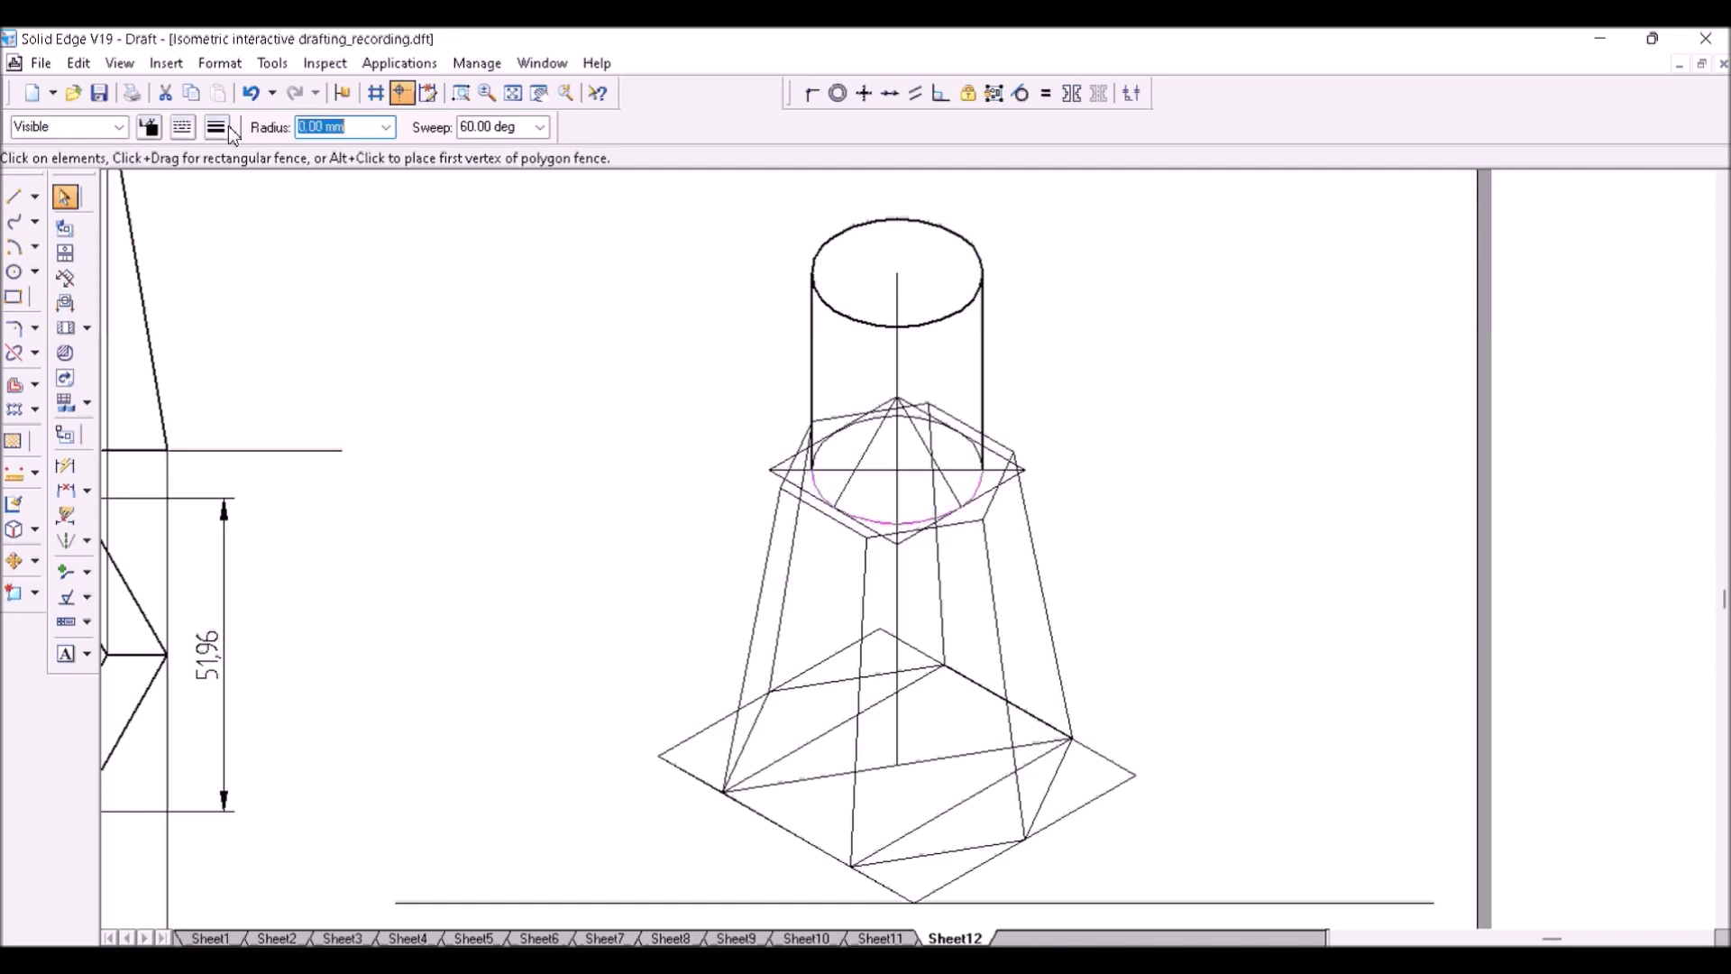
click(232, 130)
click(231, 194)
click(1175, 365)
- Split the frustum top hexagon's rear-right edge where the cylinder's right side line crosses it
click(14, 352)
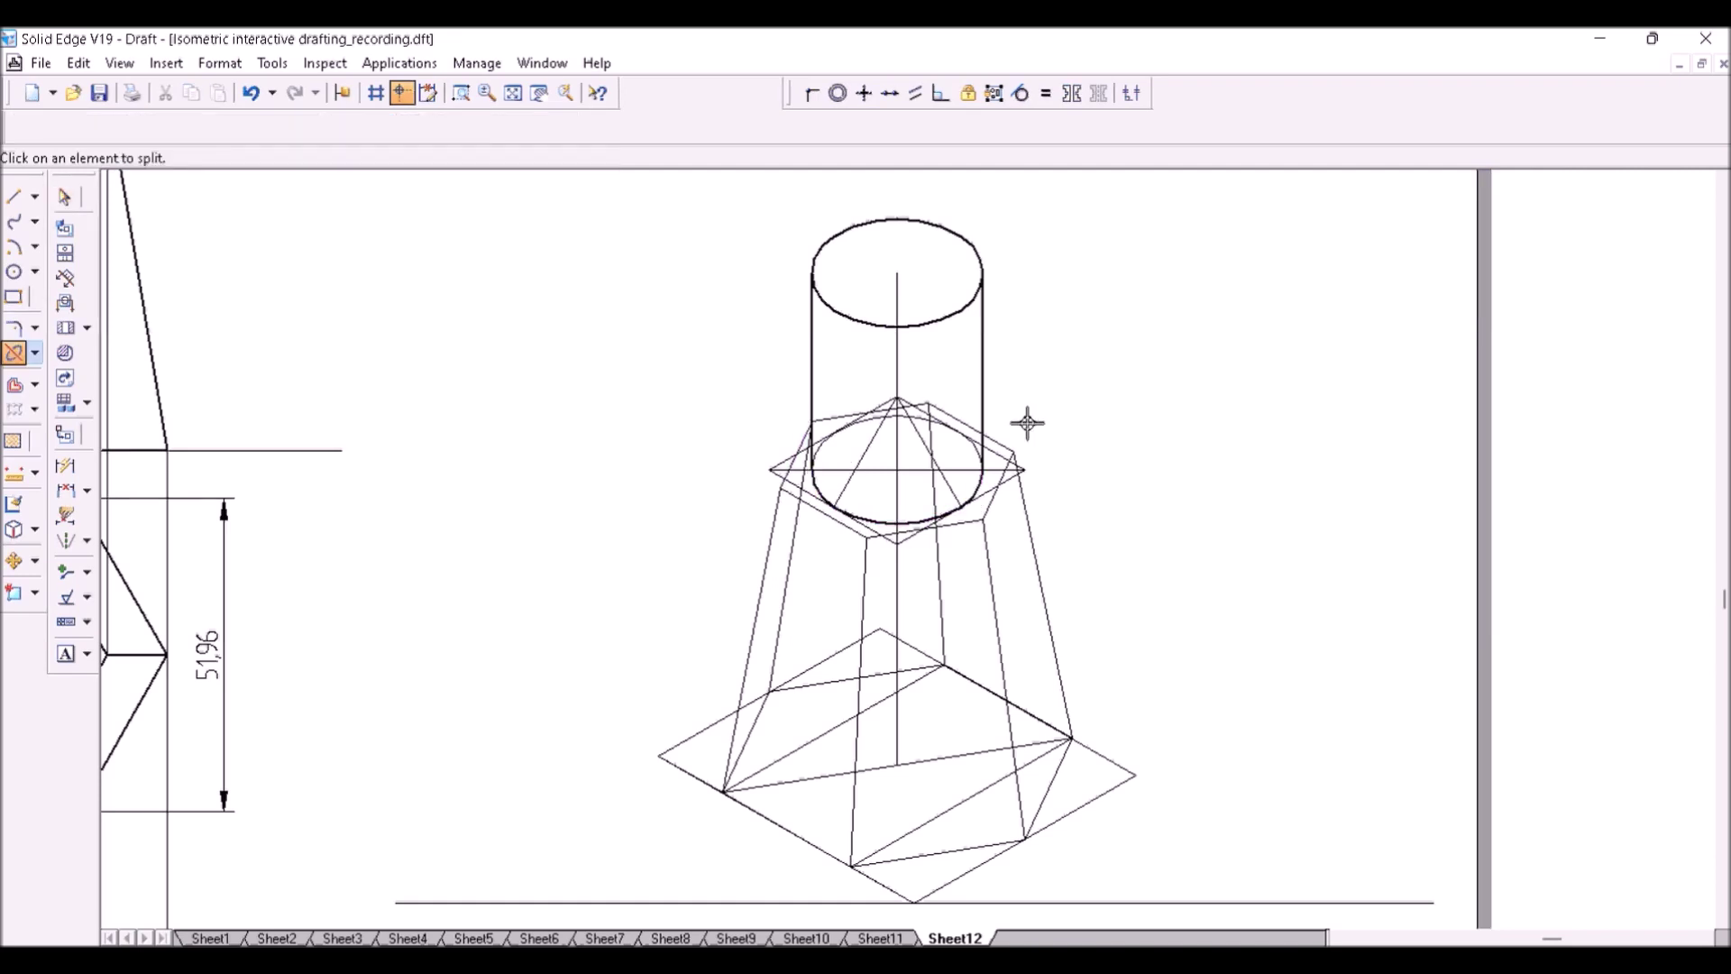
click(983, 421)
click(984, 434)
key(Escape)
- Apply the thicker line width to the visible edges of the frustum's top hexagon, including the exposed part of the split edge
click(795, 451)
ctrl+click(1001, 443)
ctrl+click(991, 499)
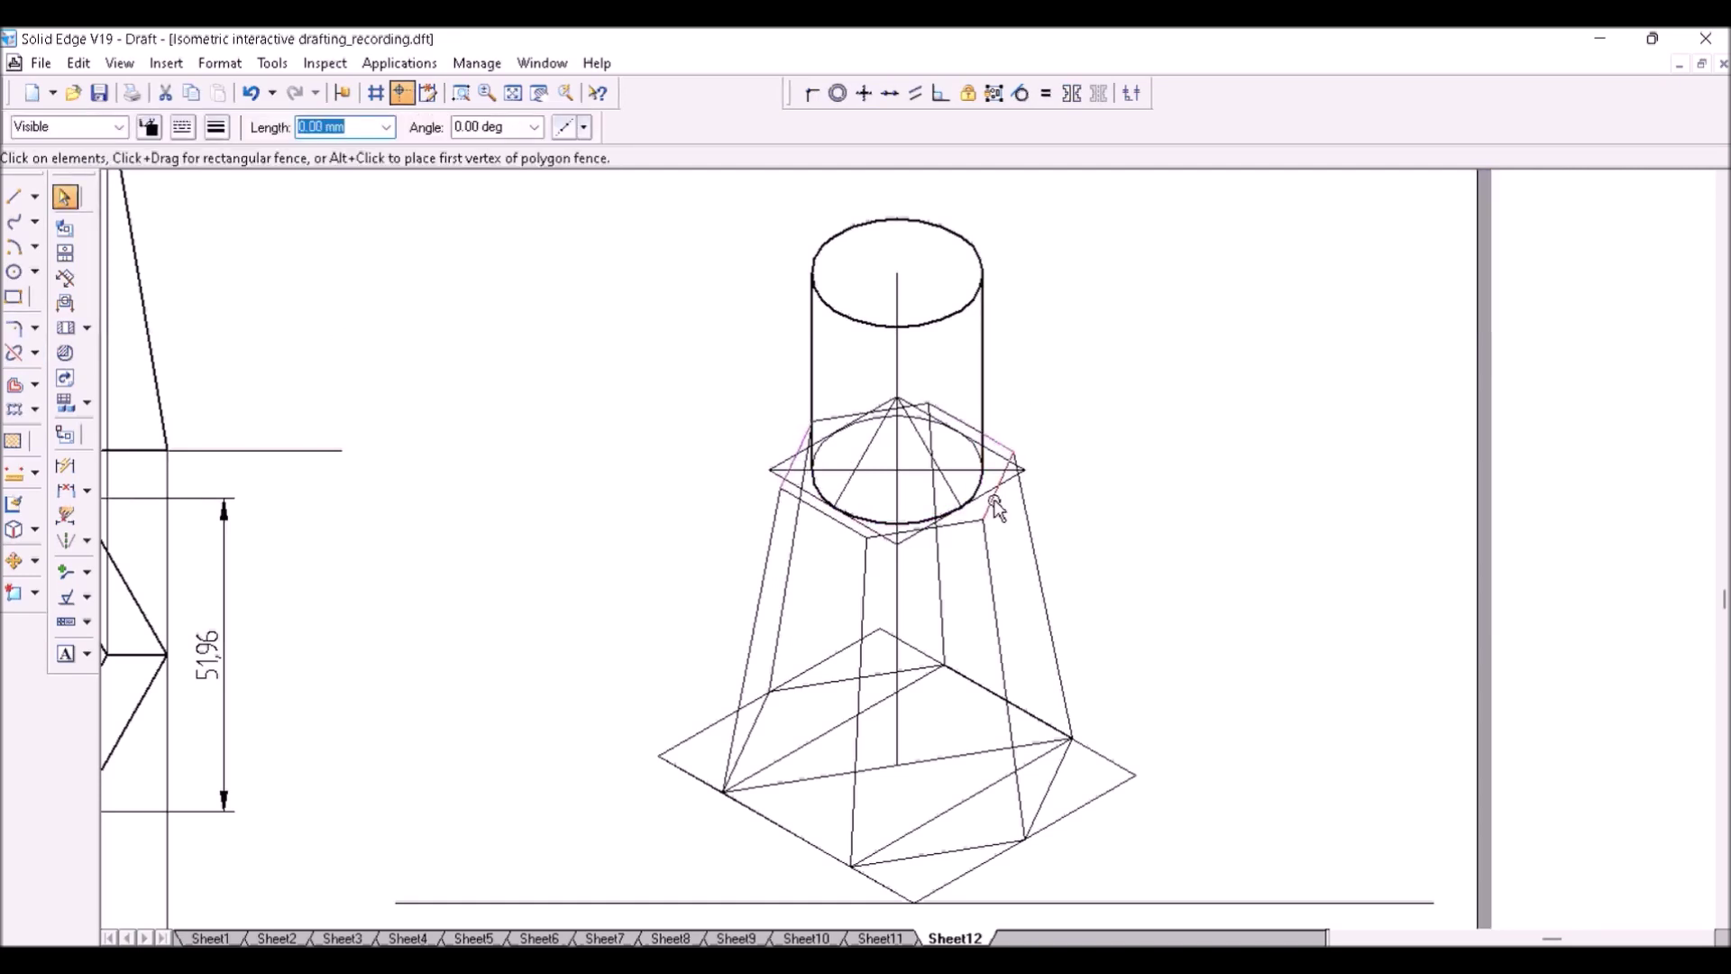
ctrl+click(928, 528)
ctrl+click(841, 522)
click(223, 133)
click(232, 194)
click(1151, 412)
- Apply the thicker line width to the frustum's four visible slant edges and three visible base edges
click(756, 612)
ctrl+click(862, 622)
ctrl+click(997, 622)
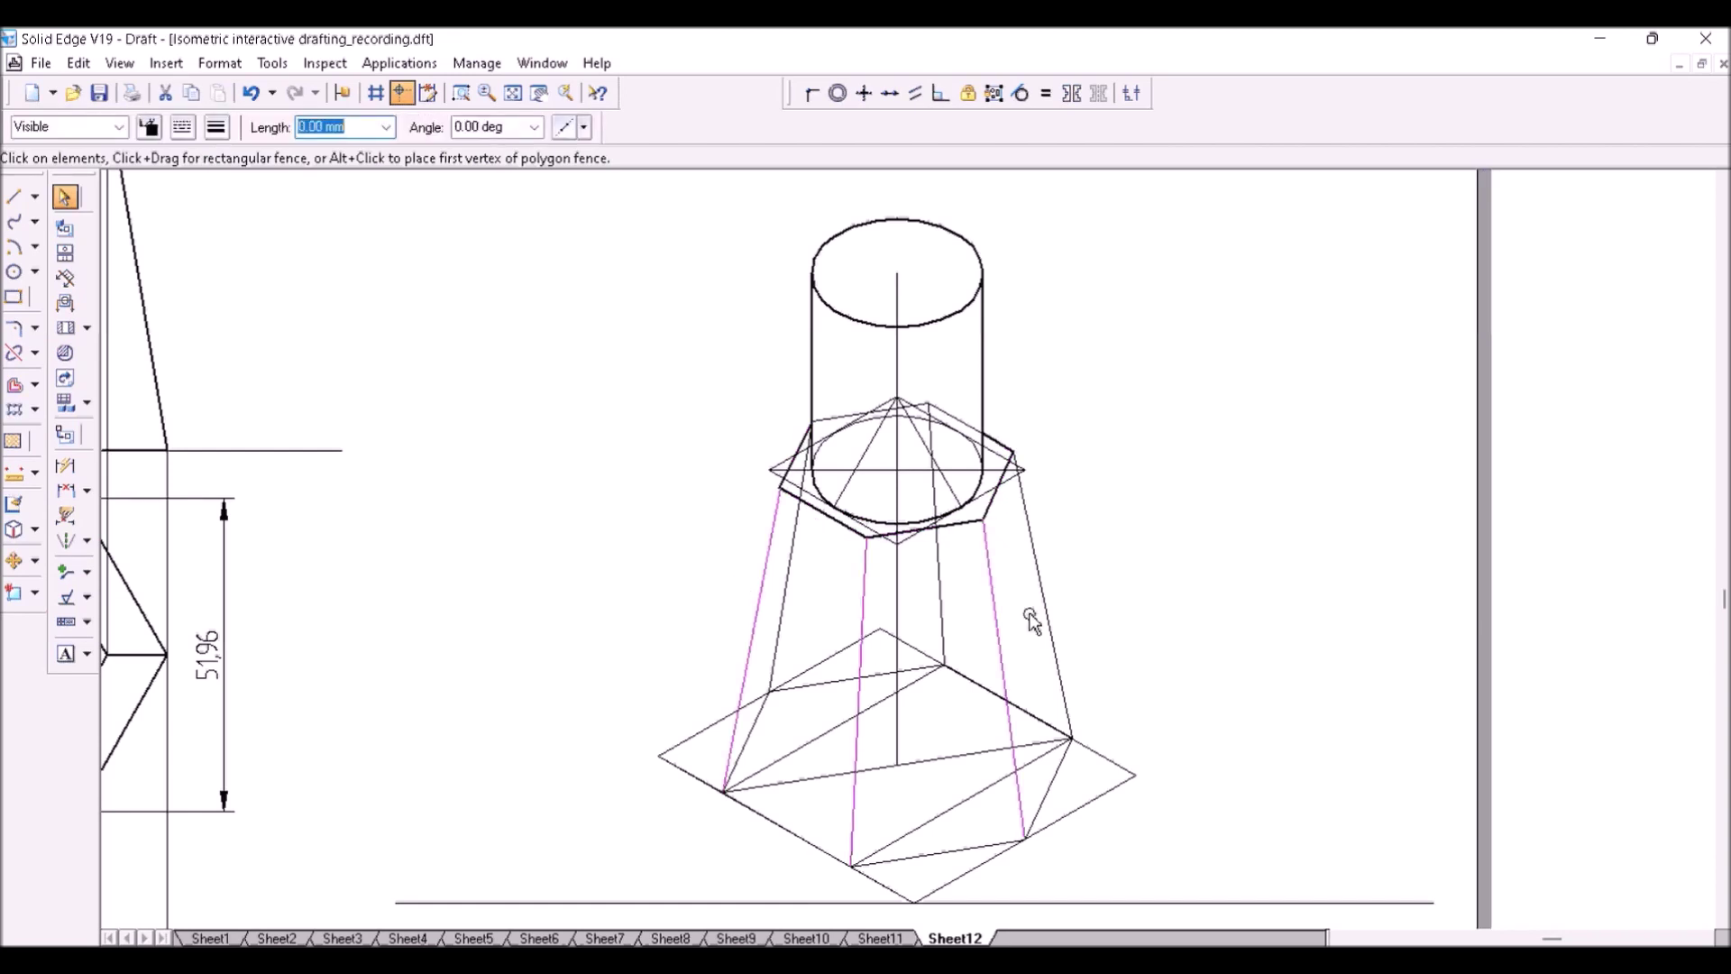
ctrl+click(1048, 620)
ctrl+click(1049, 789)
ctrl+click(938, 853)
ctrl+click(783, 825)
click(216, 127)
click(232, 194)
click(1086, 417)
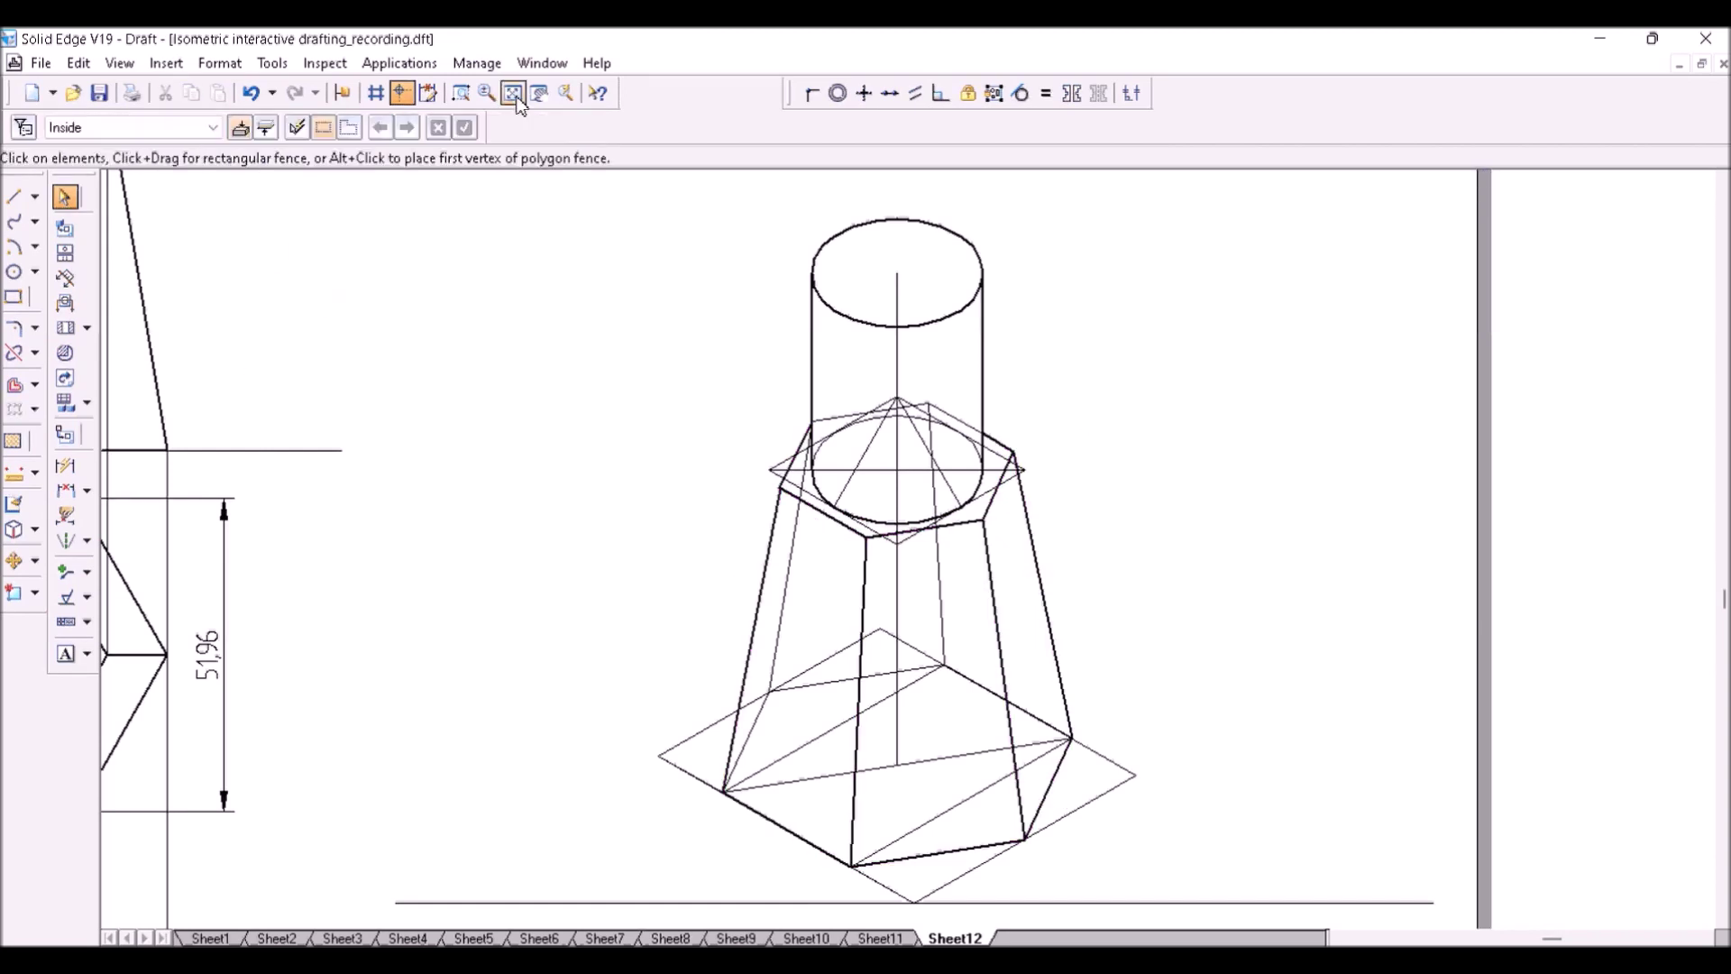
- Dimension the angles between the baseline and the base parallelogram's two lower sides, one on each side of the isometric view
click(514, 94)
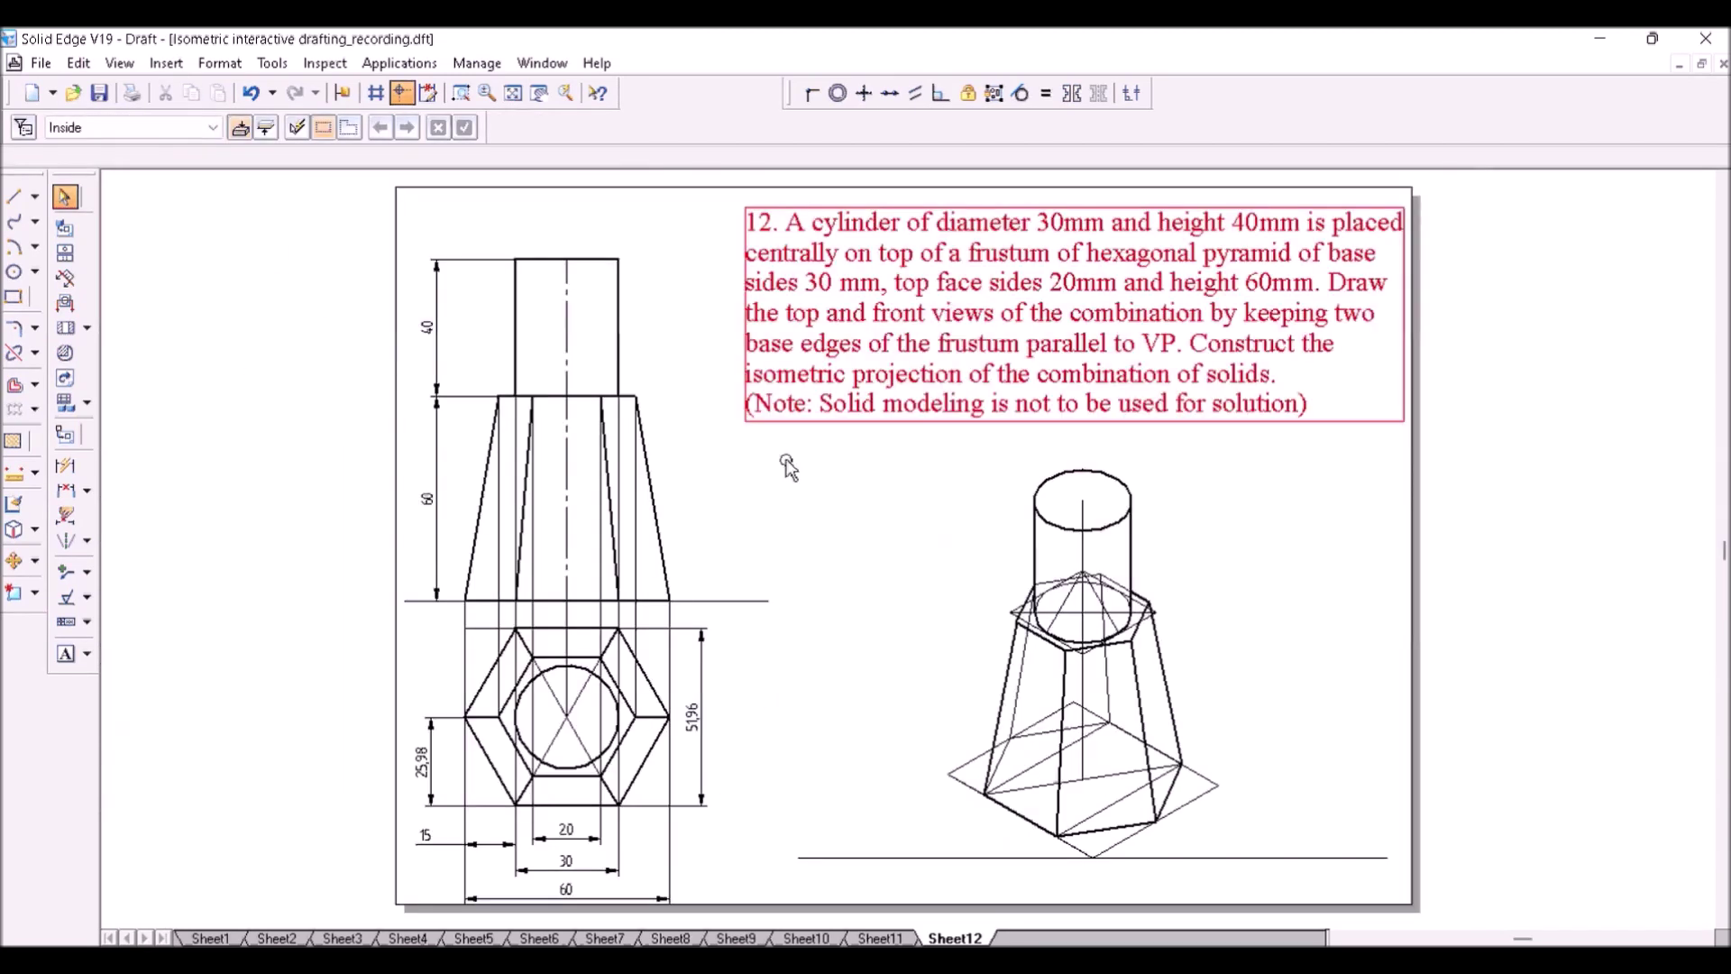
click(70, 490)
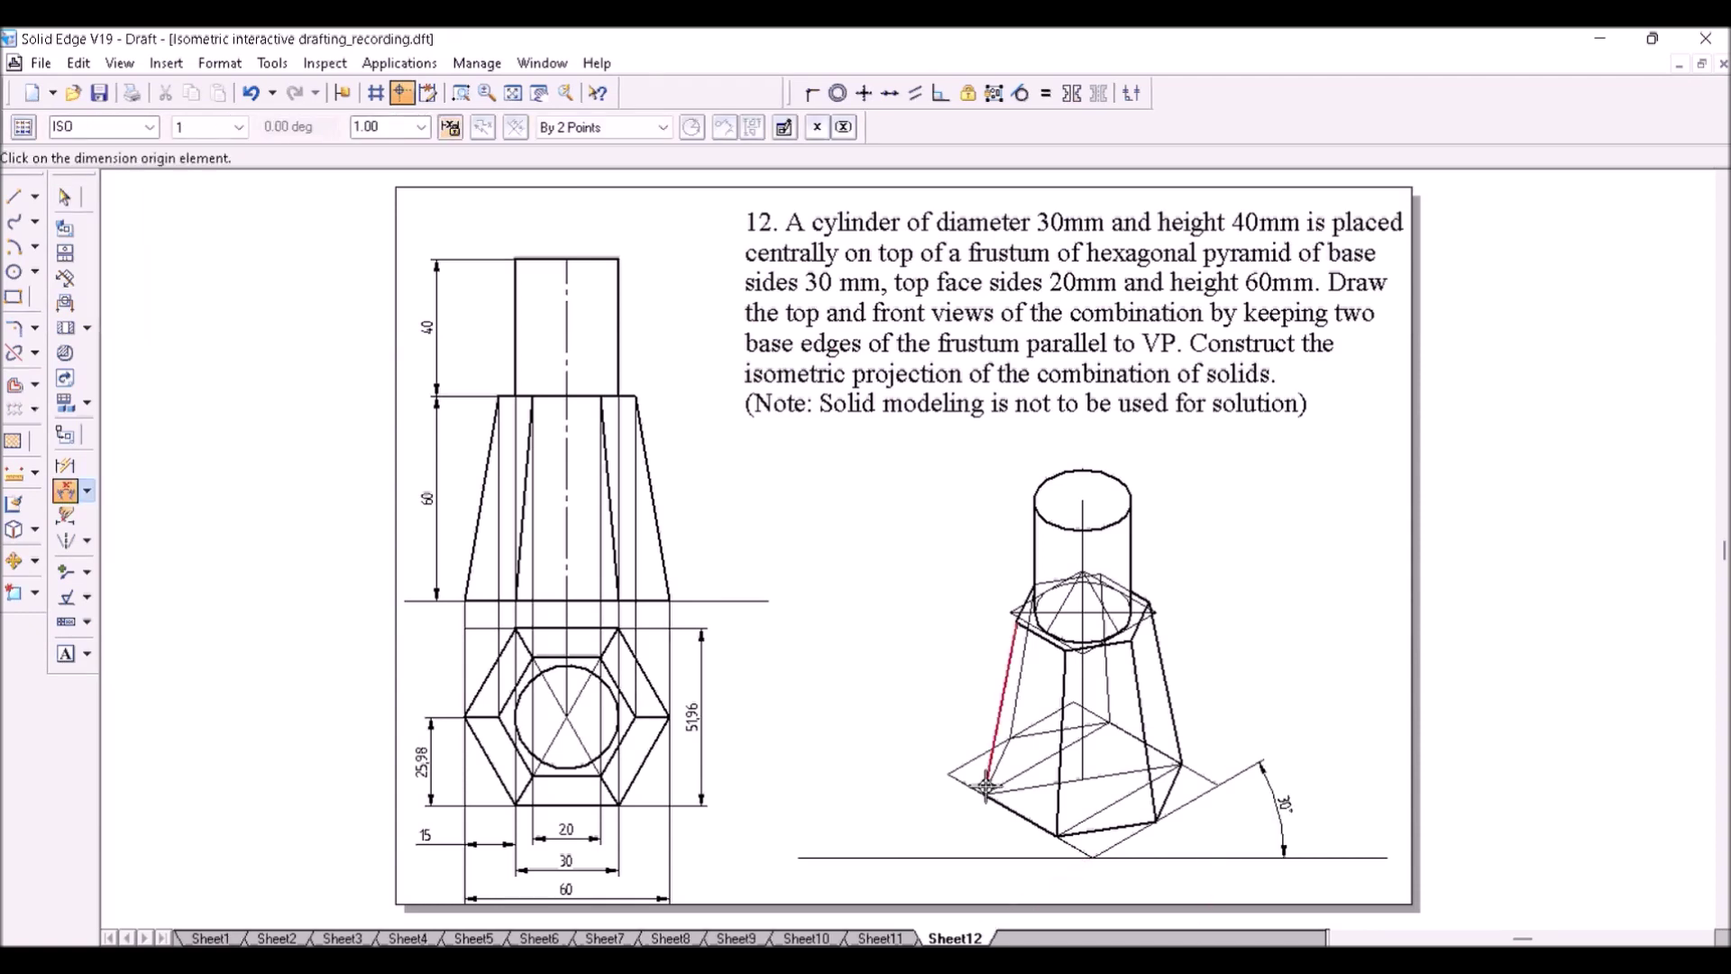
click(1279, 811)
click(960, 782)
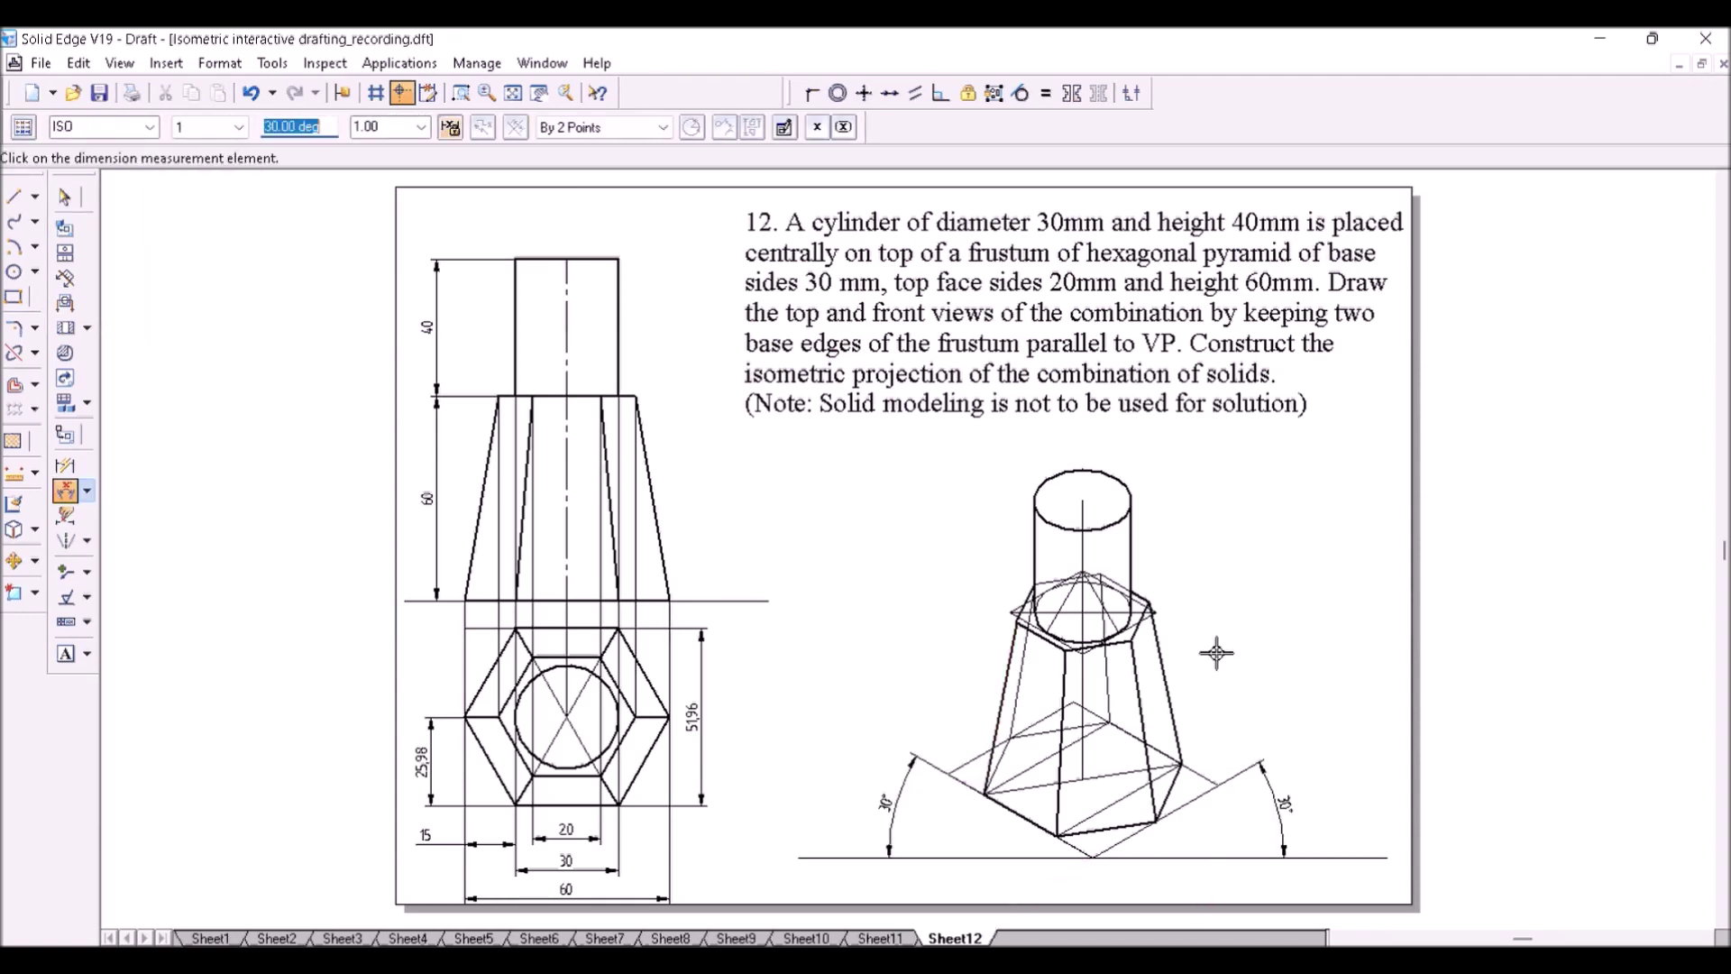